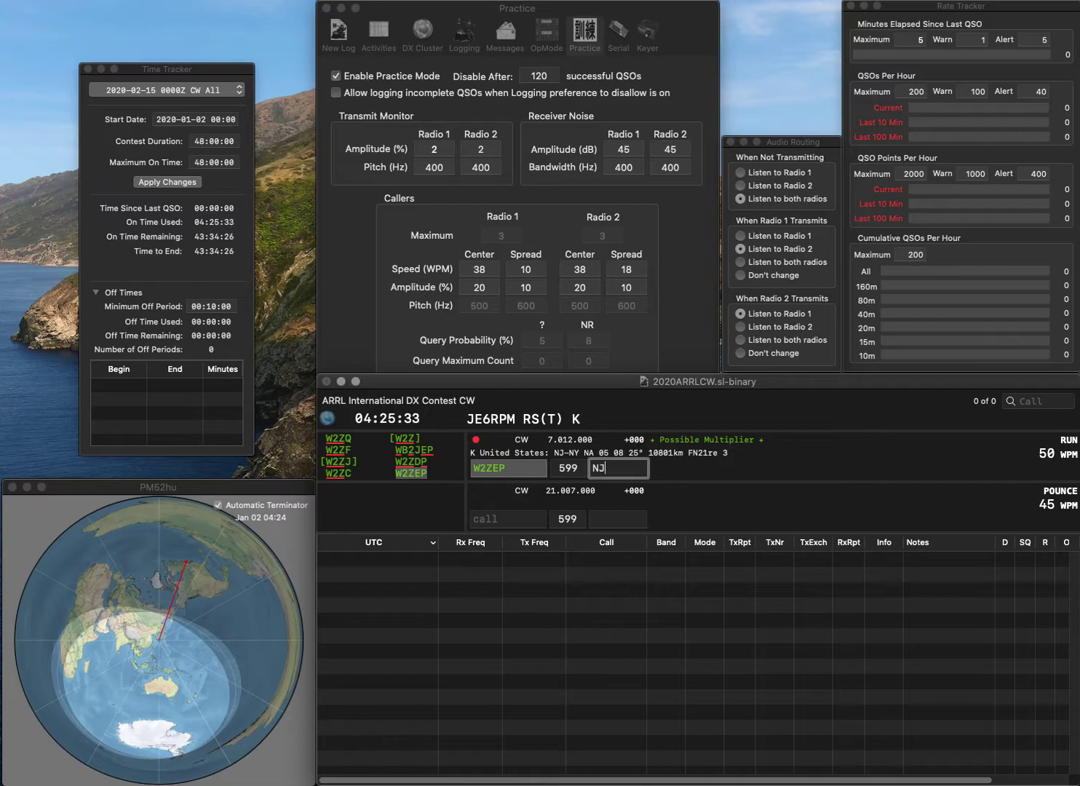
# Log a CW contact with W7WHO on the 7.012 MHz run radio with received exchange OR.
pyautogui.write('W')
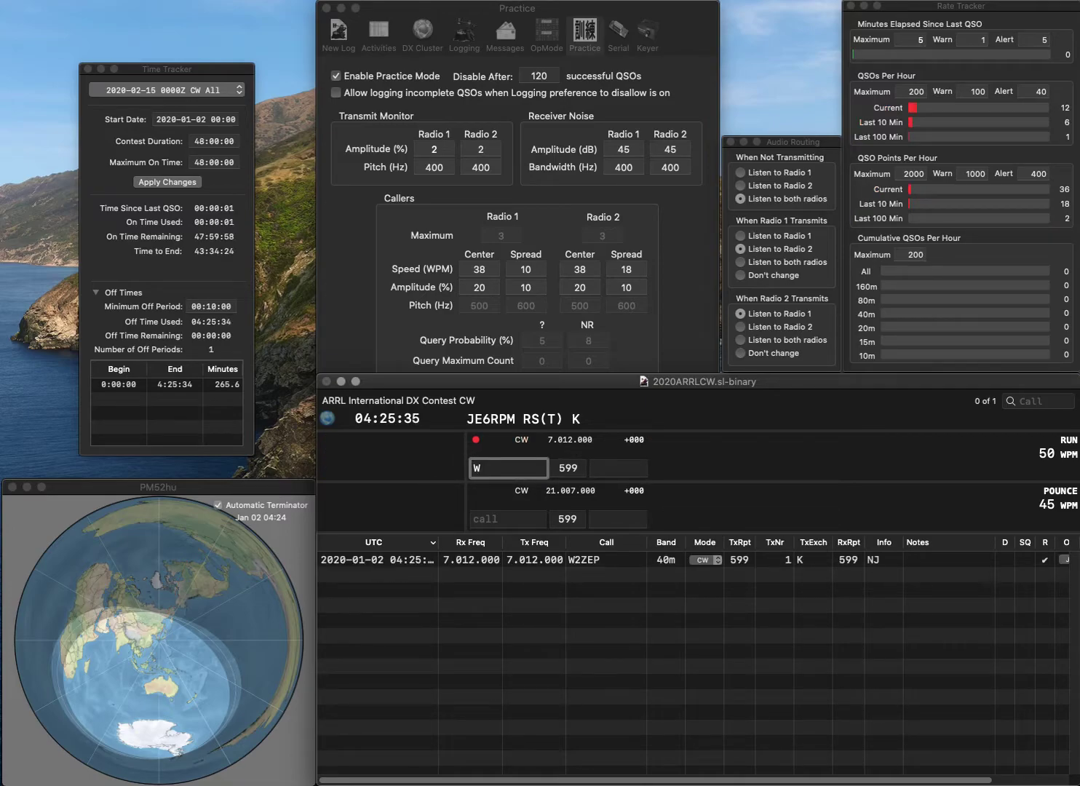
pyautogui.write('2Z')
pyautogui.press('BackSpace')
pyautogui.write('7WHO')
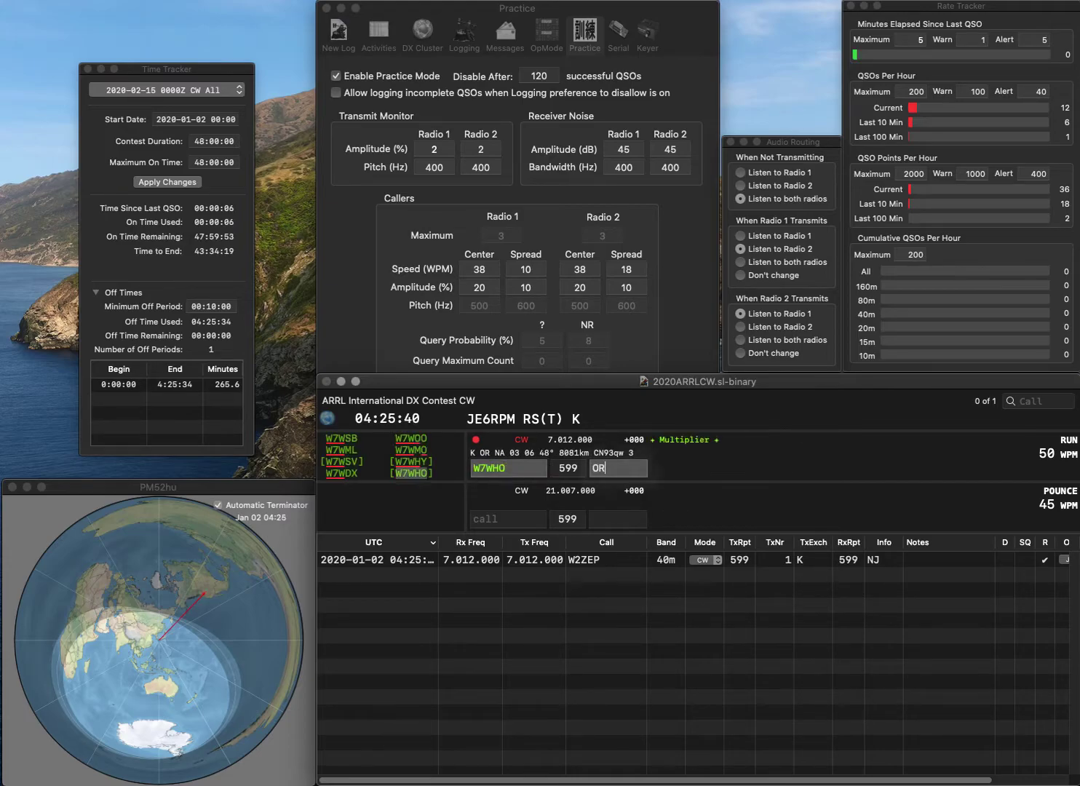
pyautogui.press('space')
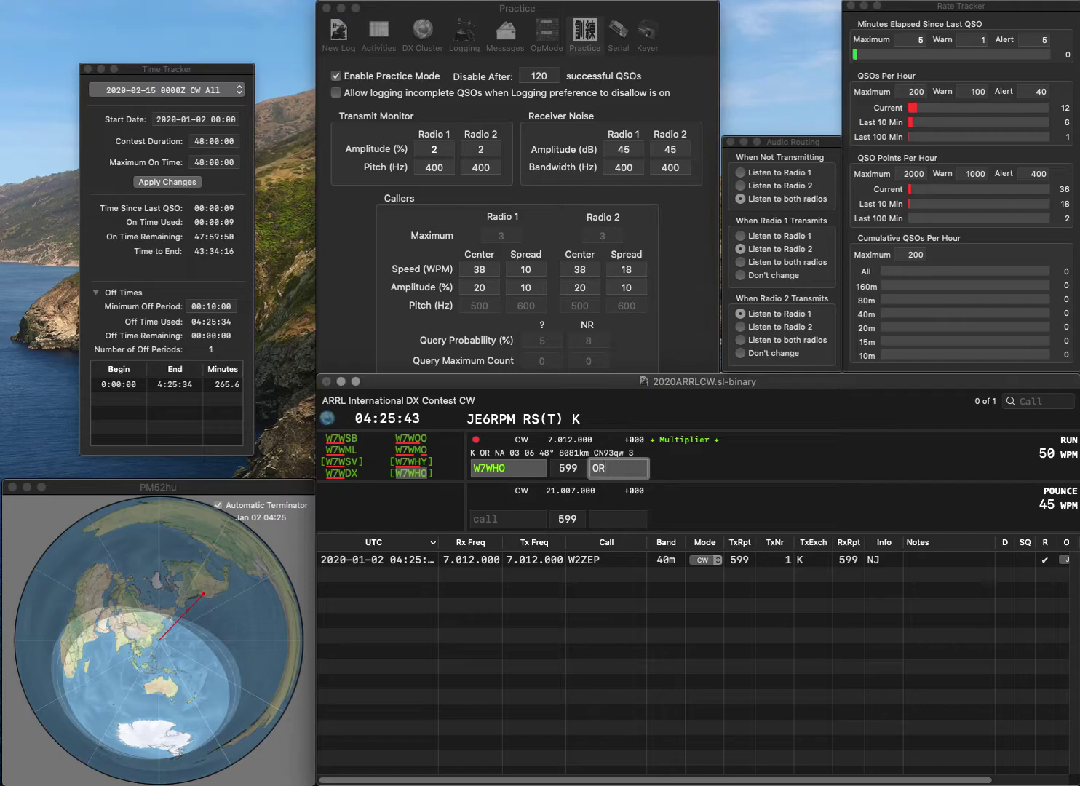
pyautogui.press('Return')
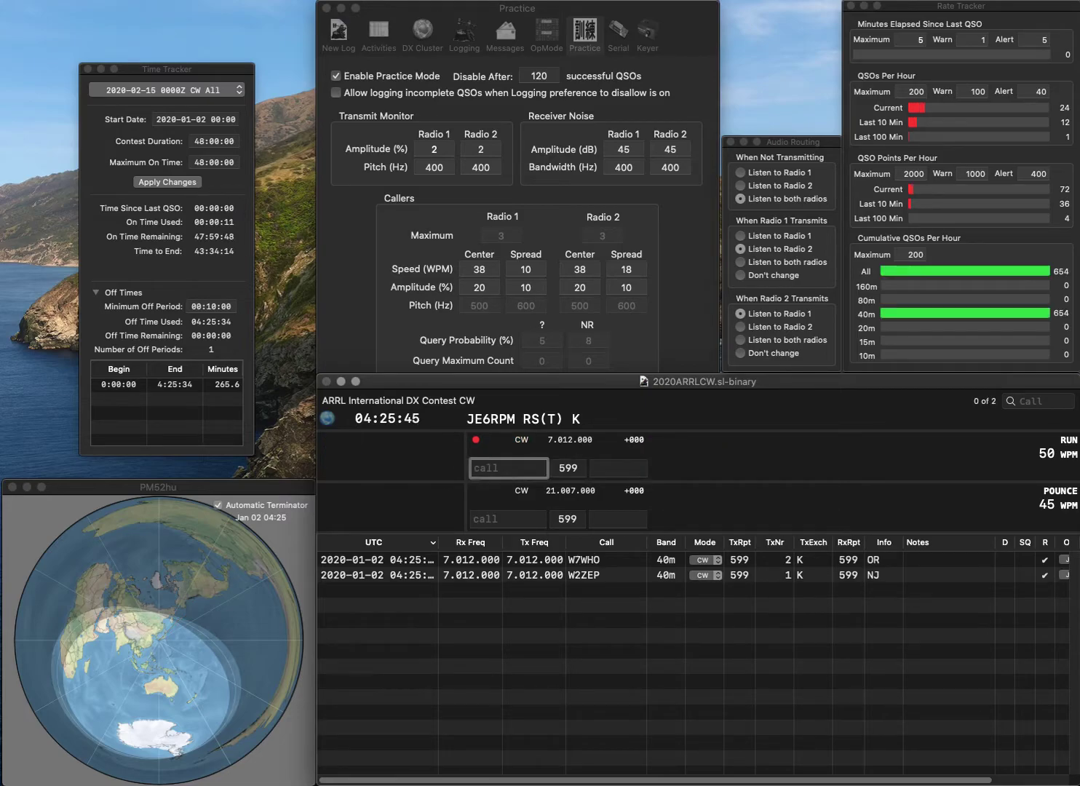
pyautogui.write('KE4D')
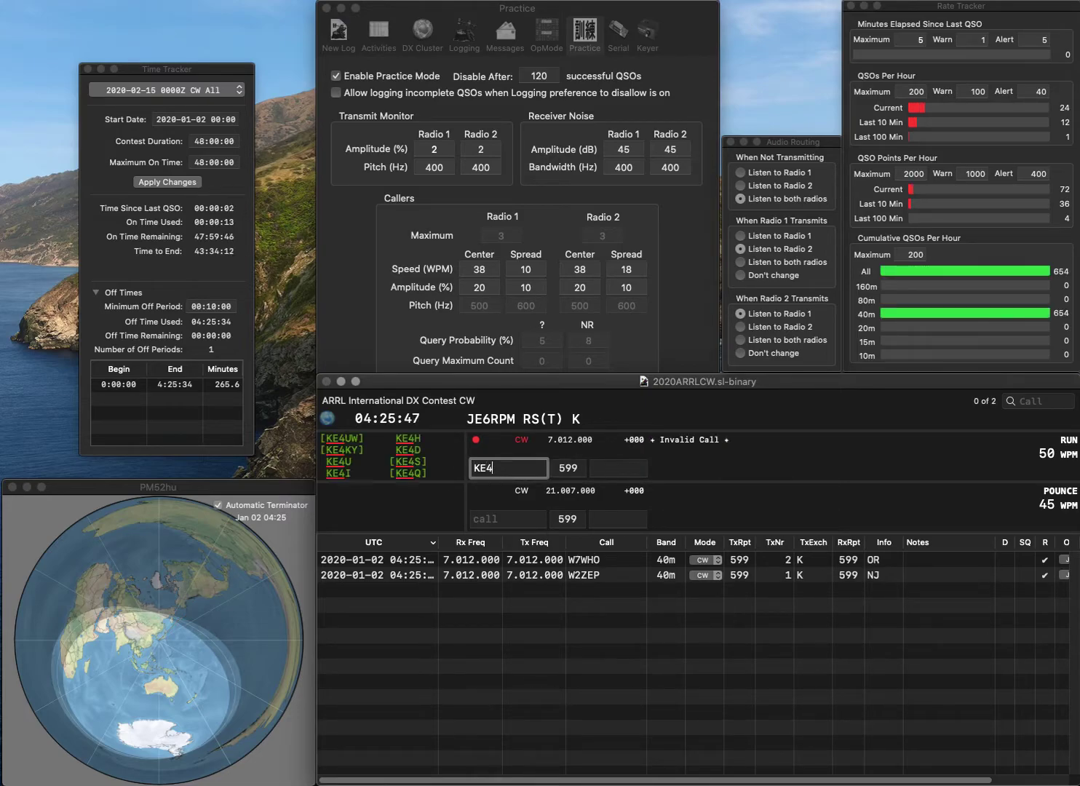
pyautogui.press('Return')
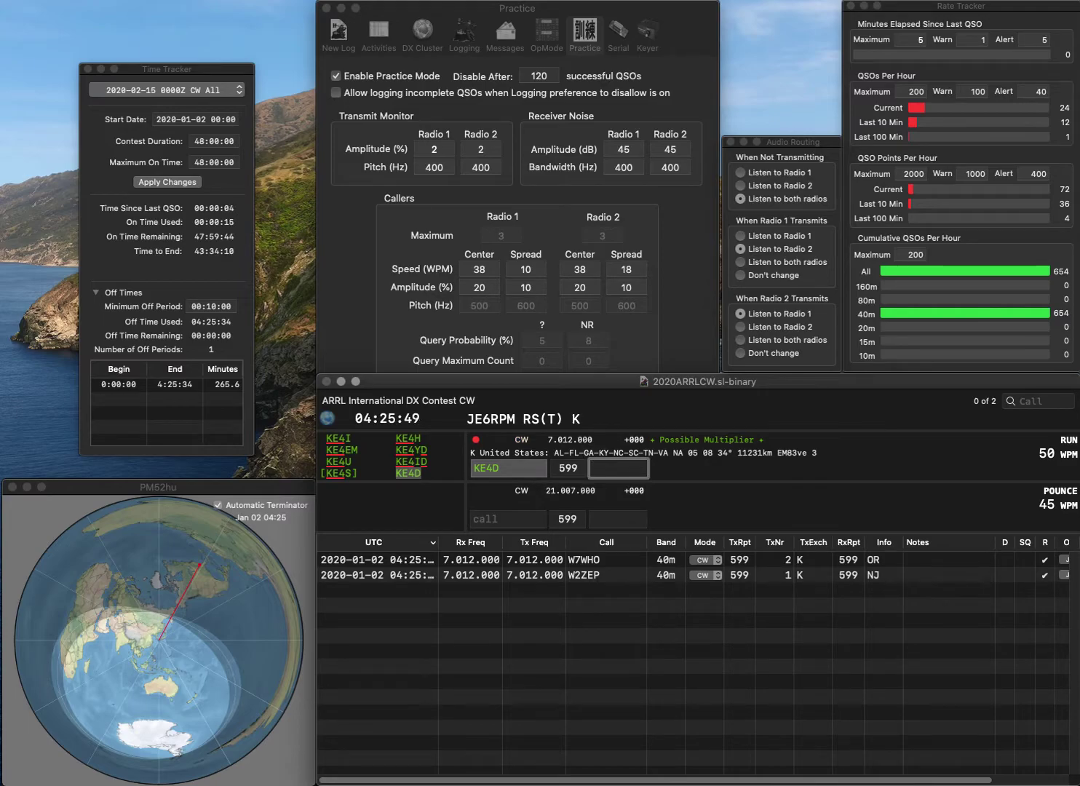
pyautogui.write('VA')
pyautogui.press('Return')
# Log a contact with W8MDG on the 7.012 MHz run radio with received exchange MI.
pyautogui.write('W8MDG')
pyautogui.press('space')
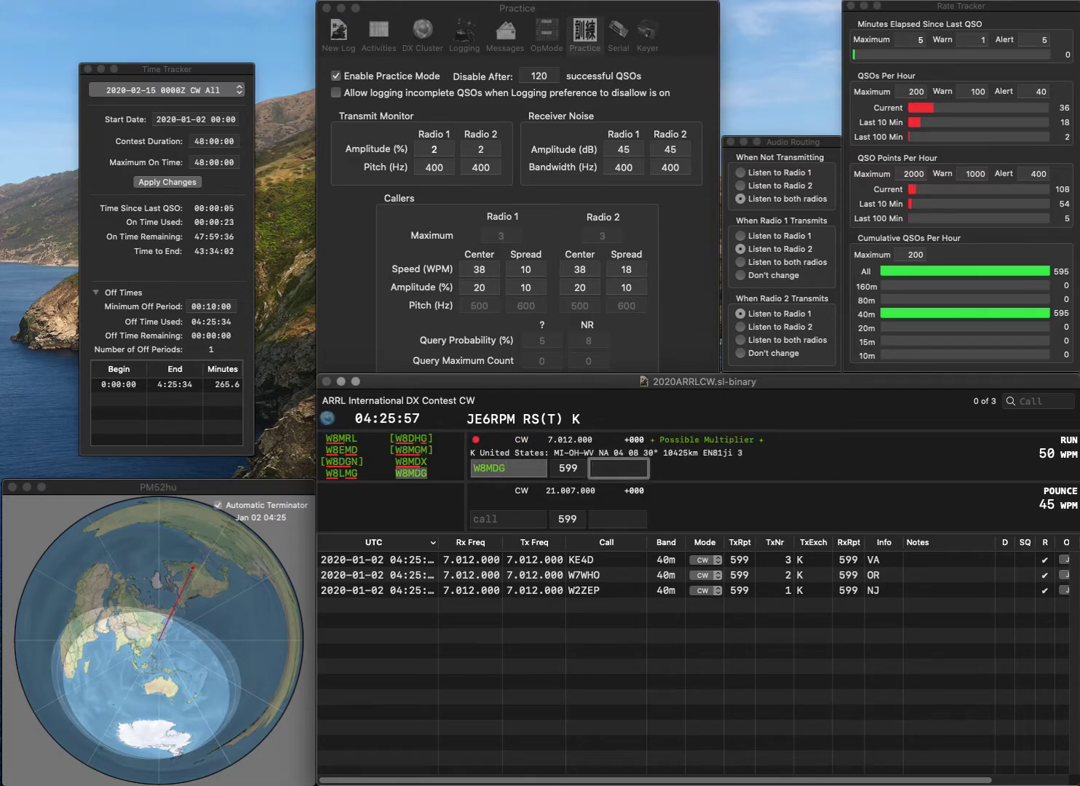
pyautogui.write('MI')
pyautogui.press('Return')
pyautogui.write('VE')
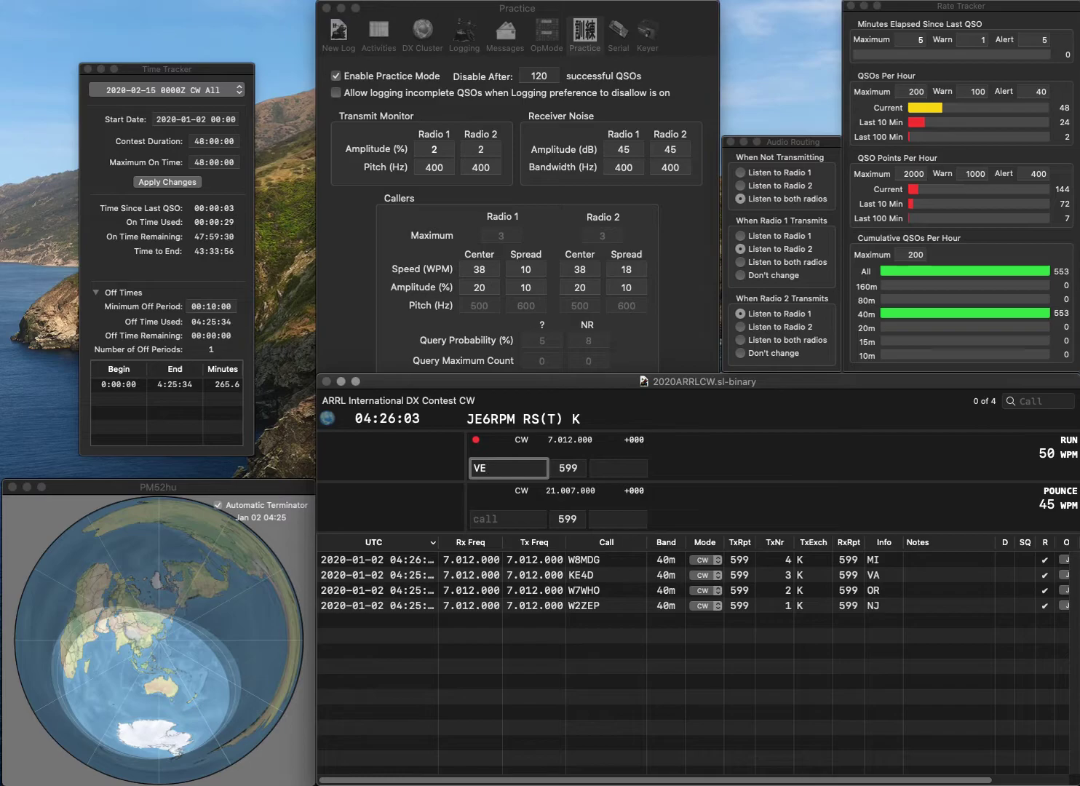
pyautogui.write('2CVR')
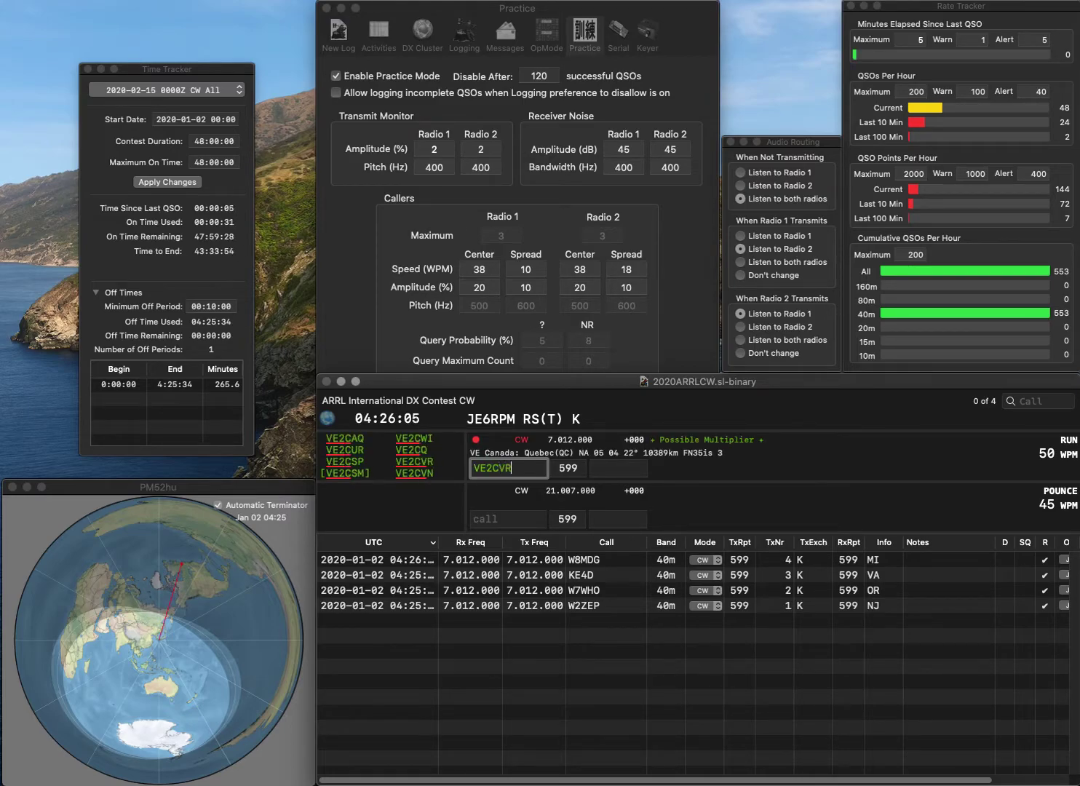
pyautogui.press('space')
pyautogui.write('QC')
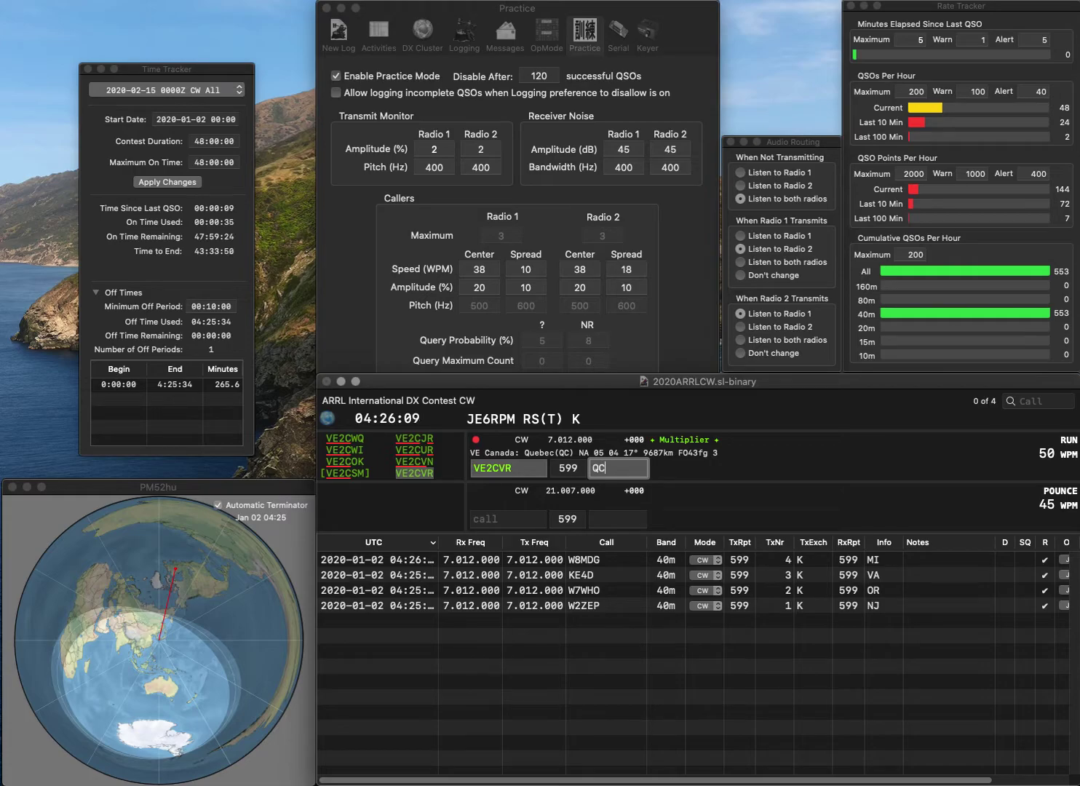
pyautogui.press('Return')
# Log a contact with KW4FM on the 7.012 MHz run radio with received exchange SC.
pyautogui.write('KW')
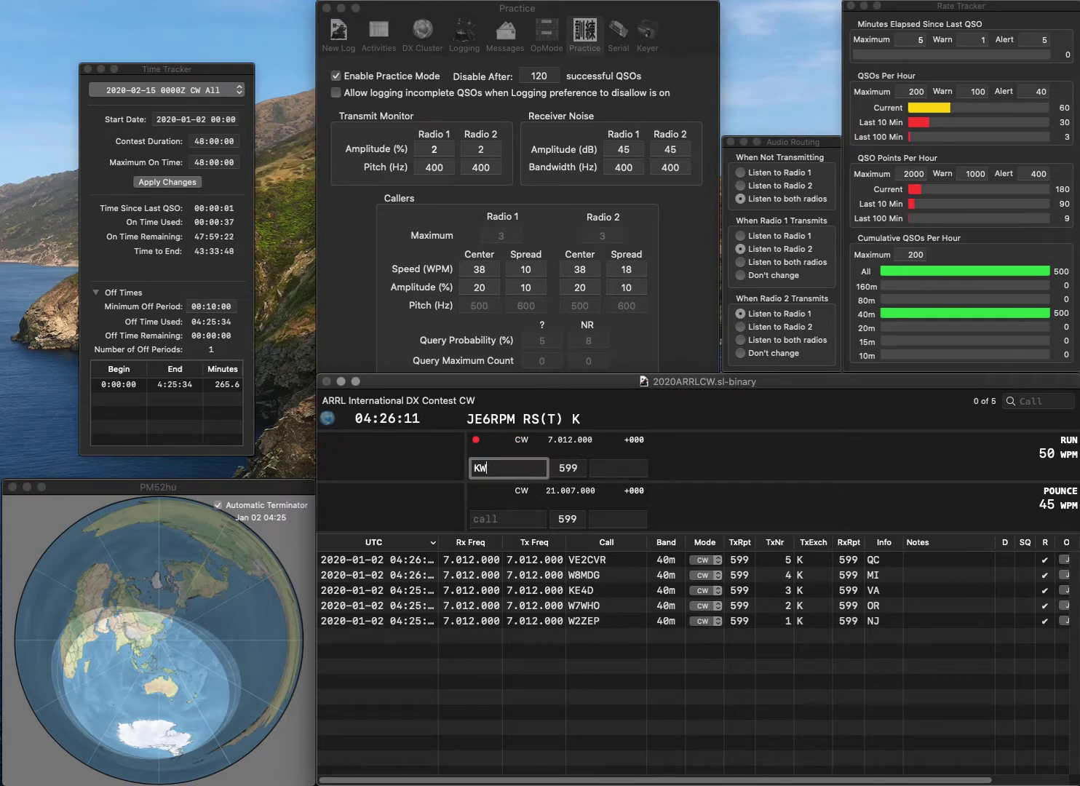
pyautogui.write('4FM')
pyautogui.press('Return')
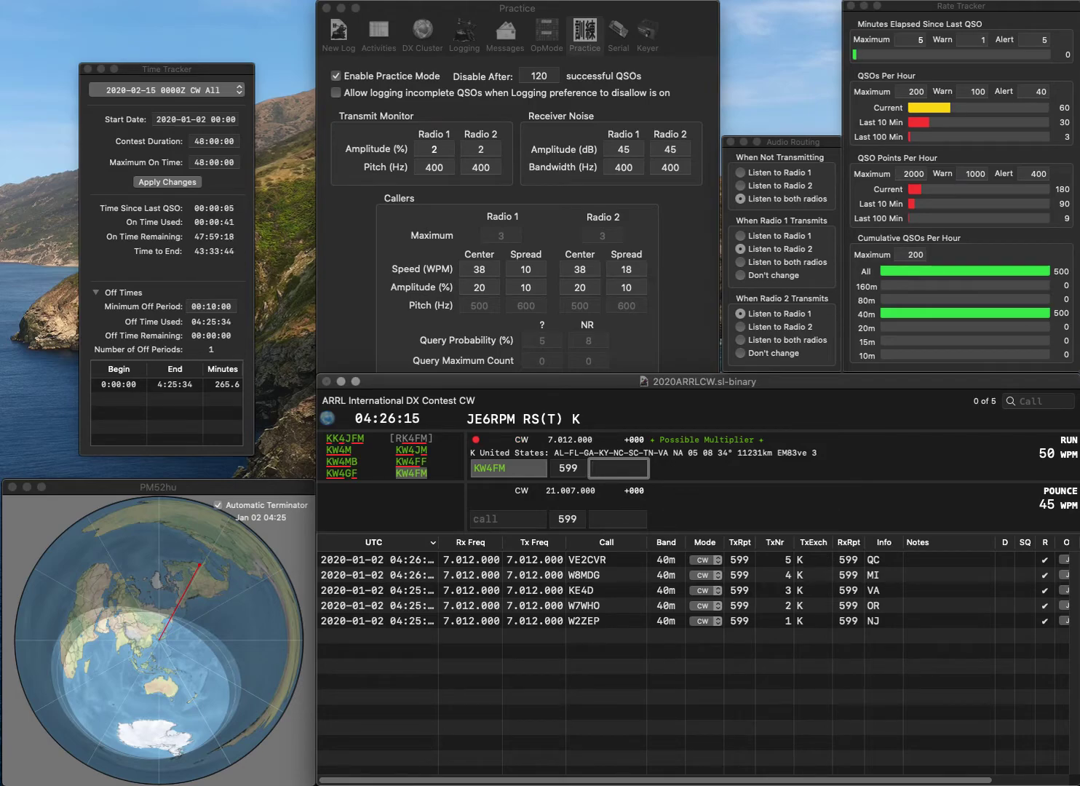
pyautogui.write('SC')
pyautogui.press('Return')
# Log a contact with AC9S on the 7.012 MHz run radio with received exchange IL.
pyautogui.write('AC')
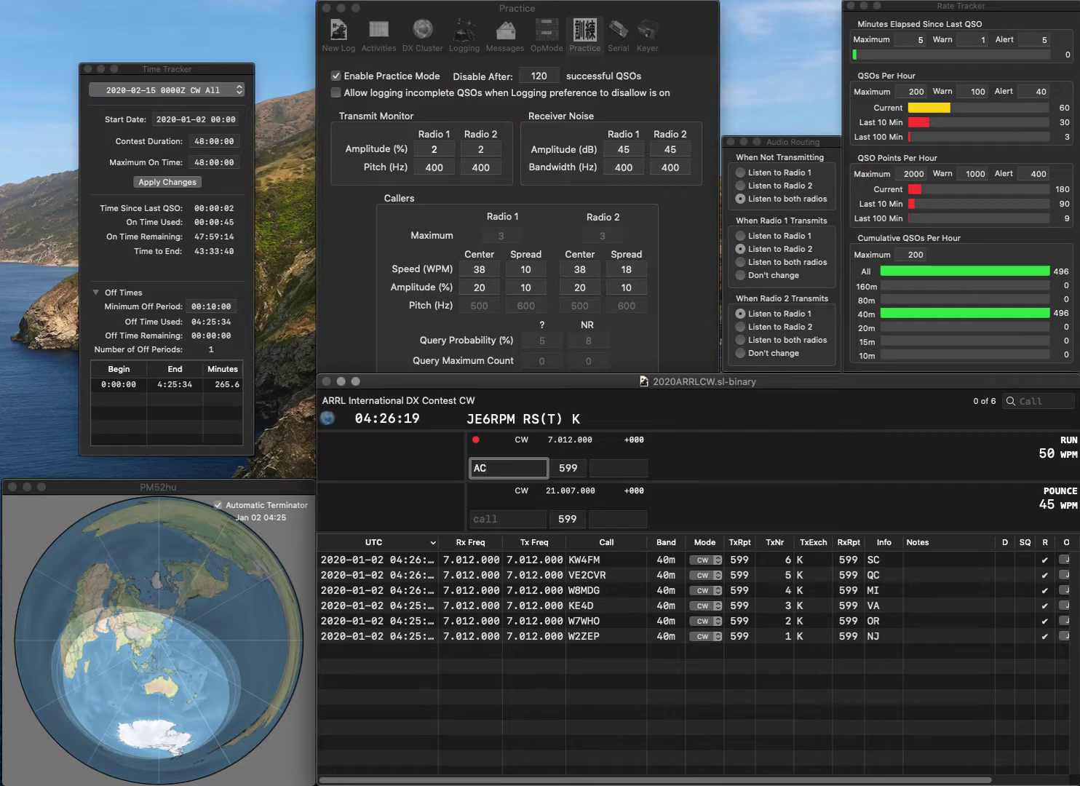
pyautogui.write('9S')
pyautogui.press('Tab')
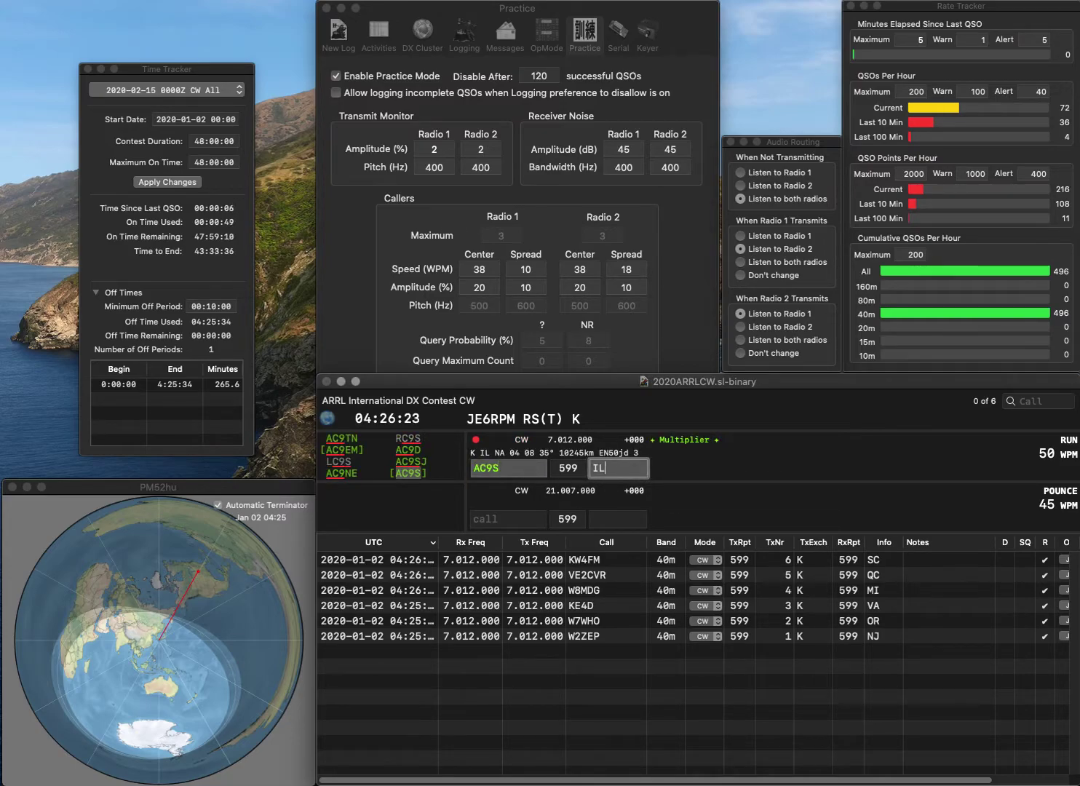
pyautogui.press('Return')
# Log a contact with KB7RJ on the 7.012 MHz run radio with received exchange WA.
pyautogui.write('KB')
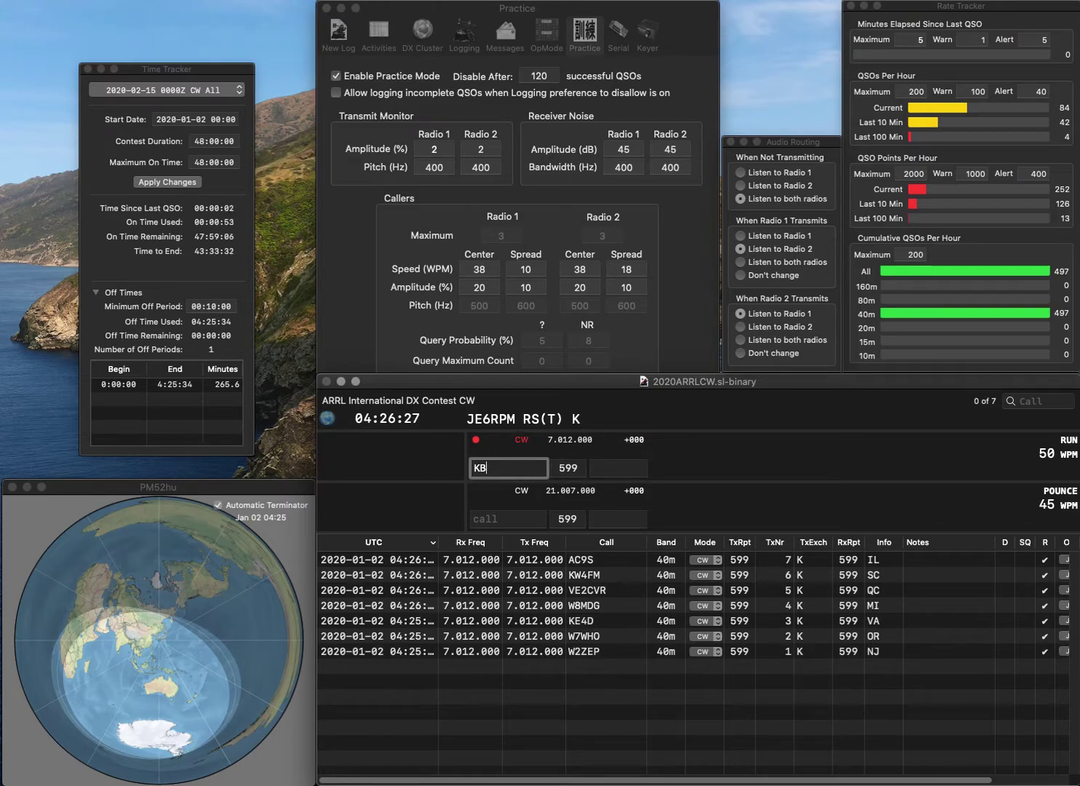
pyautogui.write('7RJ')
pyautogui.press('Tab')
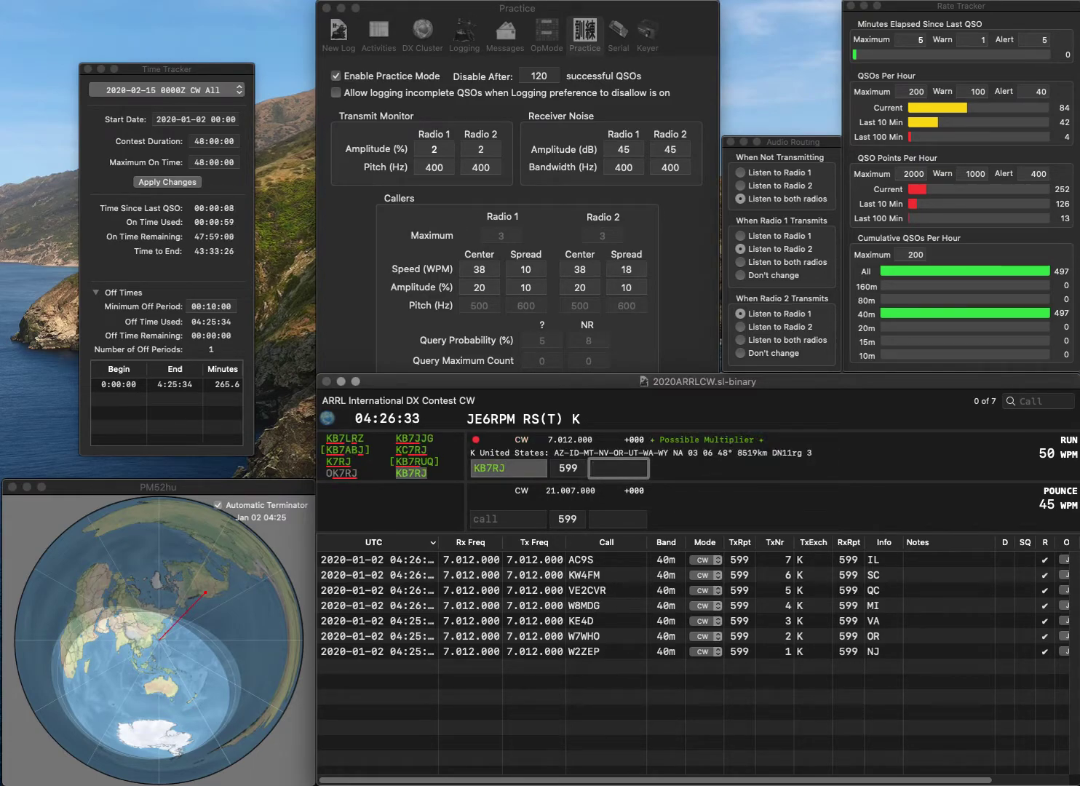
pyautogui.write('WA')
pyautogui.press('Return')
# Log a contact with WJ1B on the 7.012 MHz run radio with received exchange CT.
pyautogui.write('WJ1')
pyautogui.press('BackSpace')
pyautogui.write('J1B')
pyautogui.press('space')
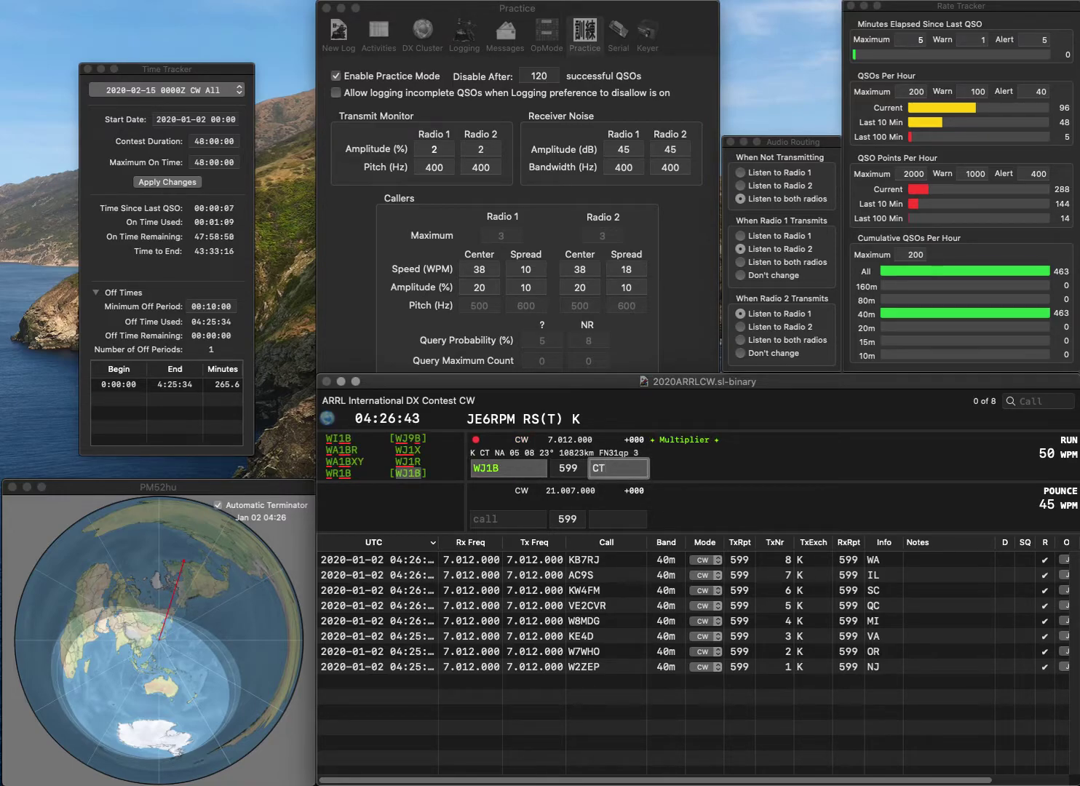
pyautogui.press('Return')
# Log a contact with KA2OSV on the 7.012 MHz run radio with received exchange NJ.
pyautogui.write('KA2OSV')
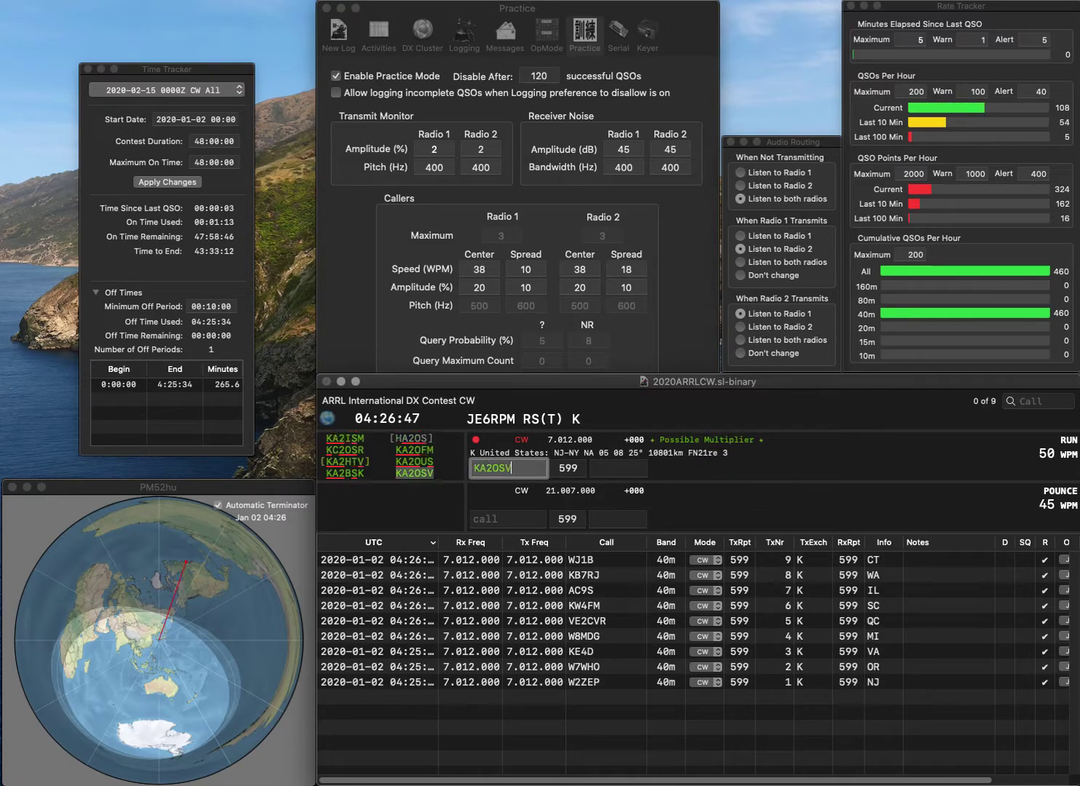
pyautogui.press('space')
pyautogui.write('N')
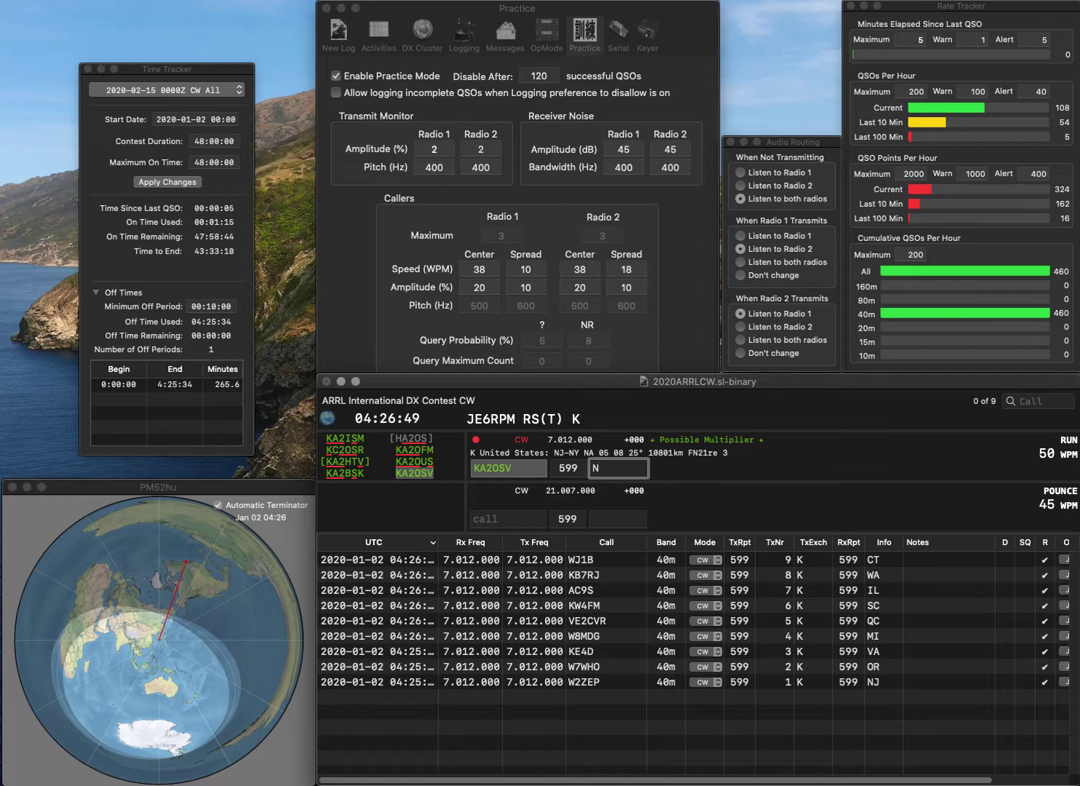
pyautogui.write('J')
pyautogui.press('Return')
pyautogui.write('W5')
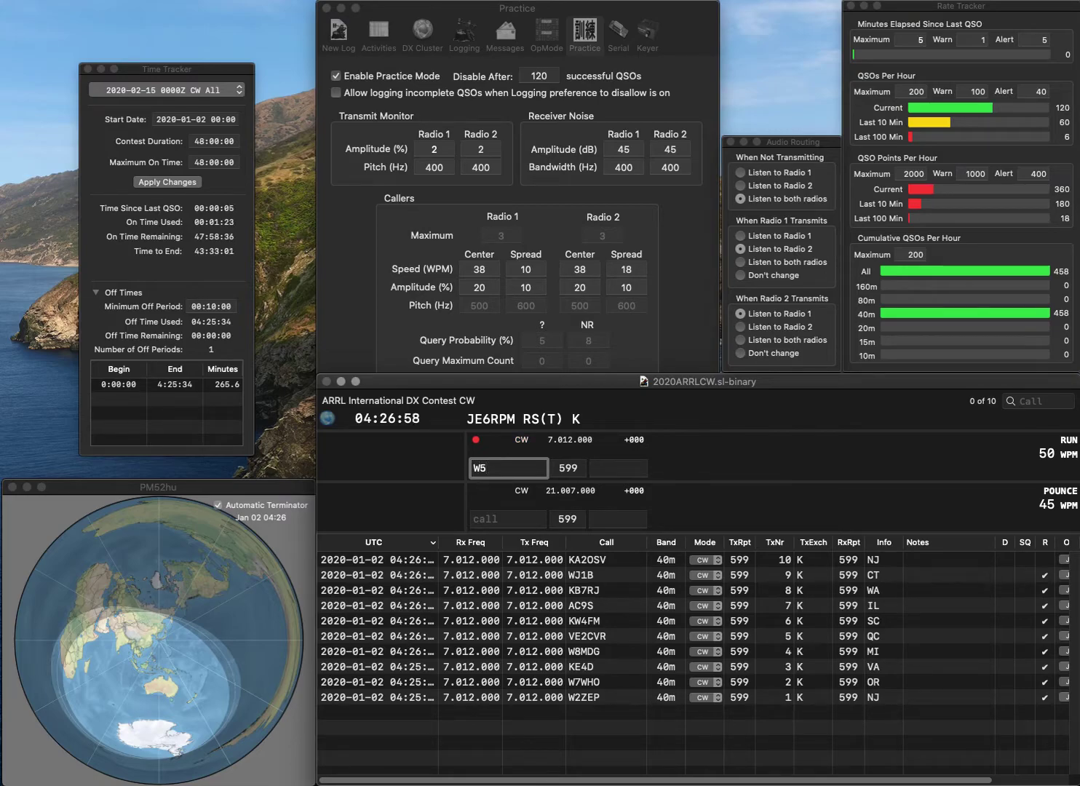
pyautogui.write('DEN')
pyautogui.press('space')
pyautogui.click(489, 468)
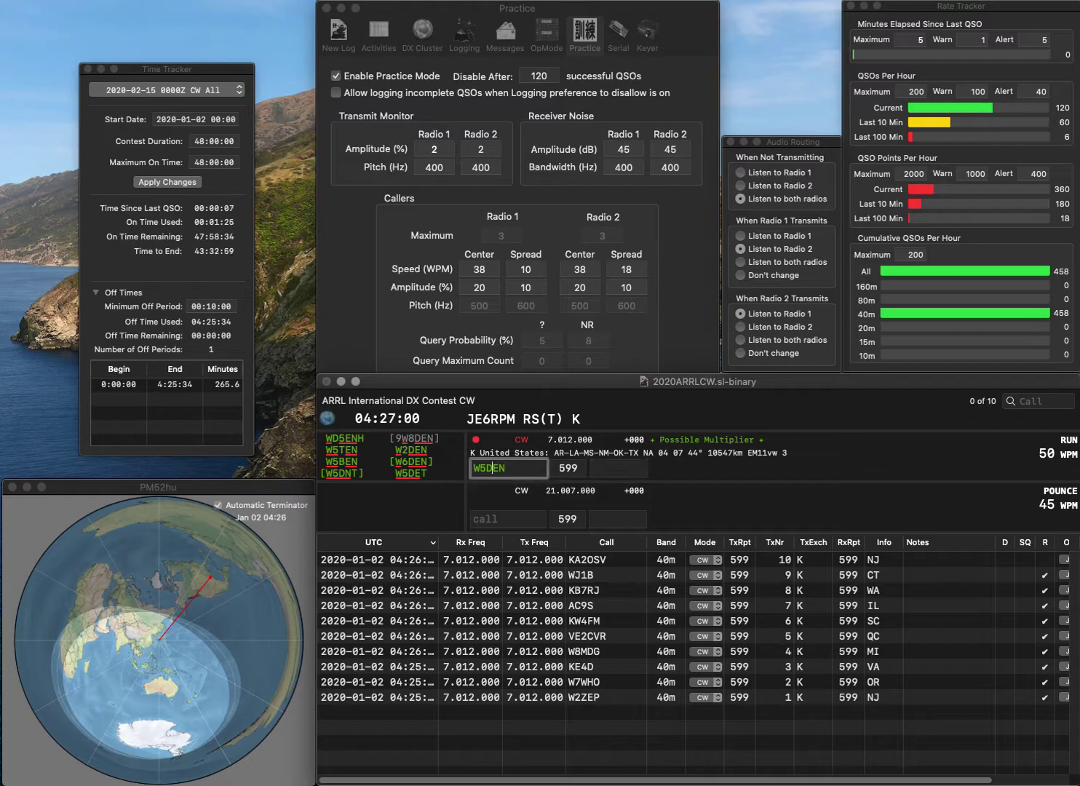
pyautogui.press('BackSpace')
pyautogui.write('B')
pyautogui.press('space')
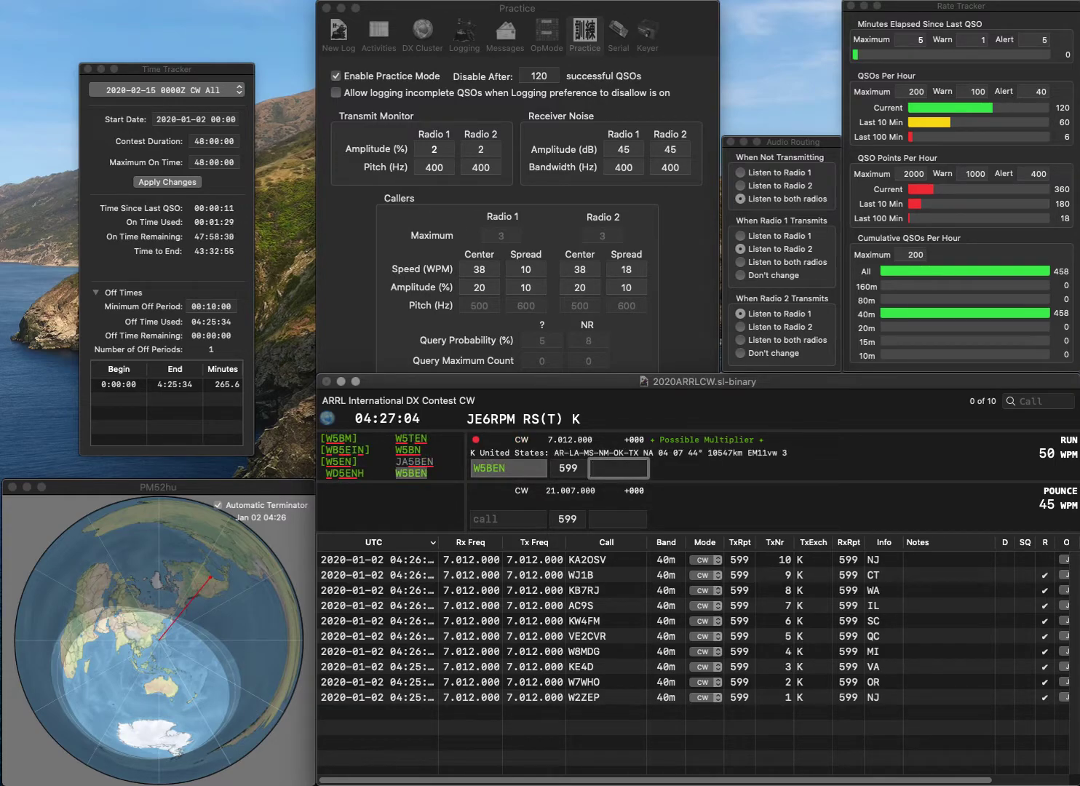
pyautogui.write('OK')
pyautogui.press('Return')
pyautogui.write('WA0LPV')
pyautogui.press('space')
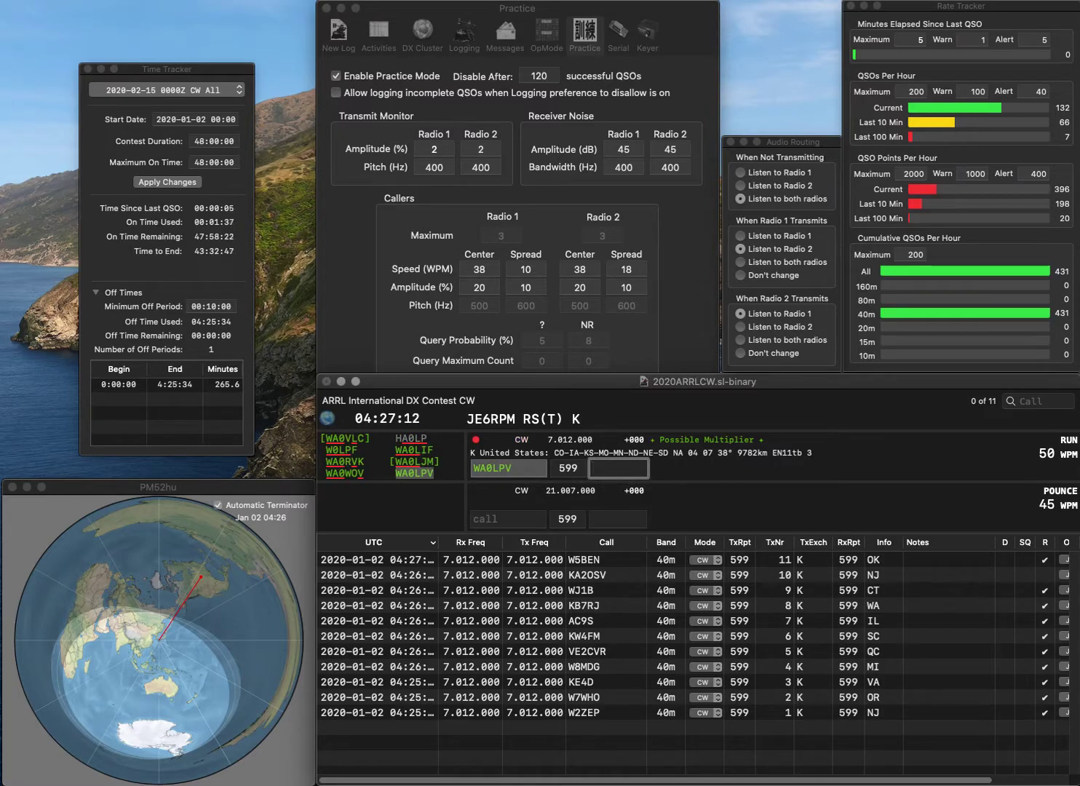
pyautogui.write('MN')
pyautogui.press('Return')
# Replace the partial call KD with AL4B on the 7.012 MHz run radio and log the contact with received exchange KY.
pyautogui.write('KD')
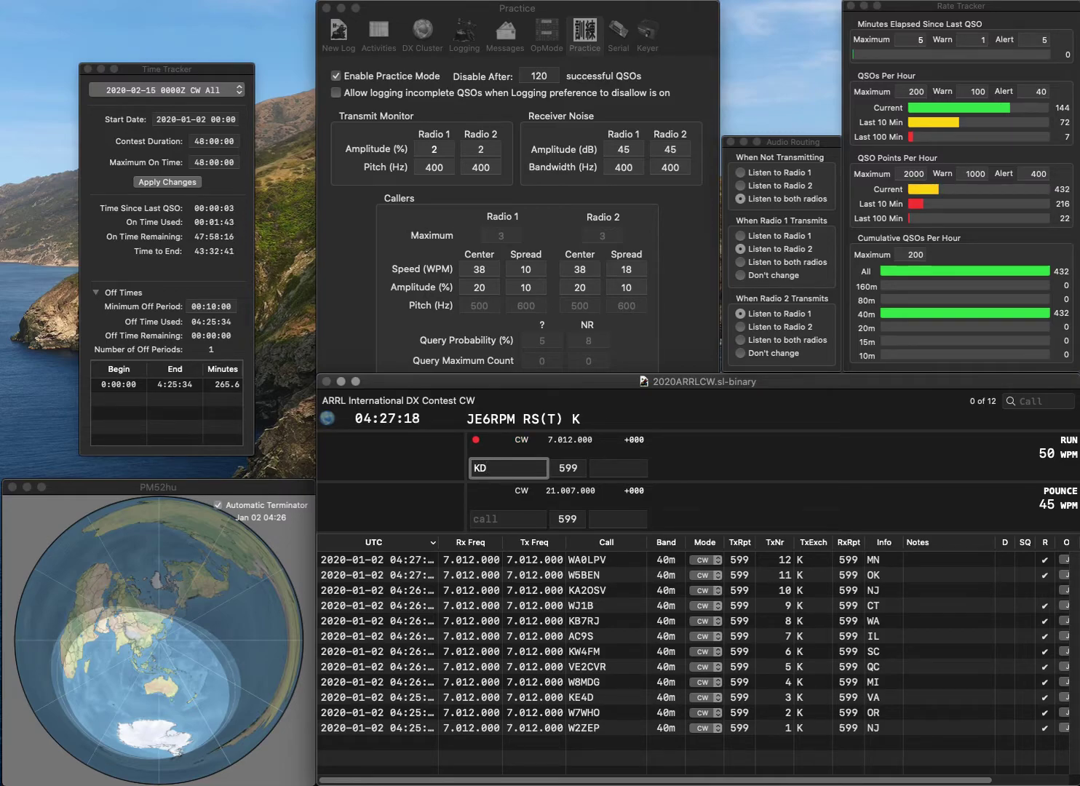
pyautogui.press('BackSpace')
pyautogui.press('BackSpace')
pyautogui.write('AL4B')
pyautogui.press('space')
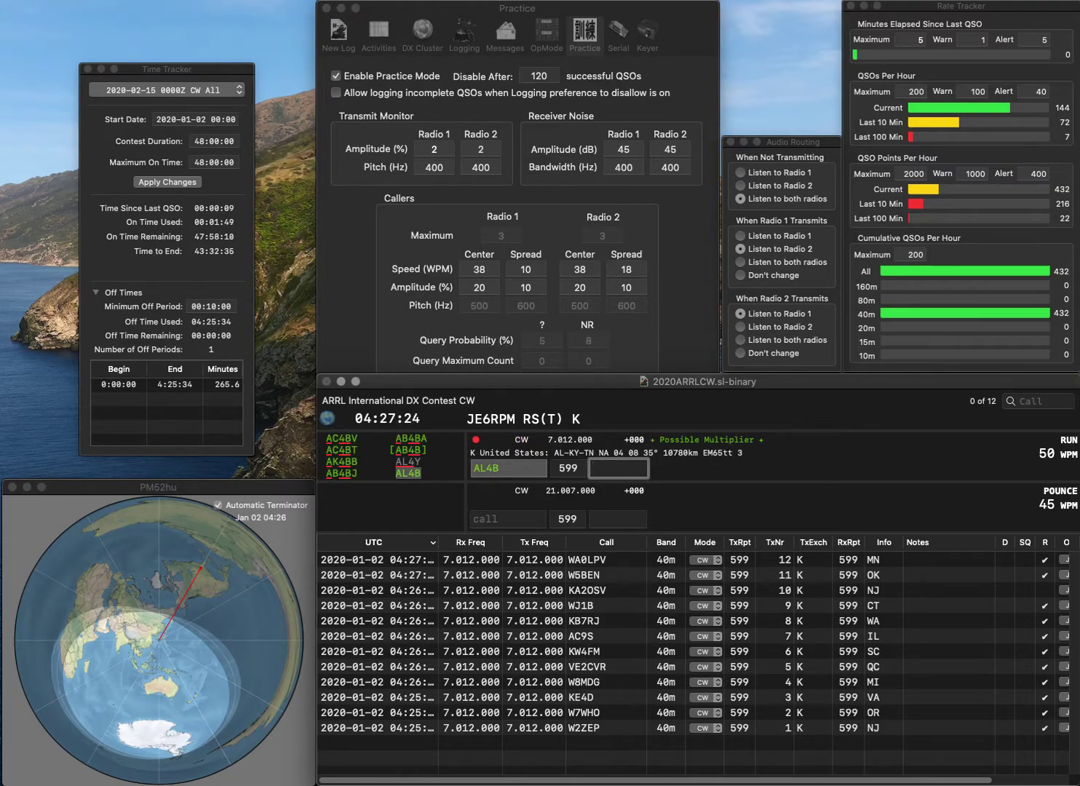
pyautogui.write('KY')
pyautogui.press('Return')
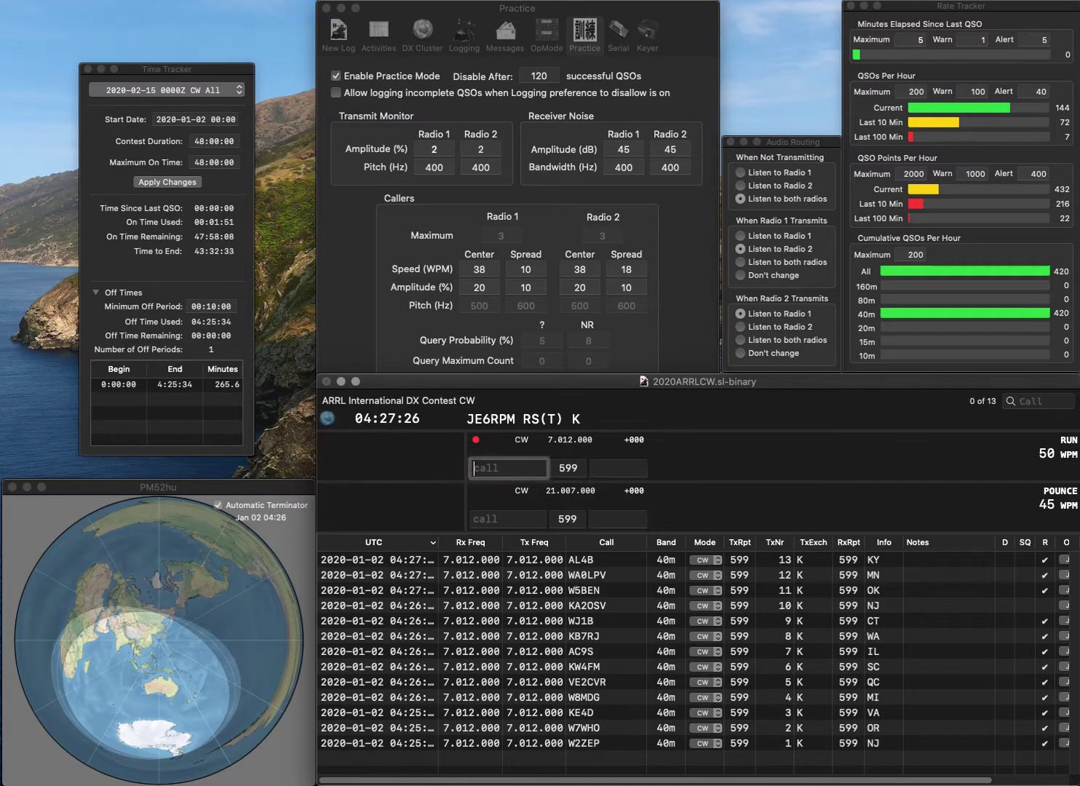
pyautogui.write('K')
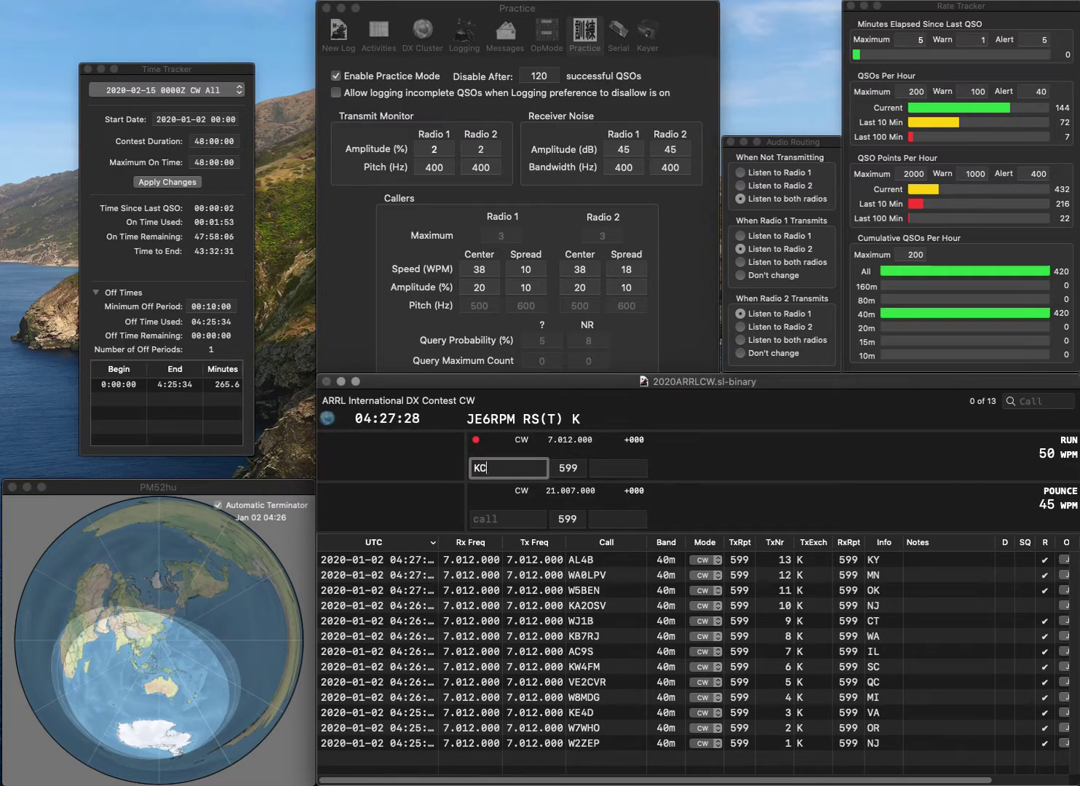
pyautogui.write('Q')
pyautogui.press('Left')
pyautogui.write('B6S')
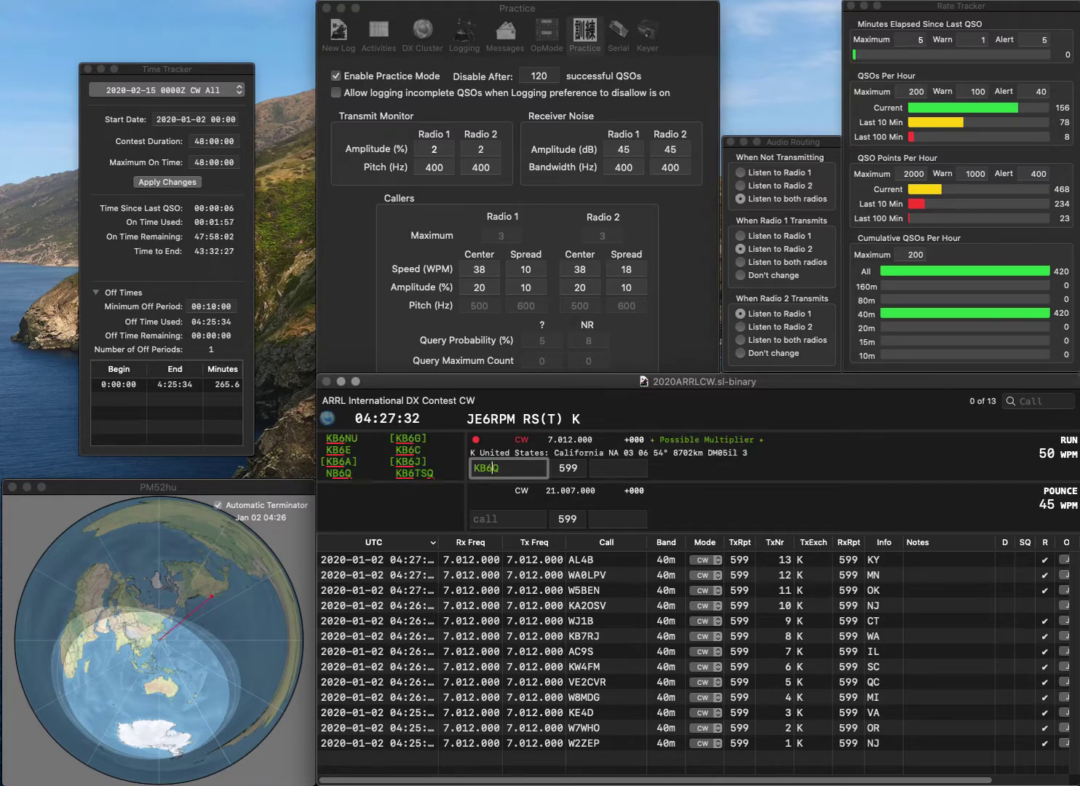
pyautogui.write('T')
pyautogui.press('BackSpace')
pyautogui.press('BackSpace')
pyautogui.write('TS')
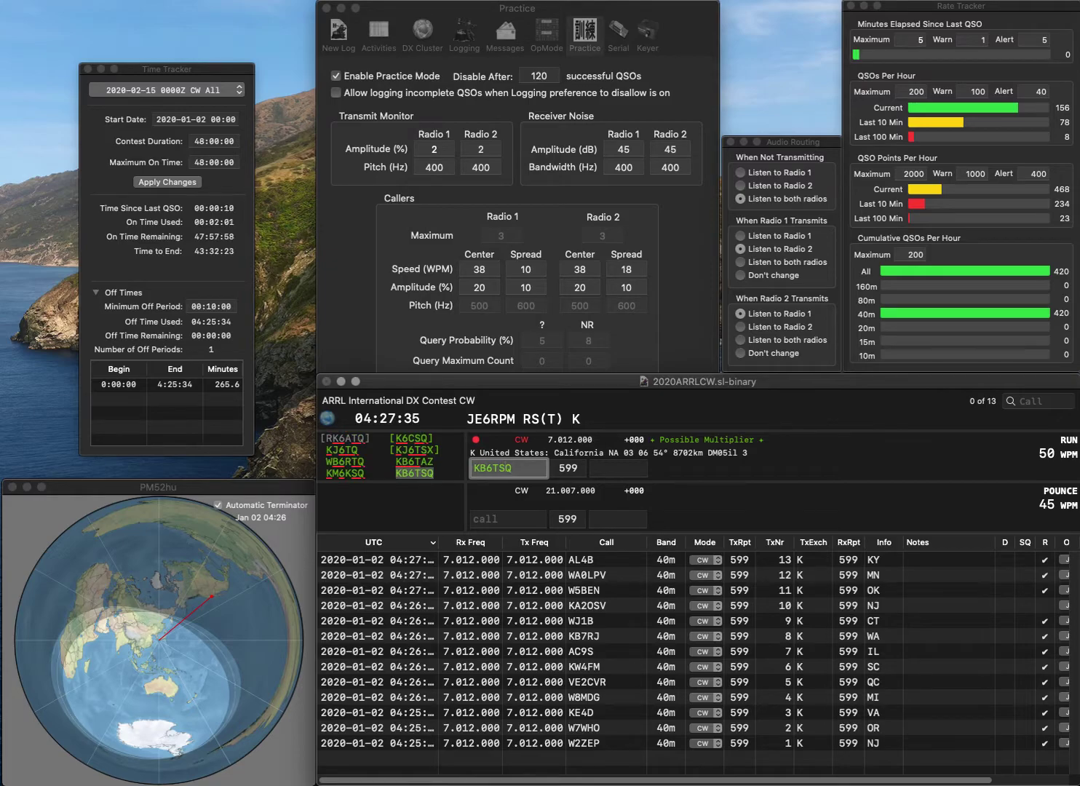
pyautogui.press('Tab')
pyautogui.write('CA')
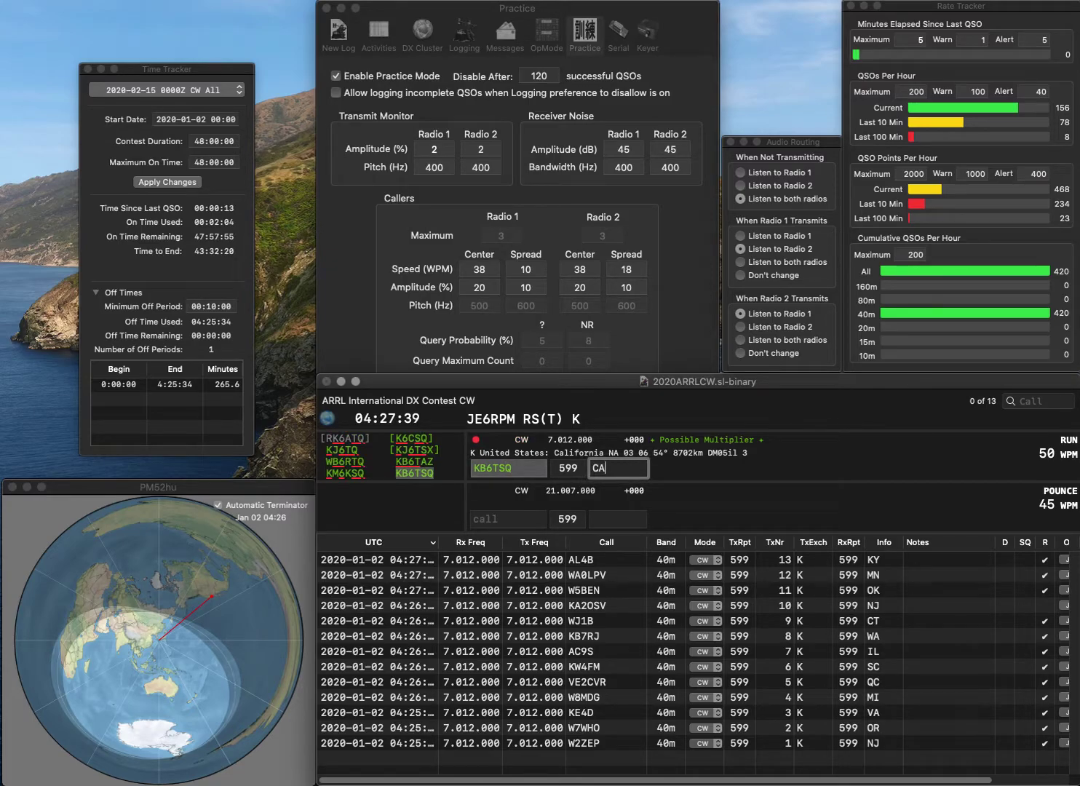
pyautogui.press('Return')
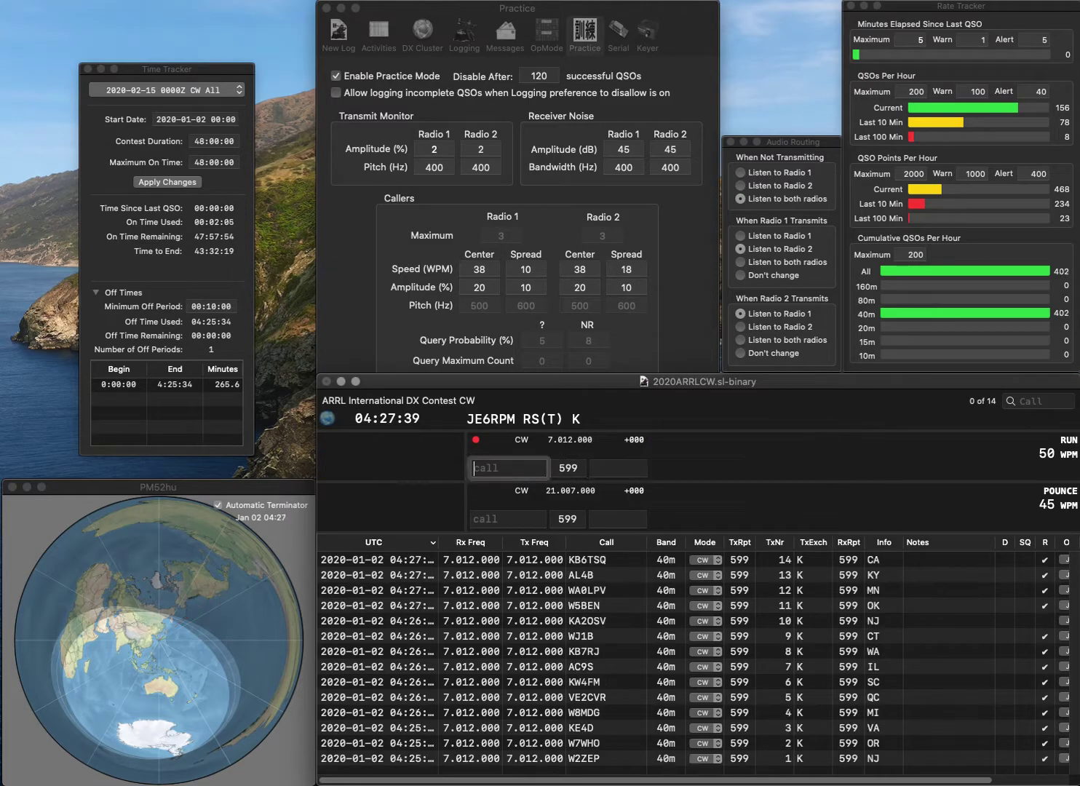
pyautogui.write('W3')
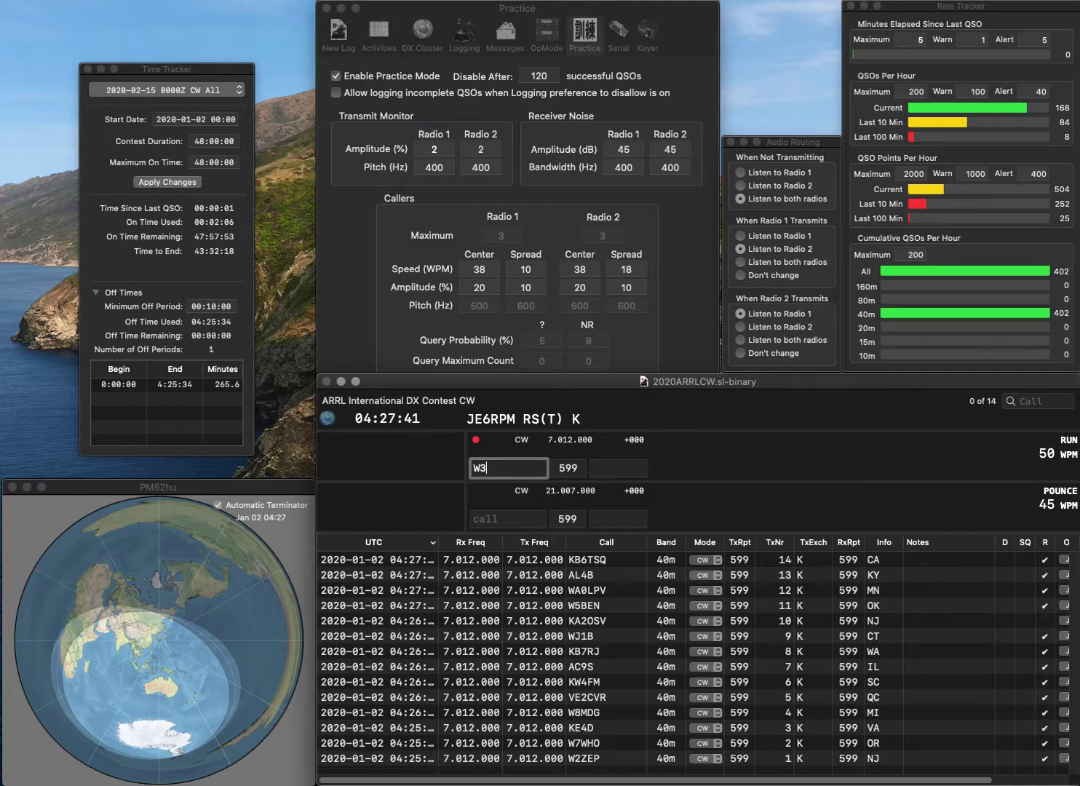
pyautogui.write('TRW')
pyautogui.press('Tab')
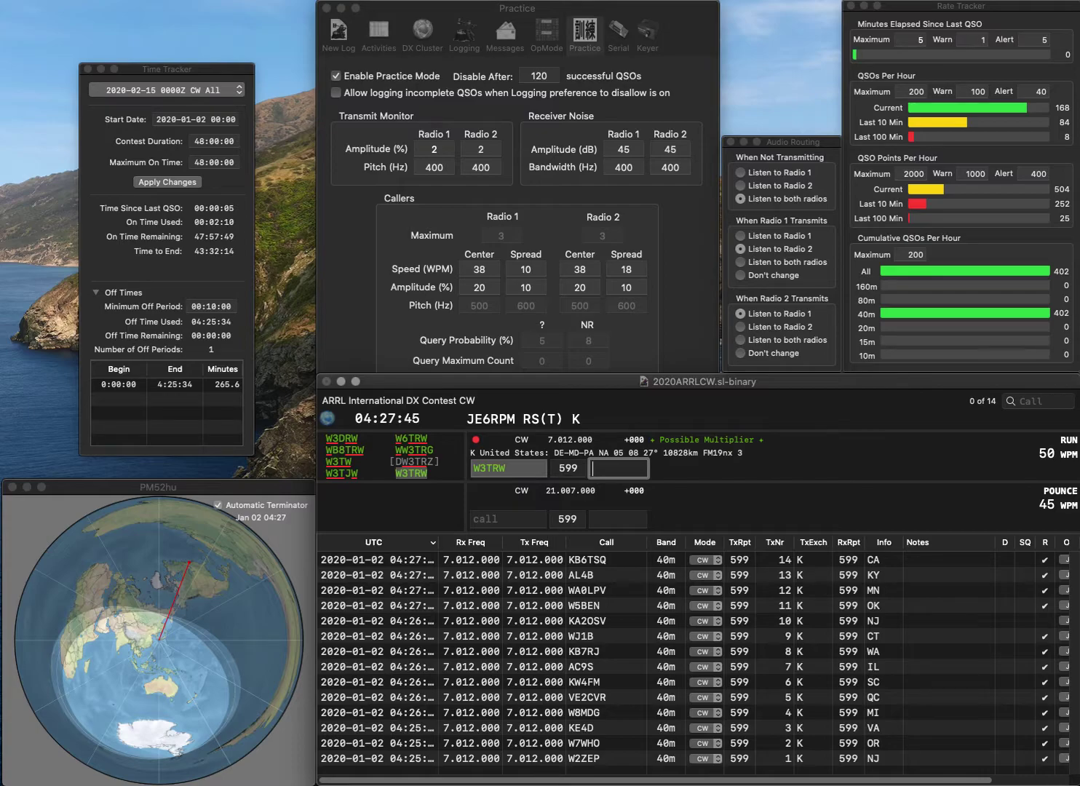
pyautogui.write('MD')
pyautogui.press('Return')
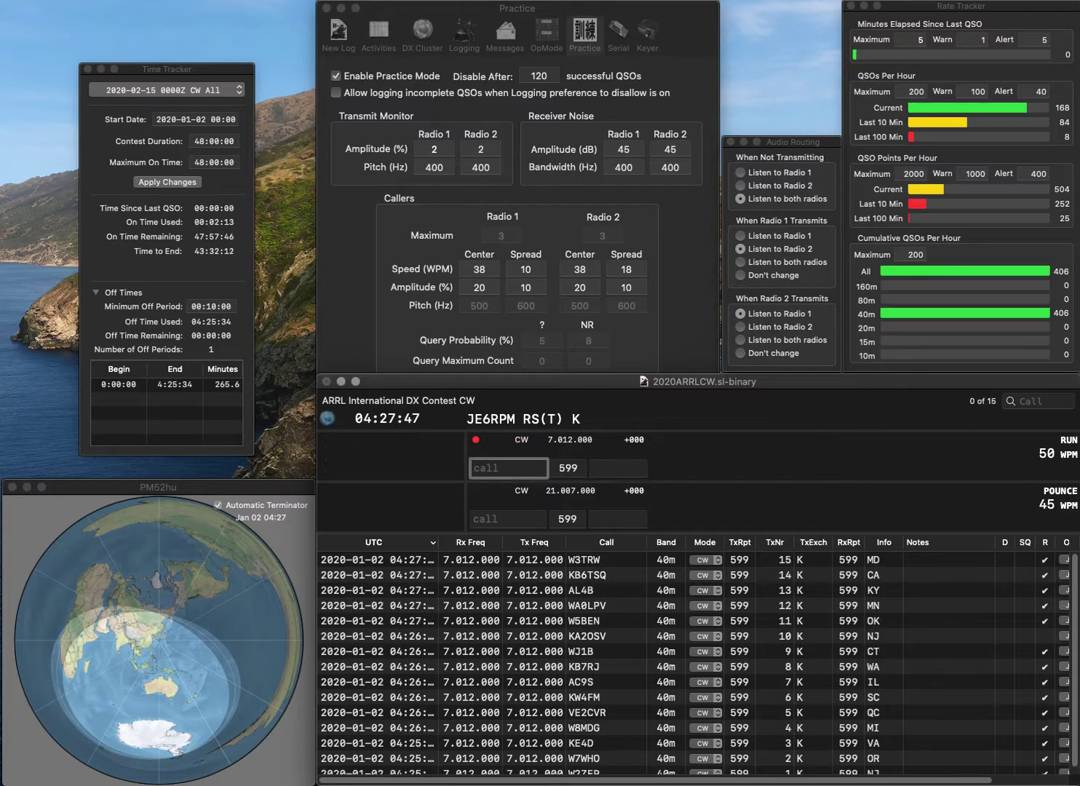
# Log a contact with N4ES on the 7.012 MHz run radio with received exchange NC.
pyautogui.write('N4ES')
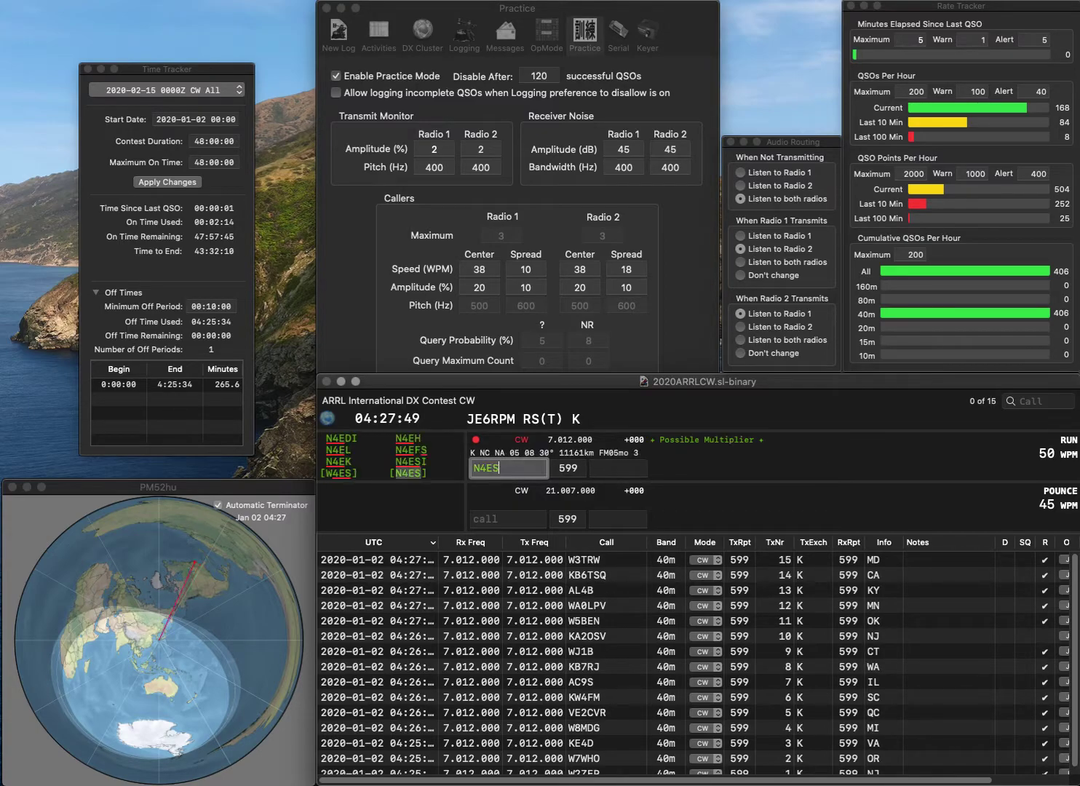
pyautogui.press('Return')
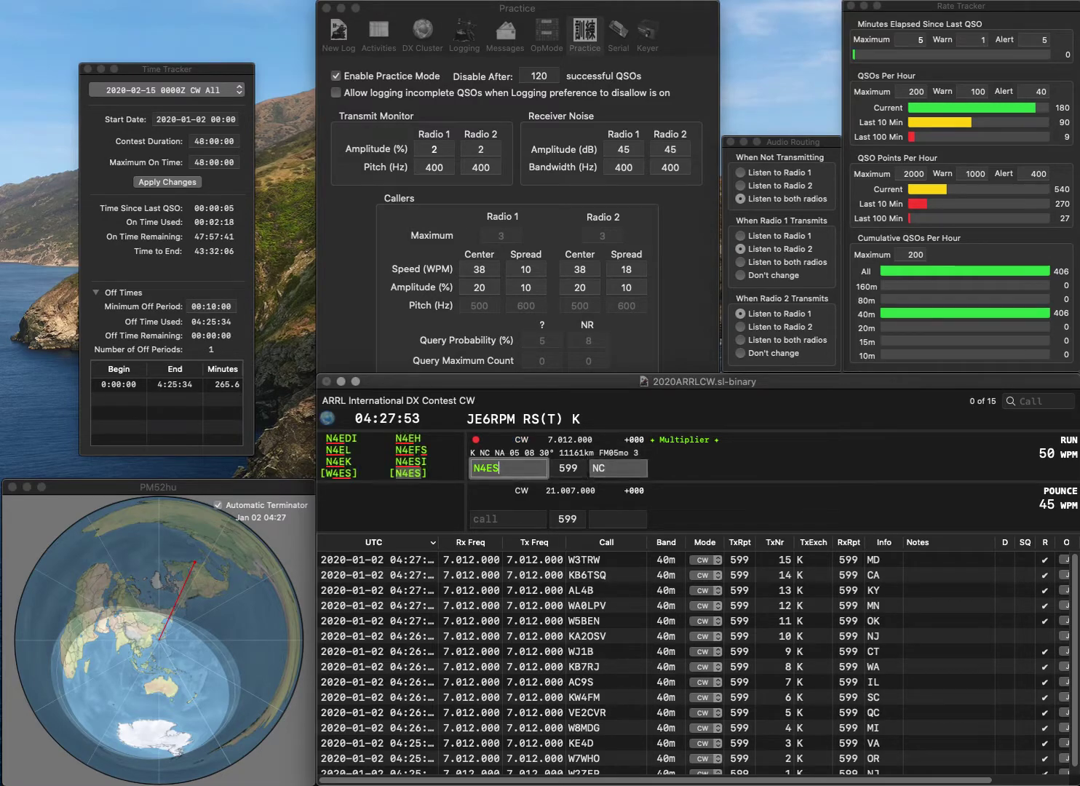
pyautogui.press('Return')
# Log a contact with VO2RAC on the 7.012 MHz run radio with received exchange LB.
pyautogui.write('VO2')
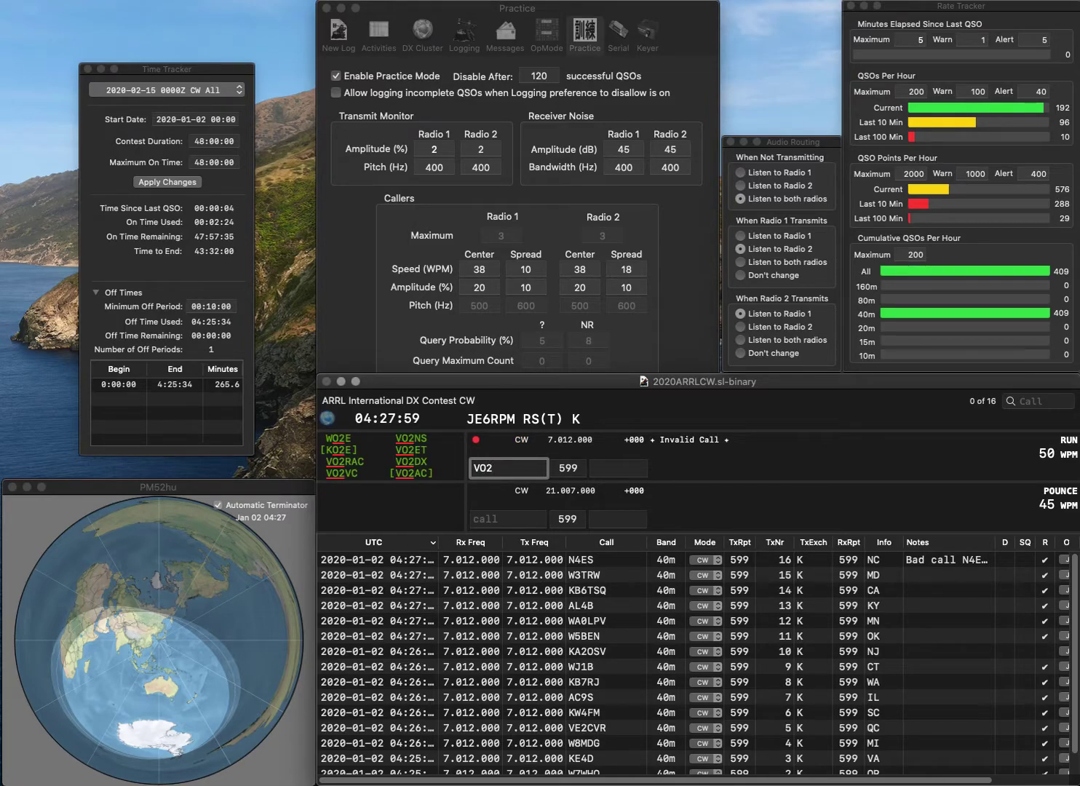
pyautogui.write('RAC')
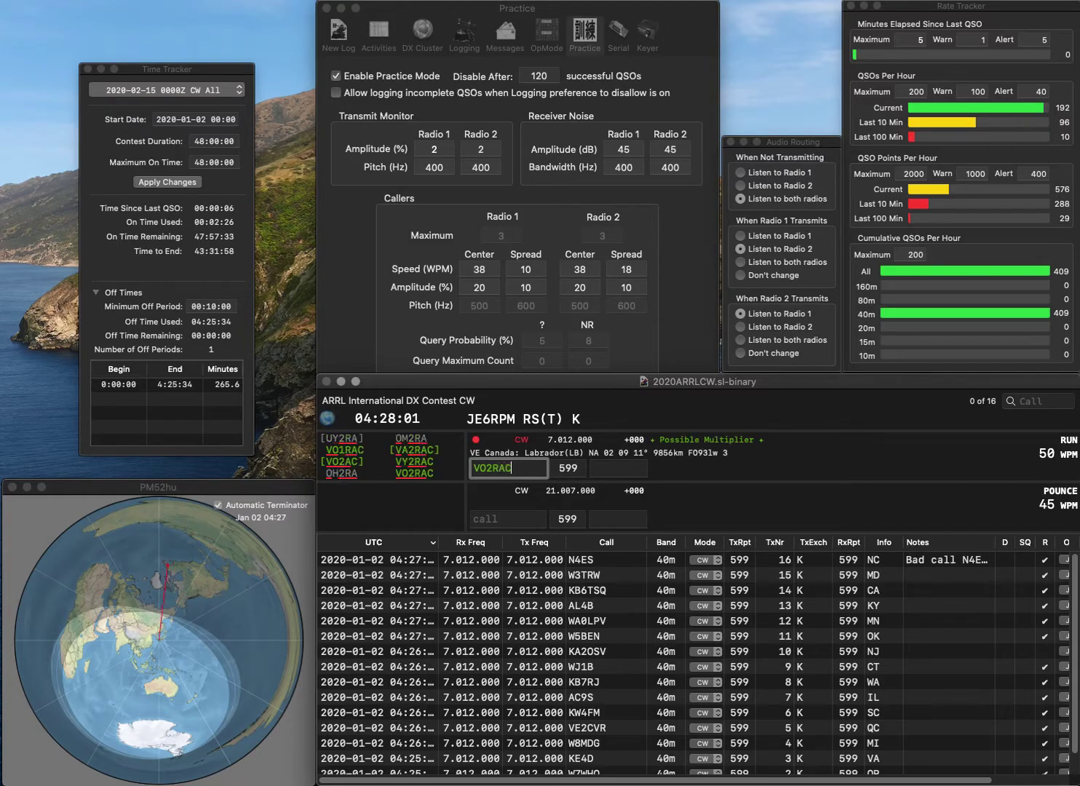
pyautogui.press('Tab')
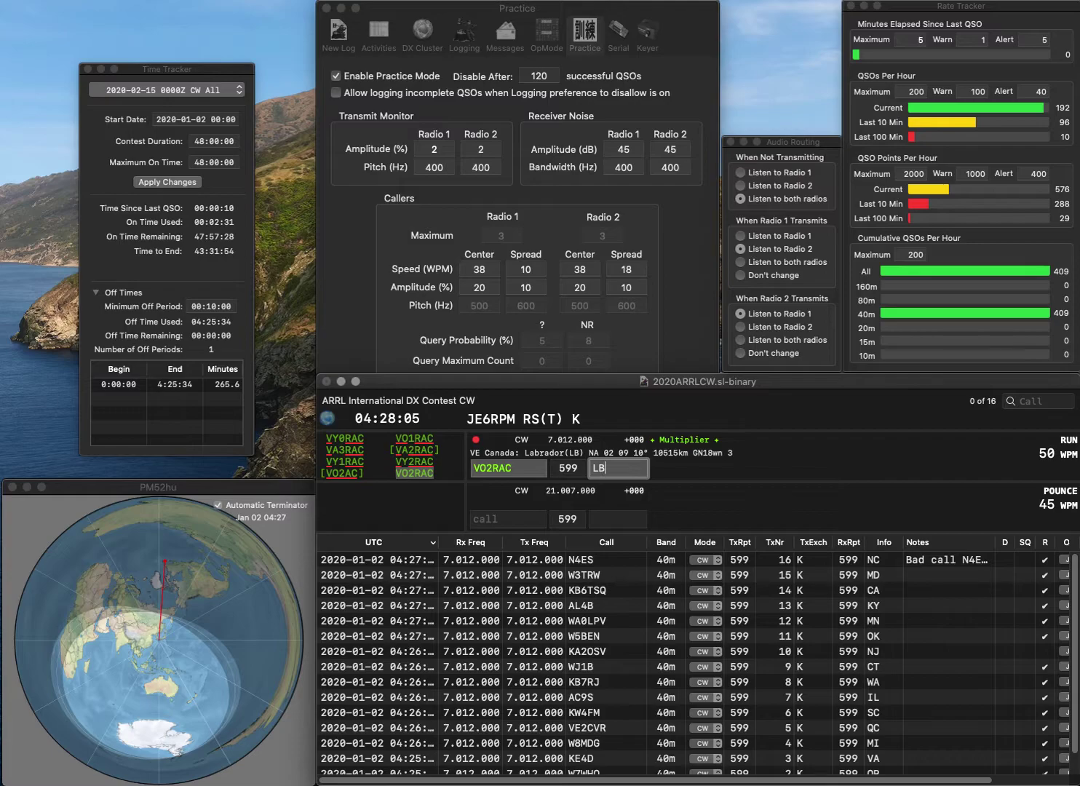
pyautogui.press('Return')
# Correct the partial call WB to W6BVB on the 7.012 MHz run radio and log the contact with received exchange CA.
pyautogui.write('WB')
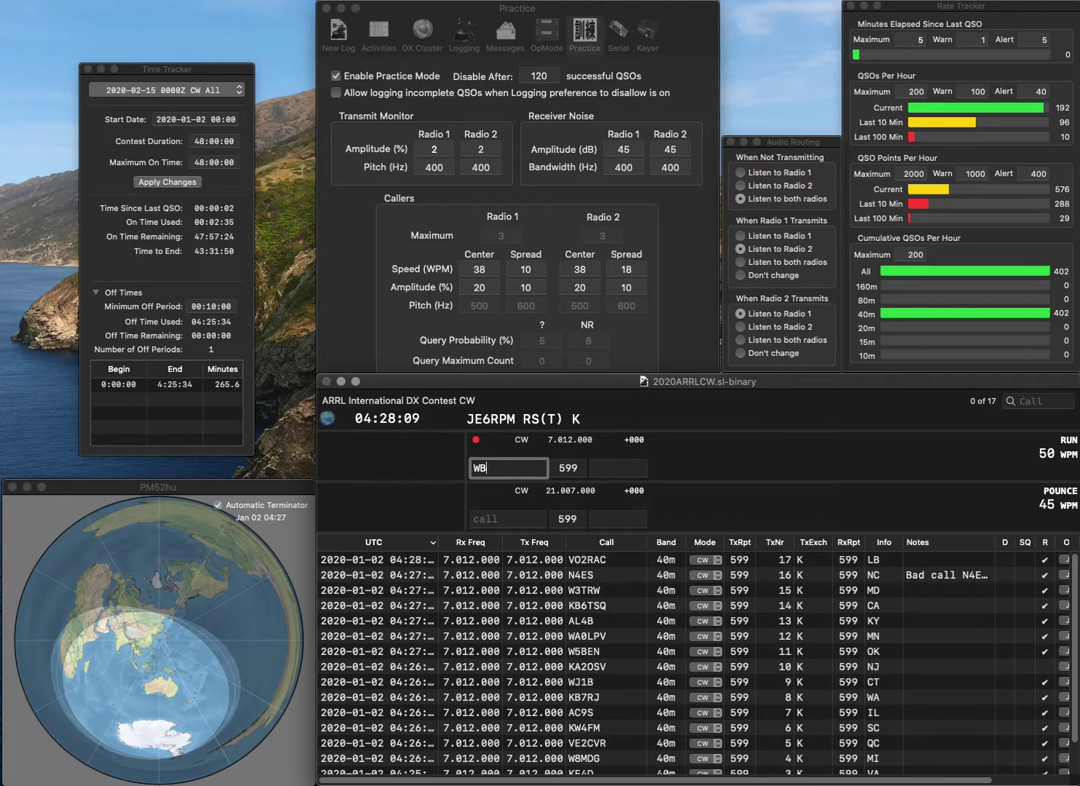
pyautogui.press('BackSpace')
pyautogui.write('6')
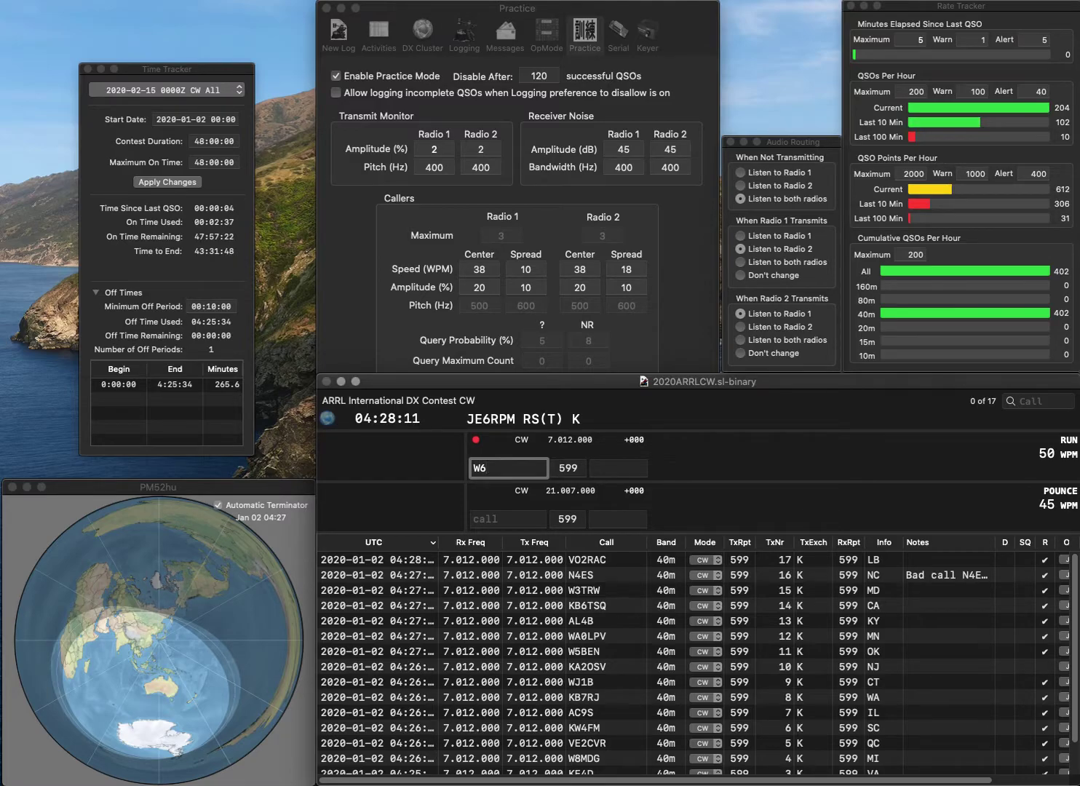
pyautogui.write('BVB')
pyautogui.press('Tab')
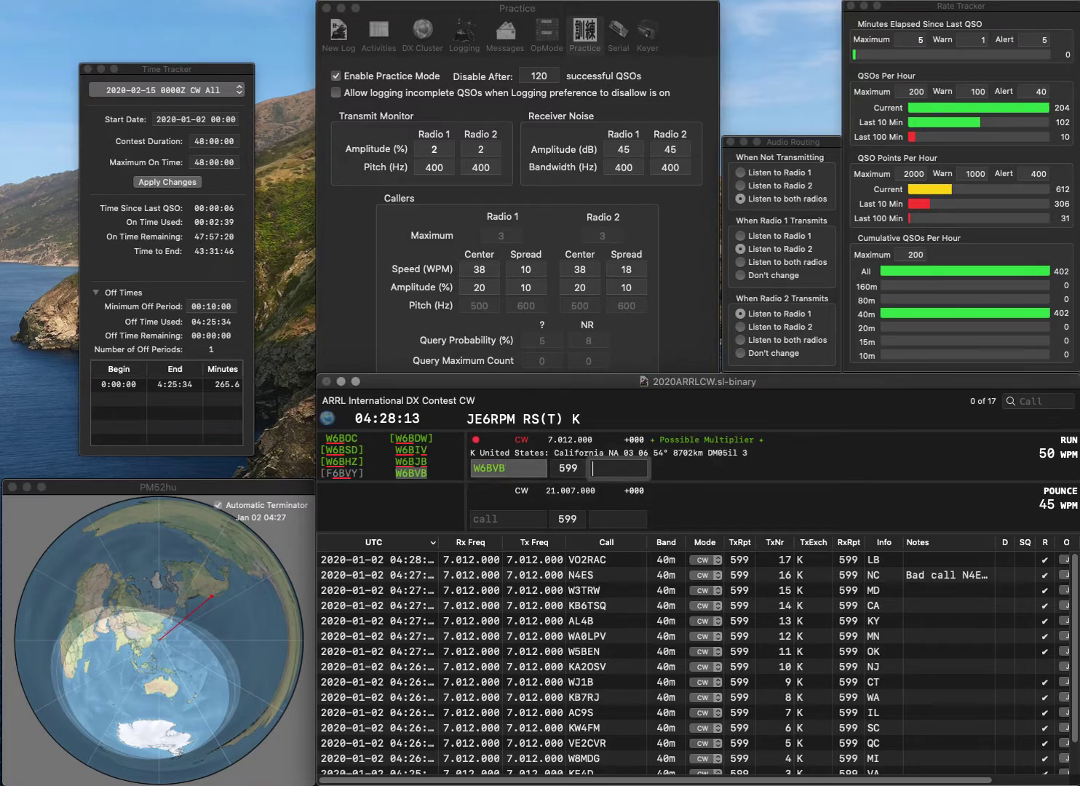
pyautogui.write('CA')
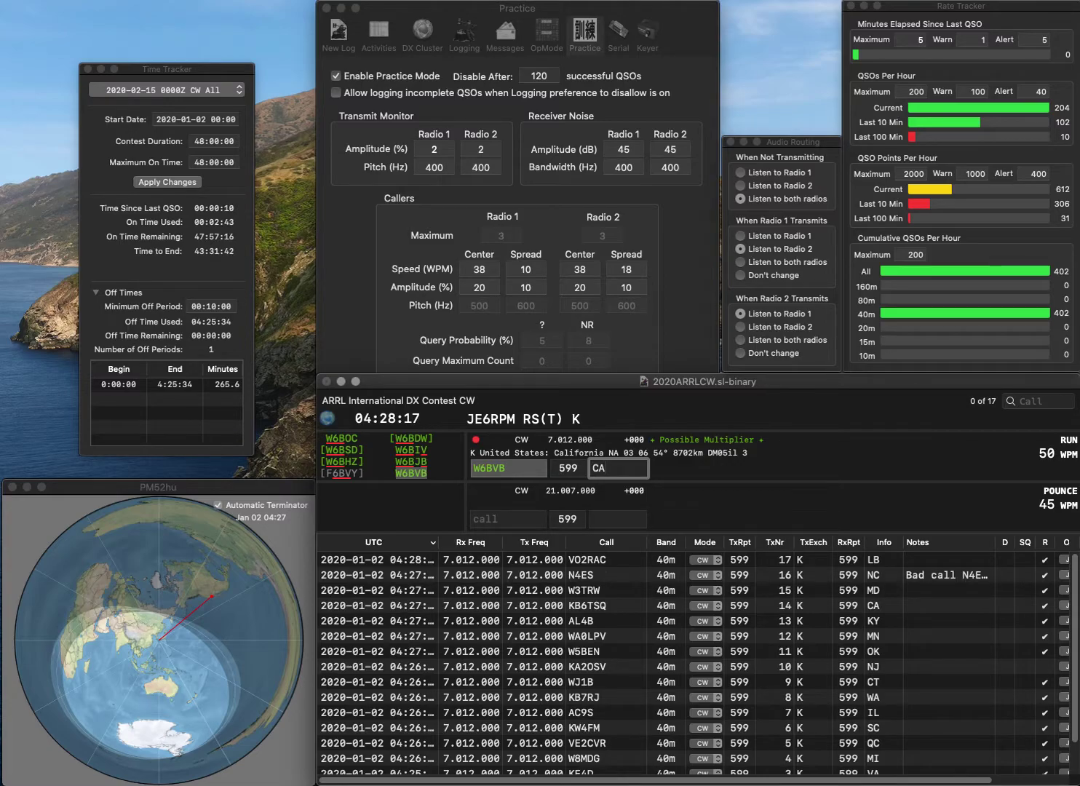
pyautogui.press('Return')
pyautogui.write('KA')
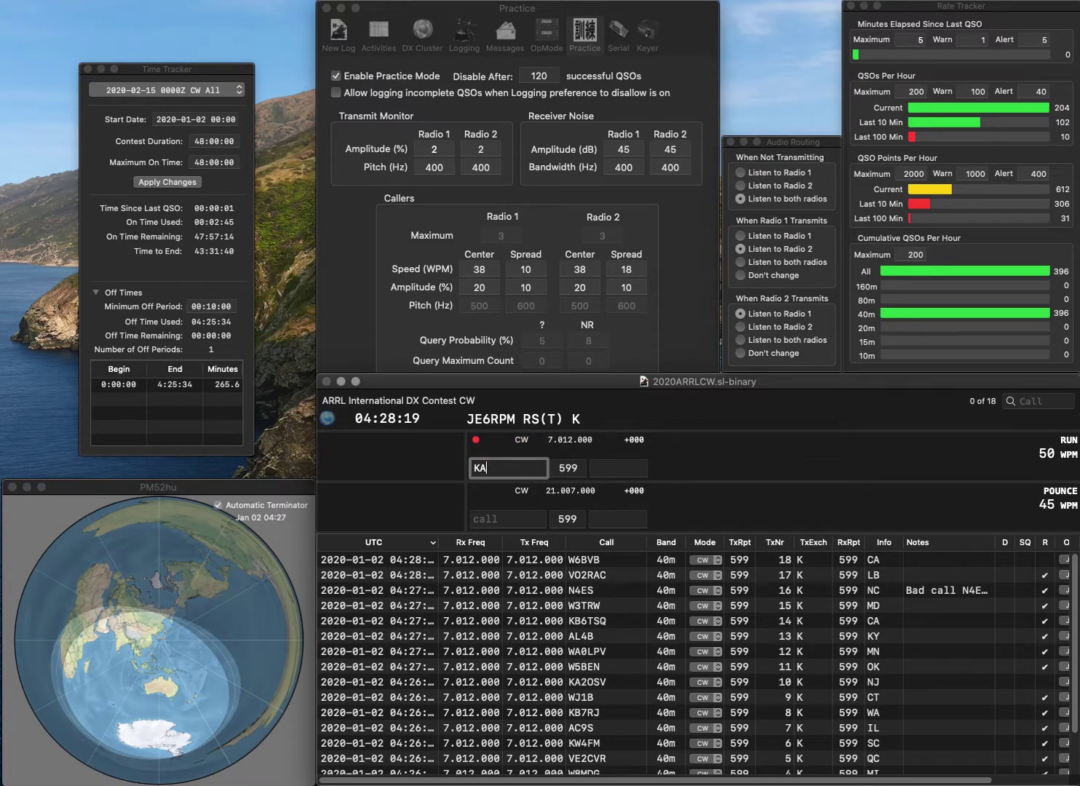
pyautogui.write('0RDG')
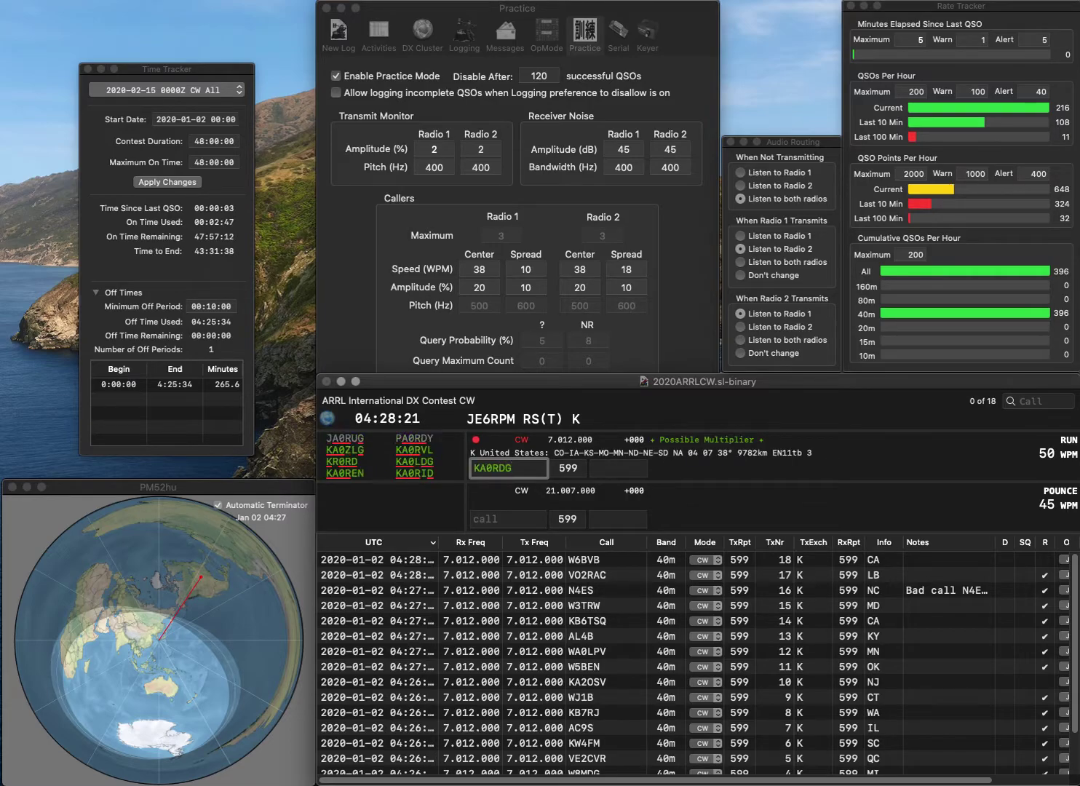
pyautogui.press('Left')
pyautogui.press('Left')
pyautogui.press('BackSpace')
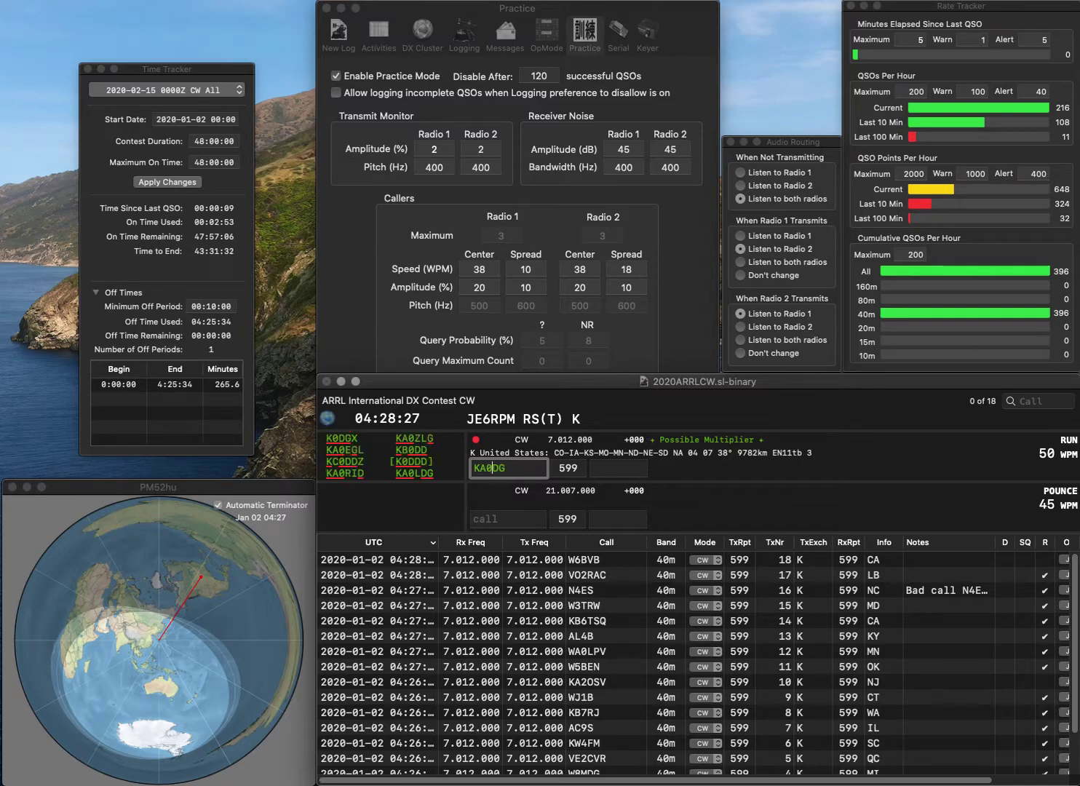
pyautogui.write('L')
pyautogui.press('space')
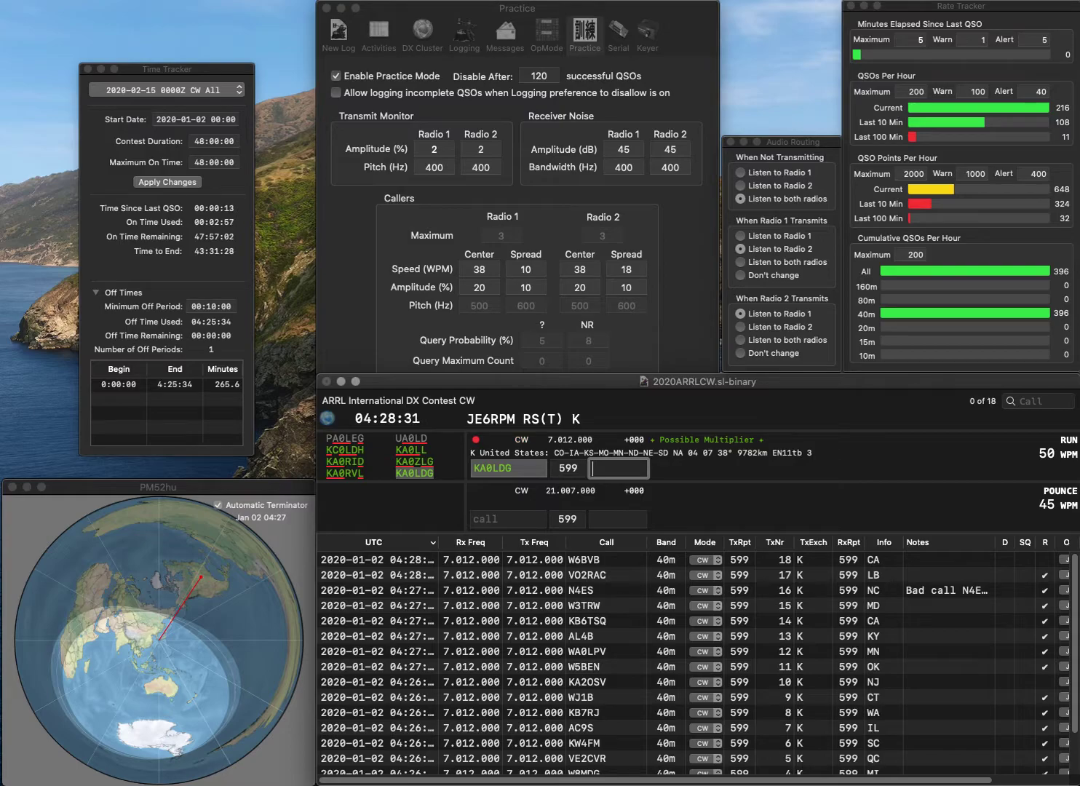
pyautogui.write('IA')
pyautogui.press('Return')
# Log a contact with W6OAR on the 7.012 MHz run radio with received exchange CA.
pyautogui.write('W6OAR')
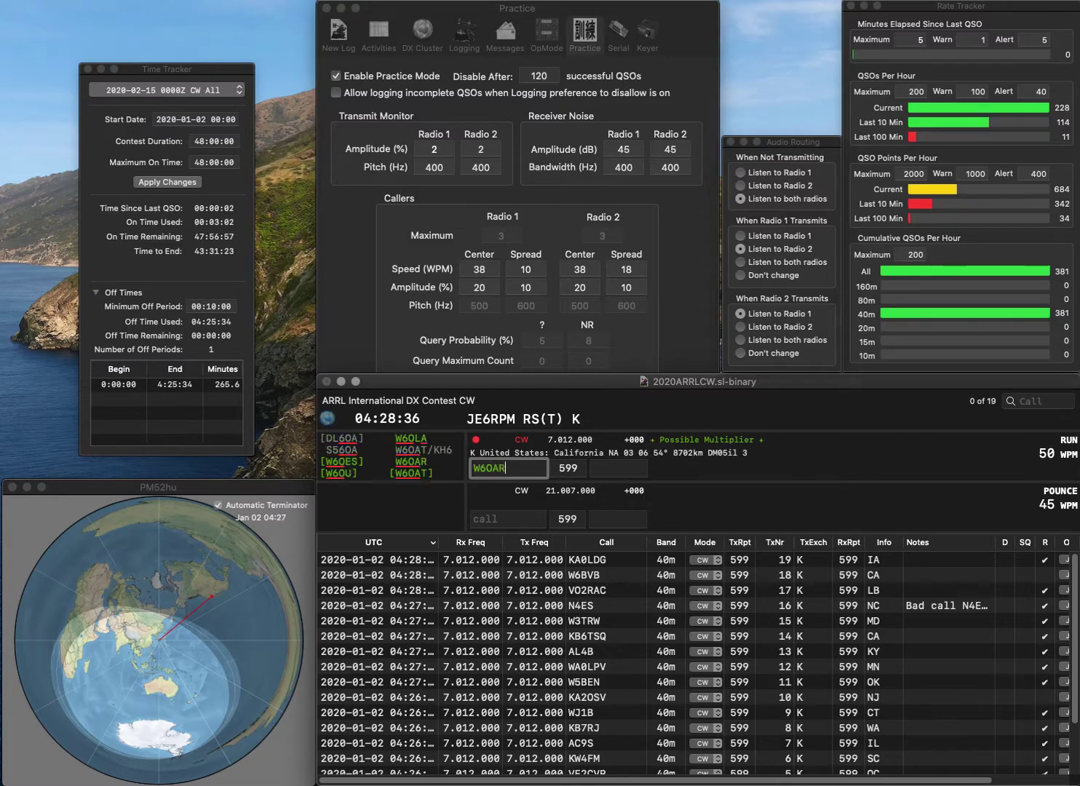
pyautogui.press('Return')
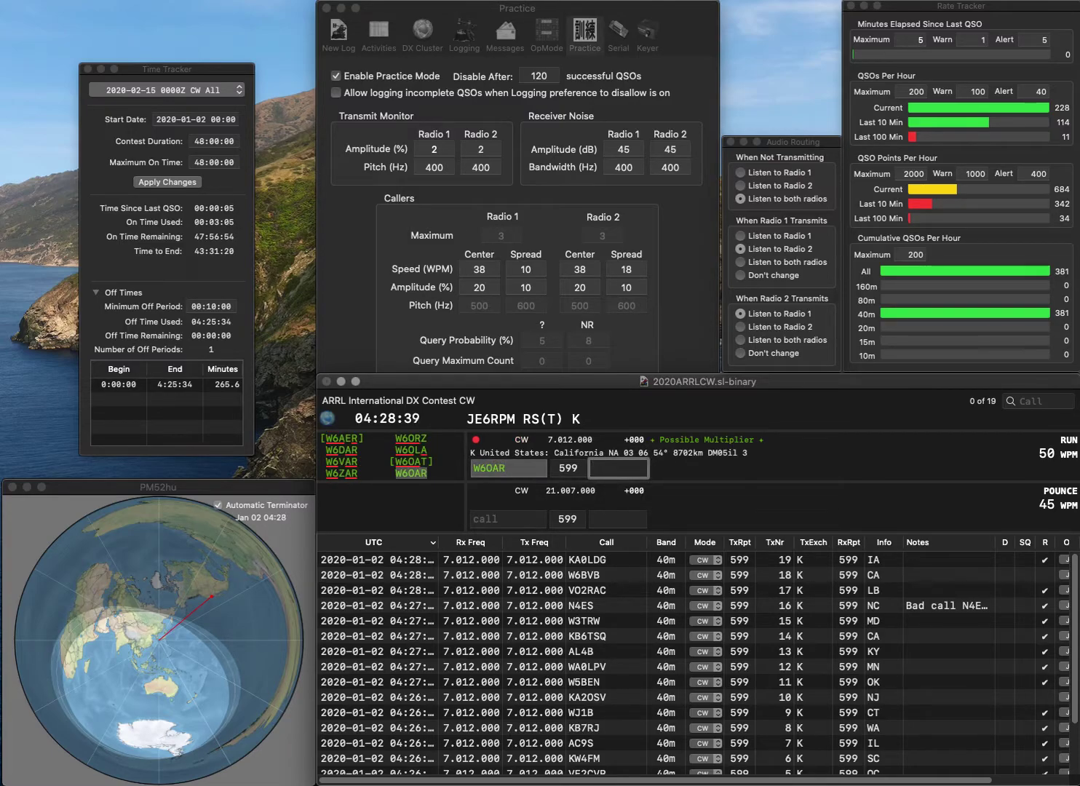
pyautogui.press('Return')
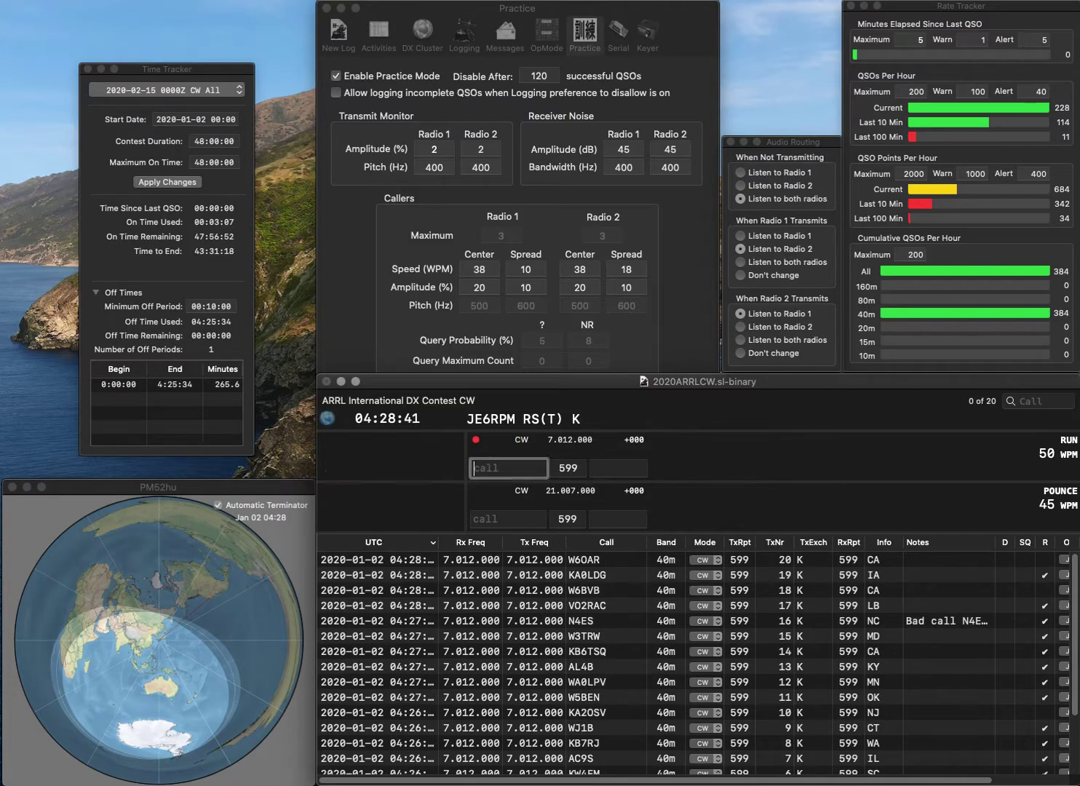
pyautogui.write('W2BAP')
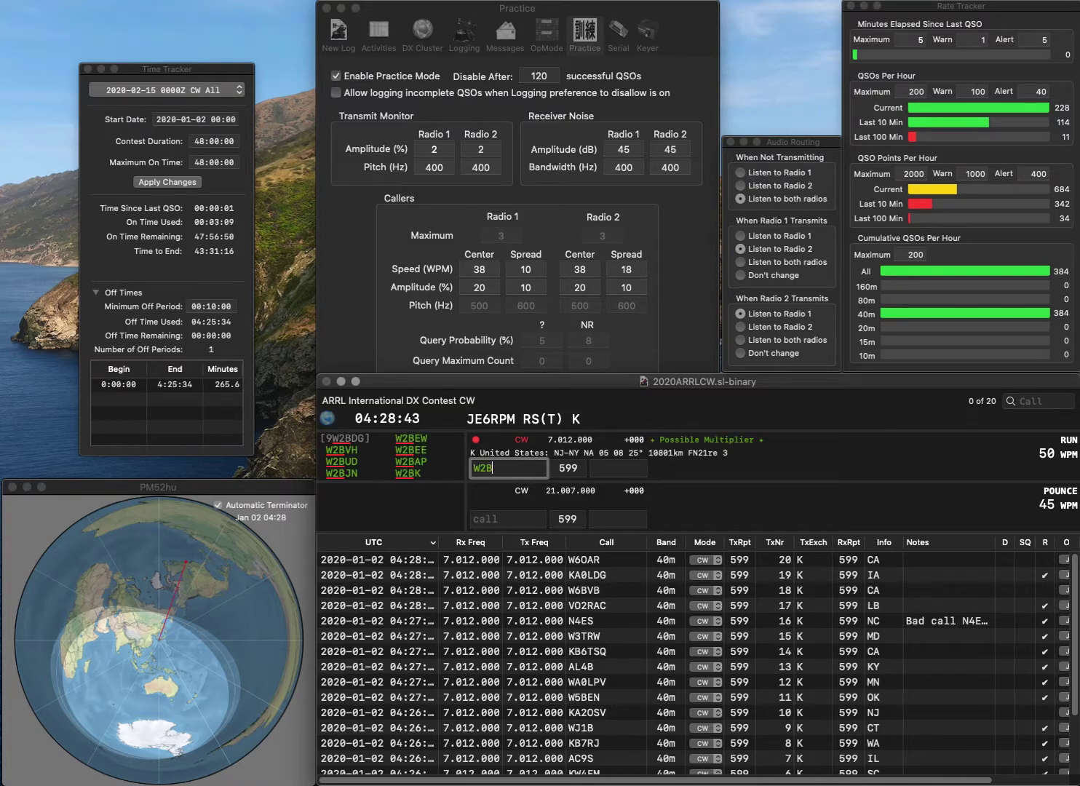
pyautogui.press('space')
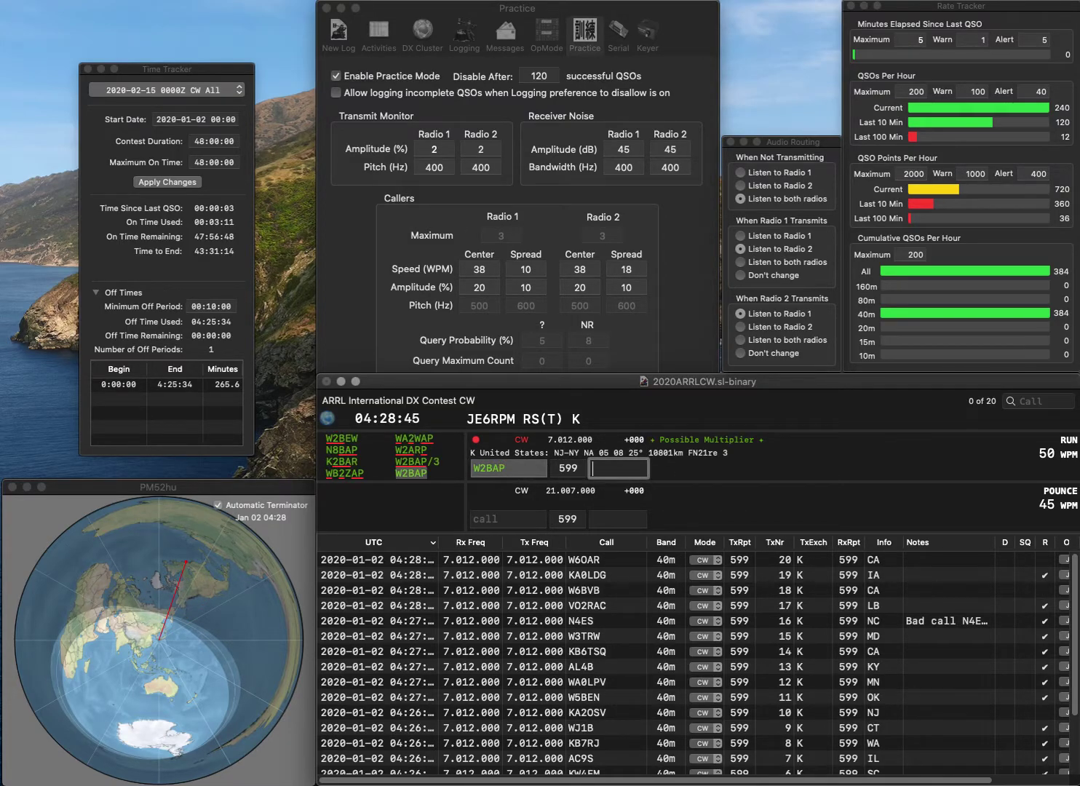
pyautogui.write('NY')
pyautogui.press('Return')
pyautogui.write('VA3MJR')
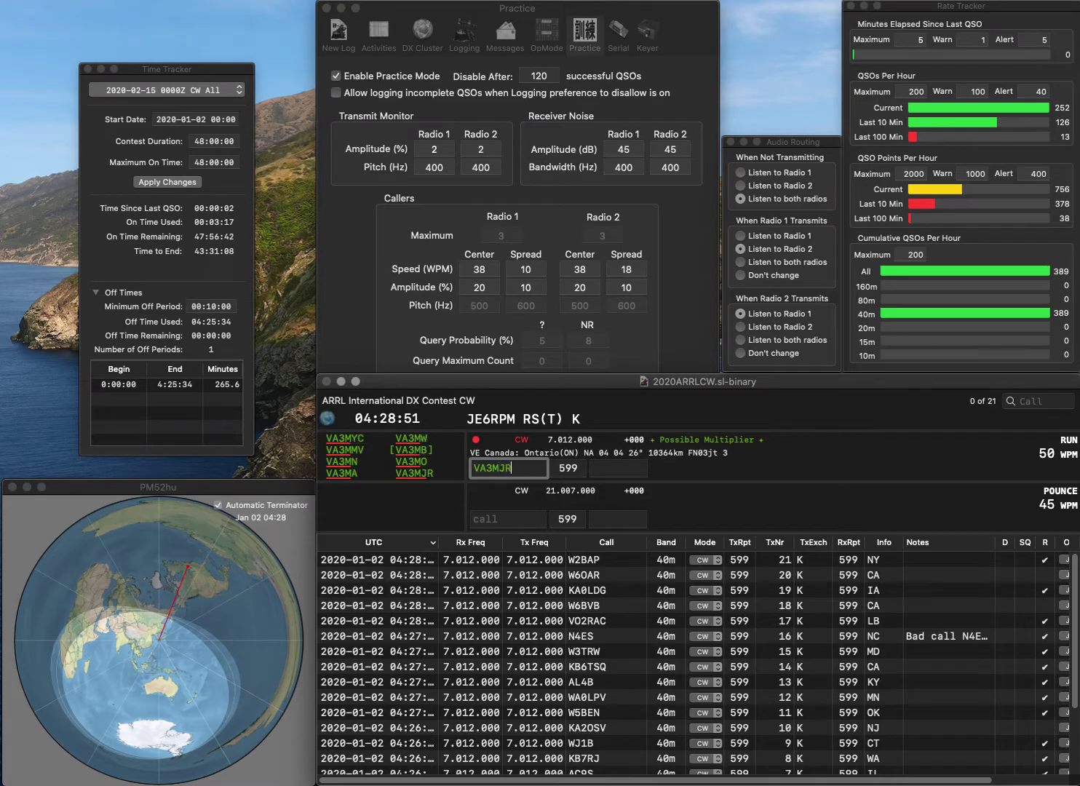
pyautogui.press('Return')
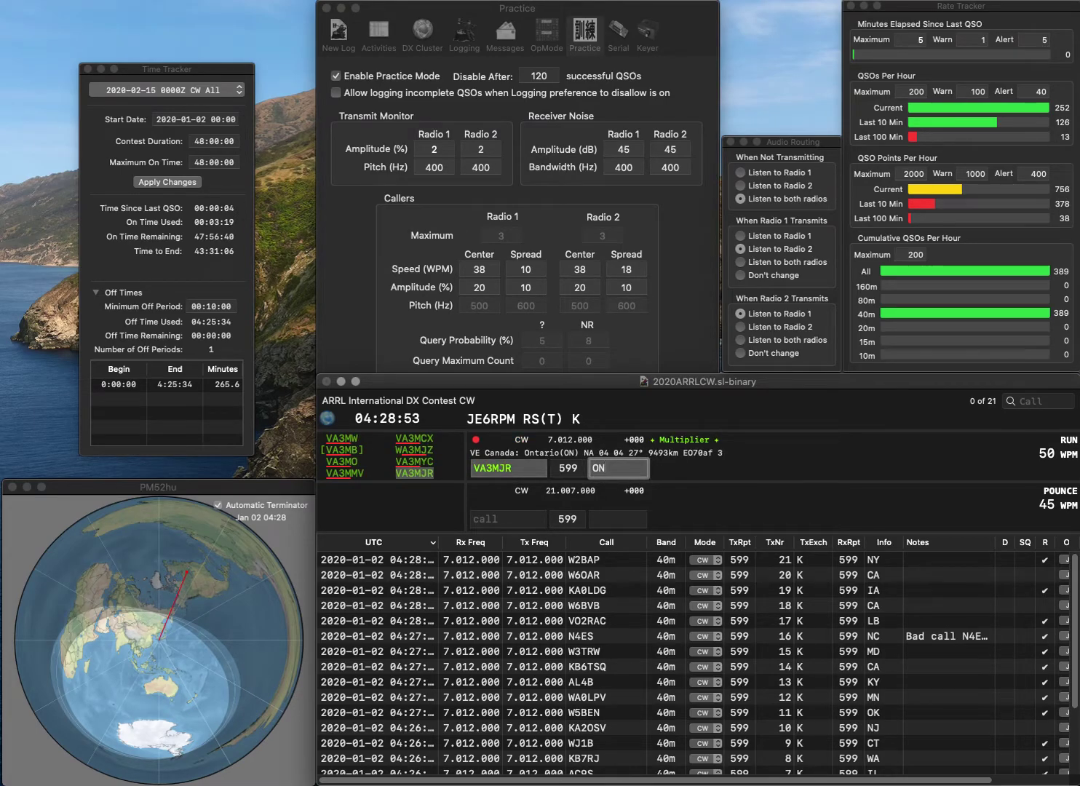
pyautogui.press('Return')
pyautogui.write('KD8VRX')
pyautogui.press('space')
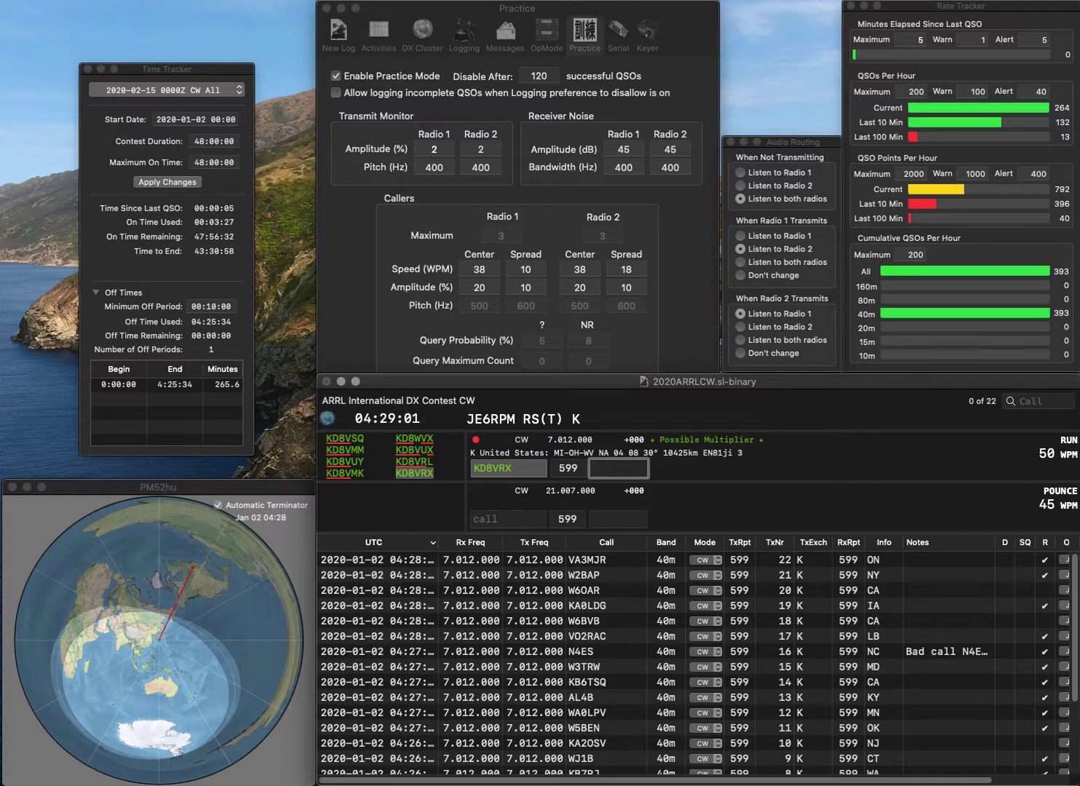
pyautogui.write('WV')
pyautogui.press('Return')
pyautogui.write('KB')
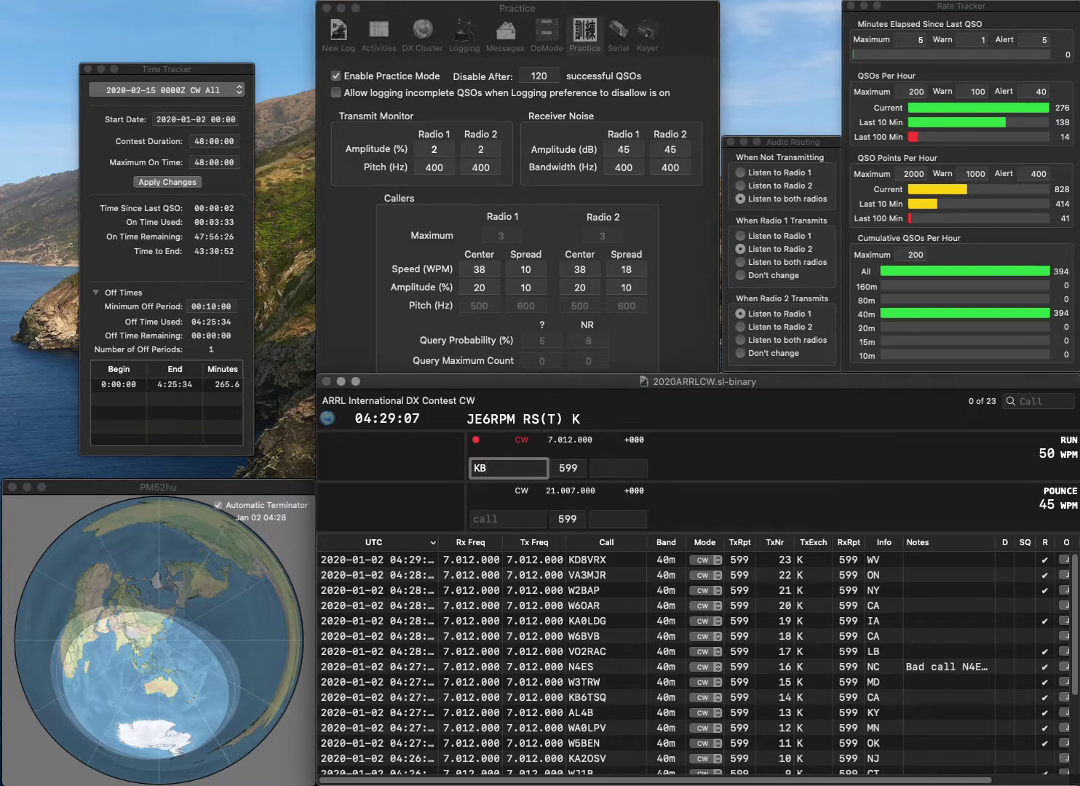
pyautogui.write('9')
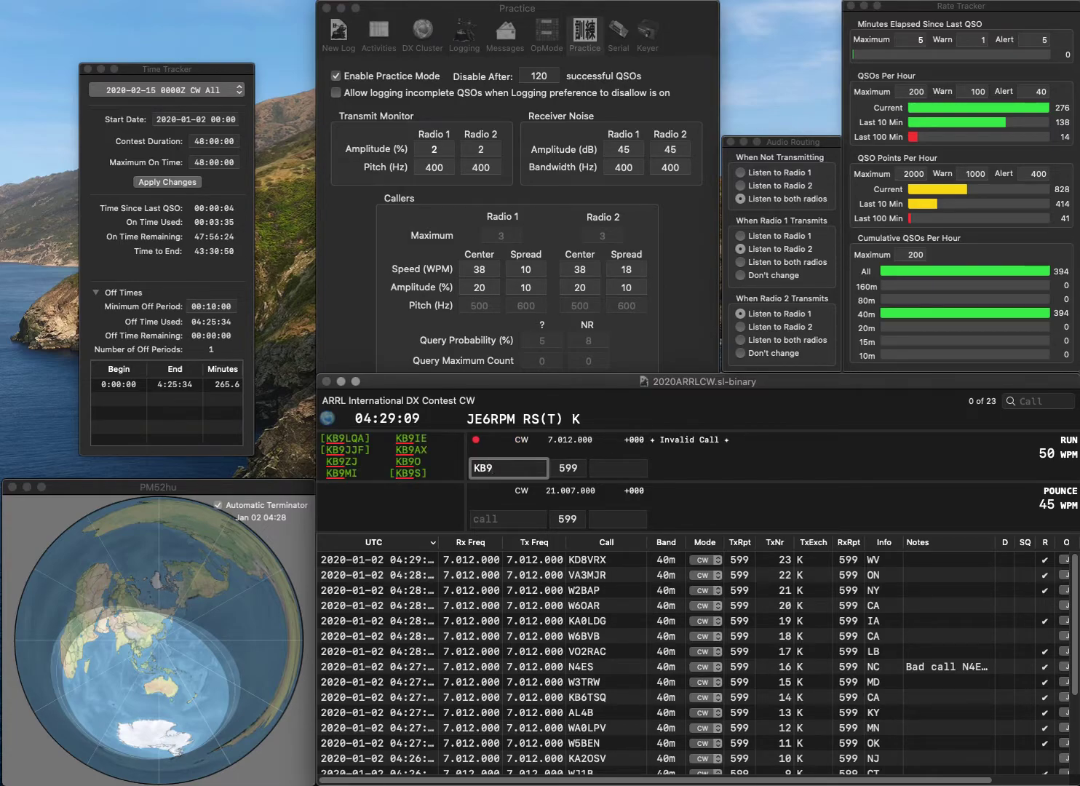
pyautogui.write('UMT')
pyautogui.press('Tab')
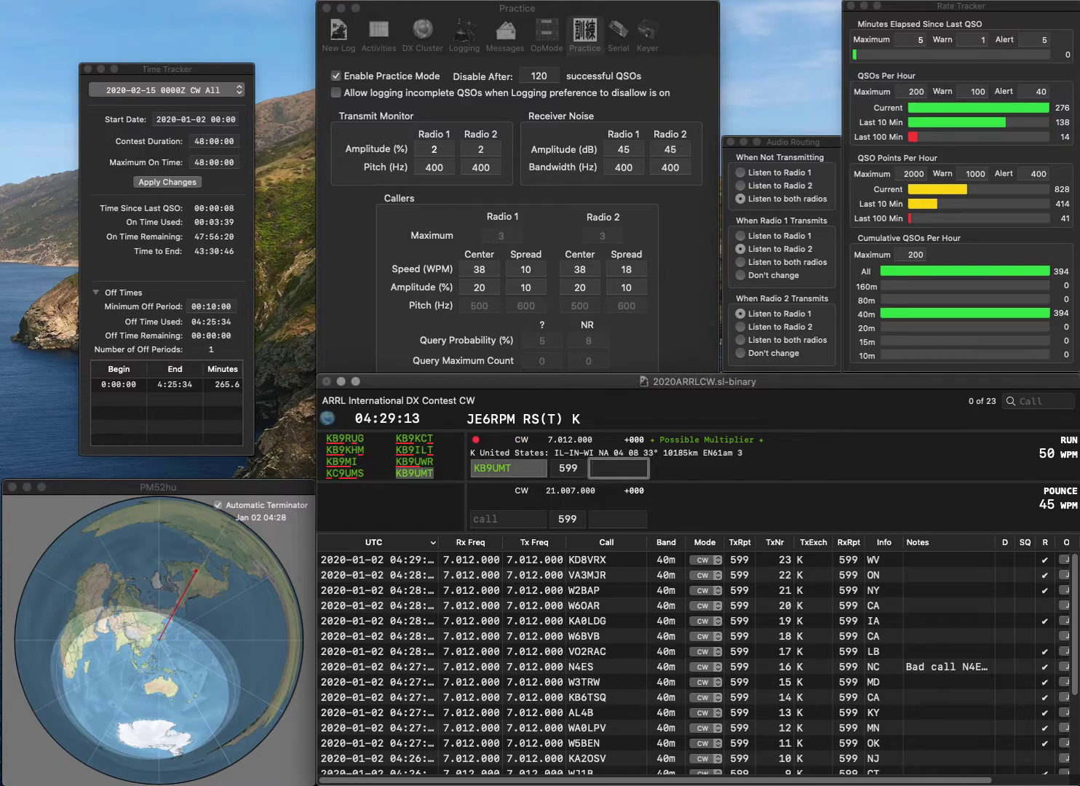
pyautogui.write('IL')
pyautogui.press('Return')
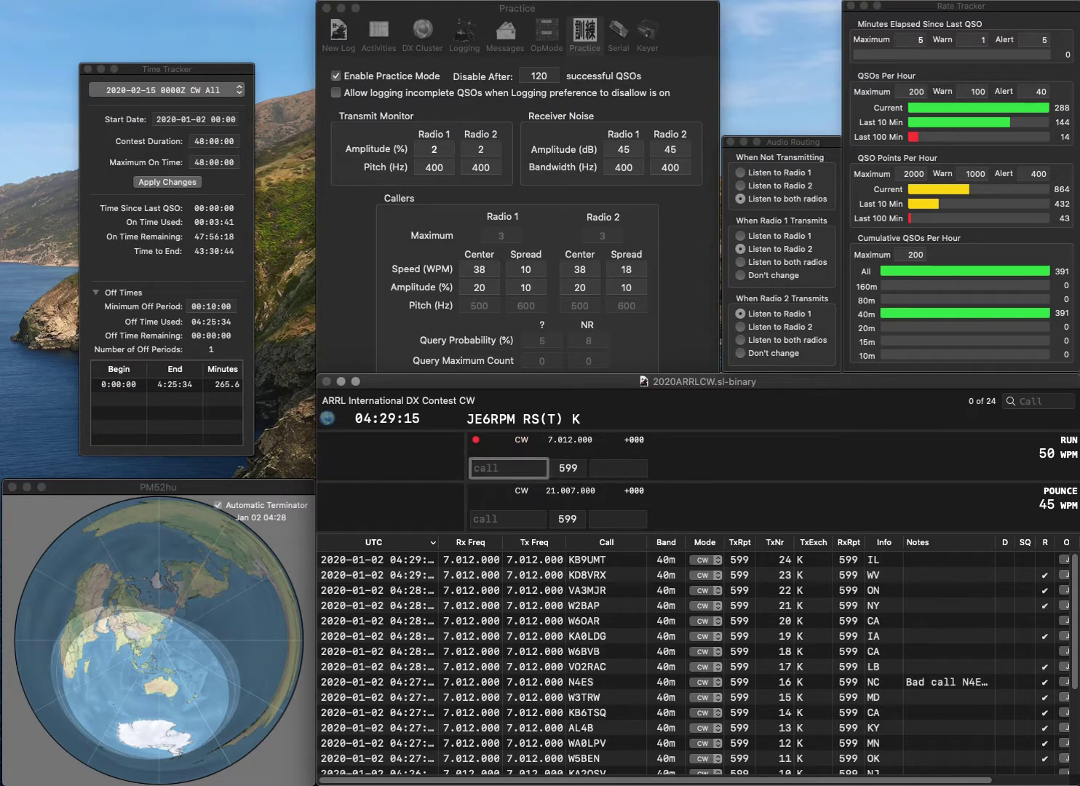
pyautogui.write('K7QBO')
pyautogui.press('space')
pyautogui.write('WA')
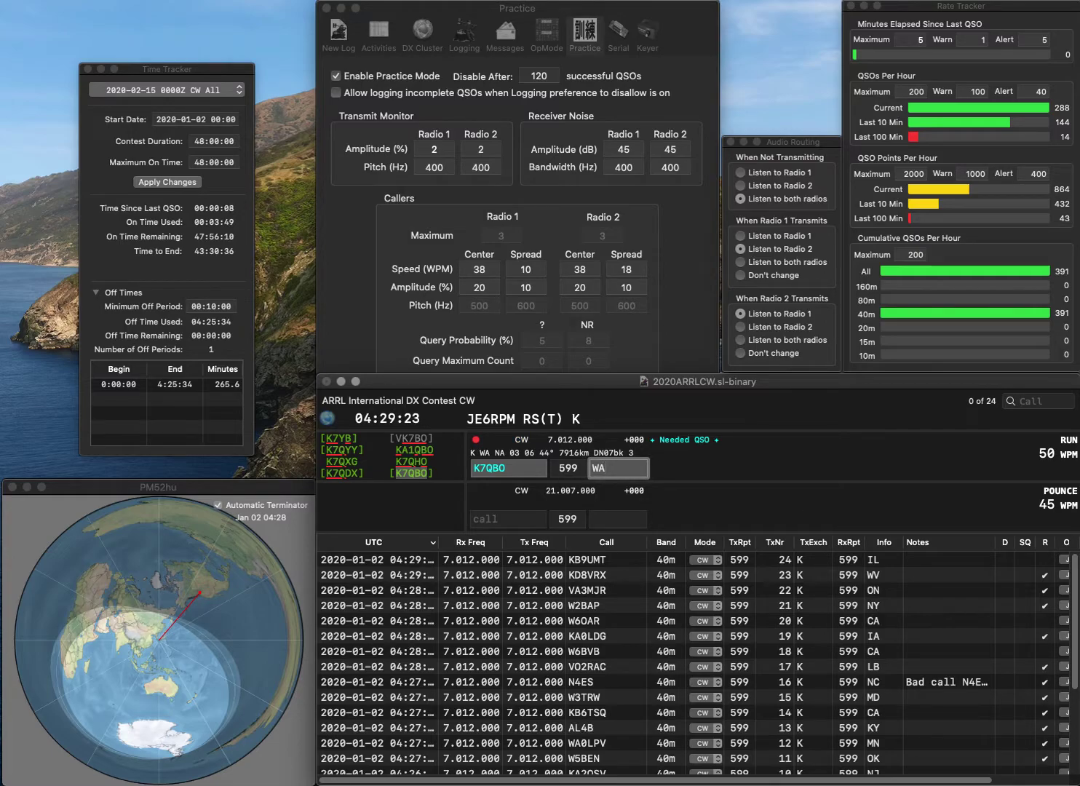
pyautogui.press('Return')
# Log a contact with N4AGG on the 7.012 MHz run radio with received exchange VA.
pyautogui.write('N4AGG')
pyautogui.press('Tab')
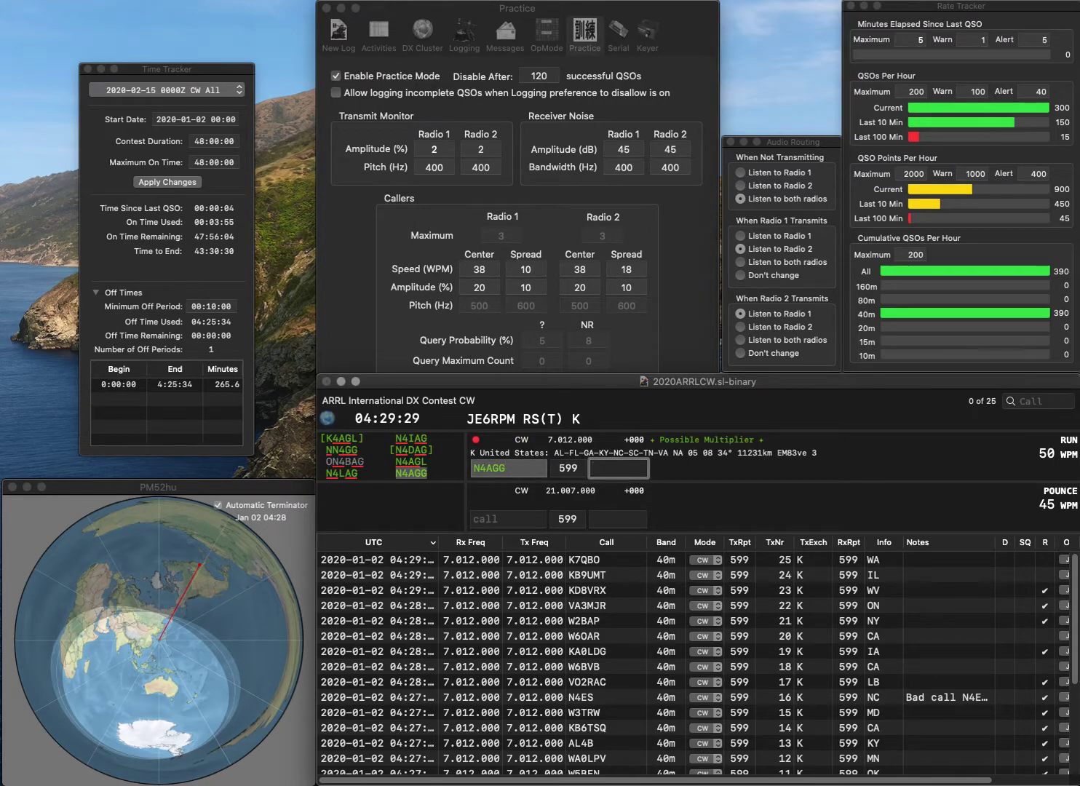
pyautogui.write('VA')
pyautogui.press('Return')
# Log a contact with KS6F on the 7.012 MHz run radio with received exchange CA.
pyautogui.write('KS6F')
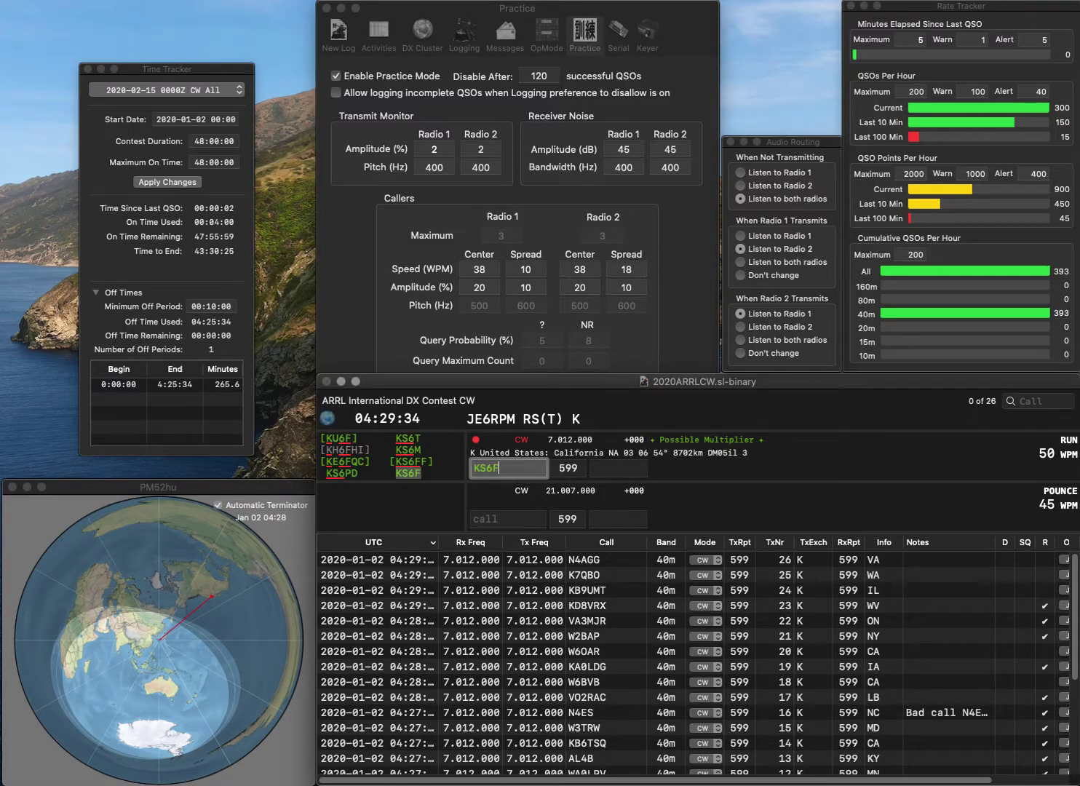
pyautogui.press('Return')
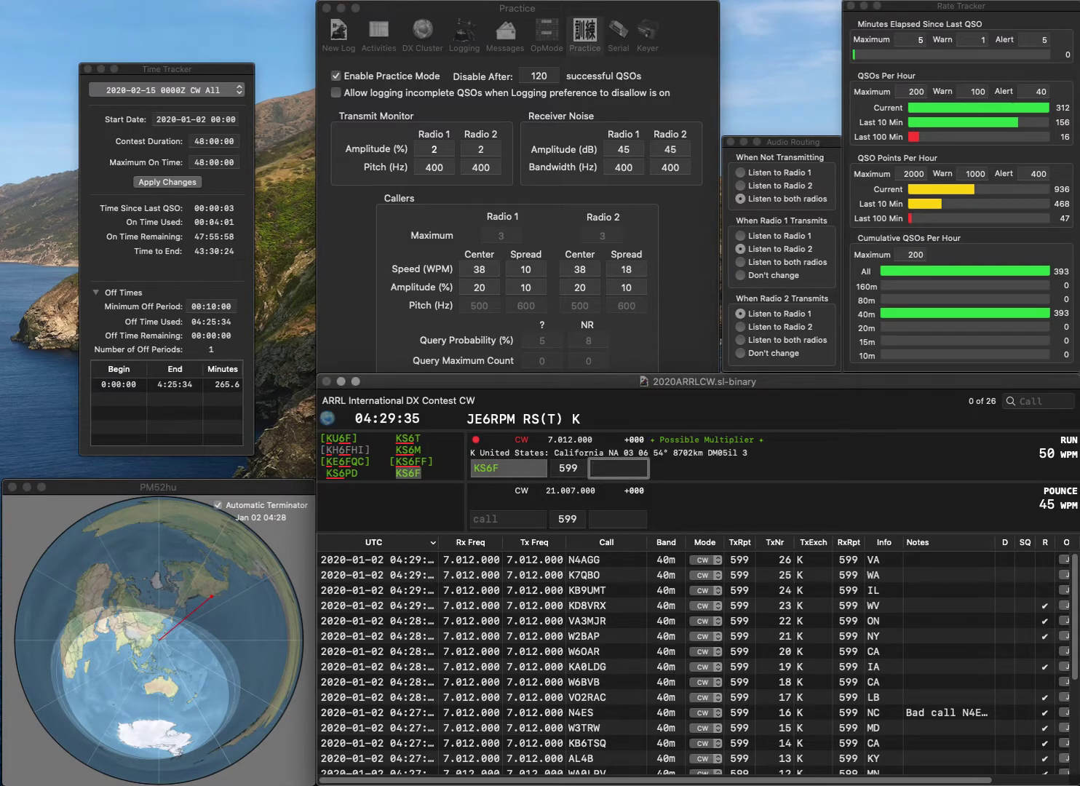
pyautogui.write('CA')
pyautogui.press('Return')
# Log a contact with W3EA on the 7.012 MHz run radio with received exchange PA.
pyautogui.write('W3EA')
pyautogui.press('Return')
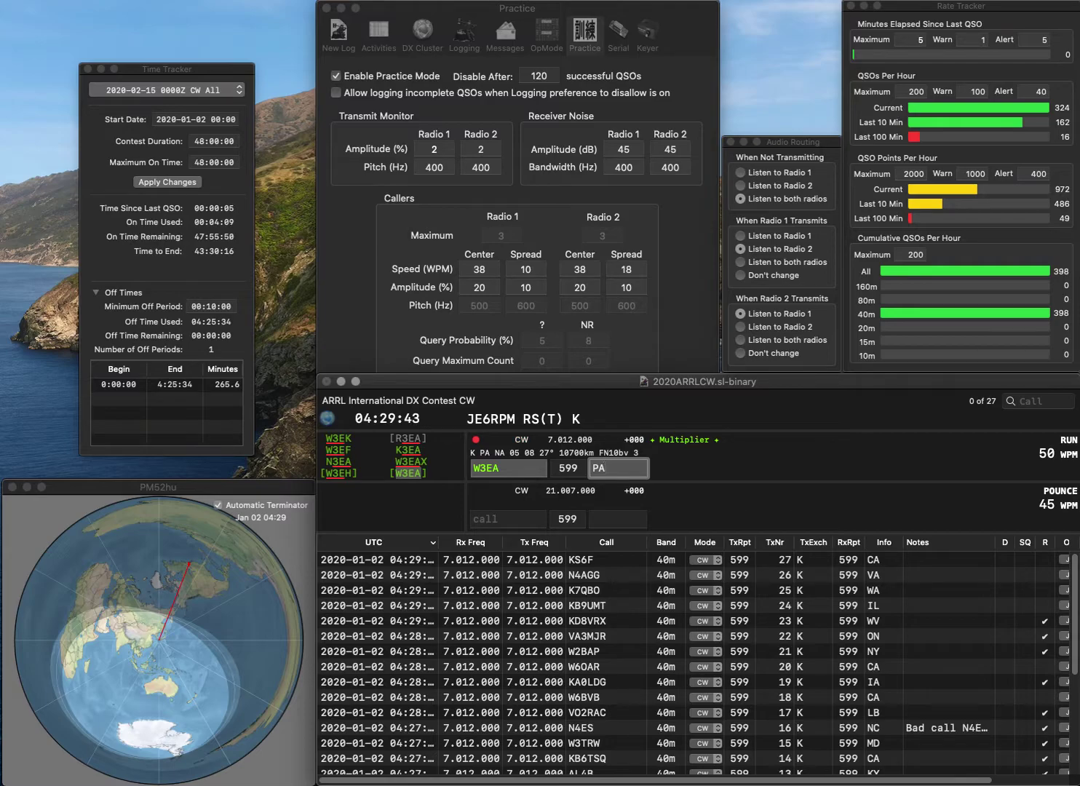
pyautogui.press('Return')
# Correct the partial call NS to NJ3I on the 7.012 MHz run radio and log the contact with received exchange DE.
pyautogui.write('N')
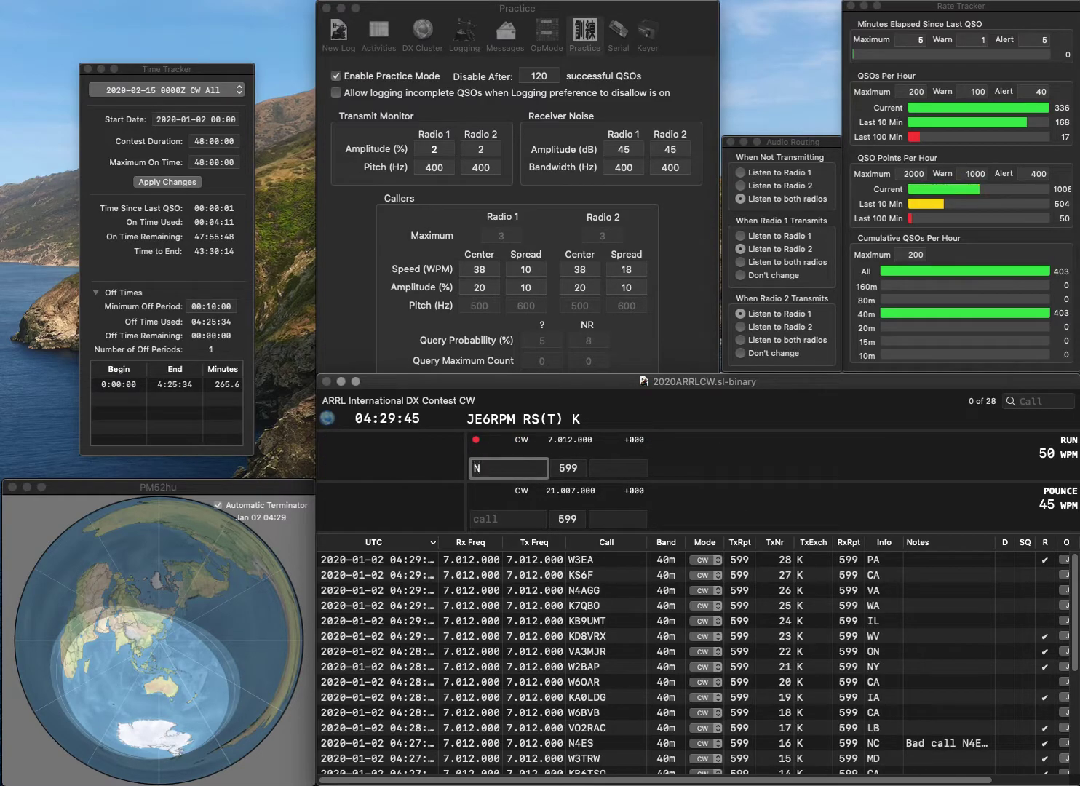
pyautogui.write('S')
pyautogui.press('BackSpace')
pyautogui.write('J3I')
pyautogui.press('space')
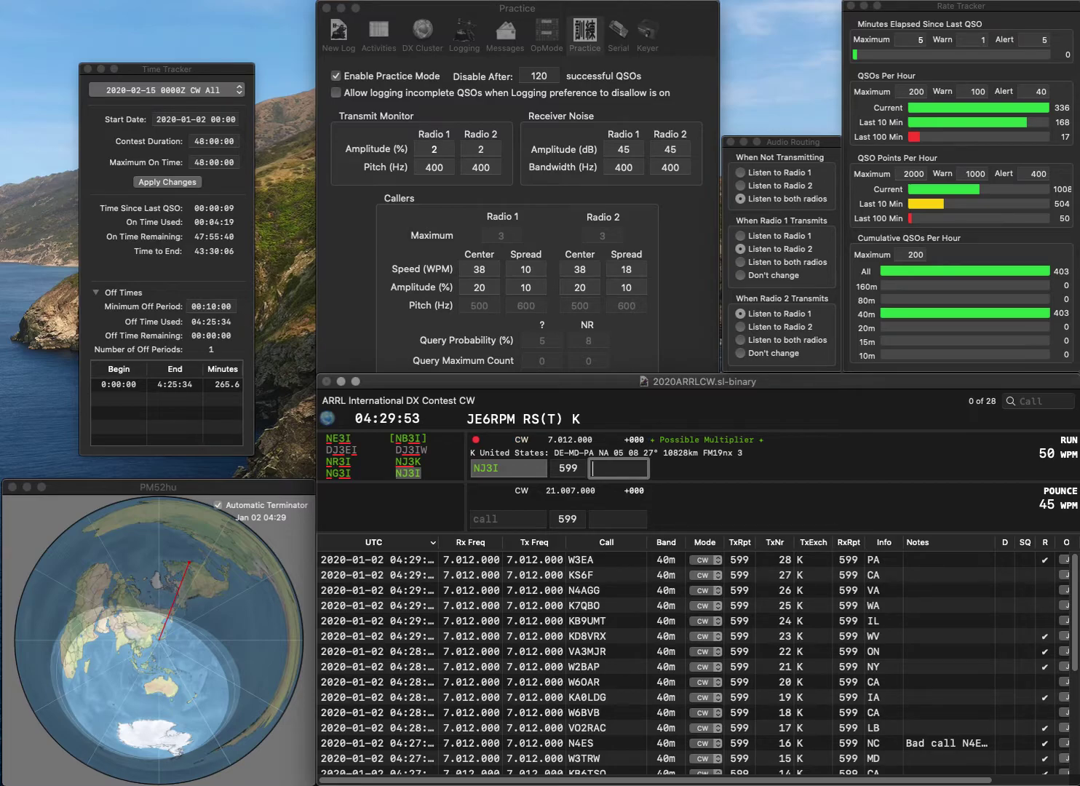
pyautogui.write('DE')
pyautogui.press('Return')
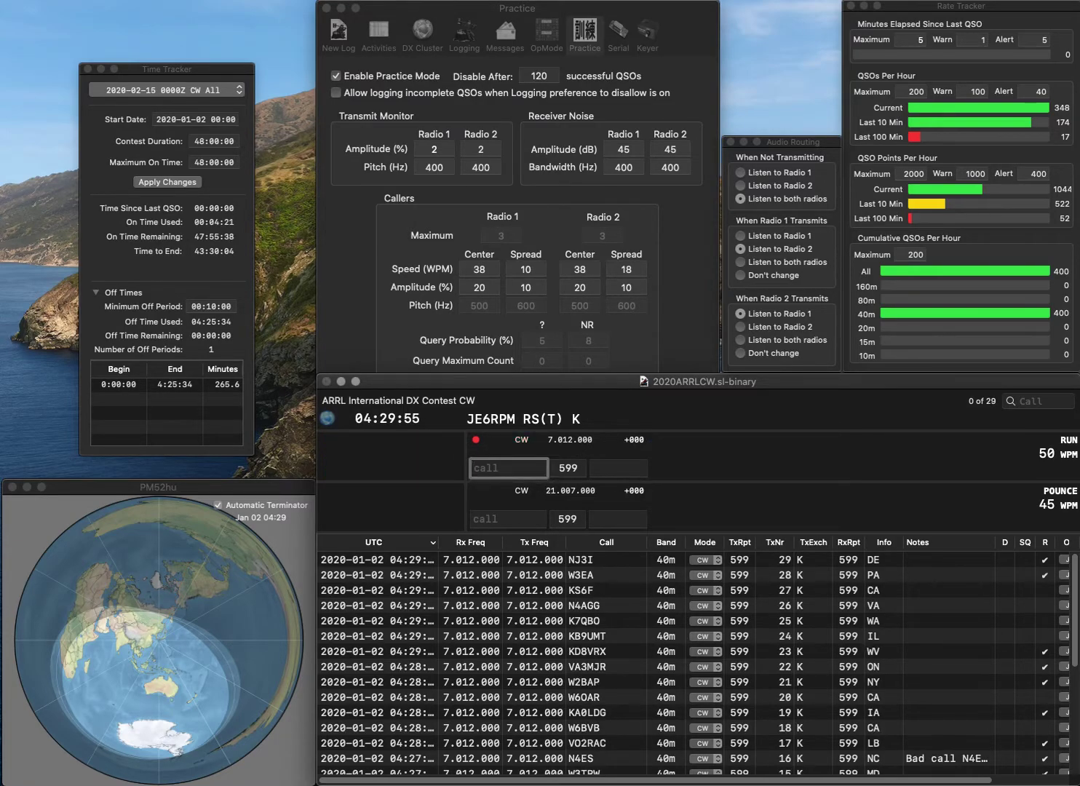
pyautogui.write('VE4XT')
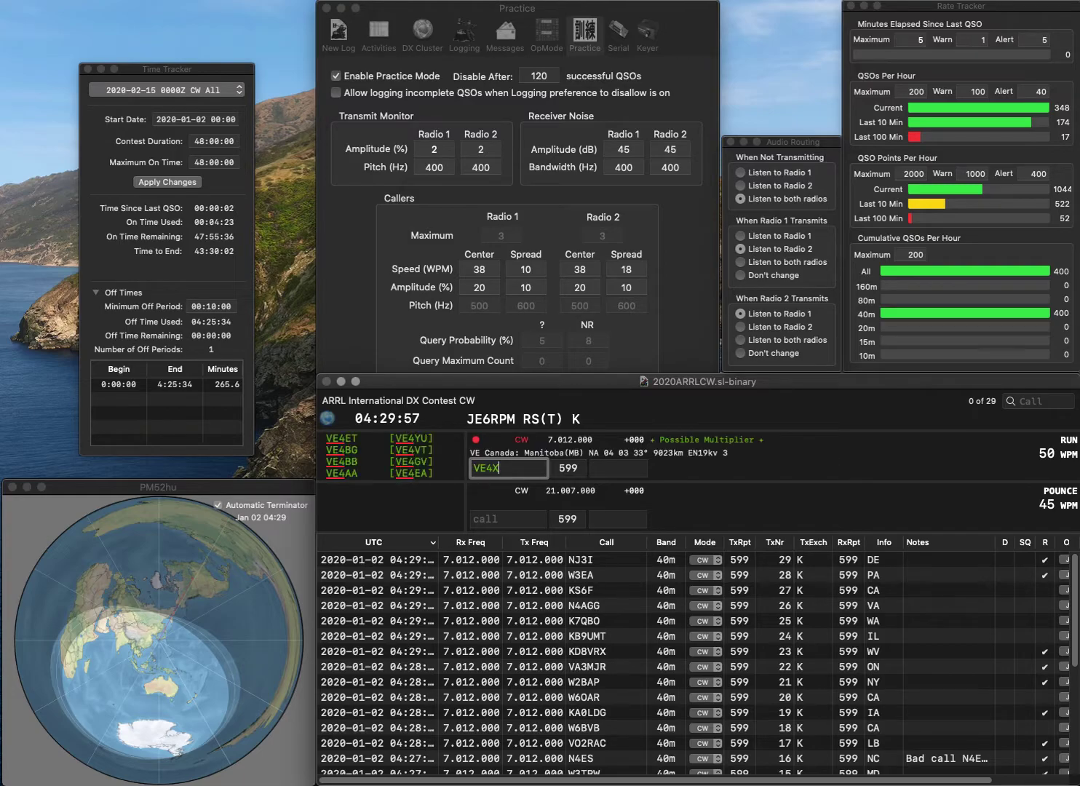
pyautogui.press('space')
pyautogui.write('MB')
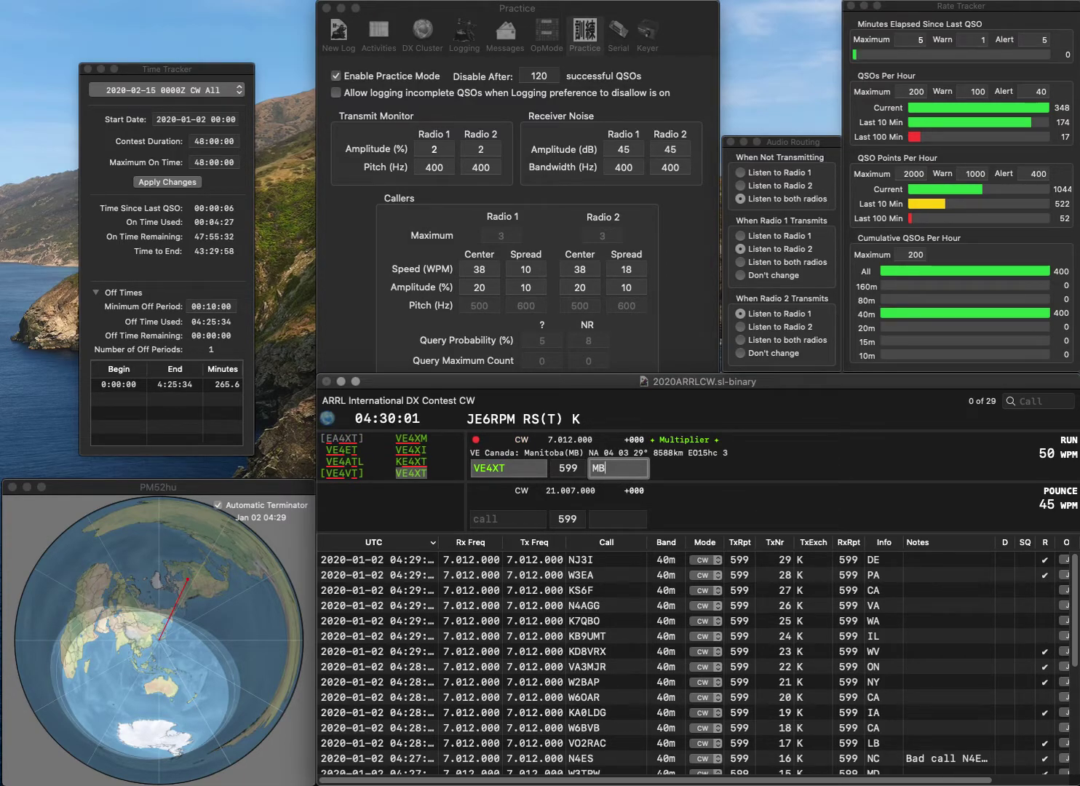
pyautogui.press('Return')
pyautogui.write('N2')
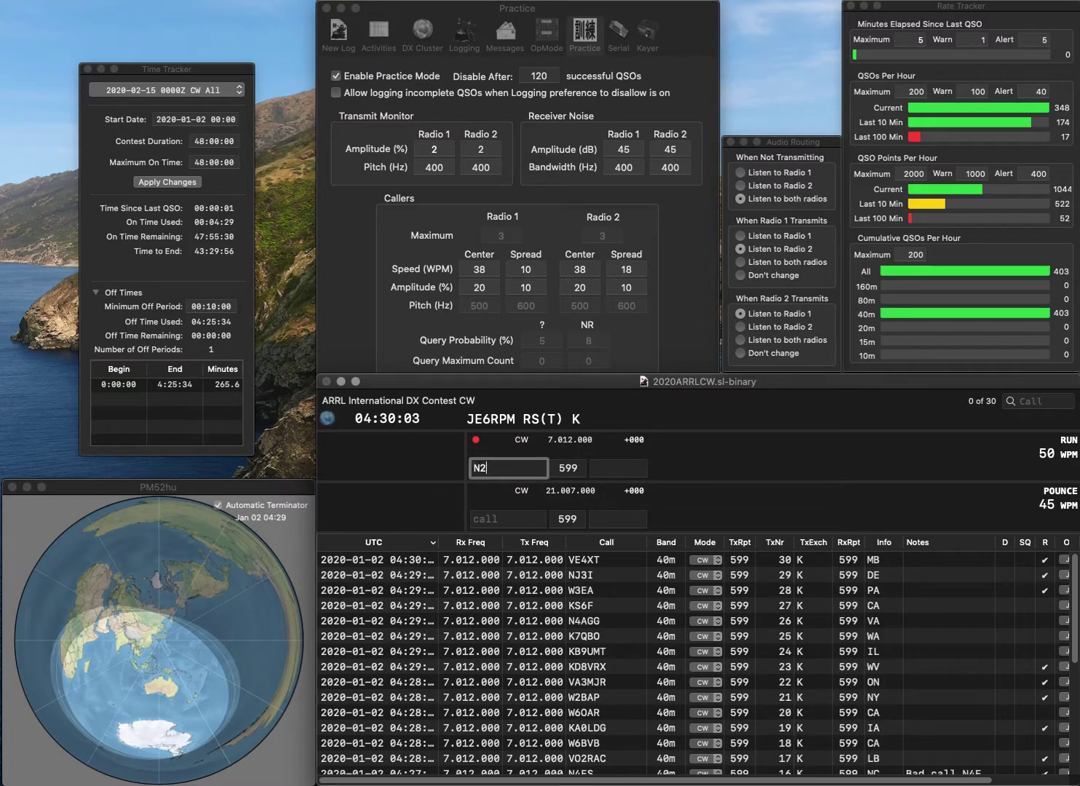
pyautogui.write('HX')
pyautogui.press('Return')
pyautogui.write('N')
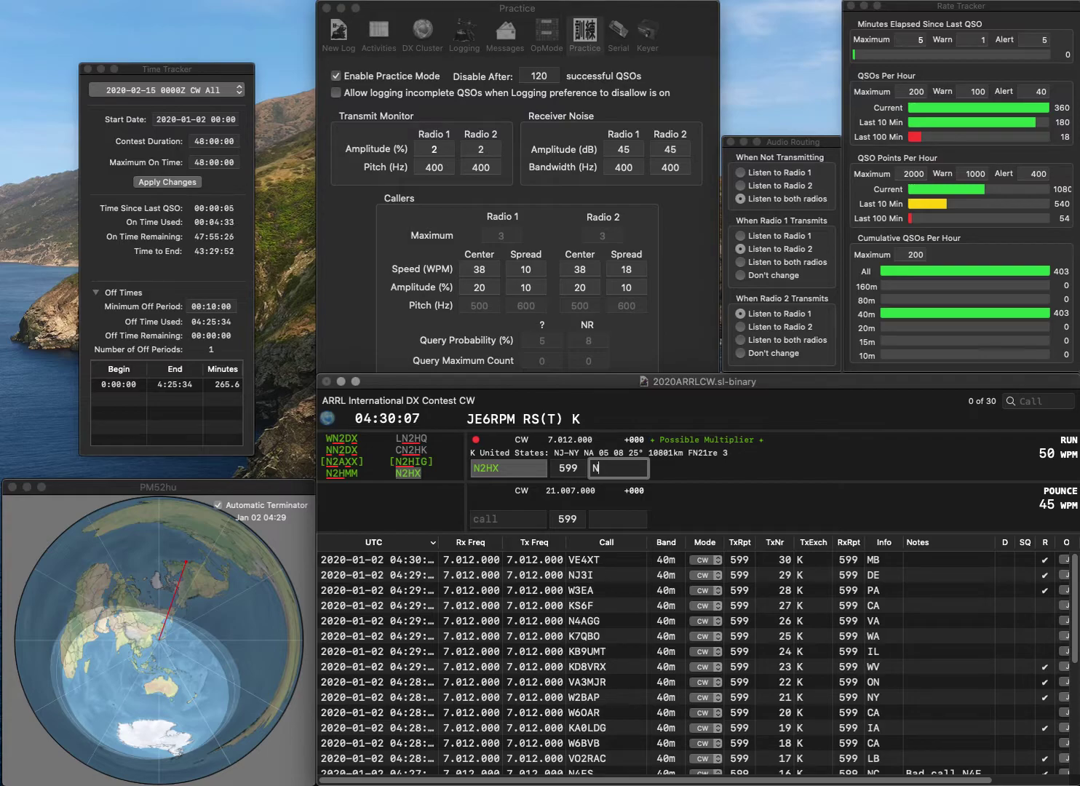
pyautogui.write('J')
pyautogui.press('Return')
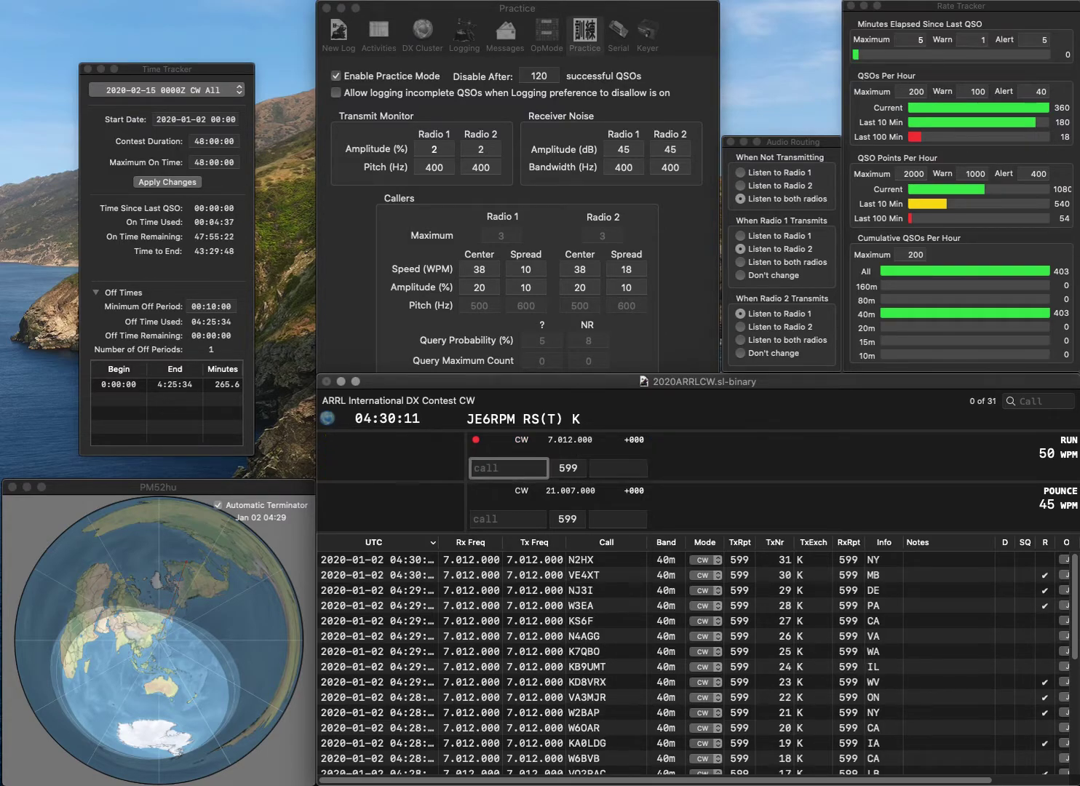
pyautogui.write('KE6')
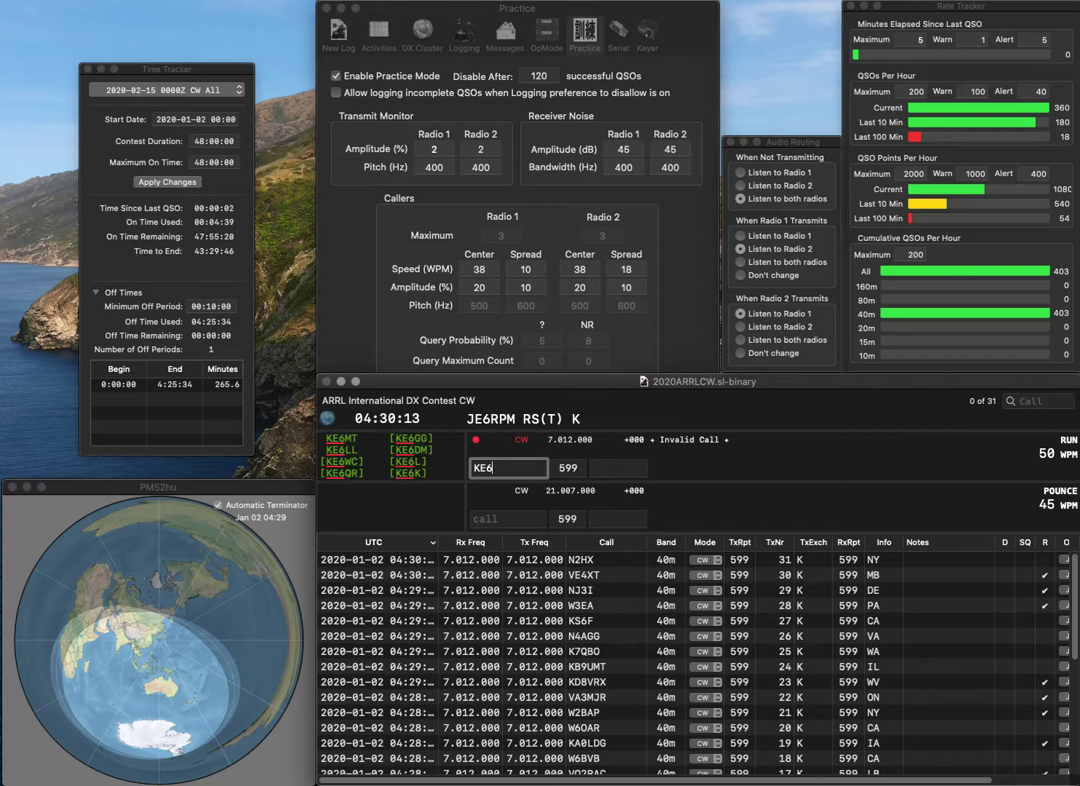
pyautogui.write('ZIN')
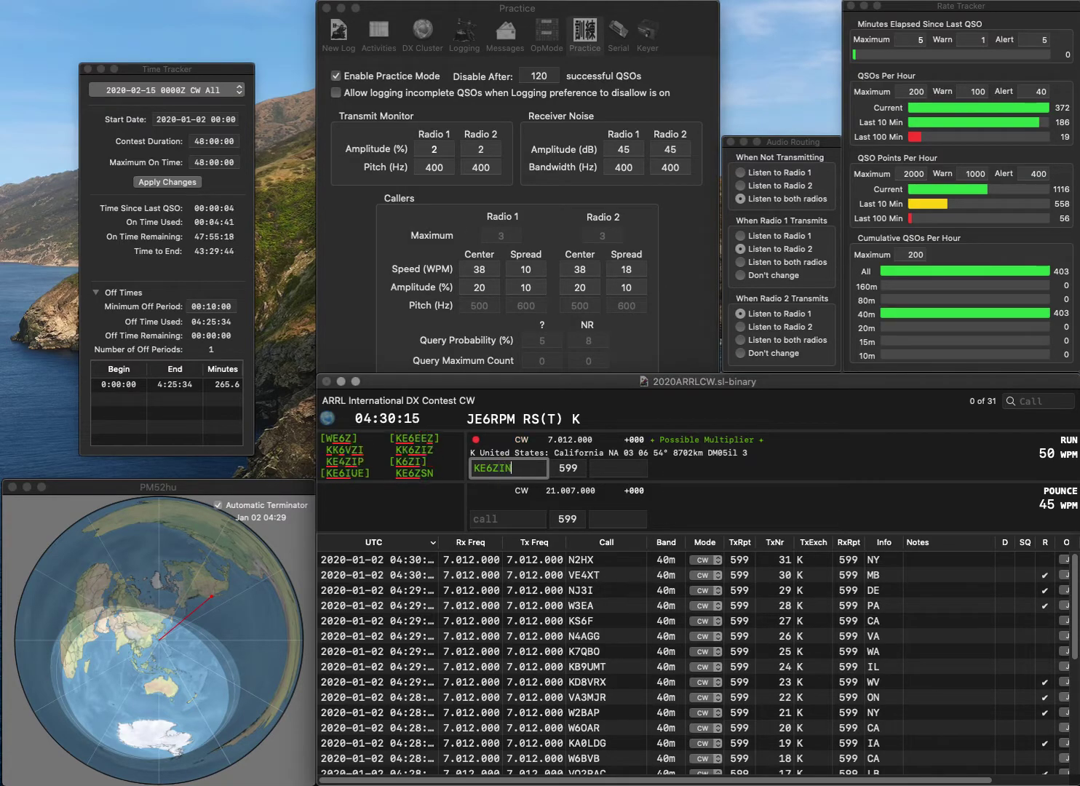
pyautogui.press('BackSpace')
pyautogui.write('S')
pyautogui.press('Return')
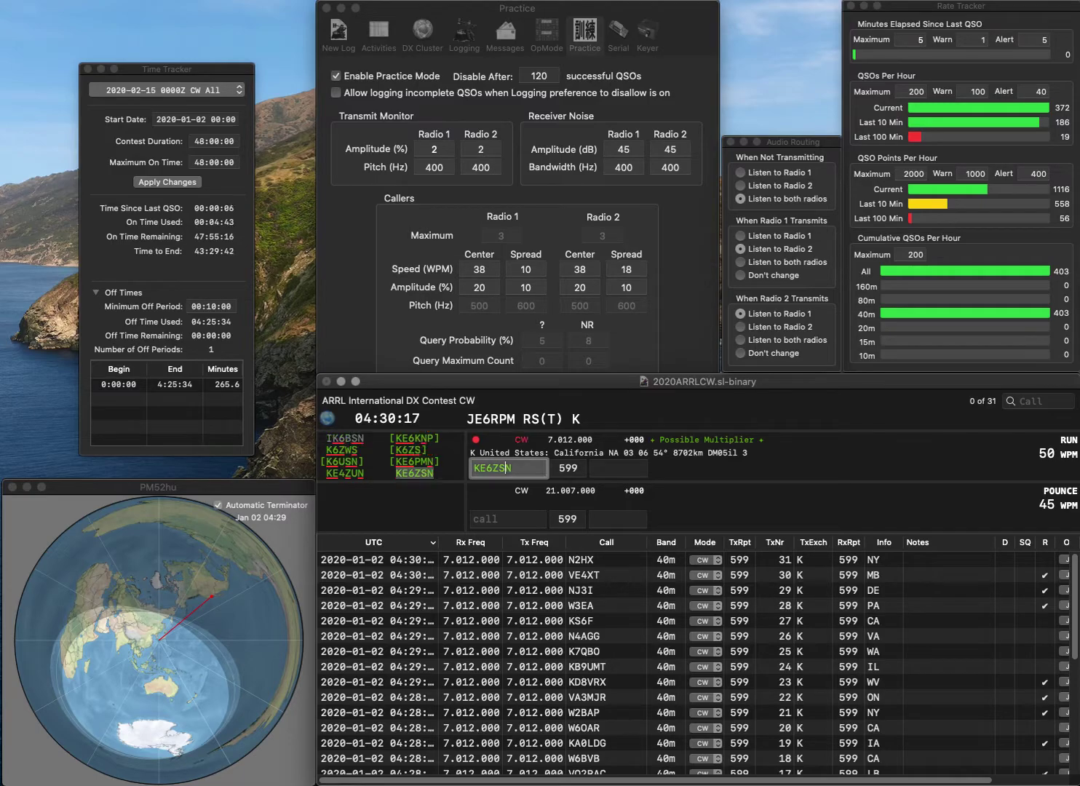
pyautogui.write('CA')
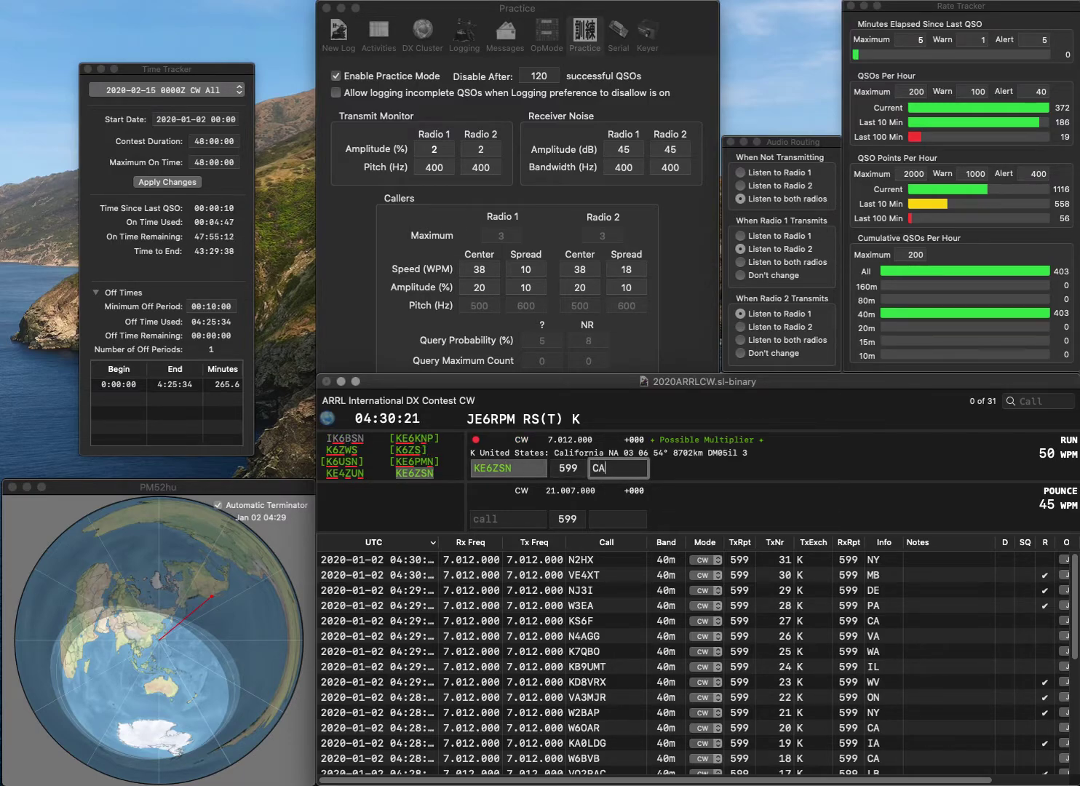
pyautogui.press('Return')
# Log a contact with WD0BC on the 7.012 MHz run radio with received exchange ND.
pyautogui.write('WD0BC')
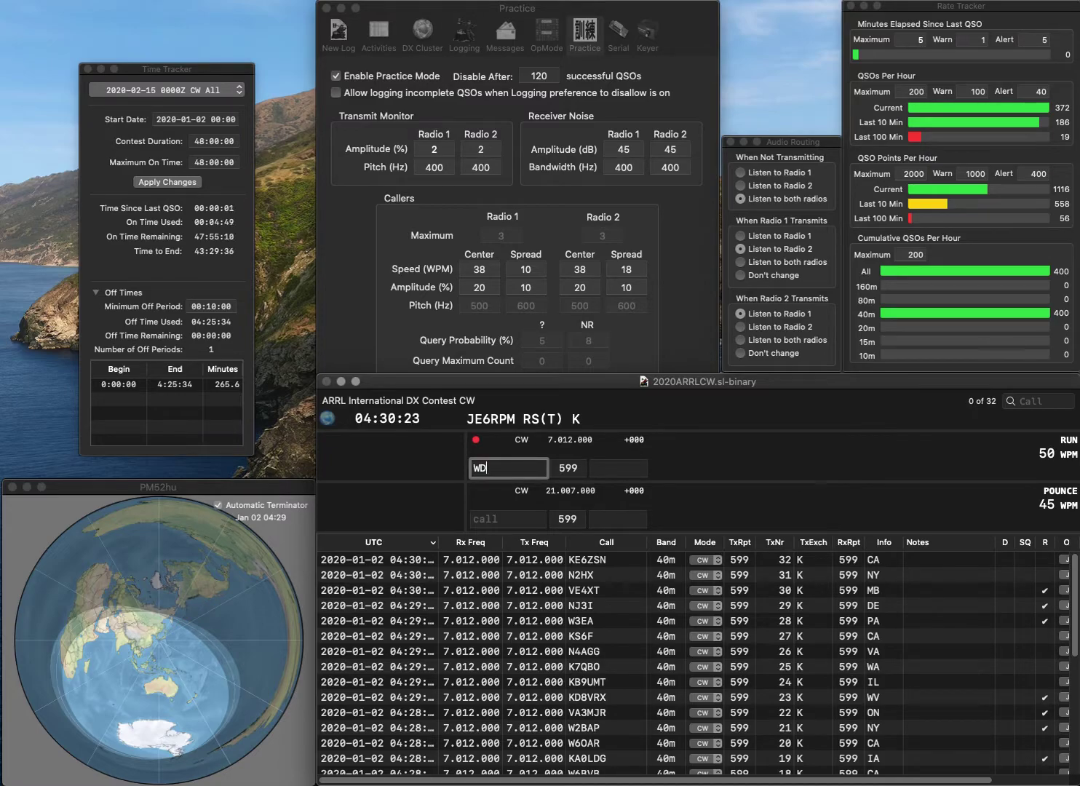
pyautogui.press('Return')
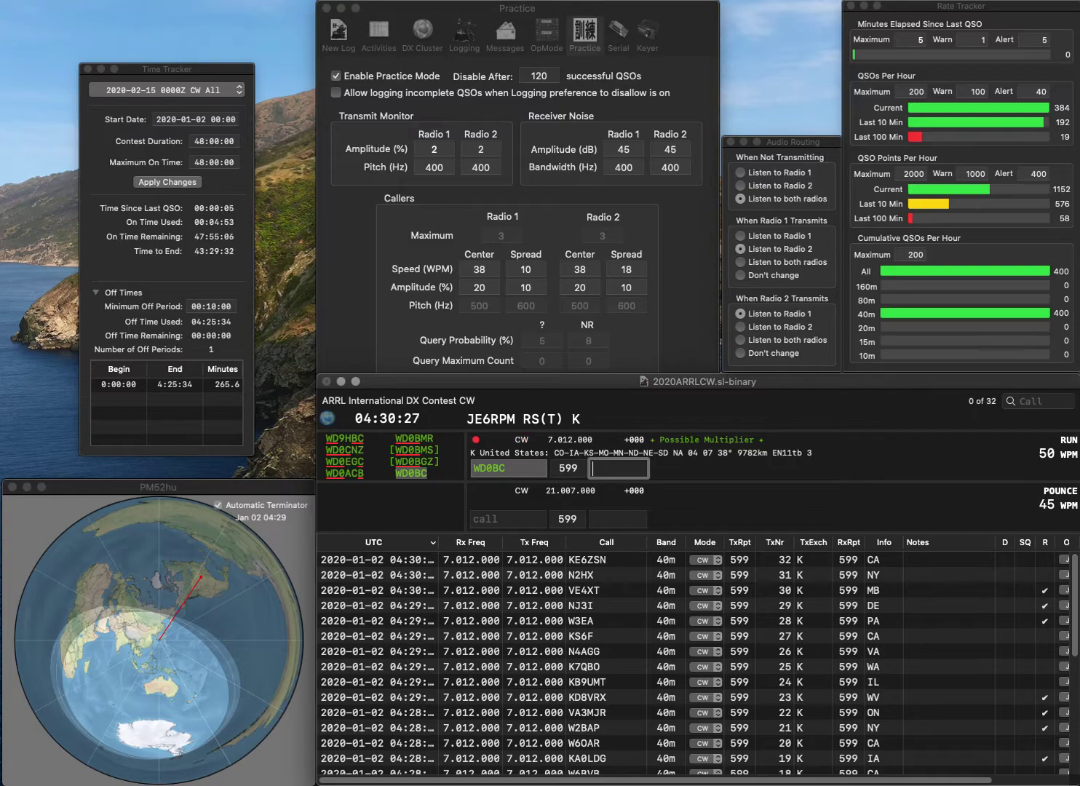
pyautogui.write('ND')
pyautogui.press('Return')
# Log a contact with KX4LL on the 7.012 MHz run radio with received exchange NC.
pyautogui.write('KX4LL')
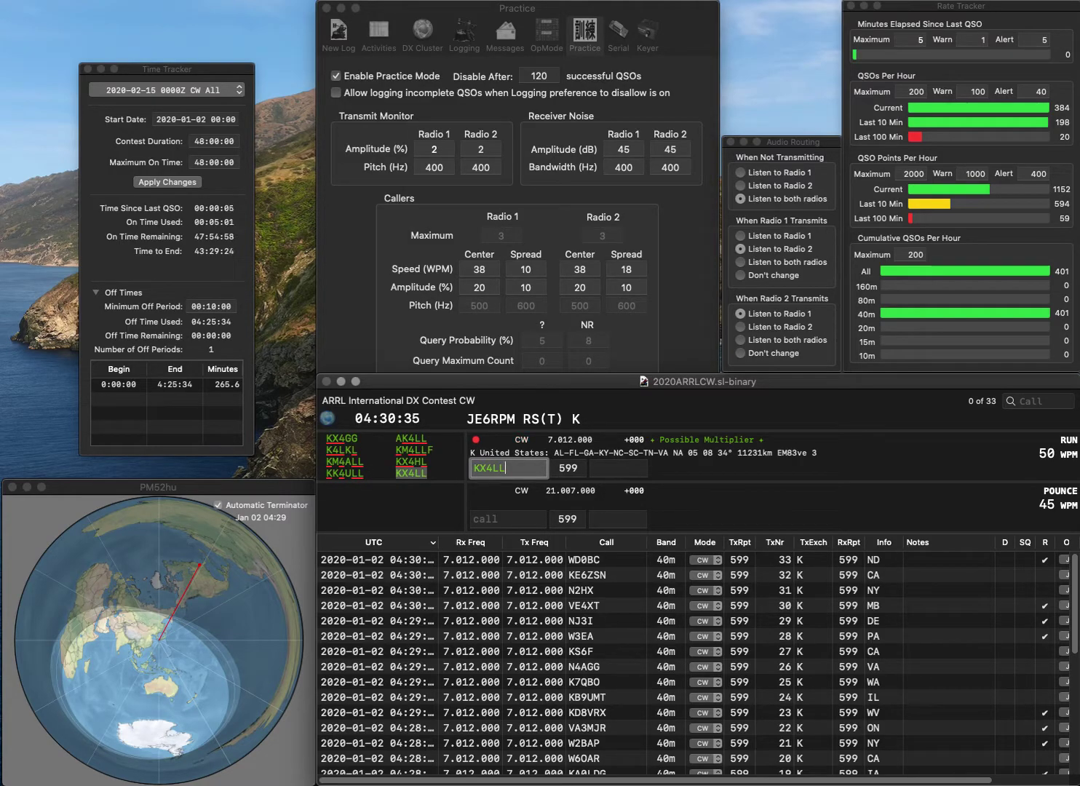
pyautogui.press('Return')
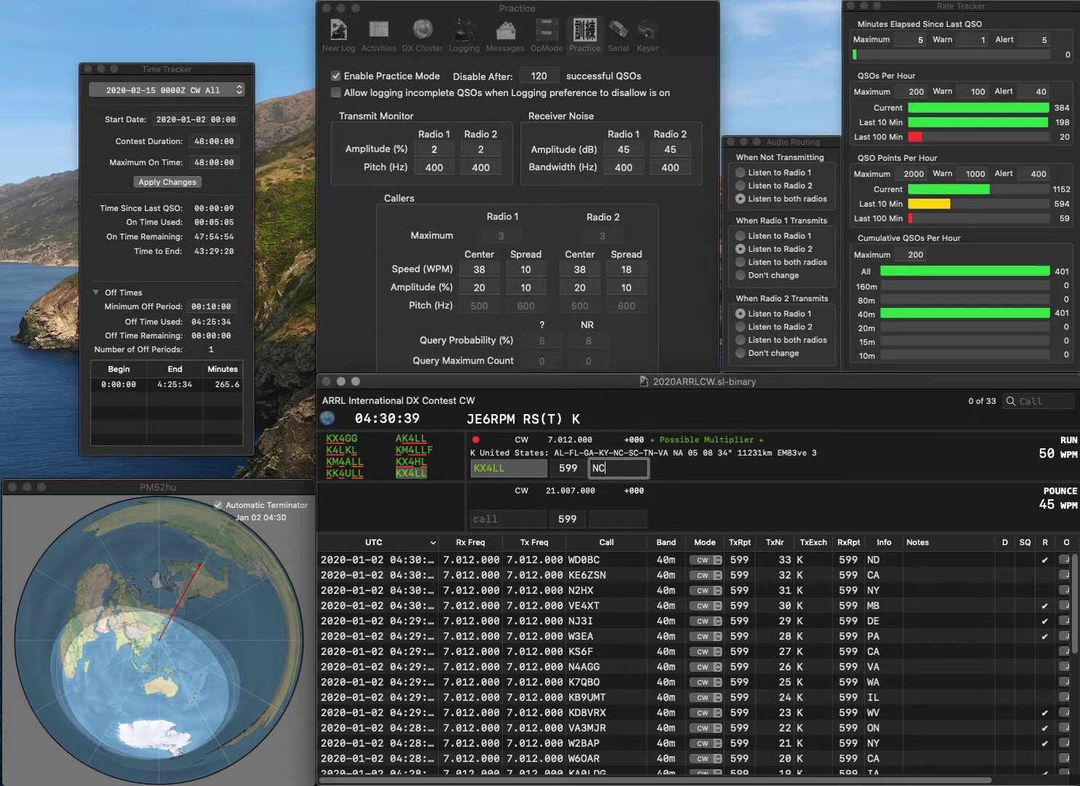
pyautogui.press('Return')
pyautogui.write('N4KXO')
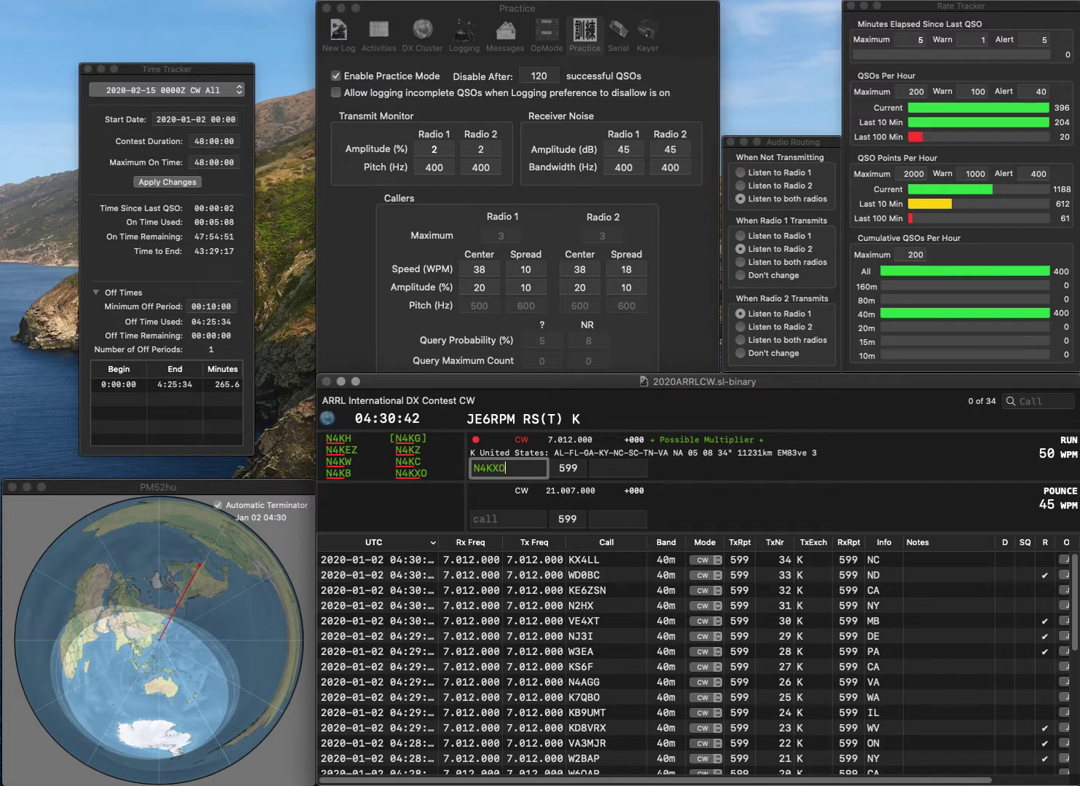
pyautogui.press('Return')
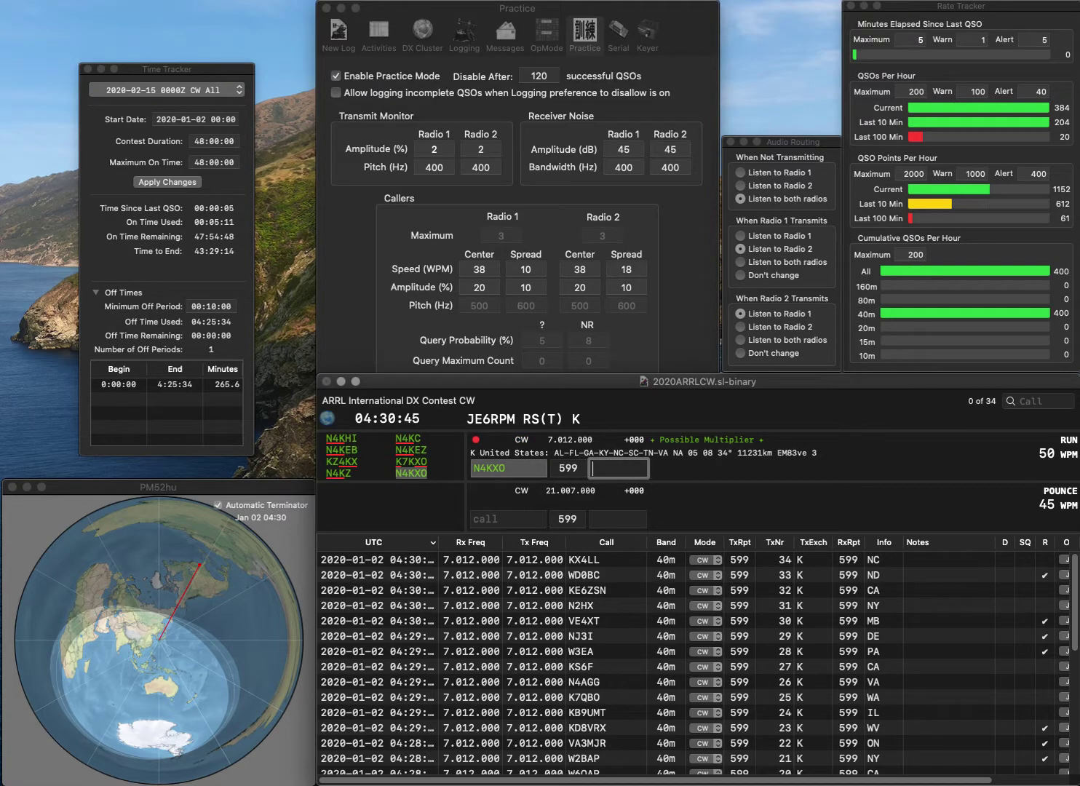
pyautogui.press('Return')
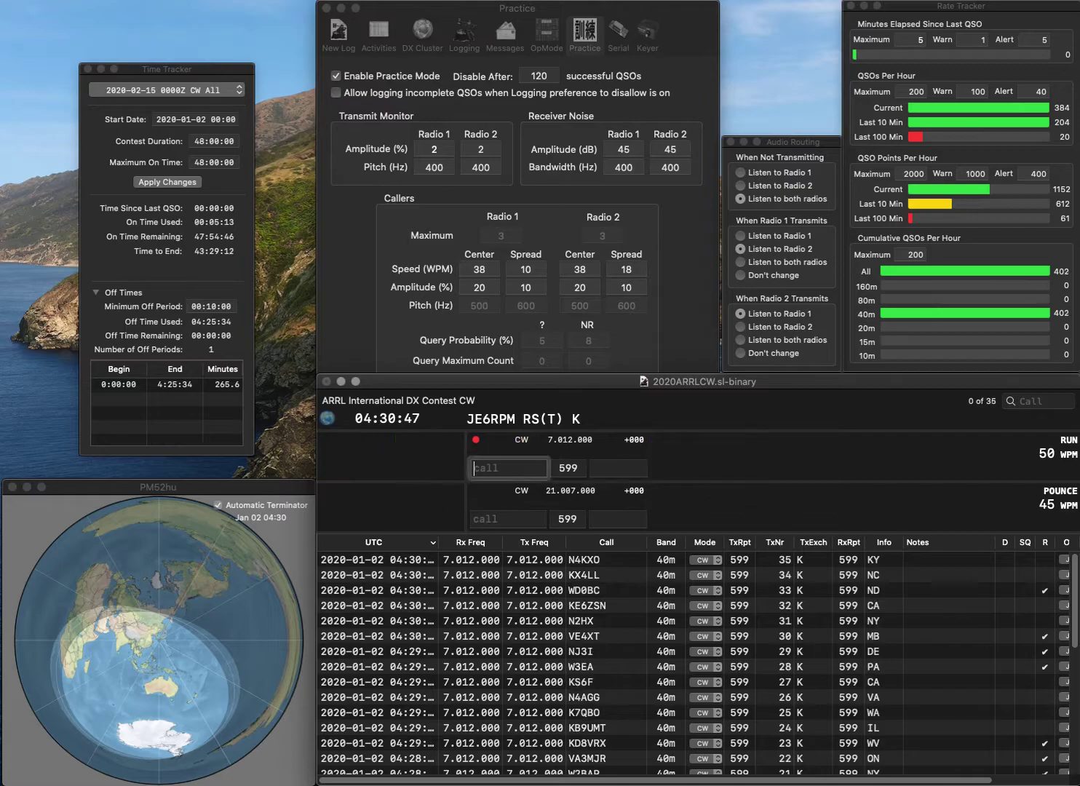
pyautogui.write('W6OUL')
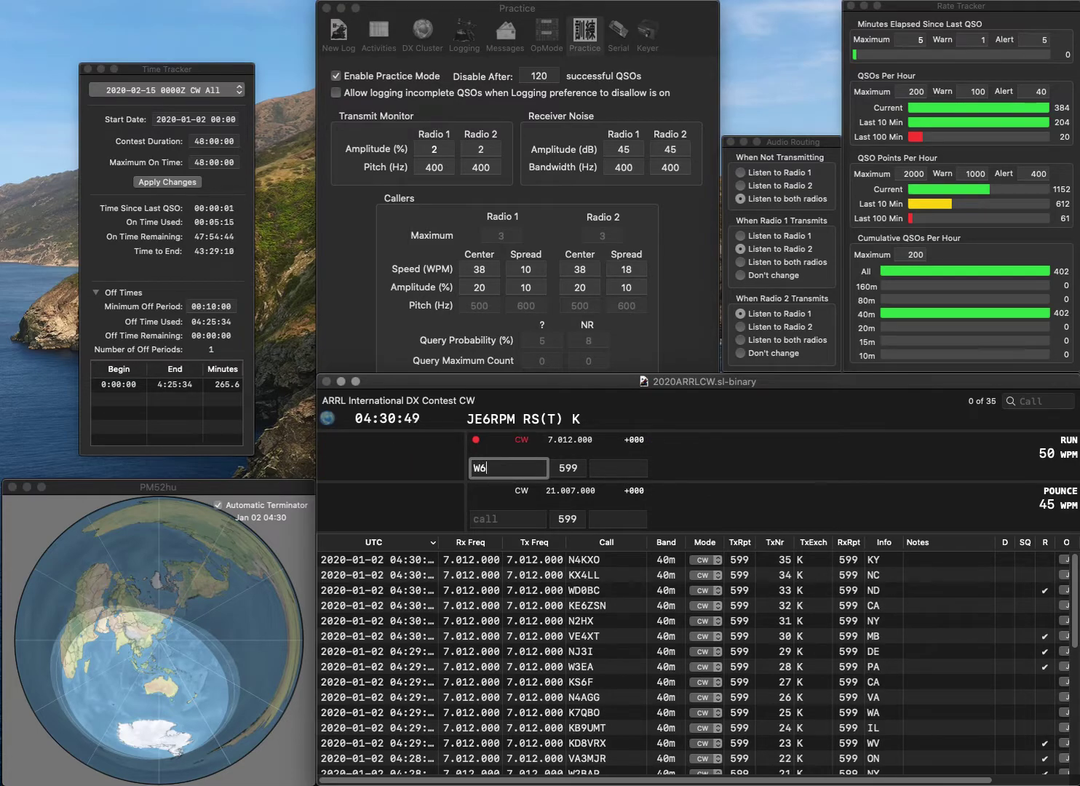
pyautogui.press('Return')
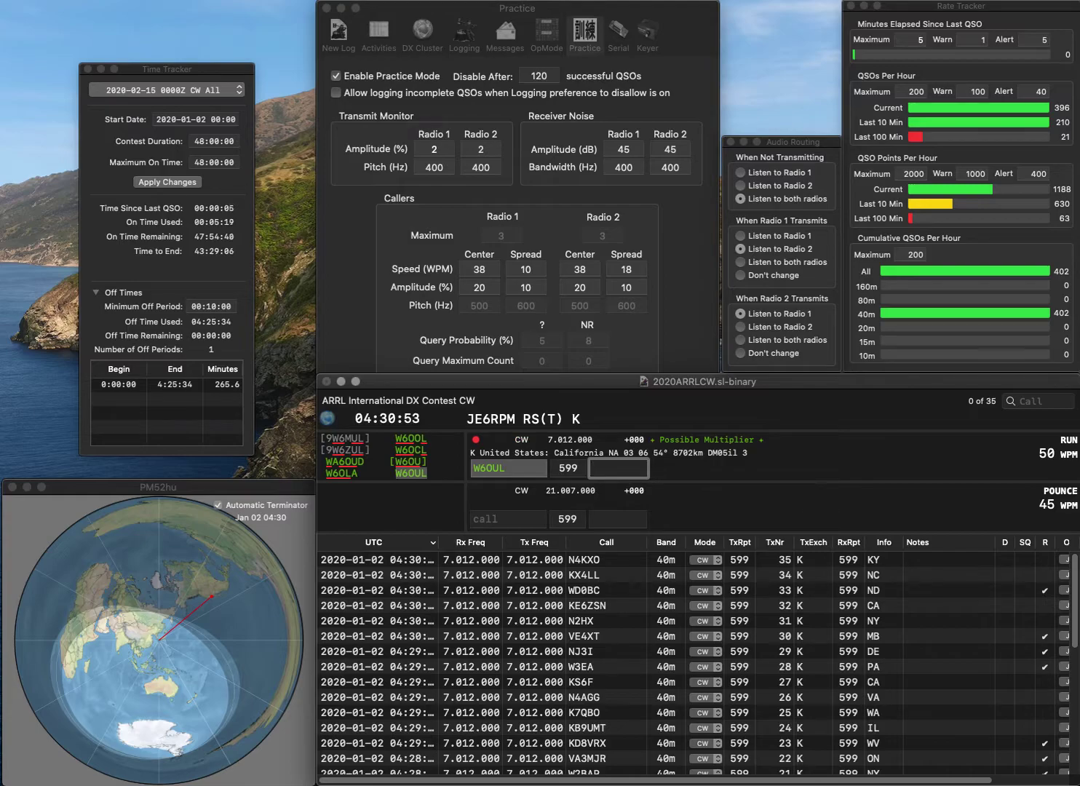
pyautogui.write('CA')
pyautogui.press('Return')
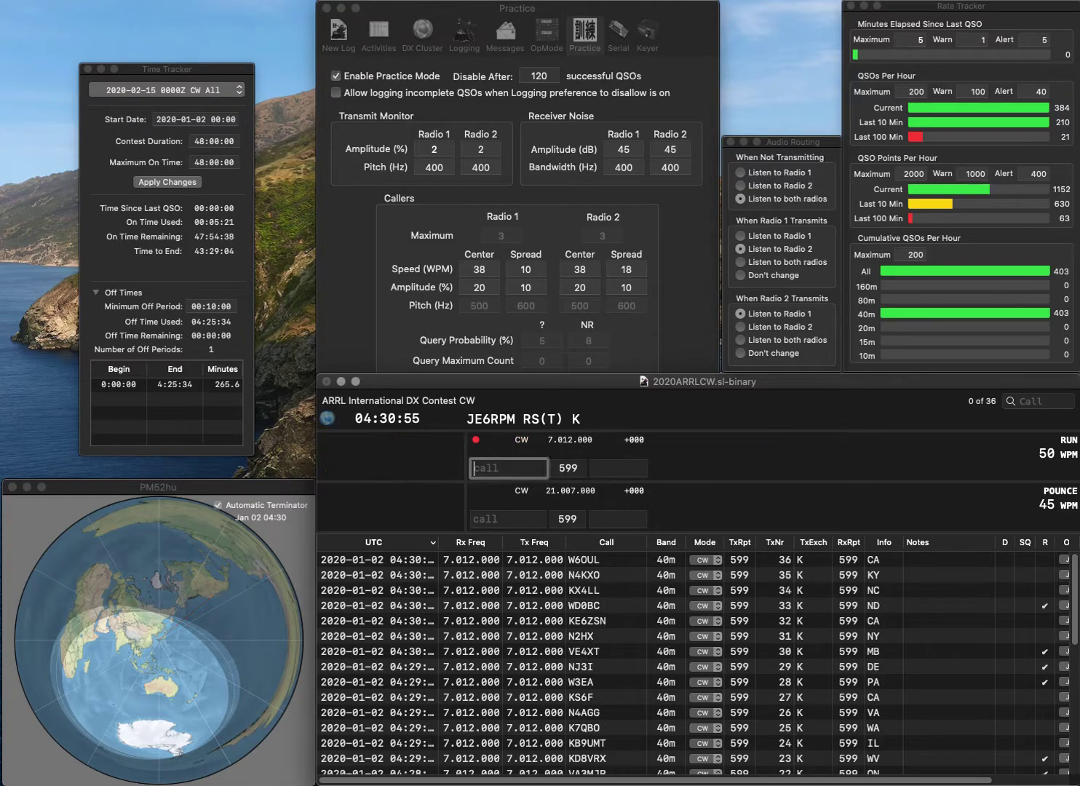
# Log a contact with N7DD on the 7.012 MHz run radio with received exchange AZ.
pyautogui.write('N7DD')
pyautogui.press('space')
pyautogui.write('AZ')
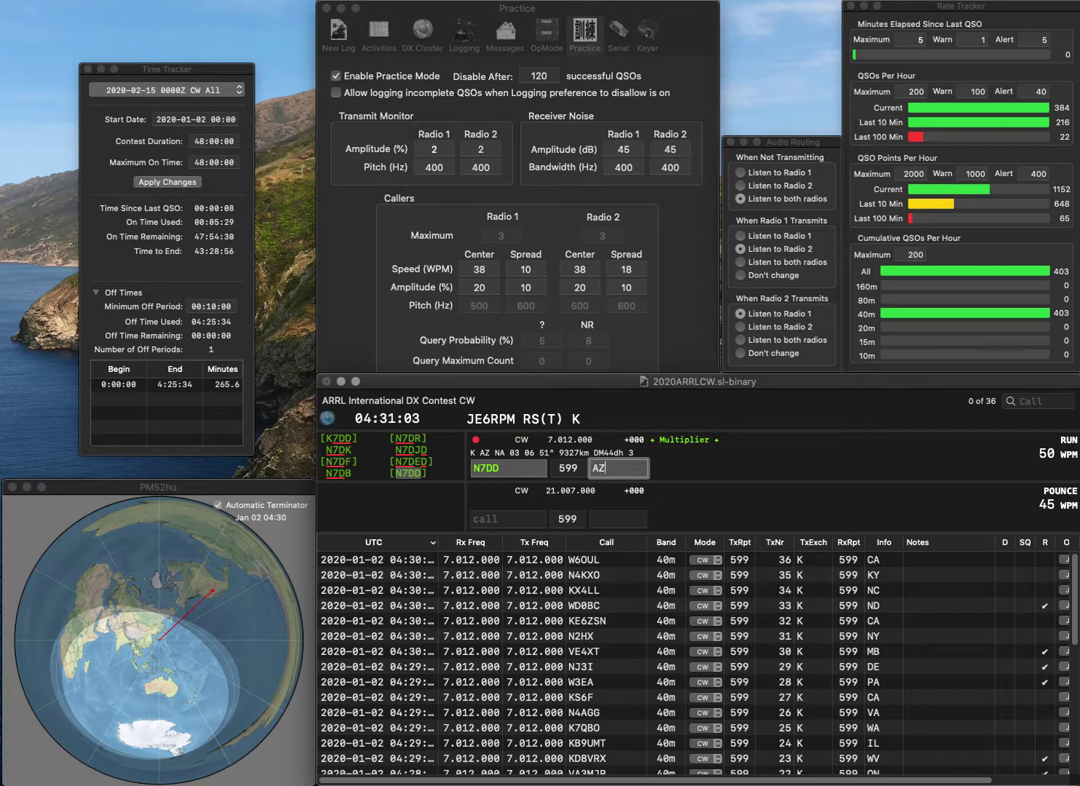
pyautogui.press('Return')
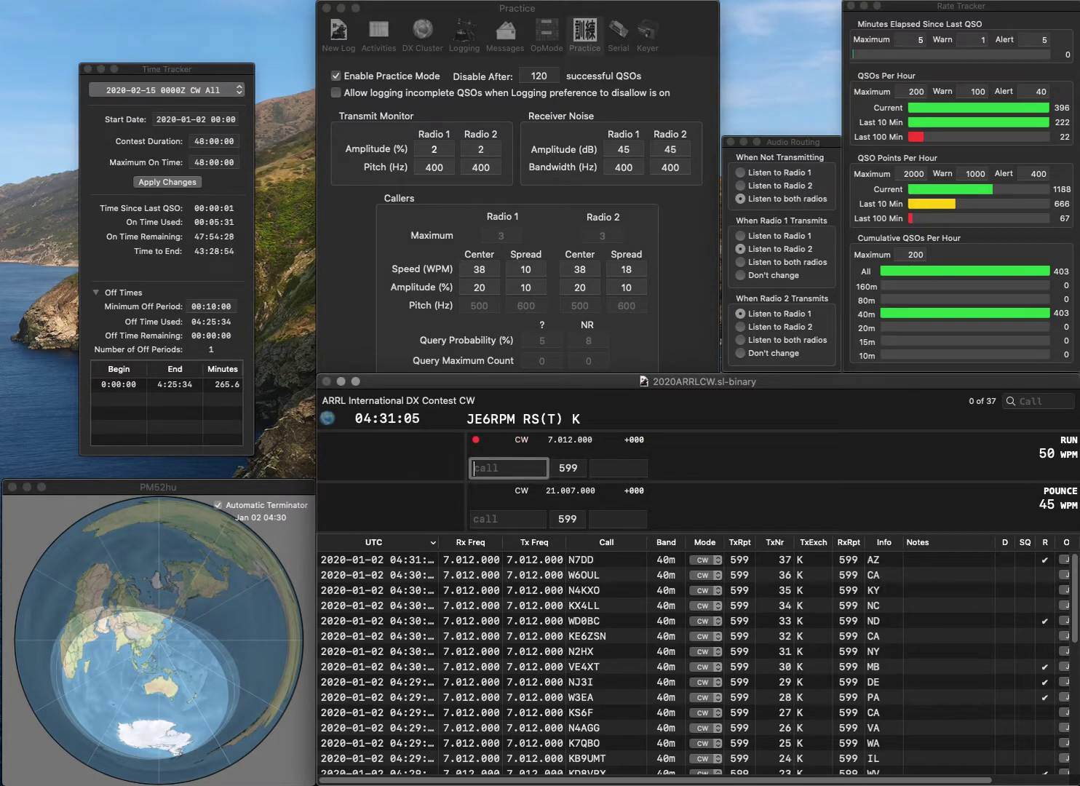
# Log a contact with AC1U on the 7.012 MHz run radio with received exchange NH.
pyautogui.write('AC1U')
pyautogui.press('Return')
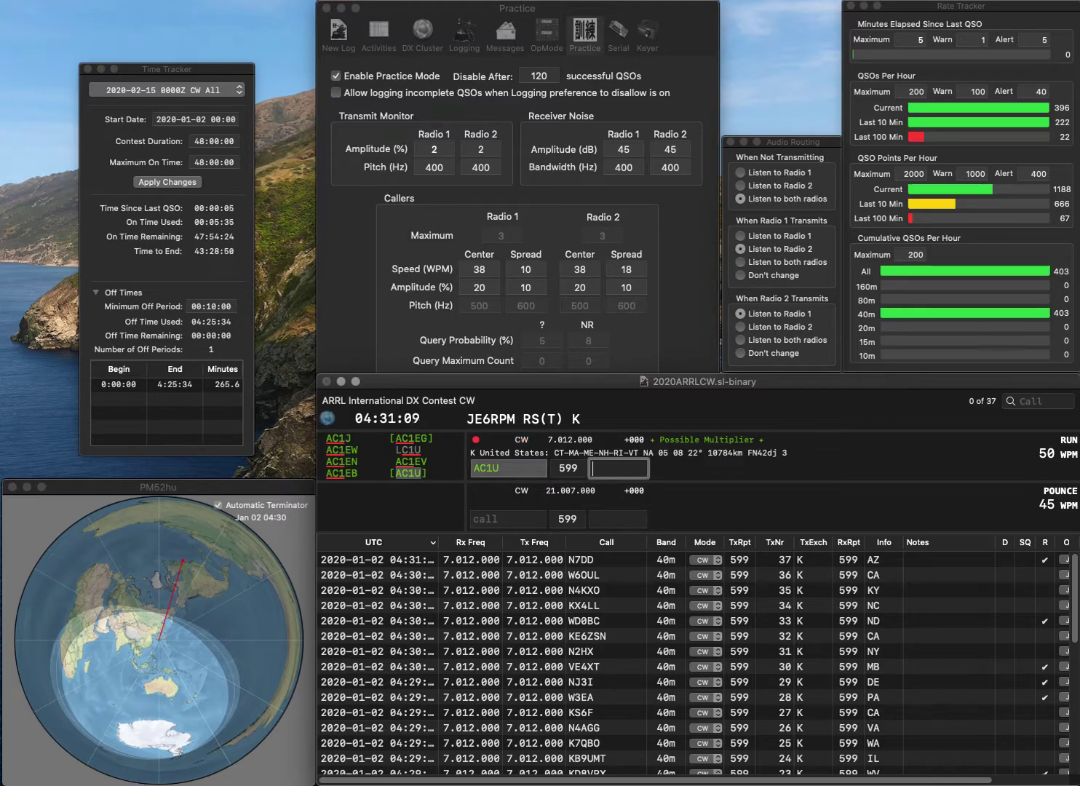
pyautogui.write('NH')
pyautogui.press('Return')
pyautogui.write('KF6MK')
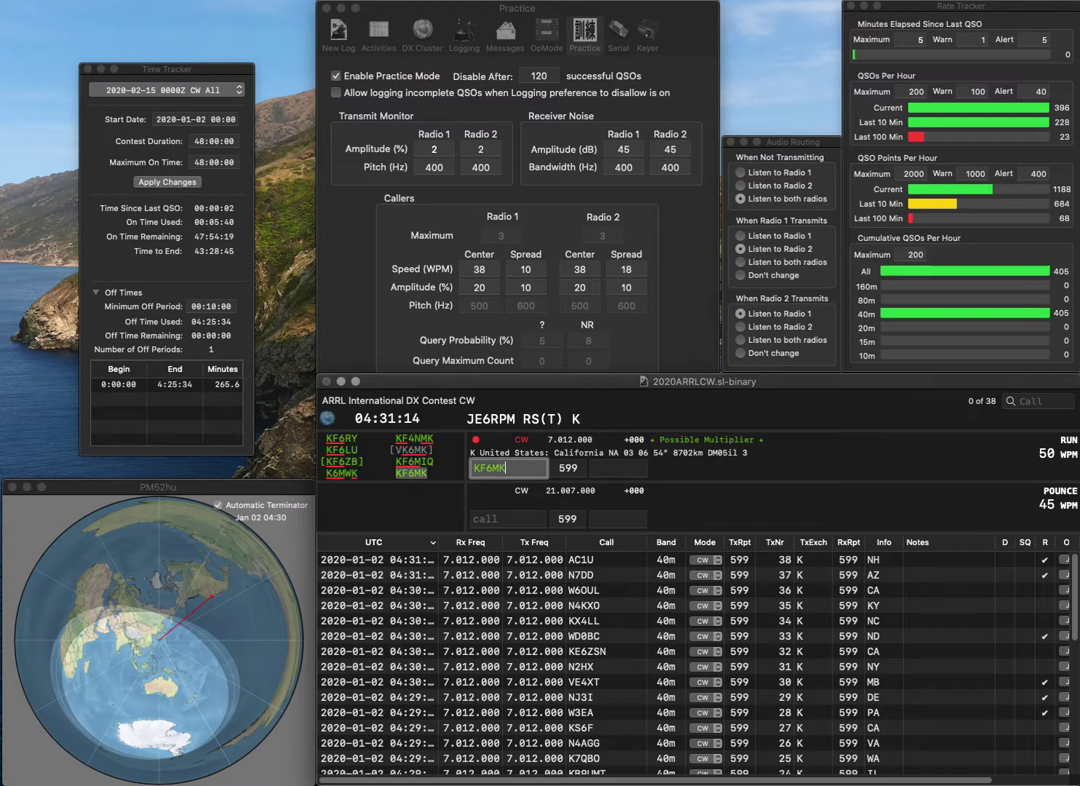
pyautogui.press('space')
pyautogui.write('CA')
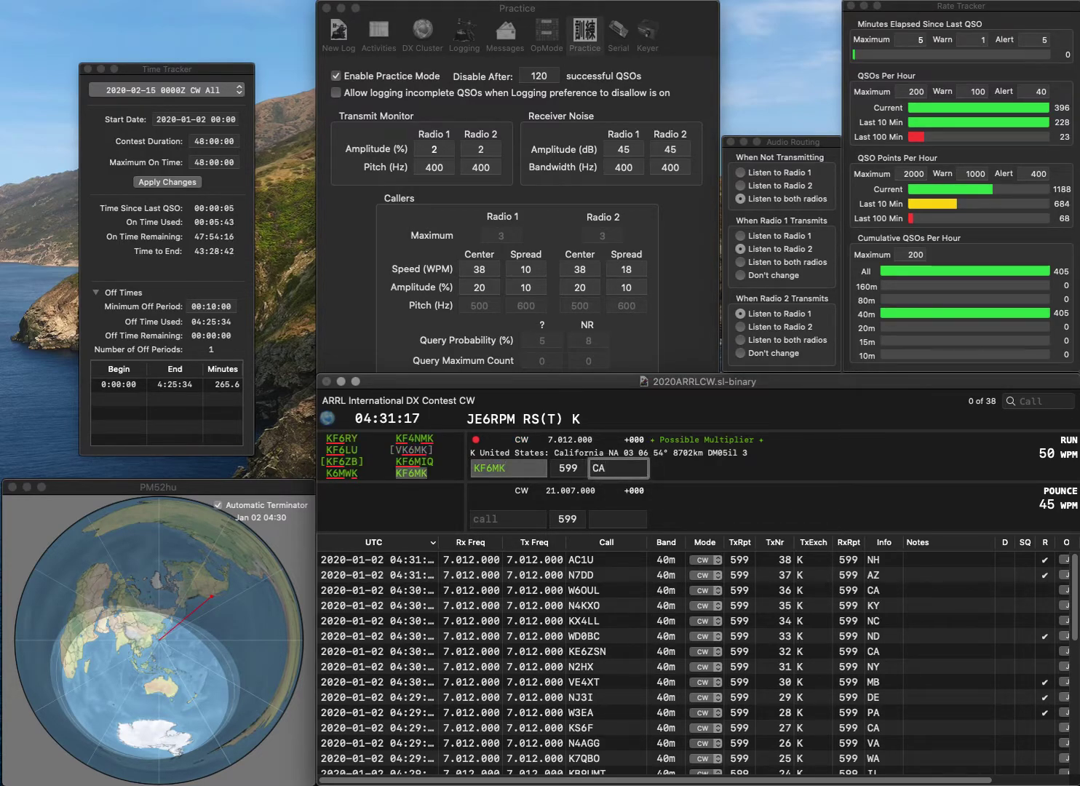
pyautogui.press('Return')
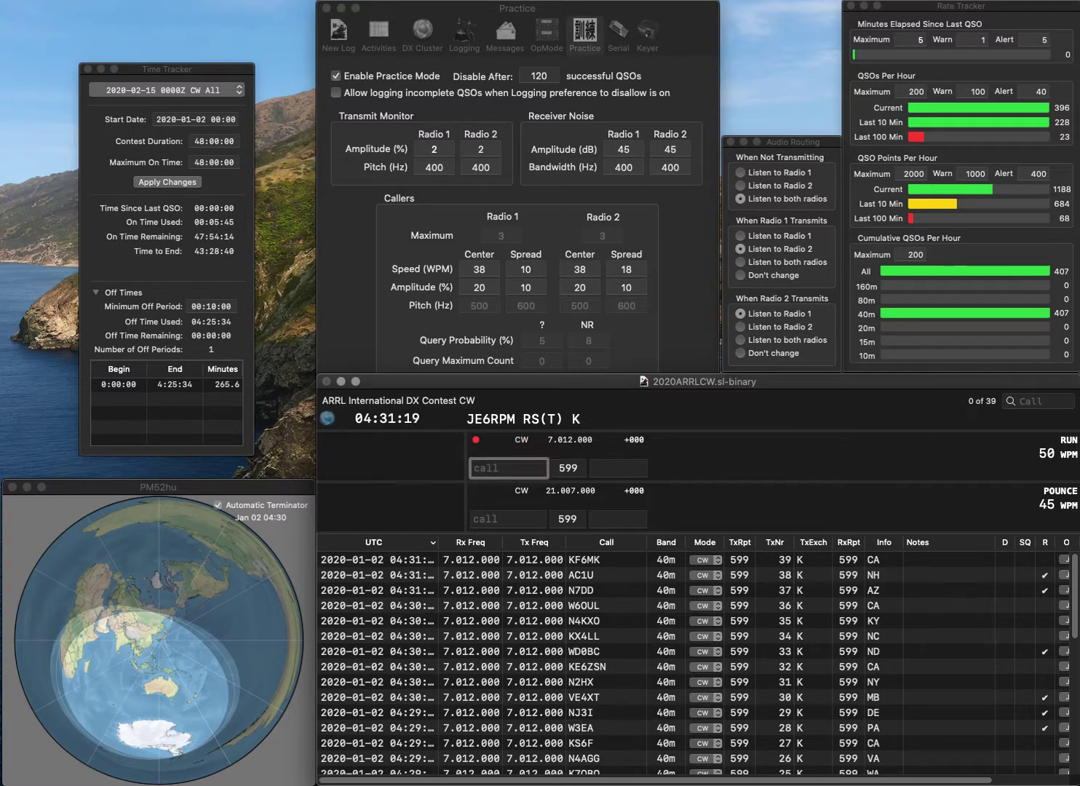
# Log a contact with K9ZIB on the 7.012 MHz run radio with received exchange IN.
pyautogui.write('K9ZIB')
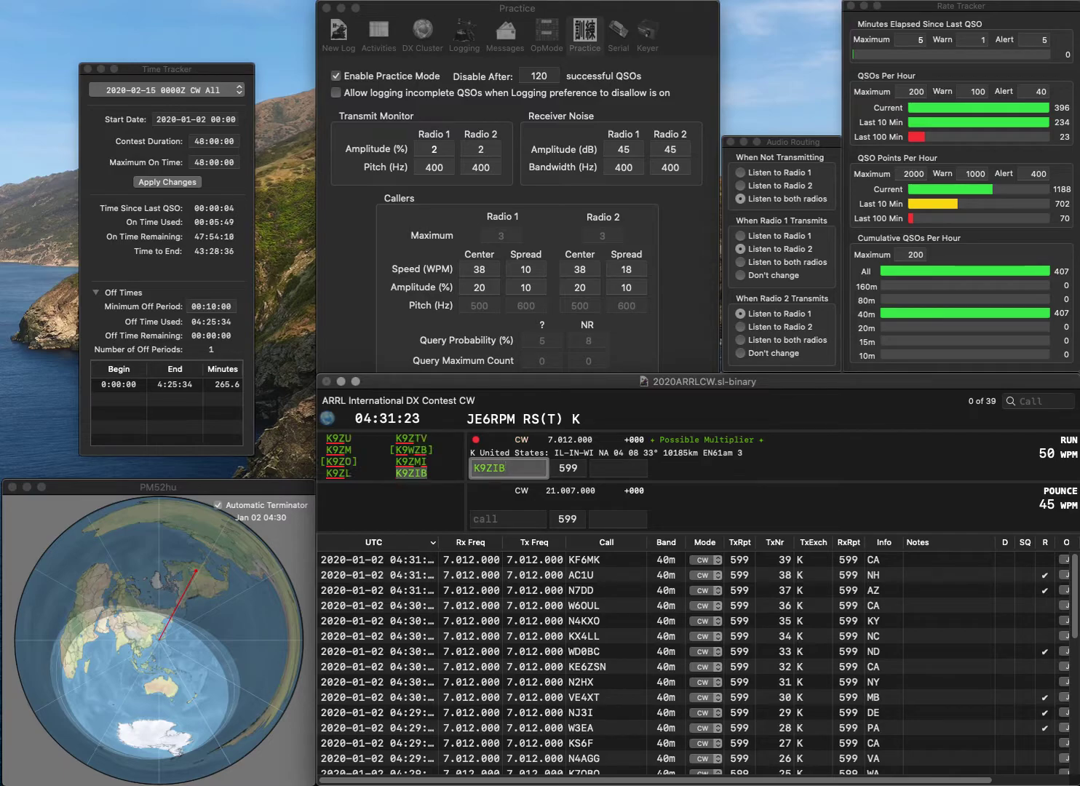
pyautogui.press('Return')
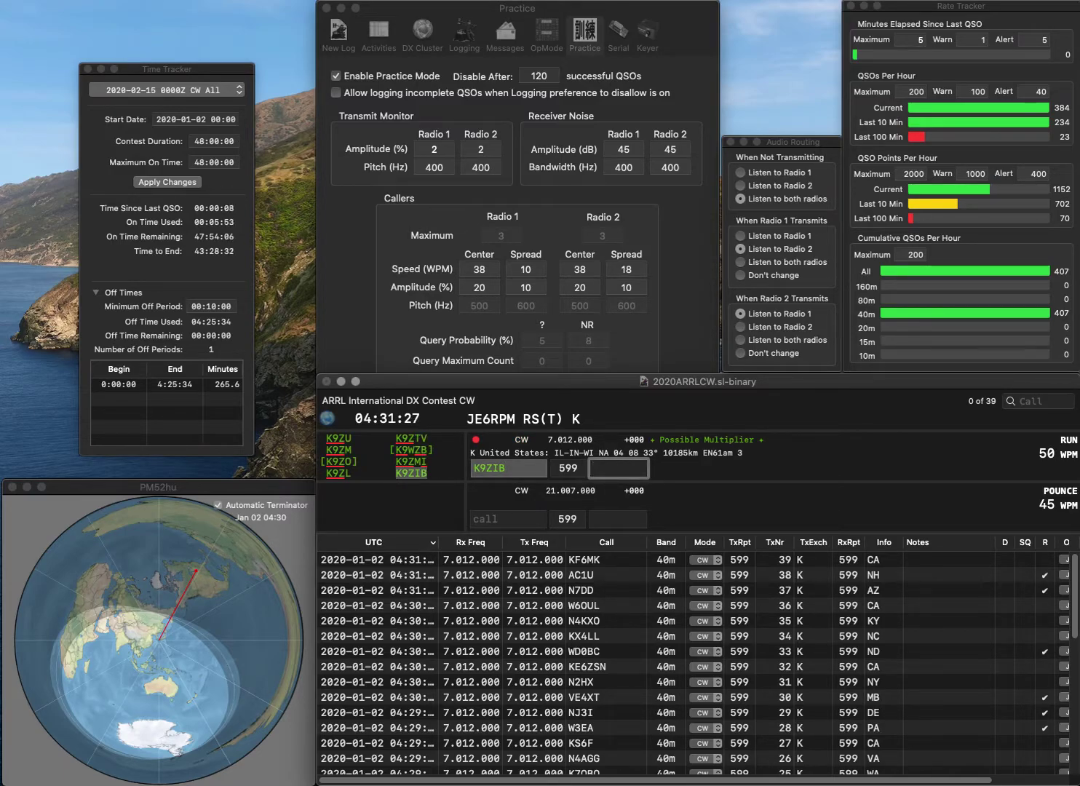
pyautogui.write('IN')
pyautogui.press('Return')
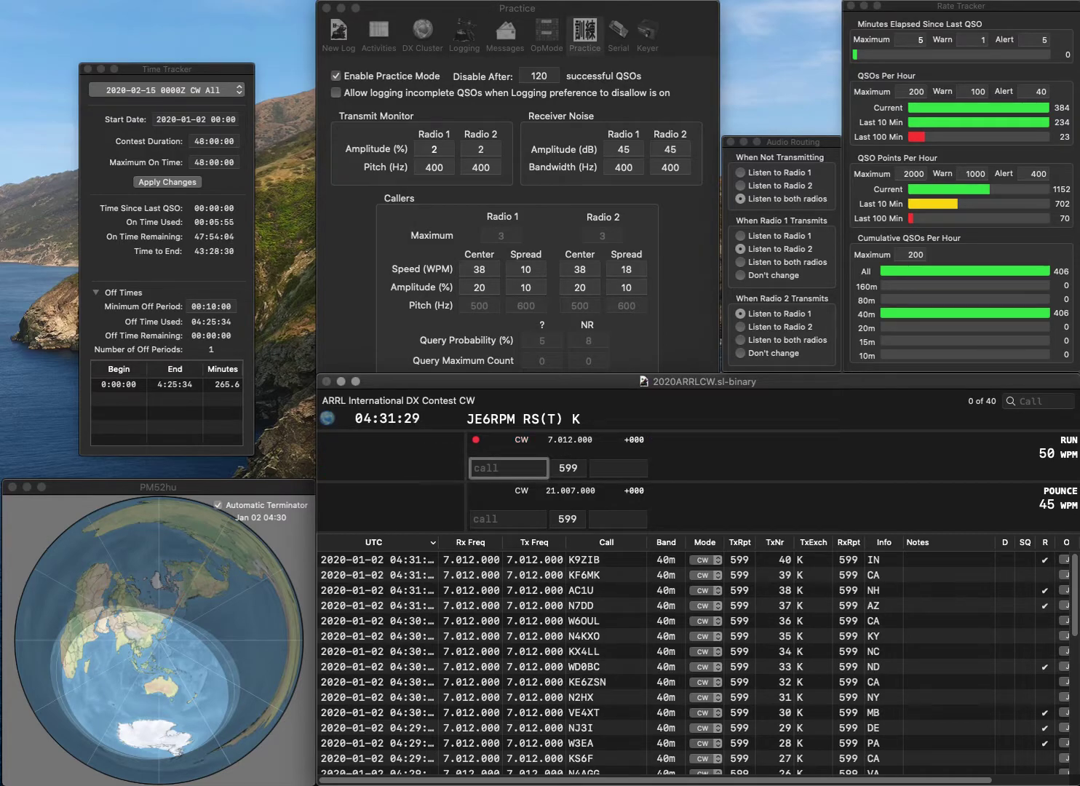
# Log a contact with K1QR on the 7.012 MHz run radio with received exchange RI.
pyautogui.write('K1QR')
pyautogui.press('Return')
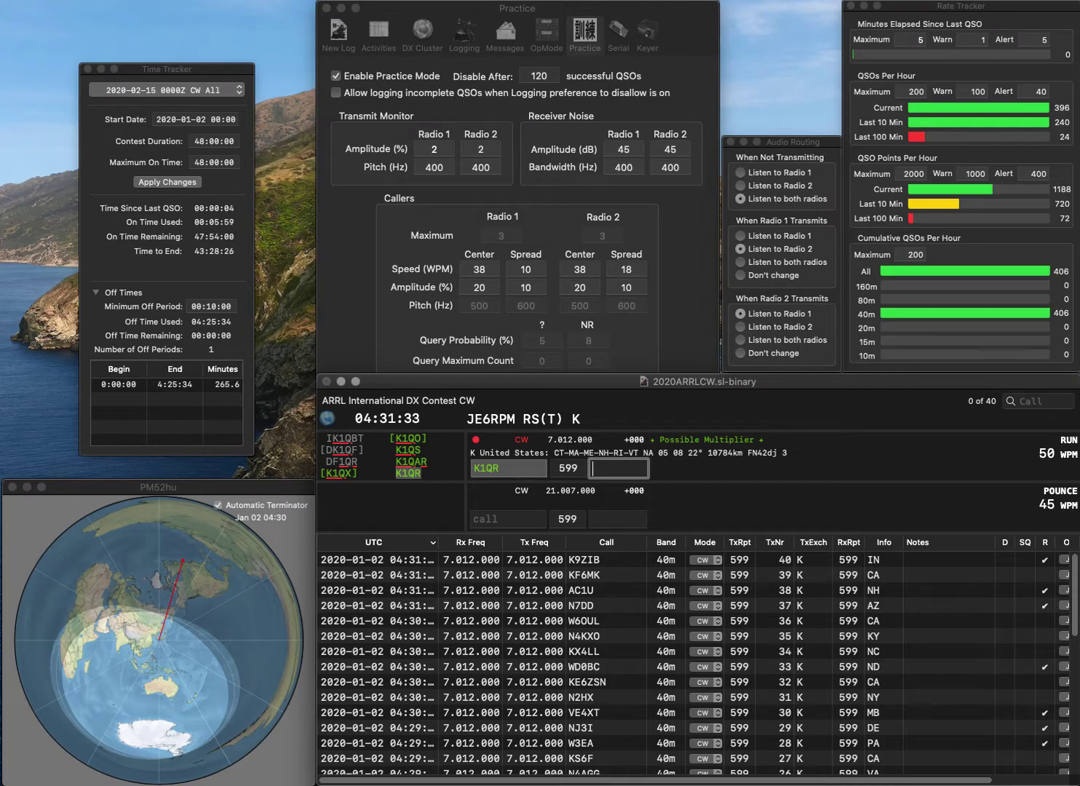
pyautogui.write('RI')
pyautogui.press('Return')
pyautogui.write('K')
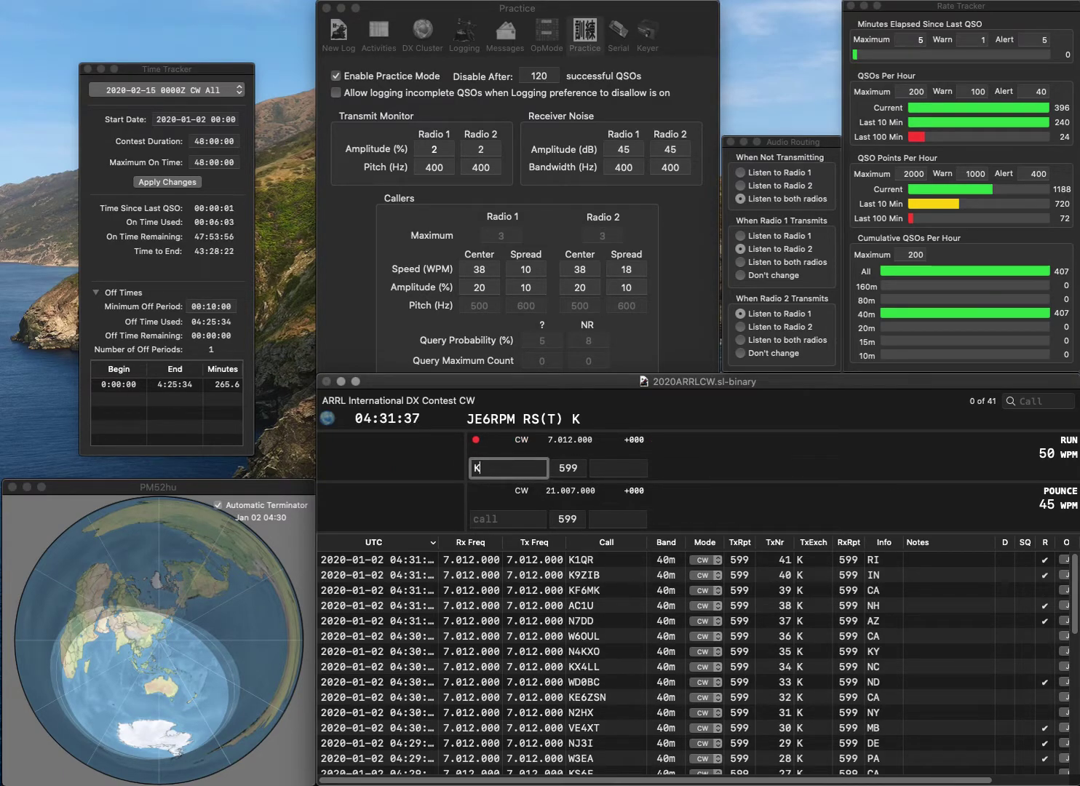
pyautogui.write('0BRO')
pyautogui.press('Return')
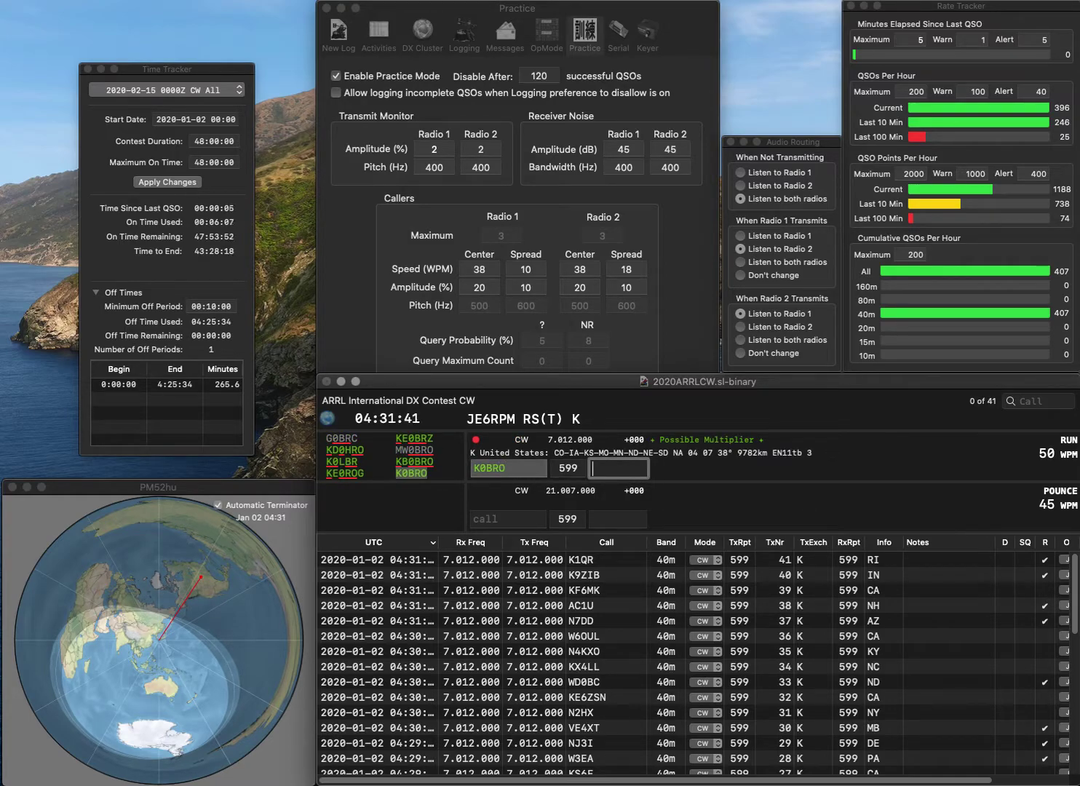
pyautogui.write('ND')
pyautogui.press('Return')
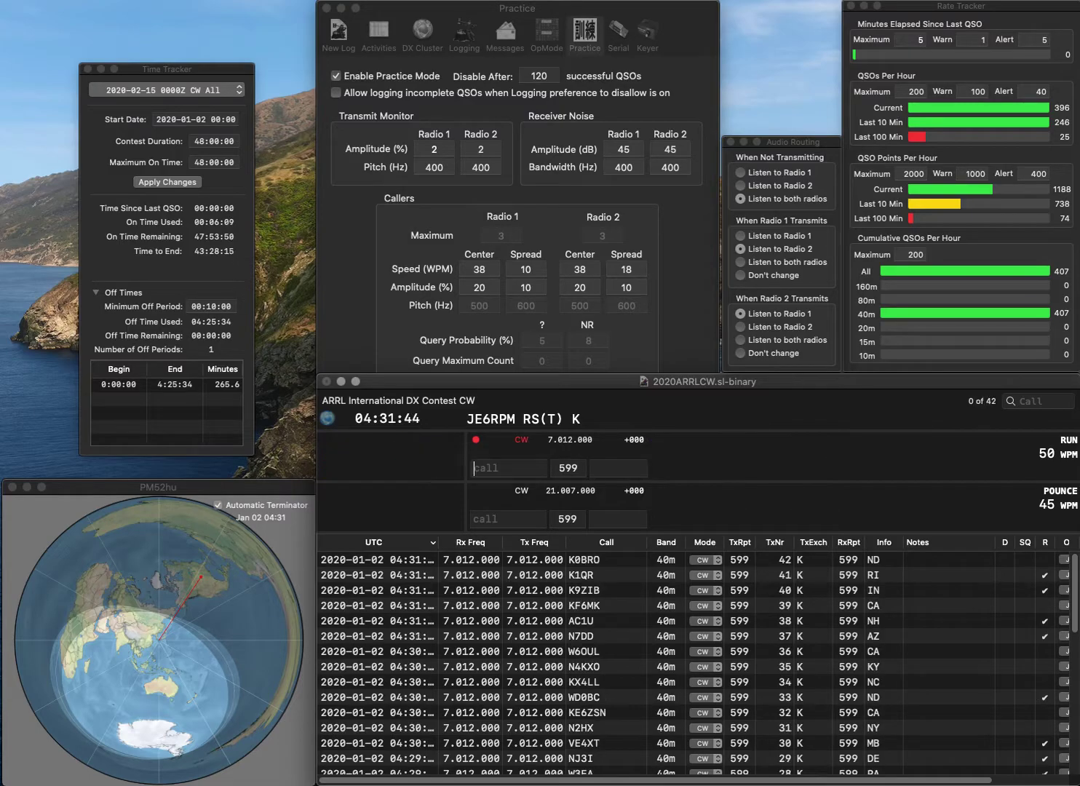
# Log a contact with KJ4M on the 7.012 MHz run radio with received exchange AL.
pyautogui.write('K5VM')
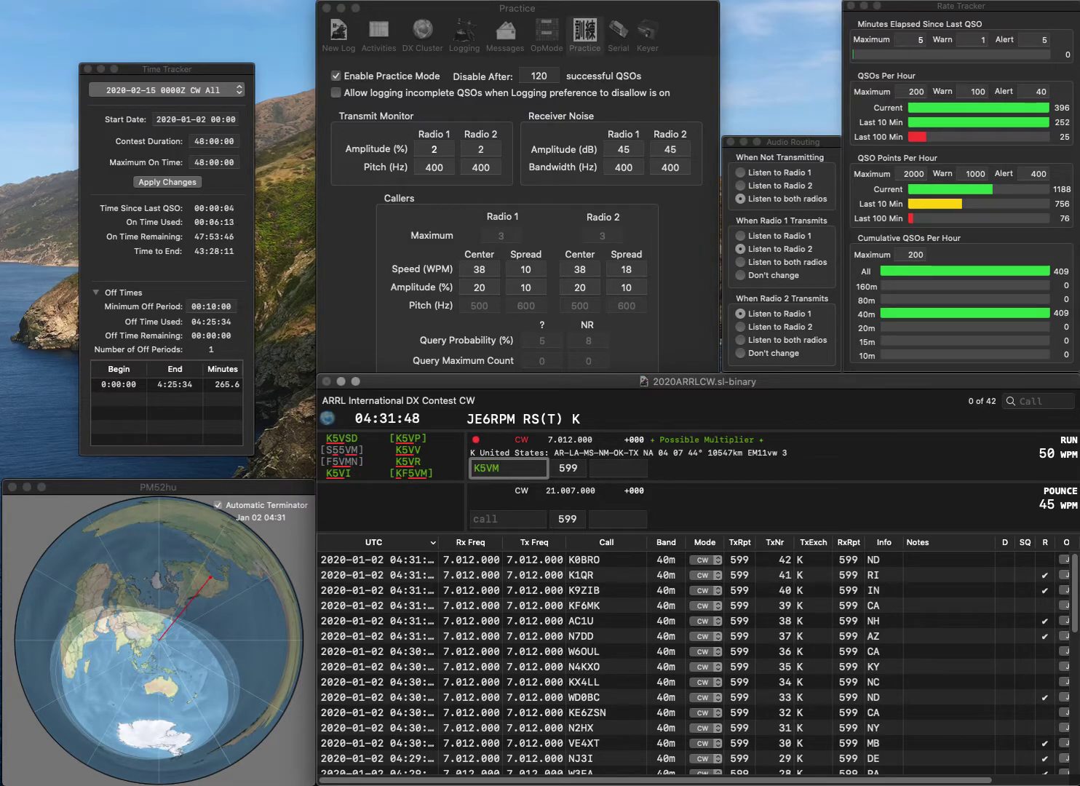
pyautogui.press('Left')
pyautogui.press('BackSpace')
pyautogui.press('Delete')
pyautogui.write('J4')
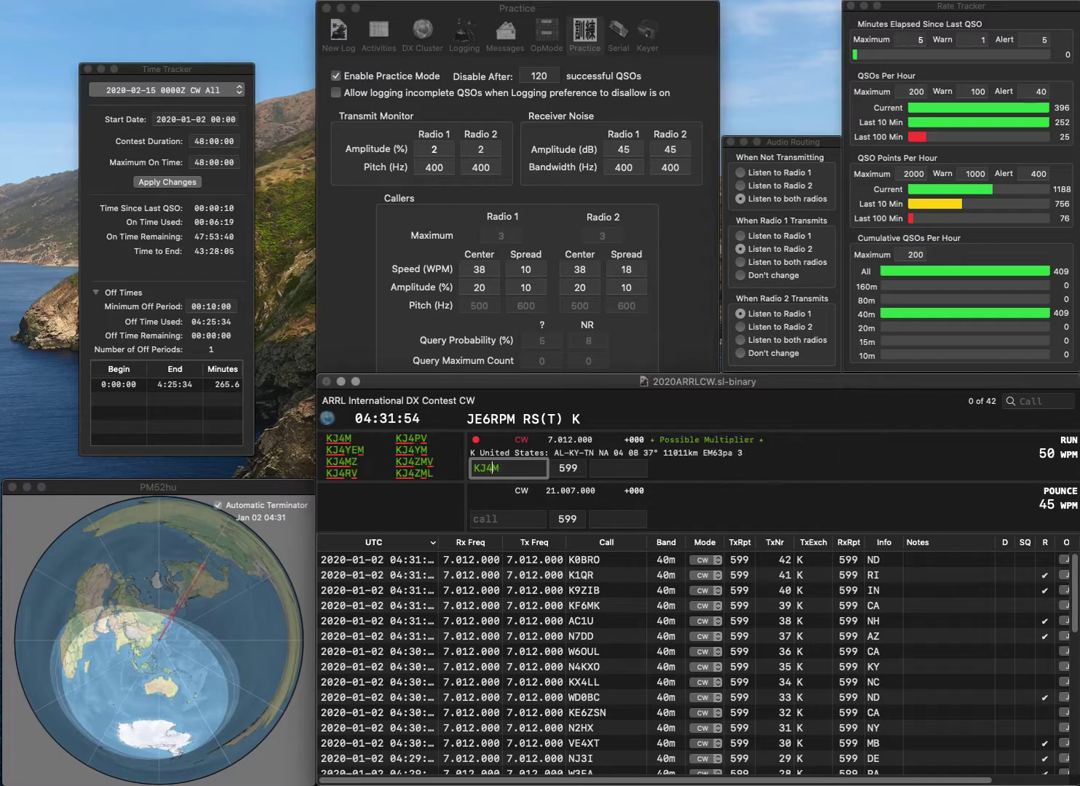
pyautogui.press('Tab')
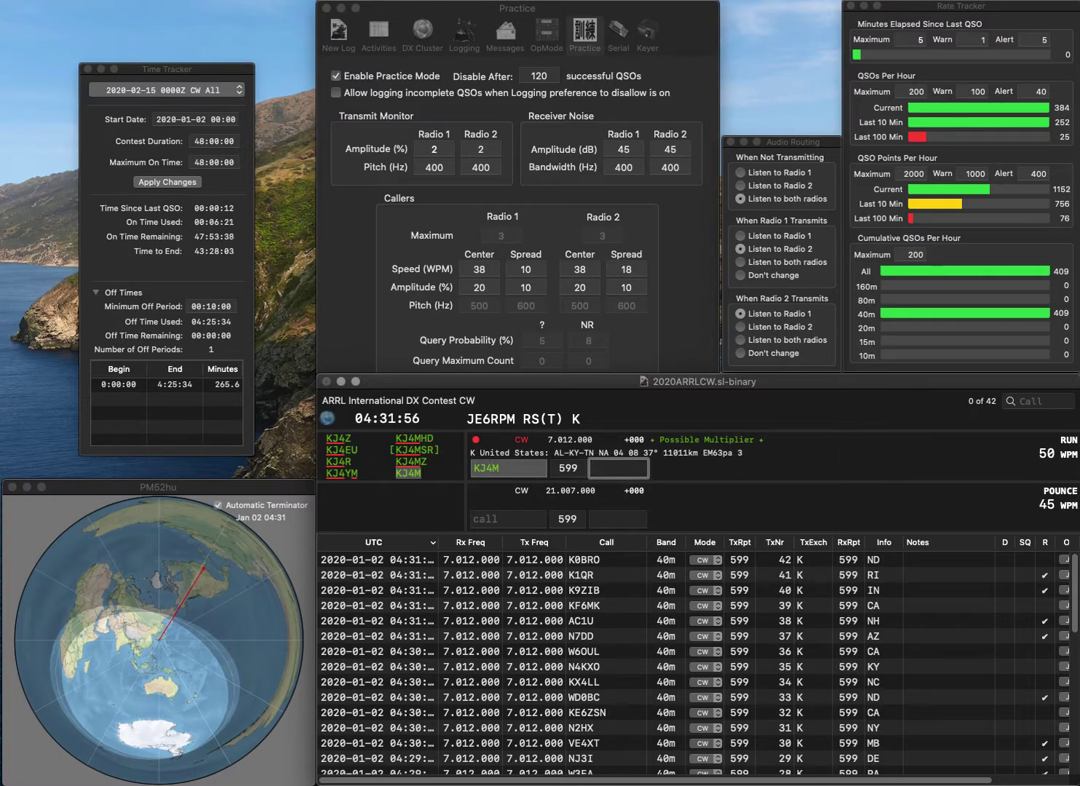
pyautogui.write('AR')
pyautogui.press('BackSpace')
pyautogui.write('L')
pyautogui.press('Return')
pyautogui.write('W')
pyautogui.write('3F/T')
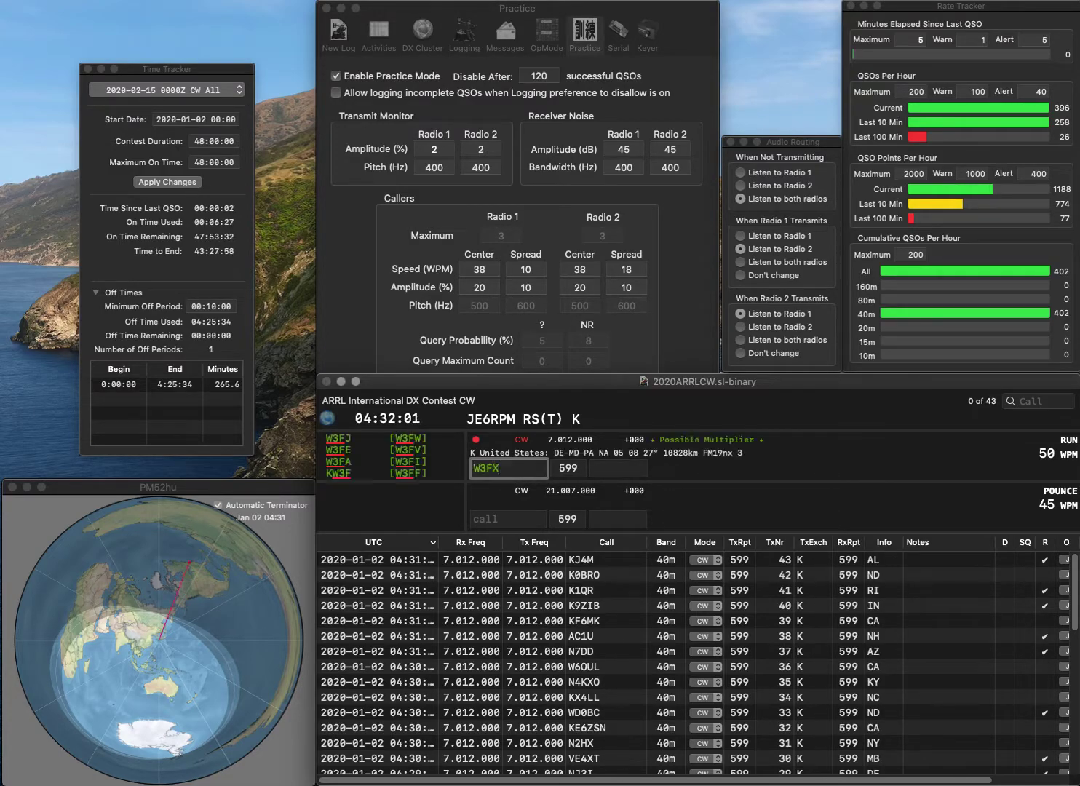
pyautogui.write('IO')
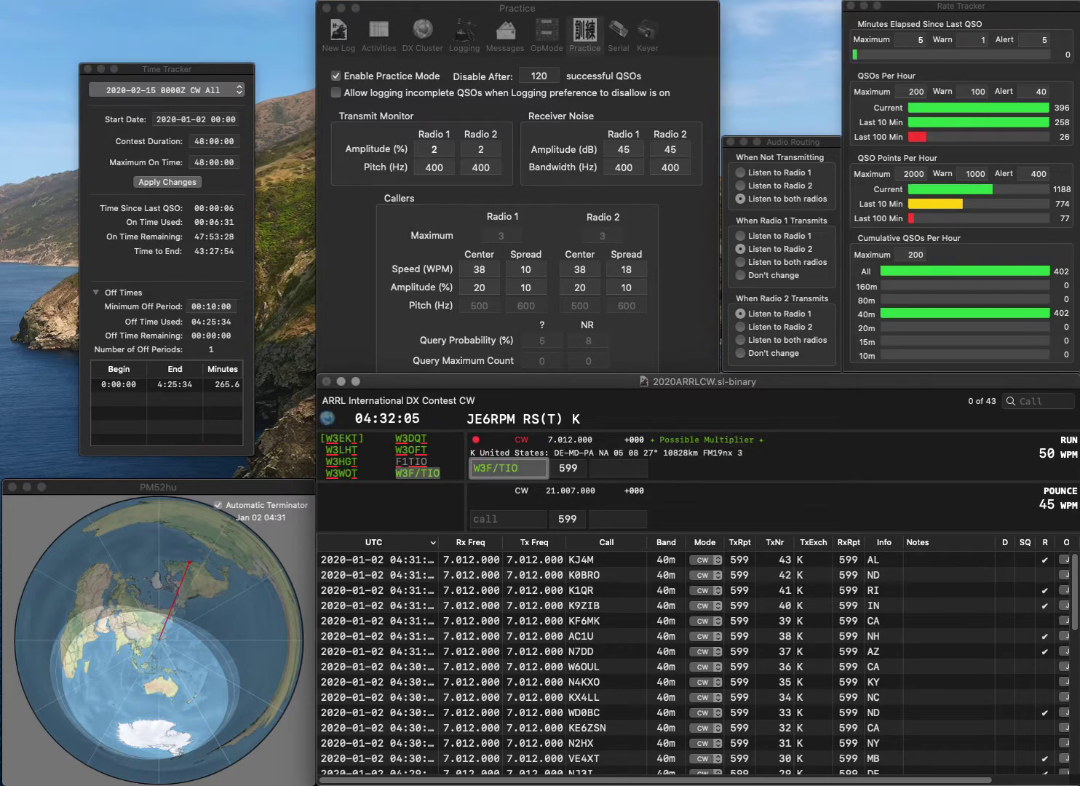
pyautogui.press('Tab')
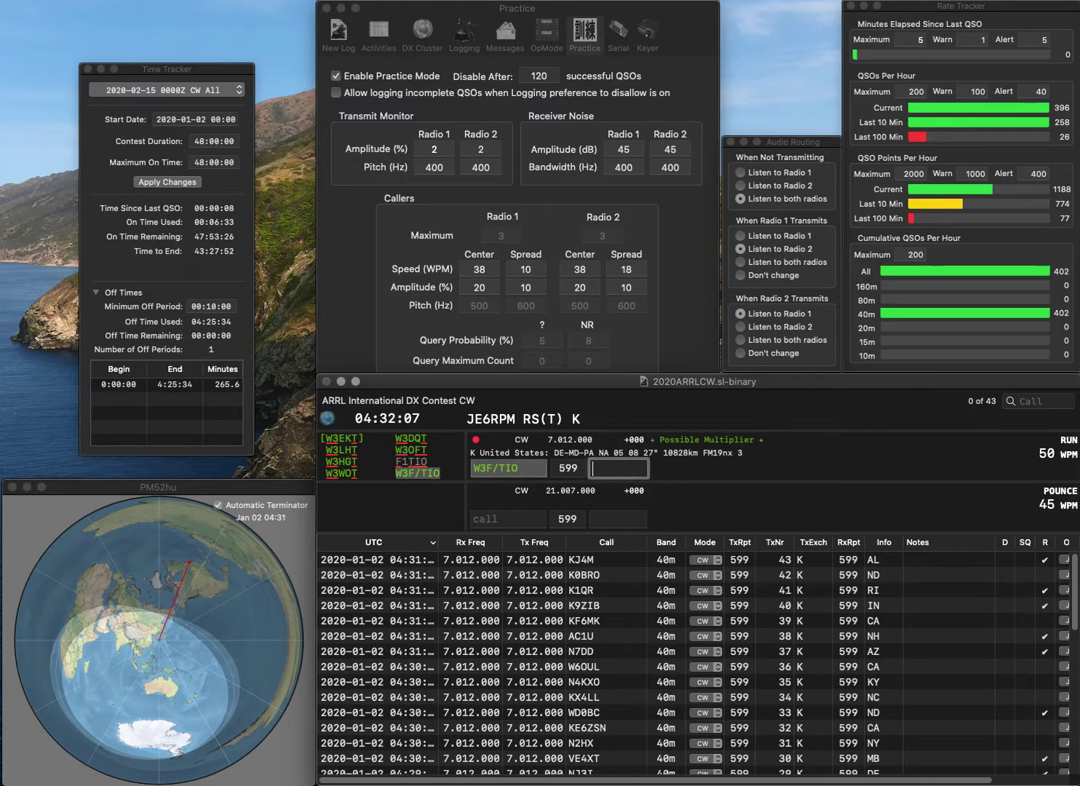
pyautogui.press('BackSpace')
pyautogui.write('ND')
pyautogui.press('Return')
pyautogui.write('W5BIB')
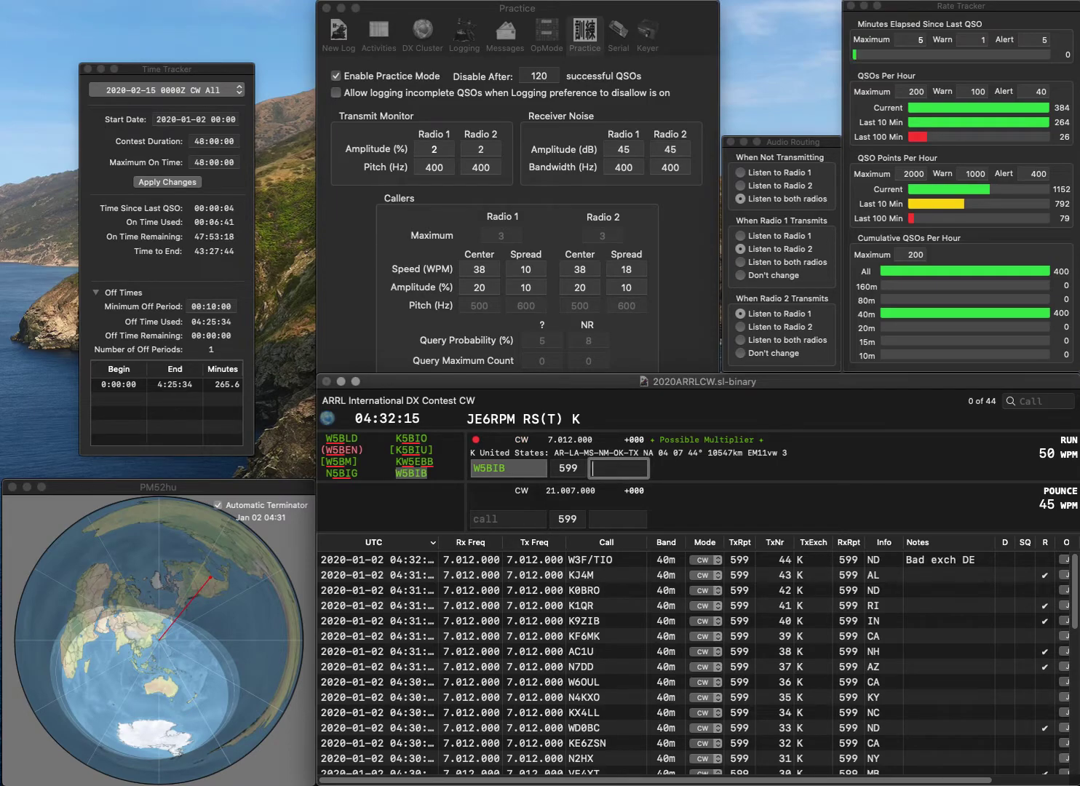
pyautogui.write('LA')
pyautogui.press('Return')
# Log a contact with N4EEV on the 7.012 MHz run radio with received exchange VA.
pyautogui.write('N4ESV')
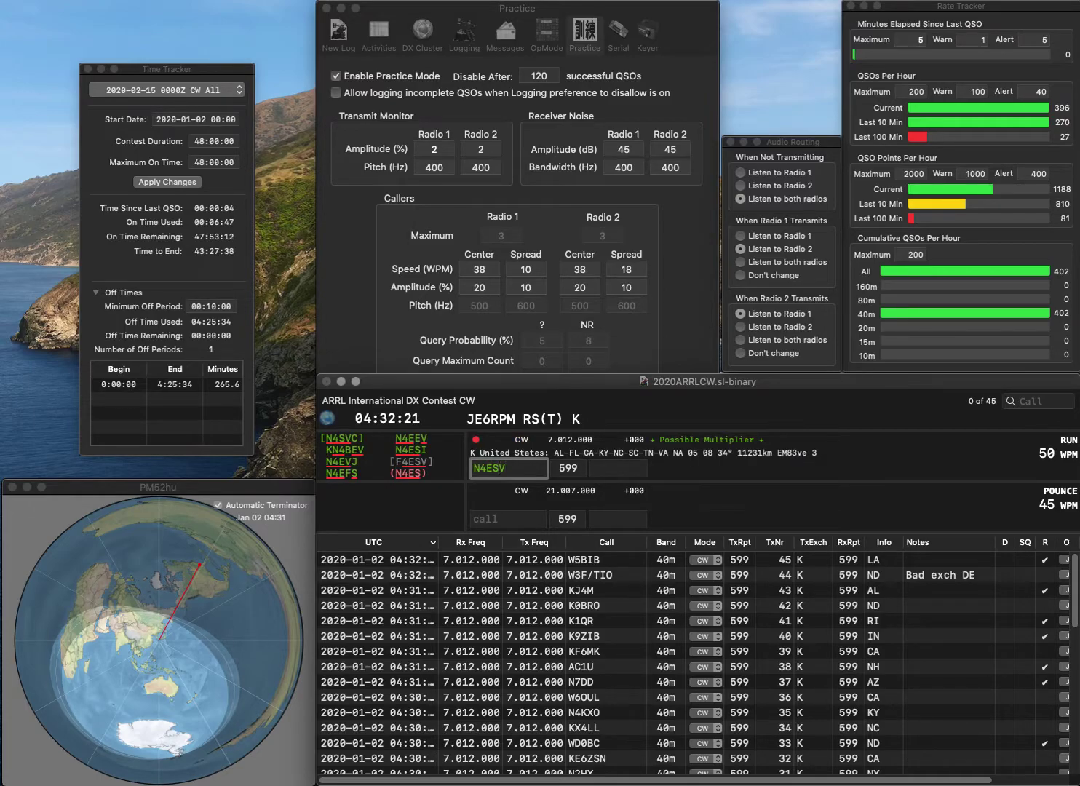
pyautogui.press('Delete')
pyautogui.write('E')
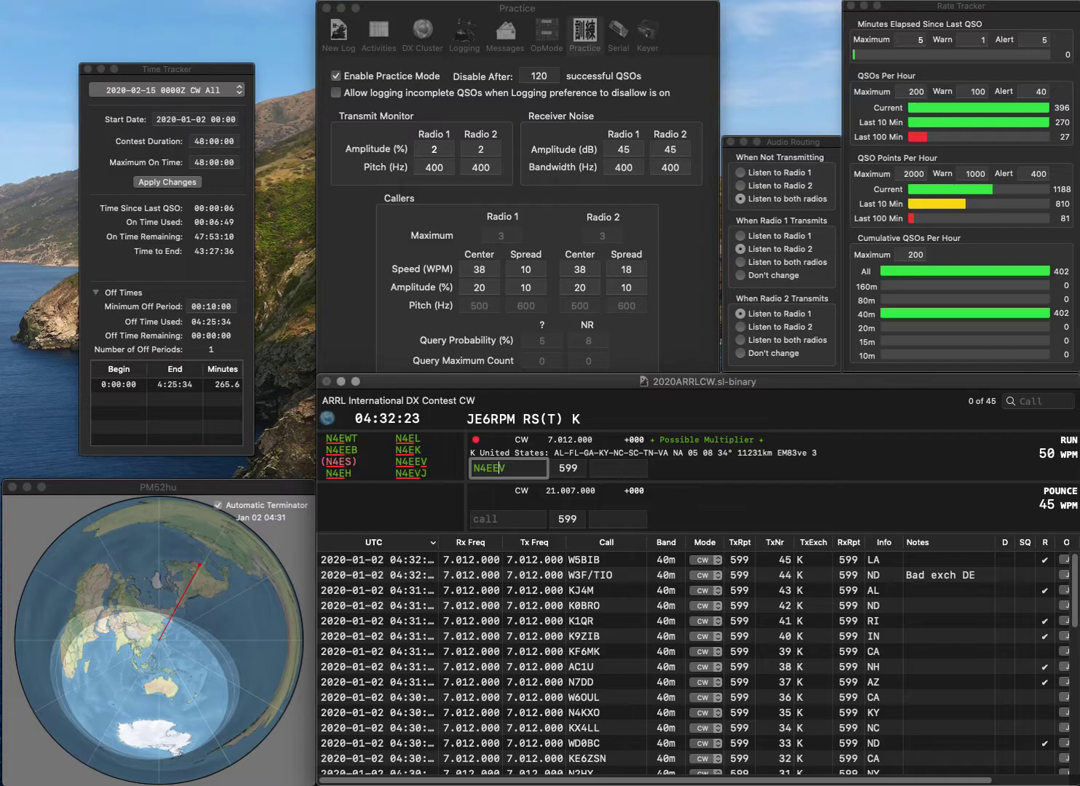
pyautogui.press('Return')
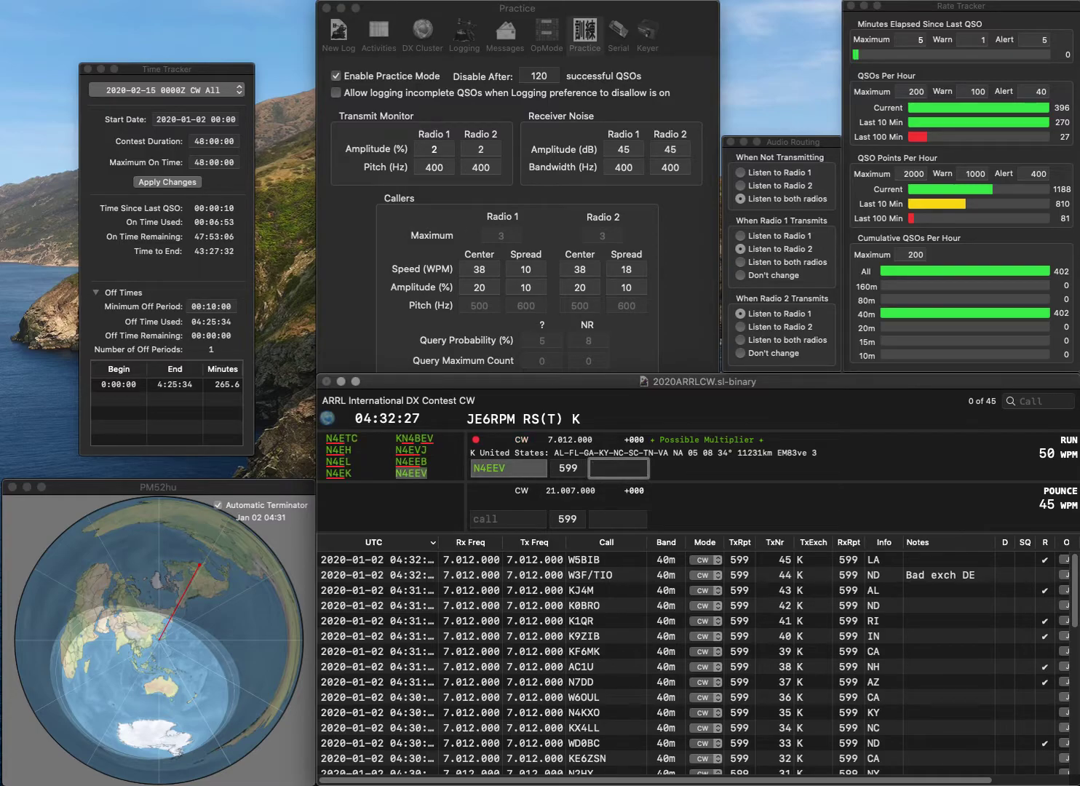
pyautogui.write('VA')
pyautogui.press('Return')
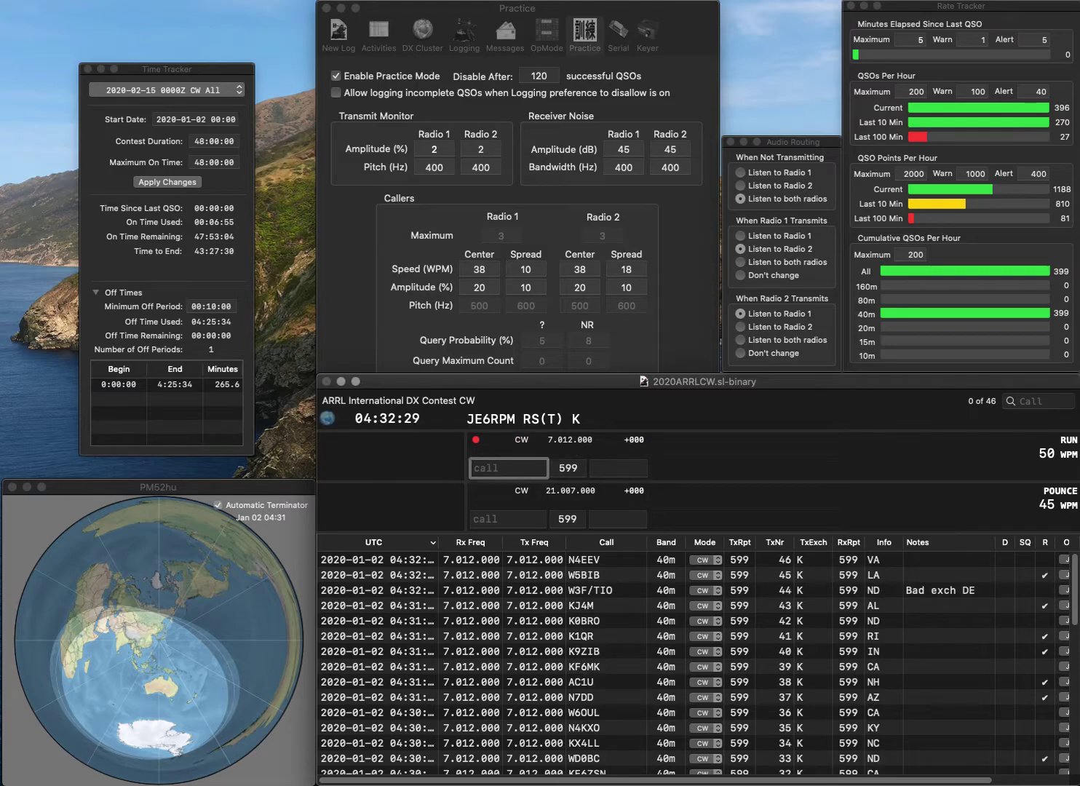
pyautogui.write('K0W')
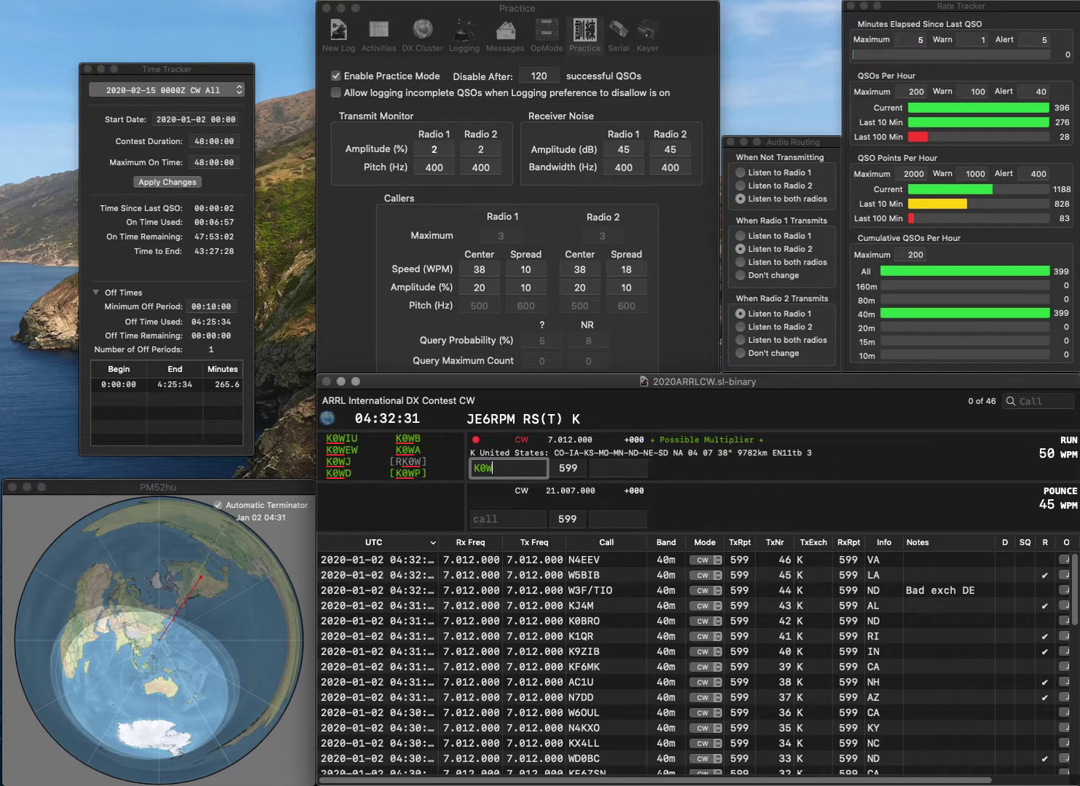
pyautogui.write('KT')
pyautogui.press('Tab')
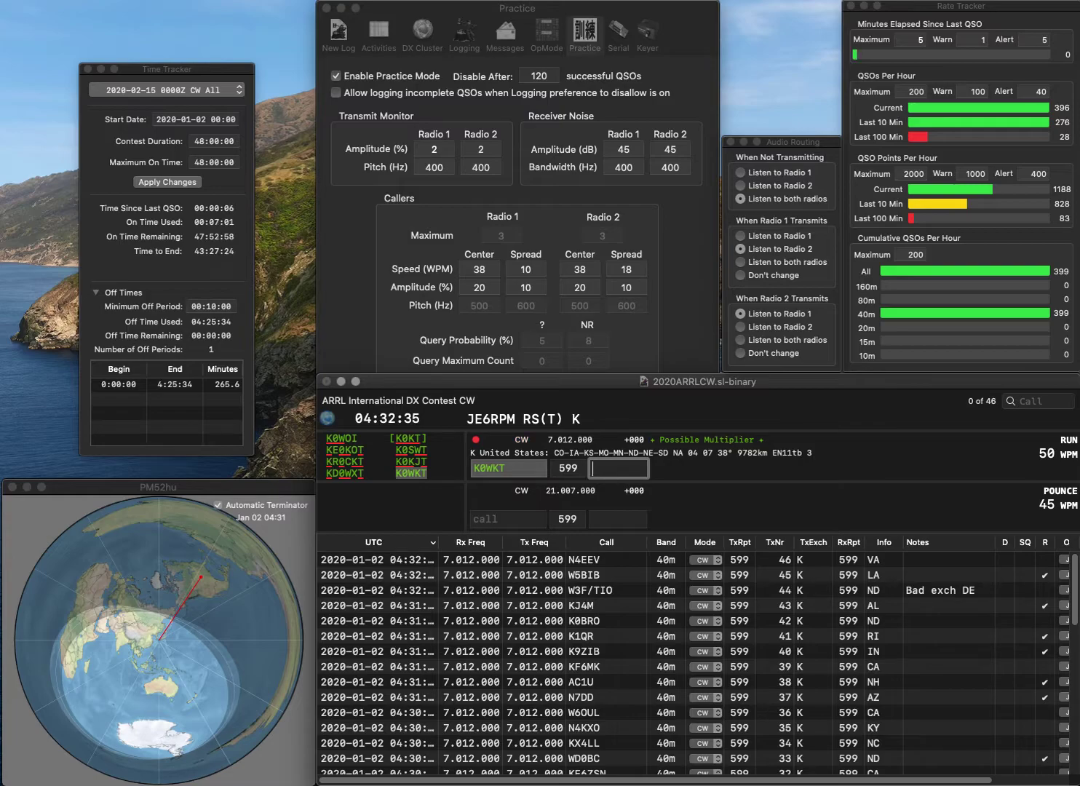
pyautogui.press('Return')
# Log a contact with WT4O on the 7.012 MHz run radio with received exchange KY.
pyautogui.write('WT4O')
pyautogui.press('space')
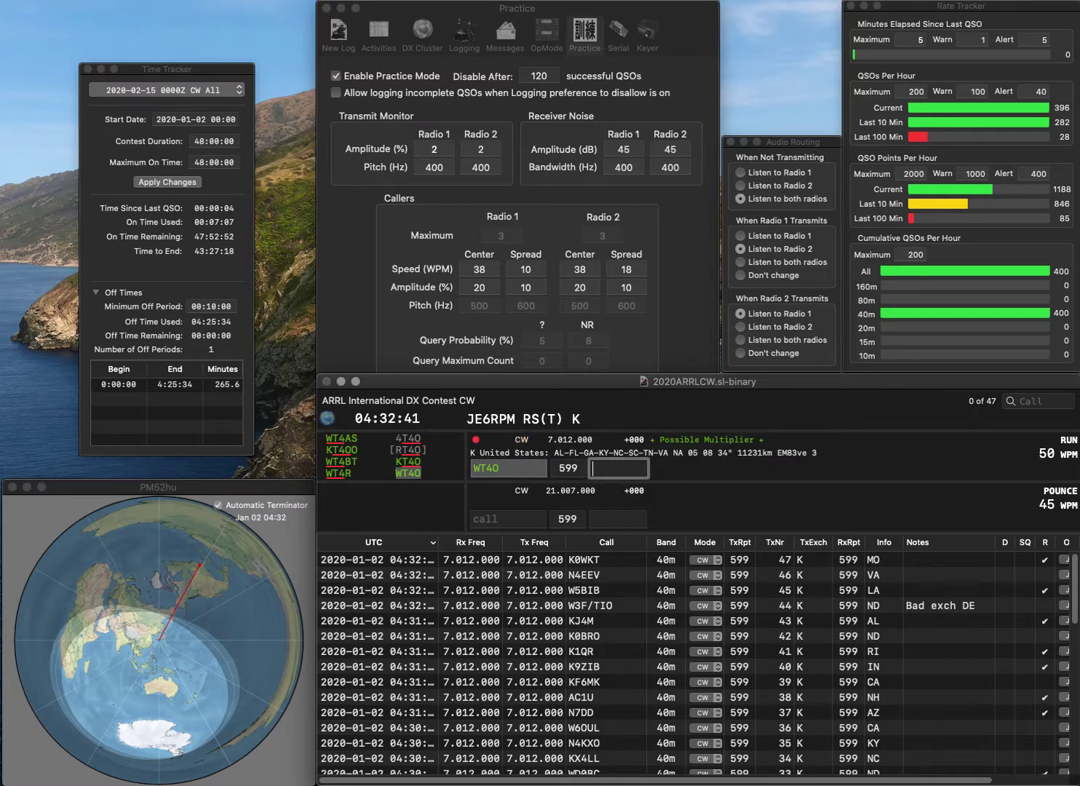
pyautogui.write('KY')
pyautogui.press('Return')
# Log a contact with N3GTO on the 7.012 MHz run radio with received exchange PA.
pyautogui.write('N3')
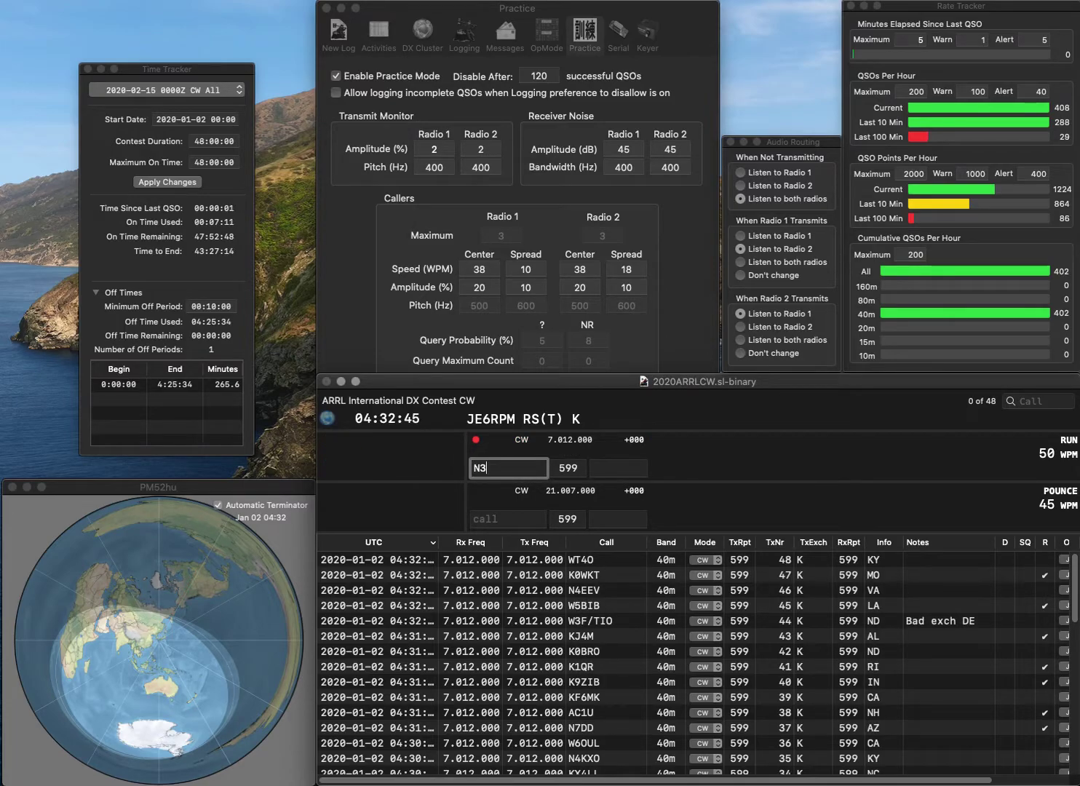
pyautogui.write('GTO')
pyautogui.press('Tab')
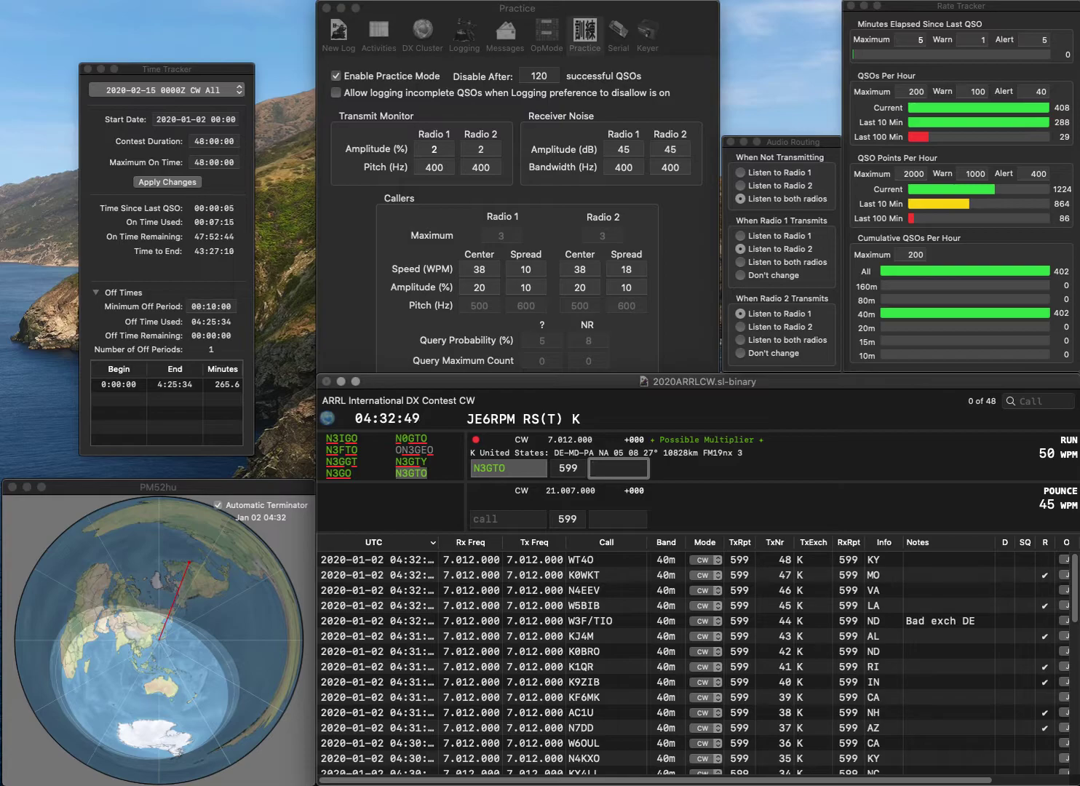
pyautogui.write('PA')
pyautogui.press('Return')
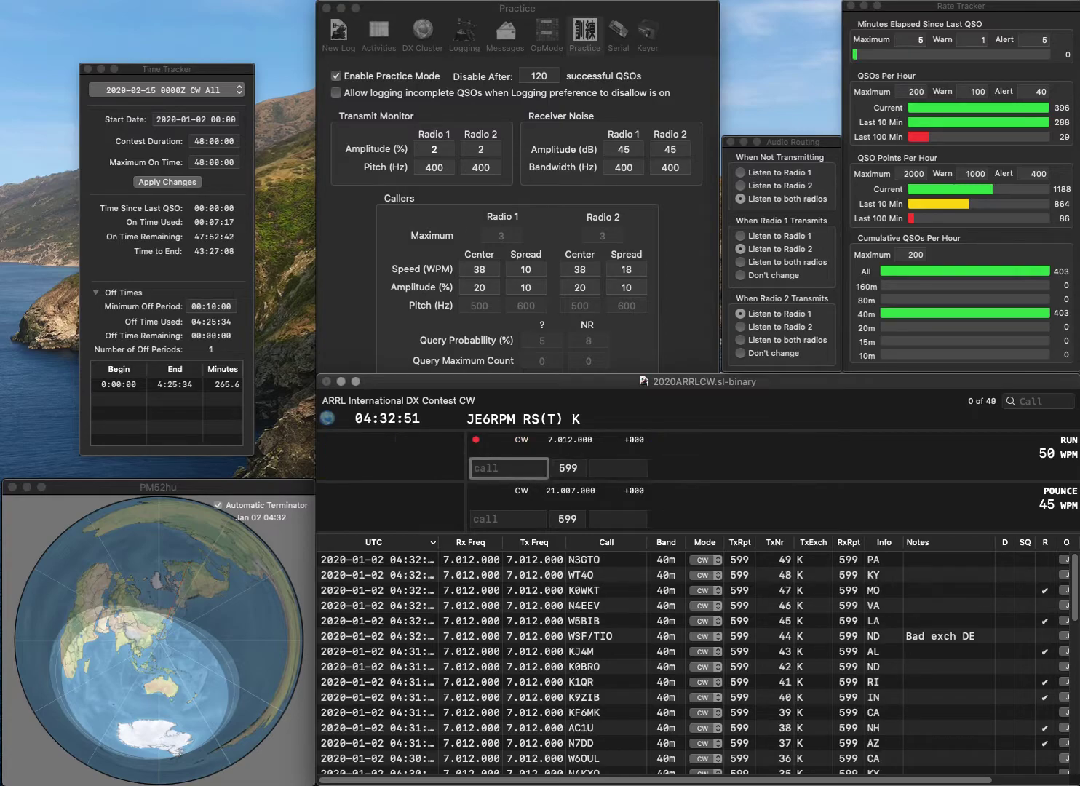
# Log a contact with AA5DX on the 7.012 MHz run radio with received exchange AR.
pyautogui.write('AA5DX')
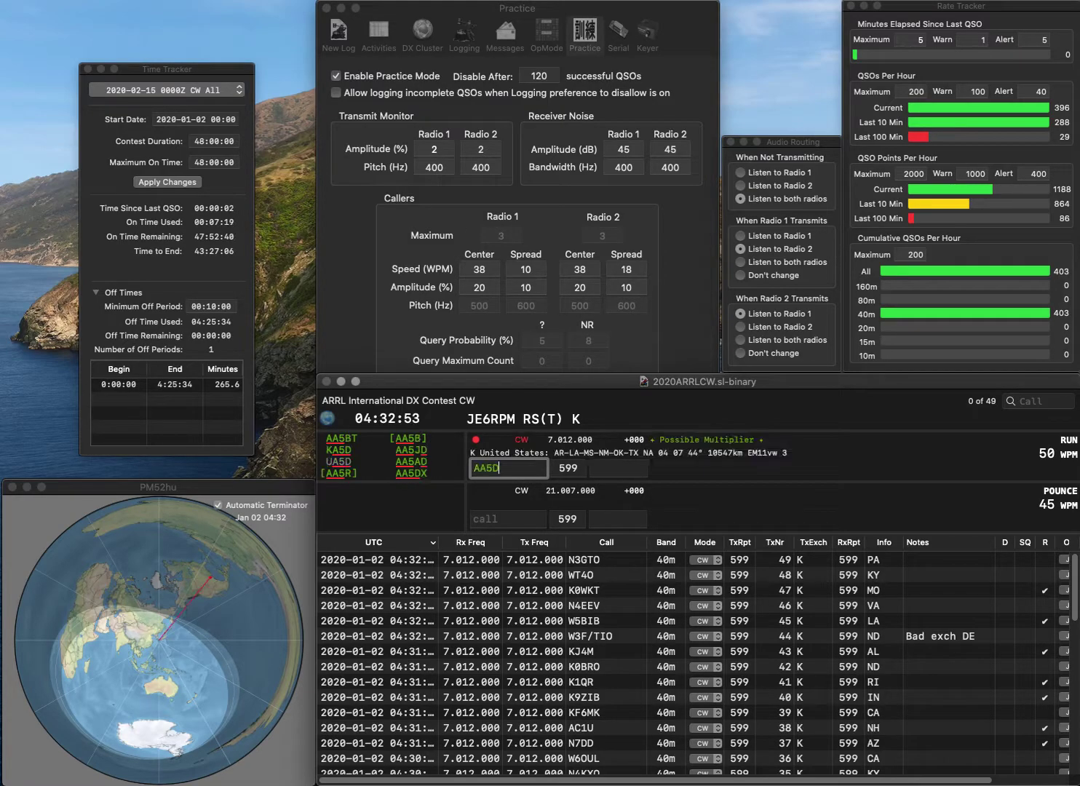
pyautogui.press('space')
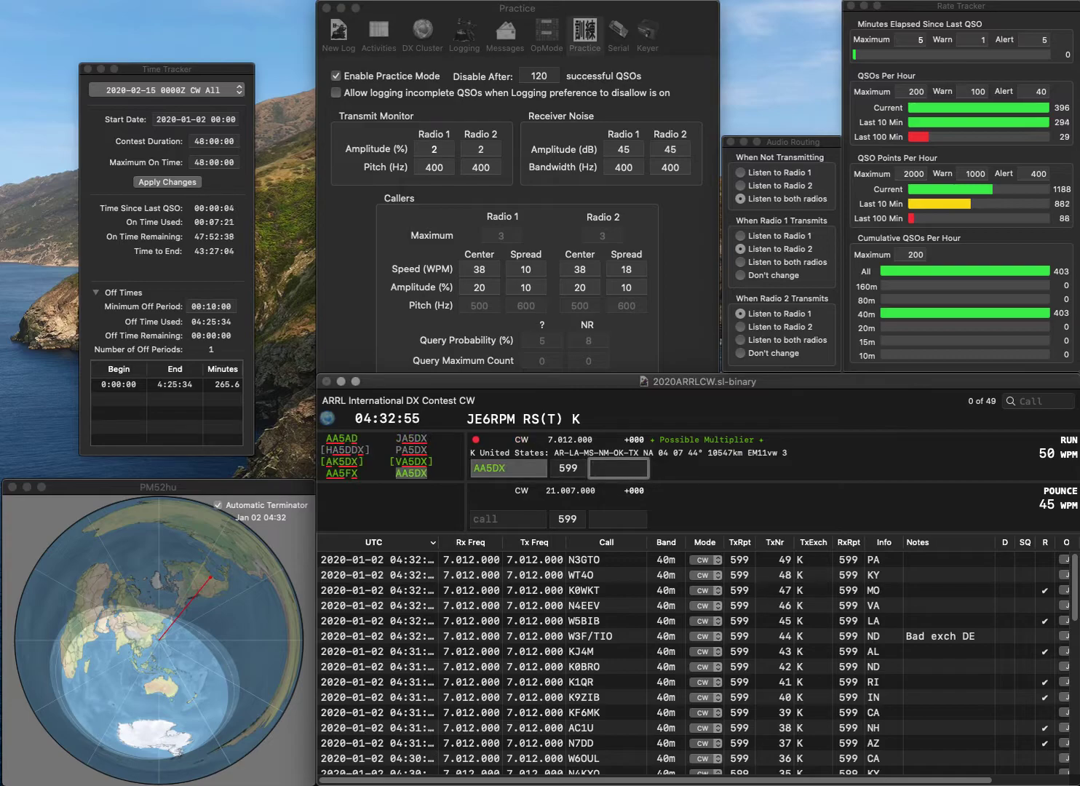
pyautogui.write('AR')
pyautogui.press('Return')
pyautogui.write('K')
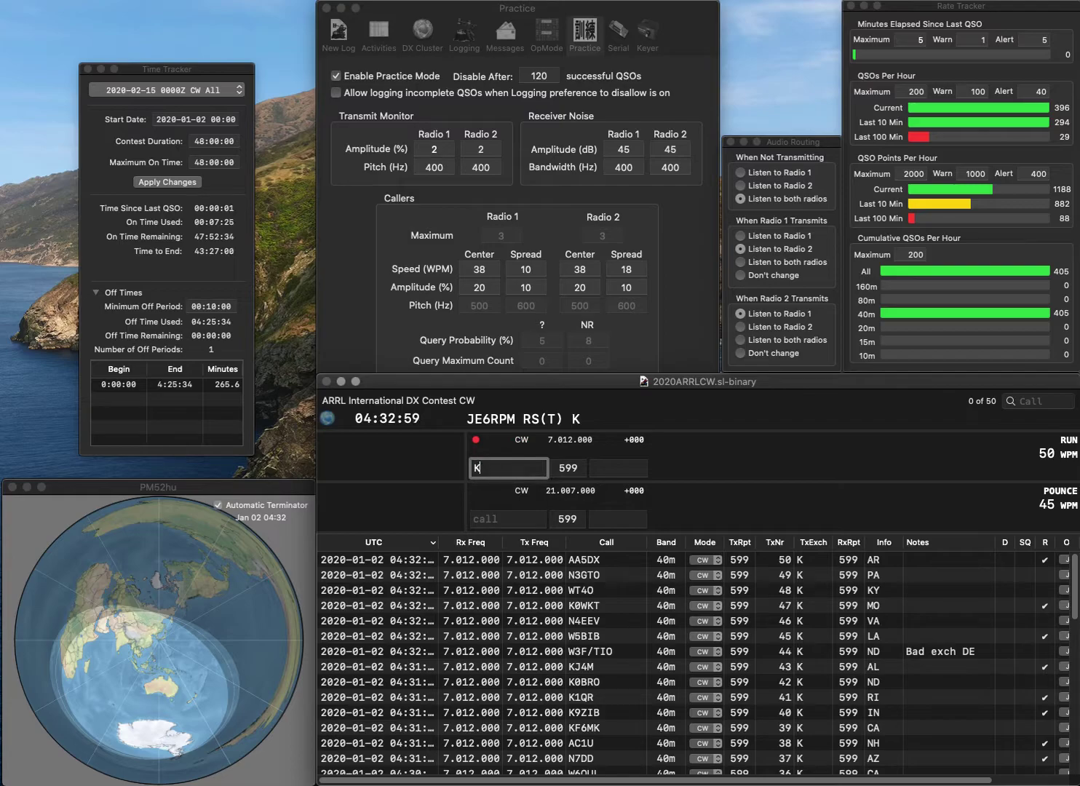
pyautogui.write('B4JC')
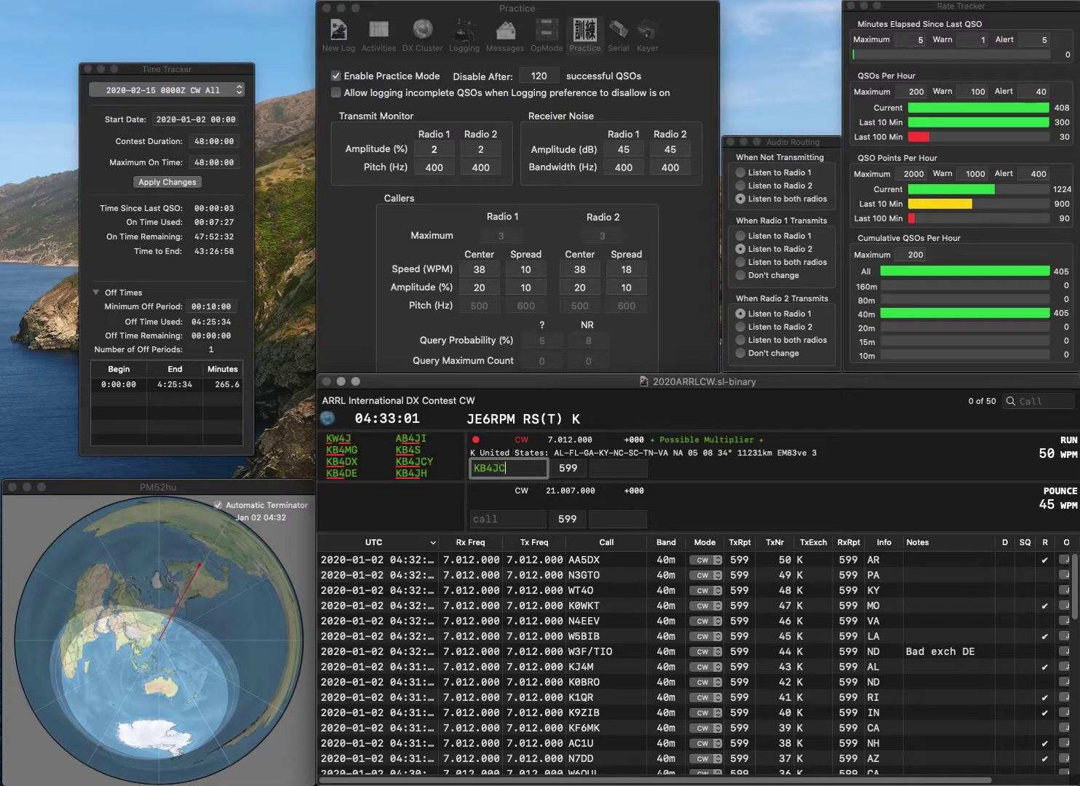
pyautogui.write('Y')
pyautogui.press('space')
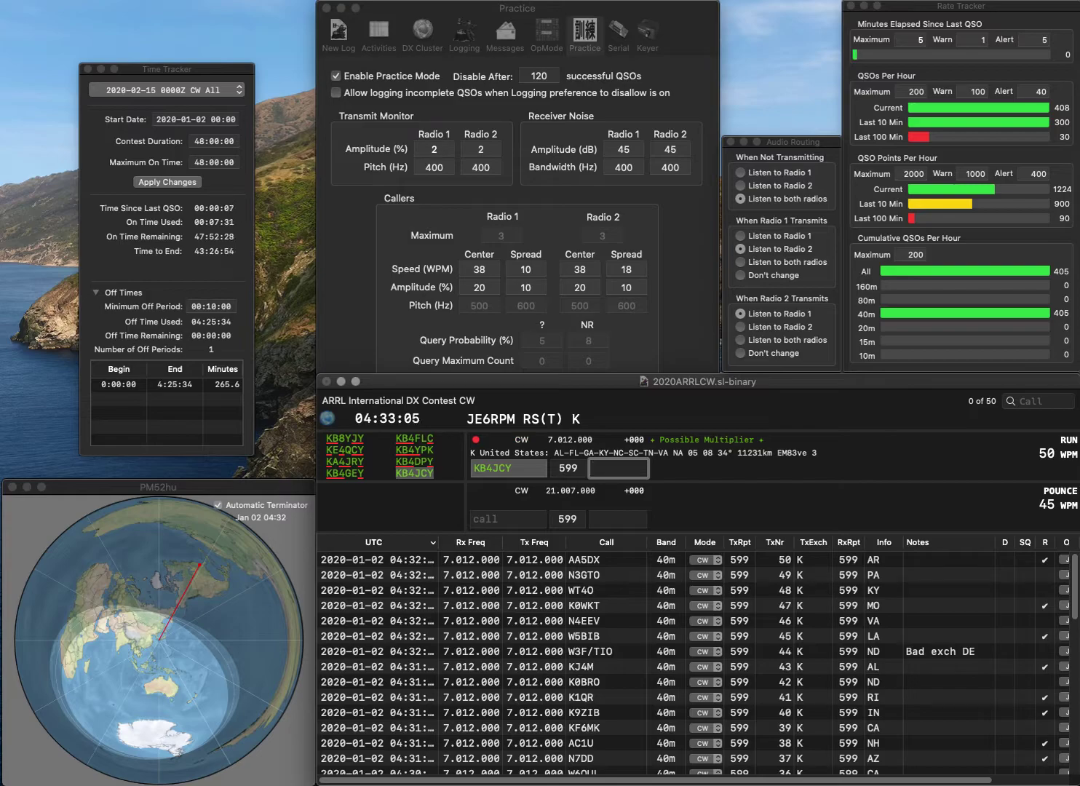
pyautogui.press('Return')
pyautogui.write('KD2EJ')
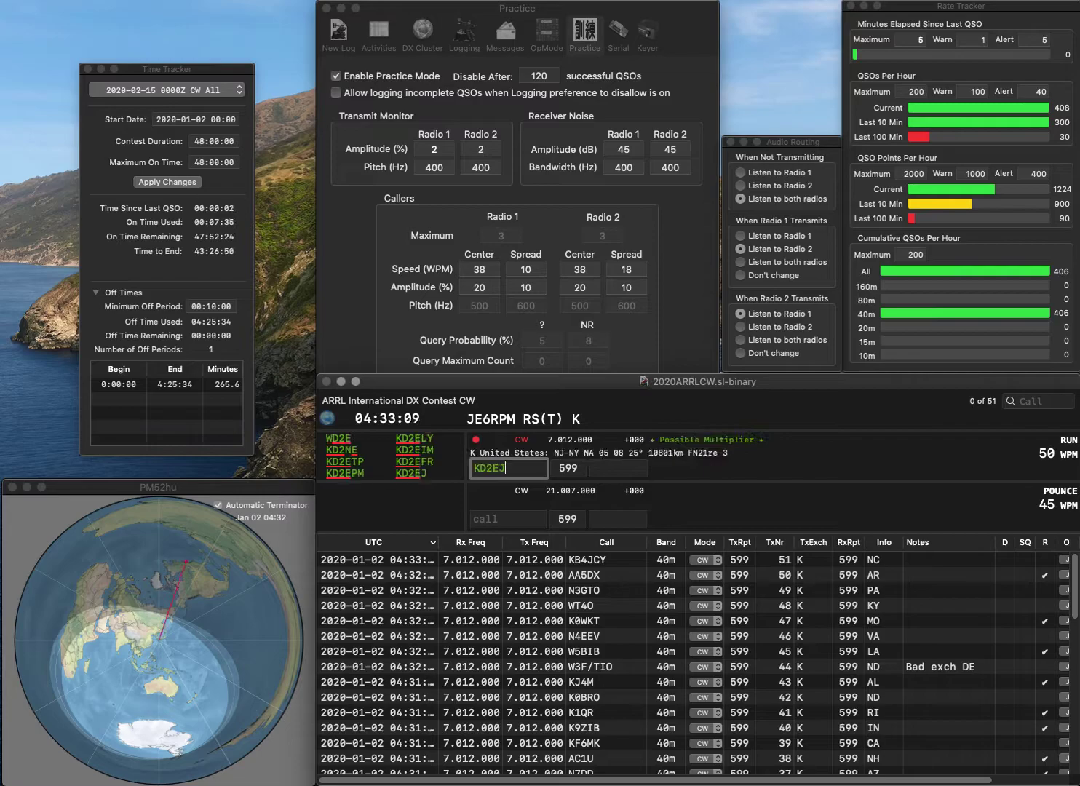
pyautogui.press('Tab')
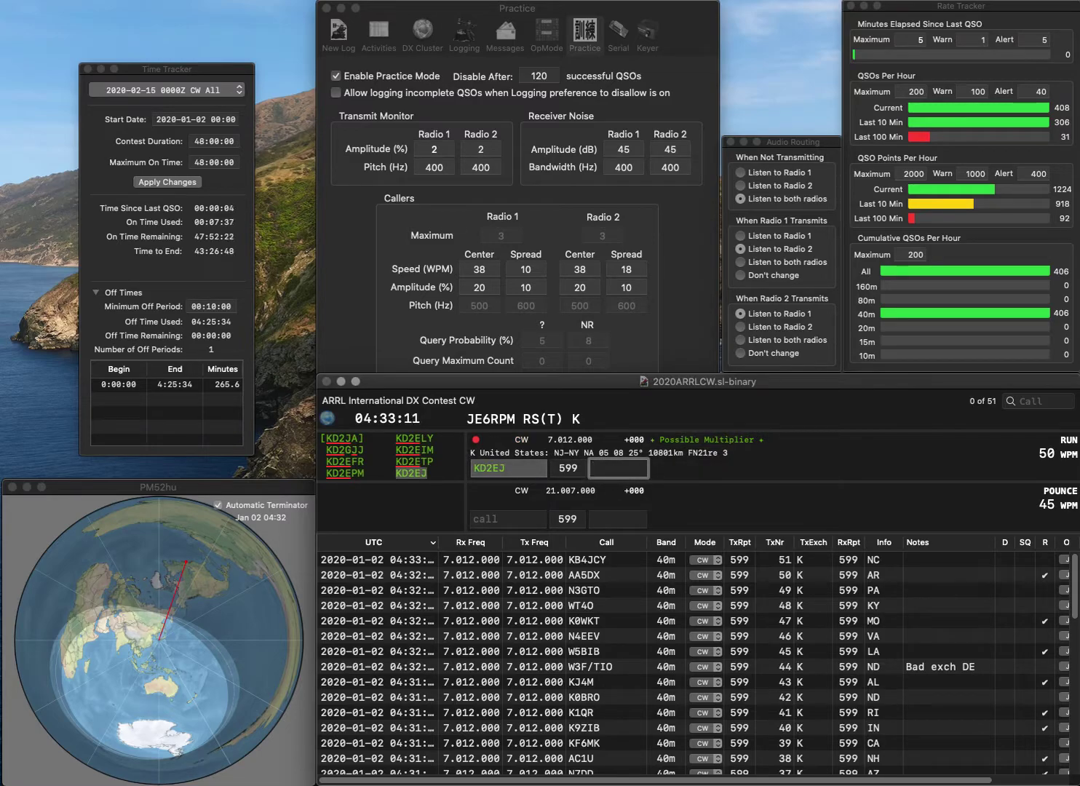
pyautogui.write('NY')
pyautogui.press('Return')
# Log a contact with KD0MKE on the 7.012 MHz run radio with received exchange CO.
pyautogui.write('KB0MKE')
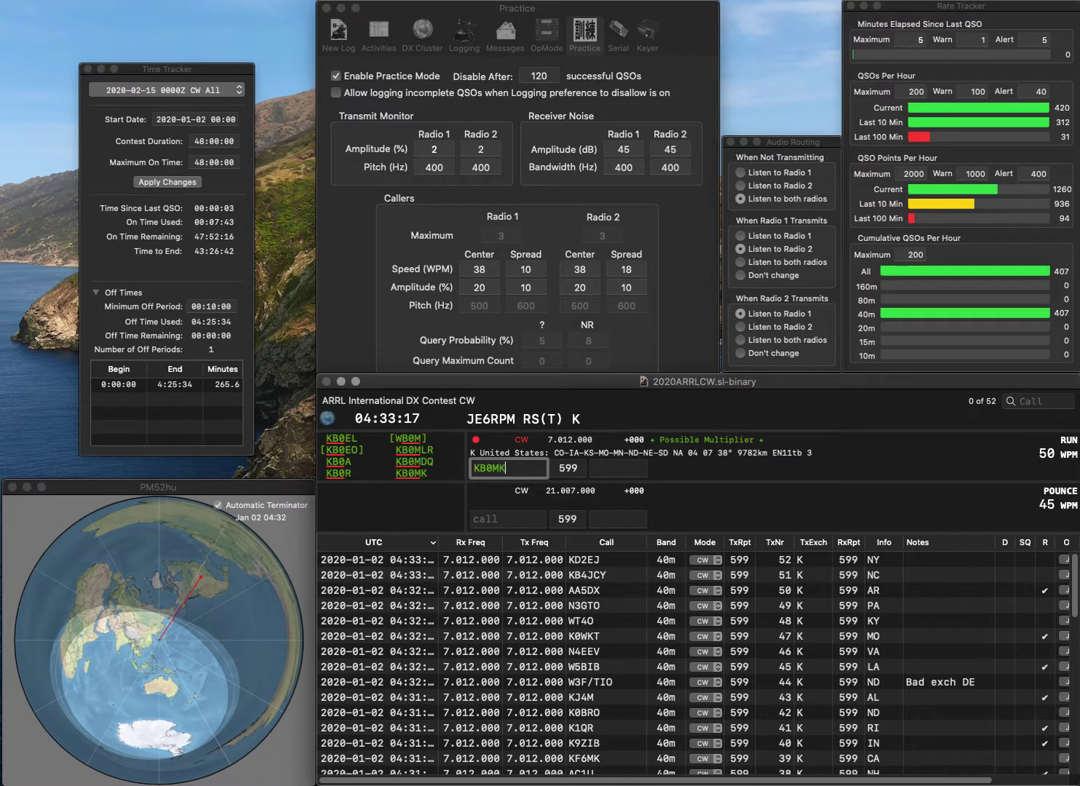
pyautogui.press('space')
pyautogui.hotkey('shift', 'Tab')
pyautogui.press('Left')
pyautogui.press('Left')
pyautogui.press('Left')
pyautogui.press('Left')
pyautogui.press('BackSpace')
pyautogui.write('D')
pyautogui.press('space')
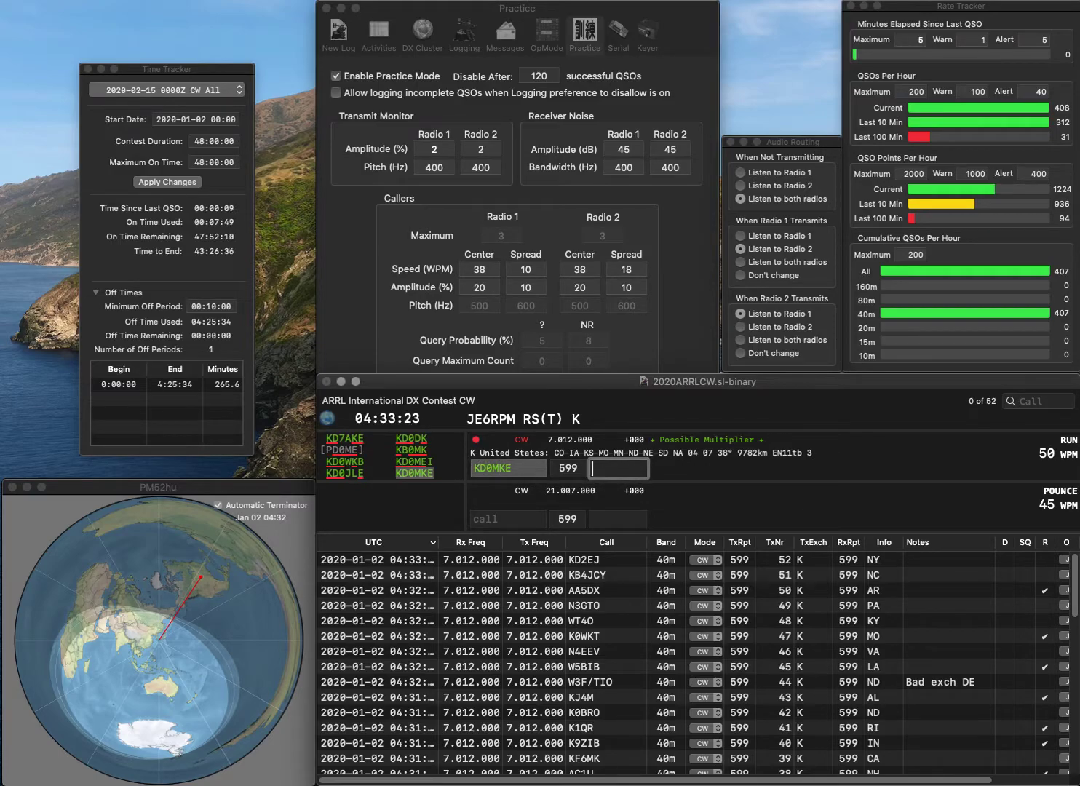
pyautogui.write('CO')
pyautogui.press('Return')
pyautogui.write('KE5PRL')
pyautogui.press('Return')
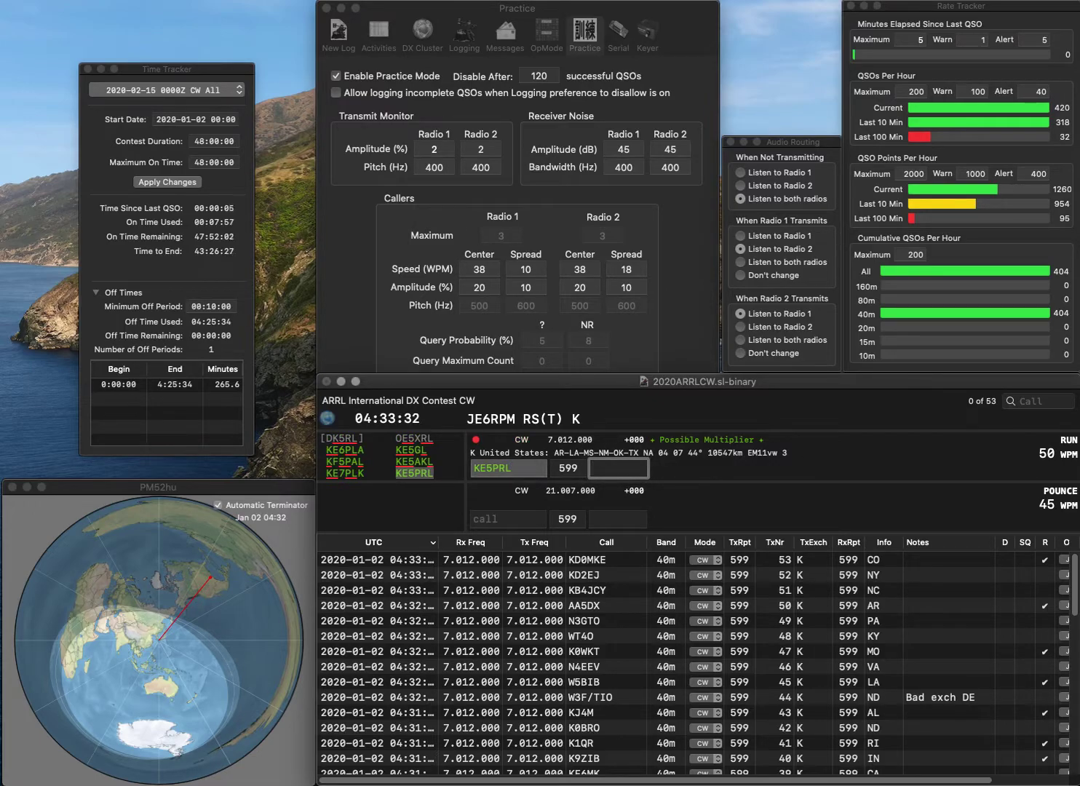
pyautogui.write('OK')
pyautogui.press('Return')
pyautogui.write('W')
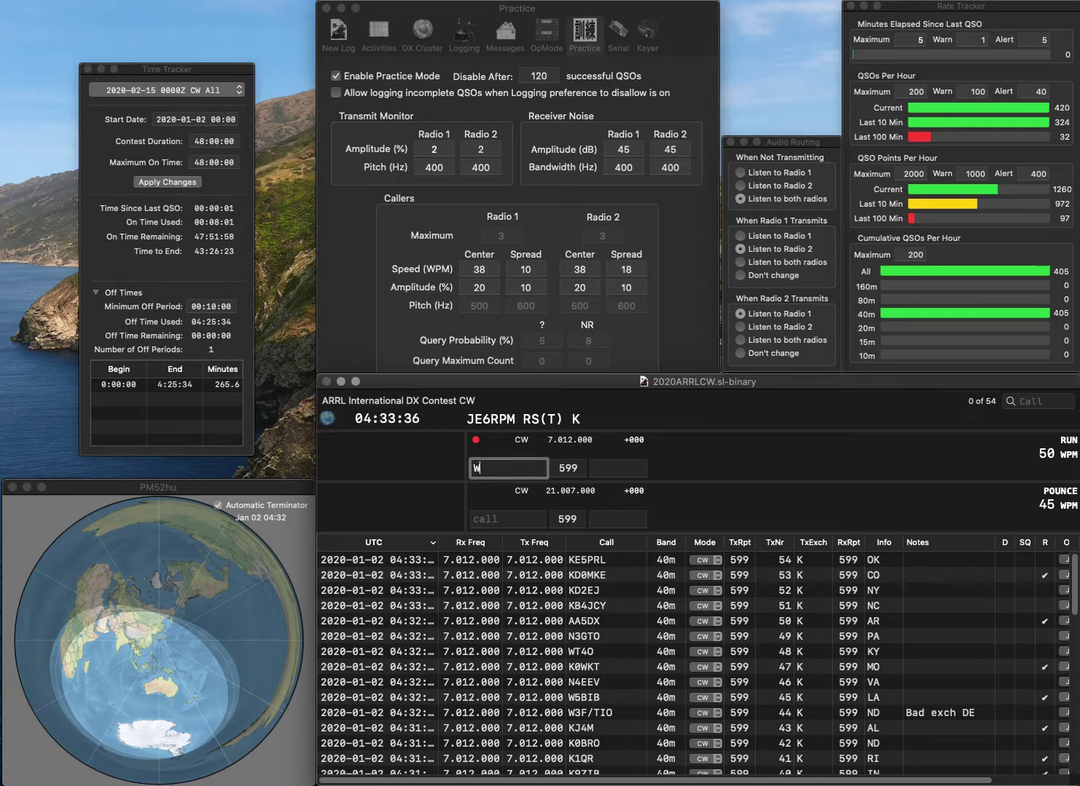
pyautogui.write('B9NMM')
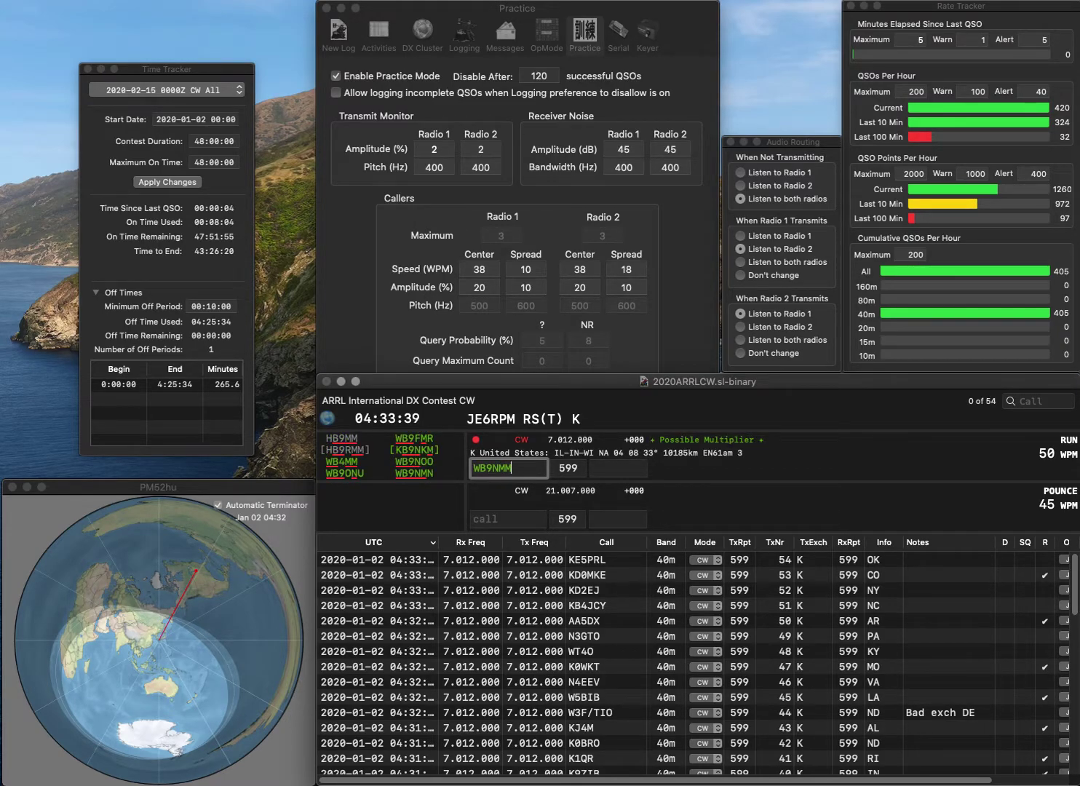
pyautogui.press('BackSpace')
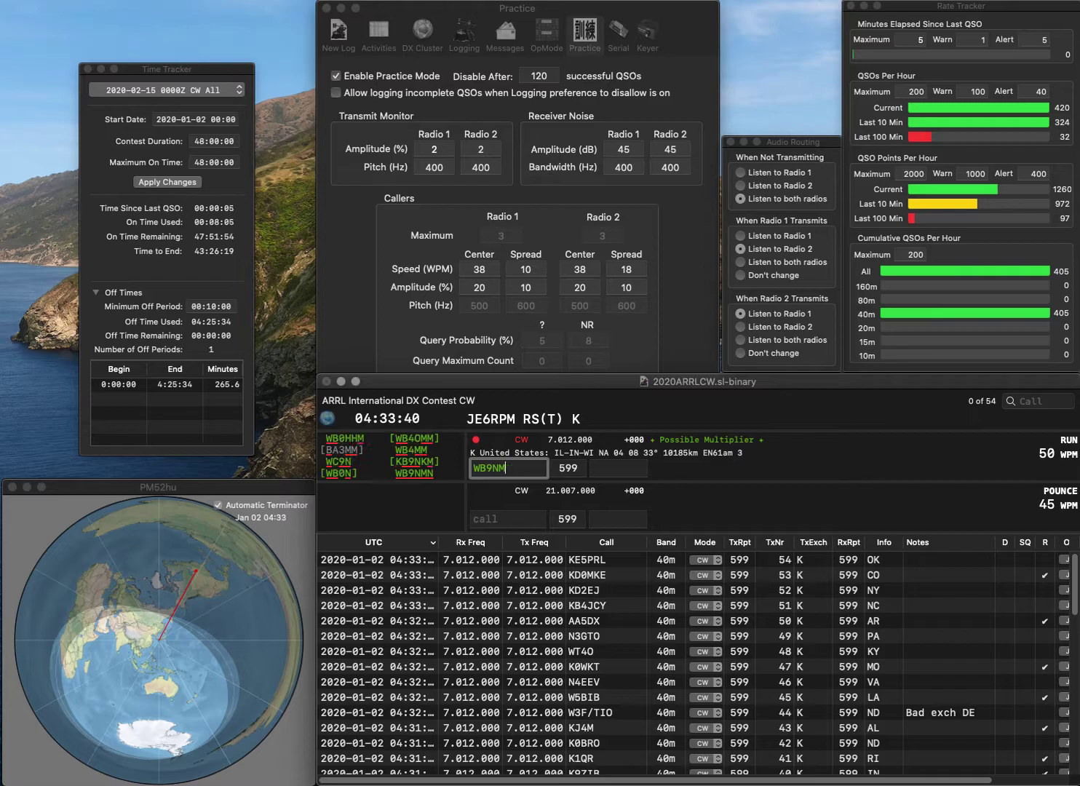
pyautogui.write('N')
pyautogui.click(619, 468)
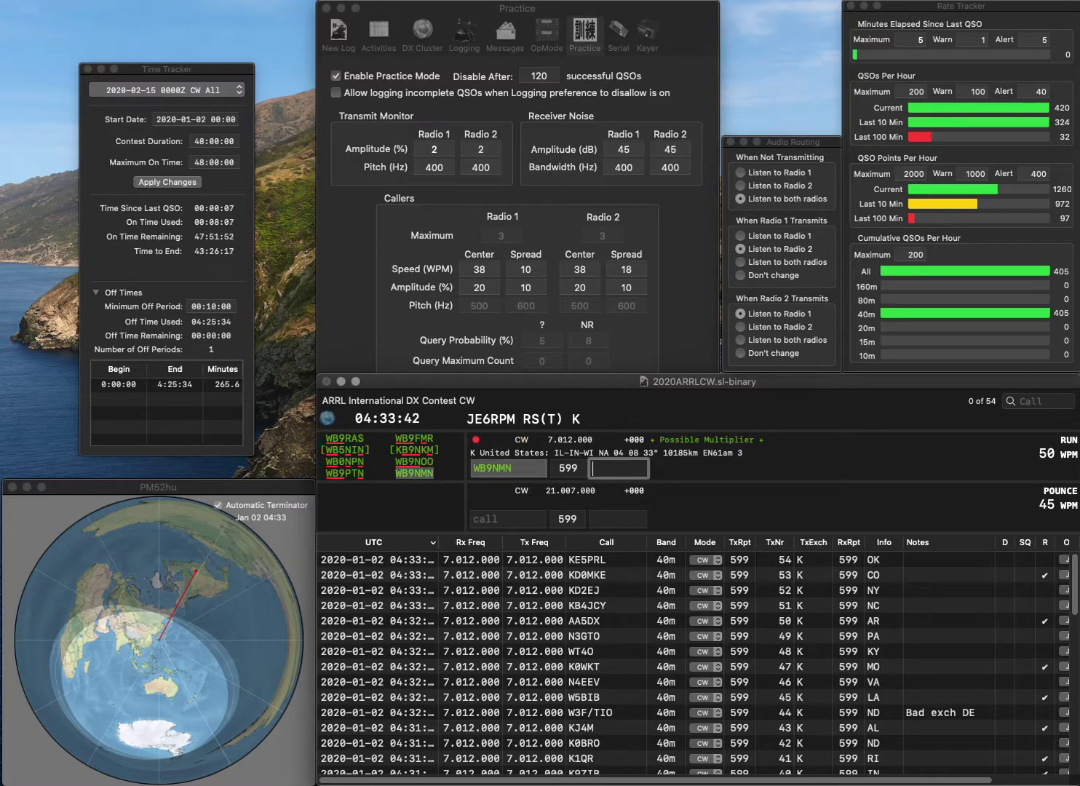
pyautogui.write('IL')
pyautogui.press('Return')
pyautogui.write('NJ1F')
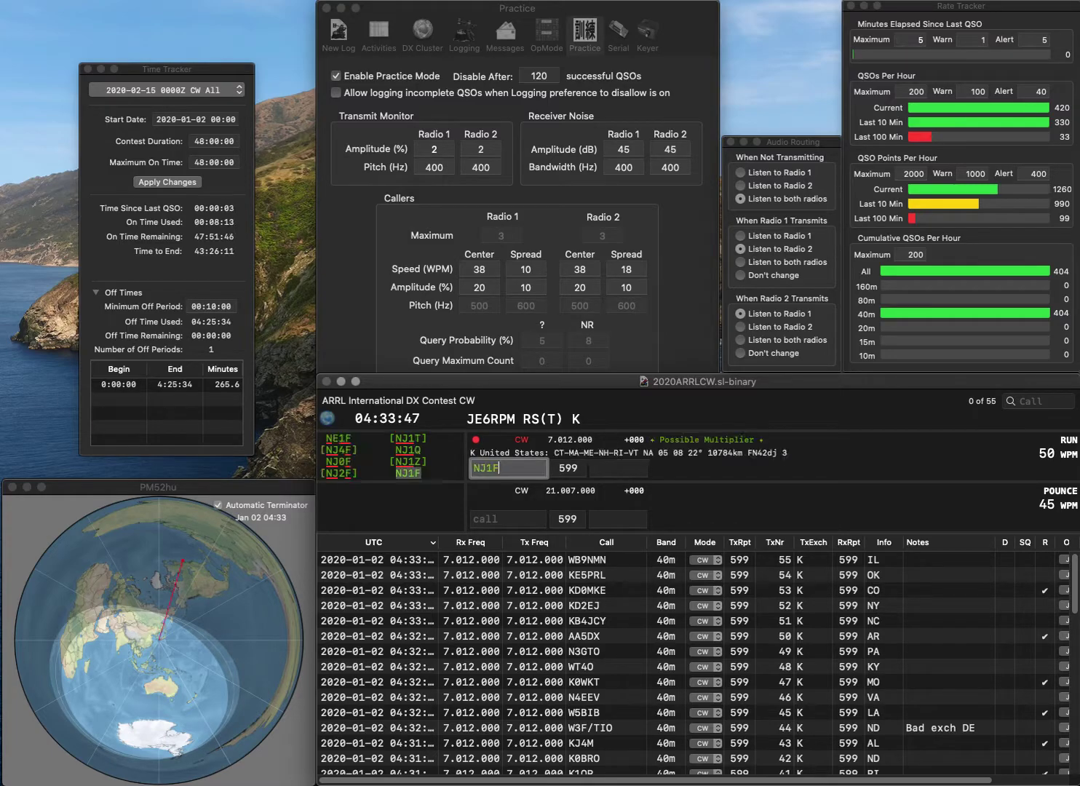
pyautogui.press('space')
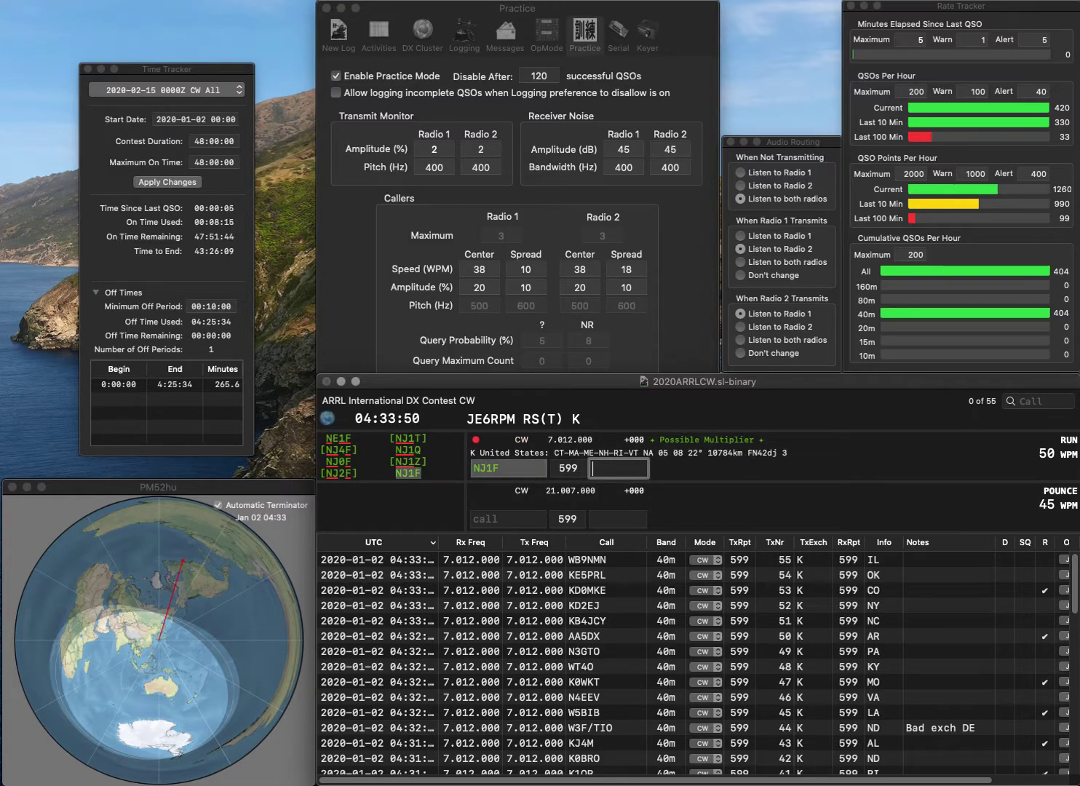
pyautogui.write('ME')
pyautogui.press('Return')
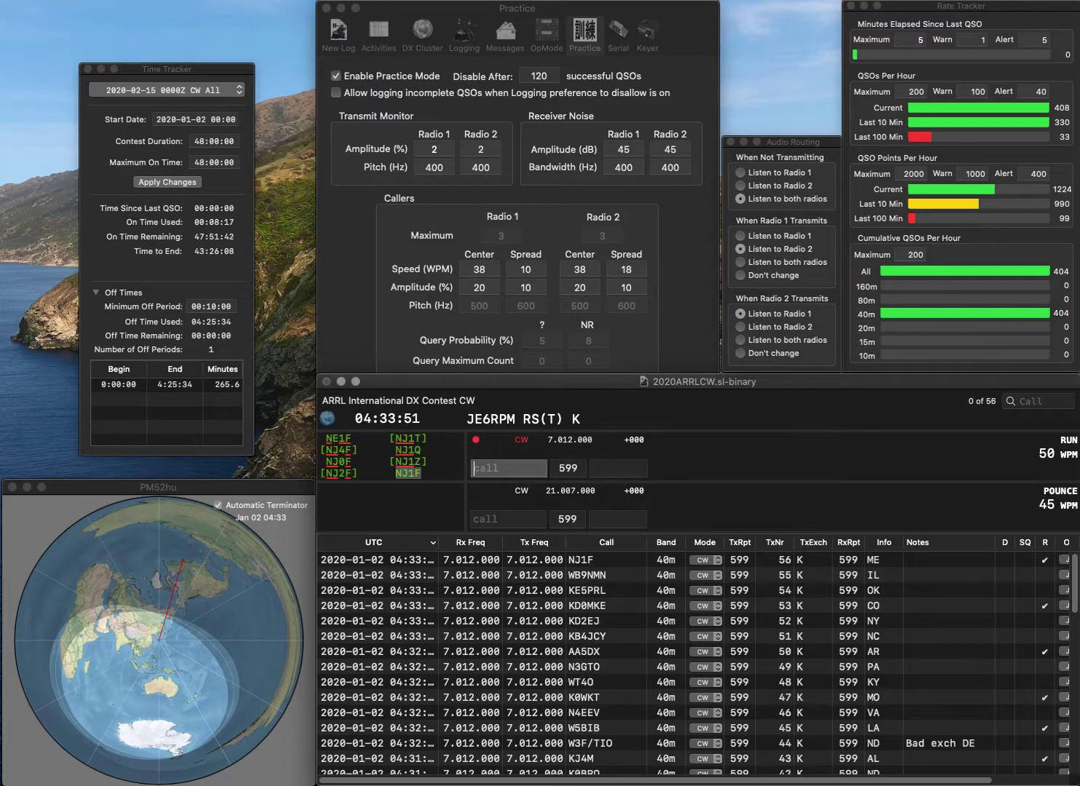
# Log a contact with VE7DXF on the 7.012 MHz run radio with received exchange BC.
pyautogui.write('VE7DXF')
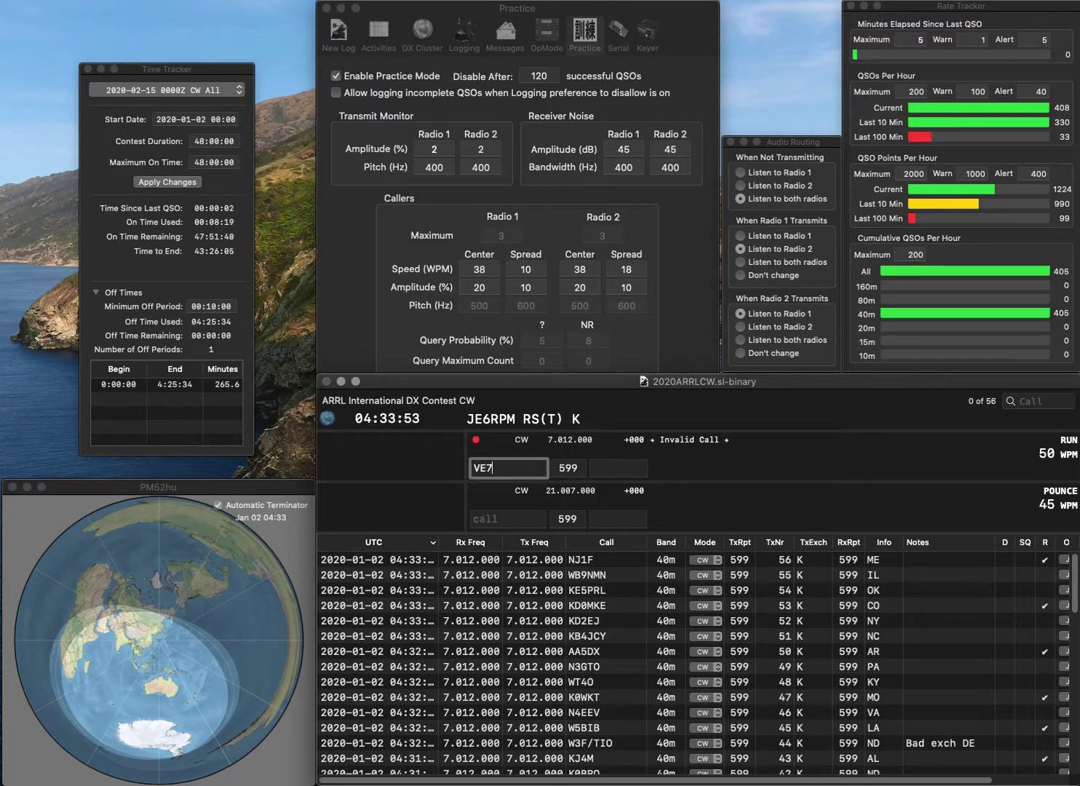
pyautogui.press('space')
pyautogui.write('BC')
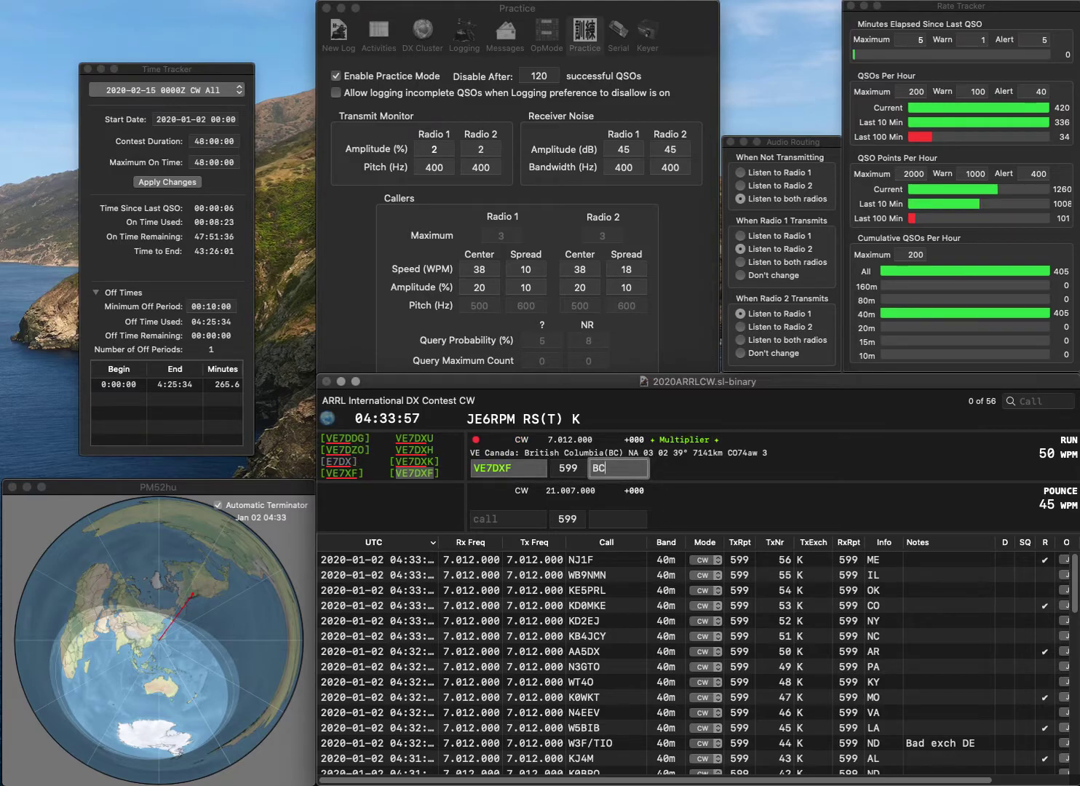
pyautogui.press('Return')
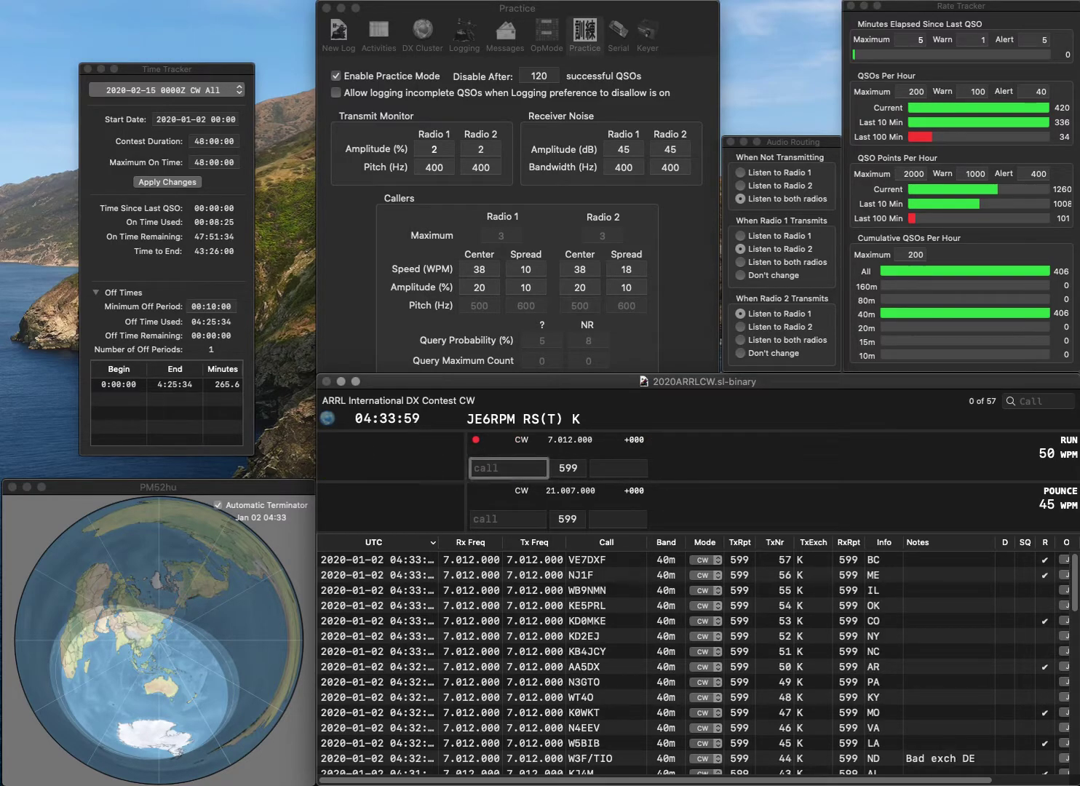
# Log a contact with N4OO on the 7.012 MHz run radio with received exchange KY.
pyautogui.write('00')
pyautogui.press('Left')
pyautogui.press('Left')
pyautogui.write('N4')
pyautogui.press('space')
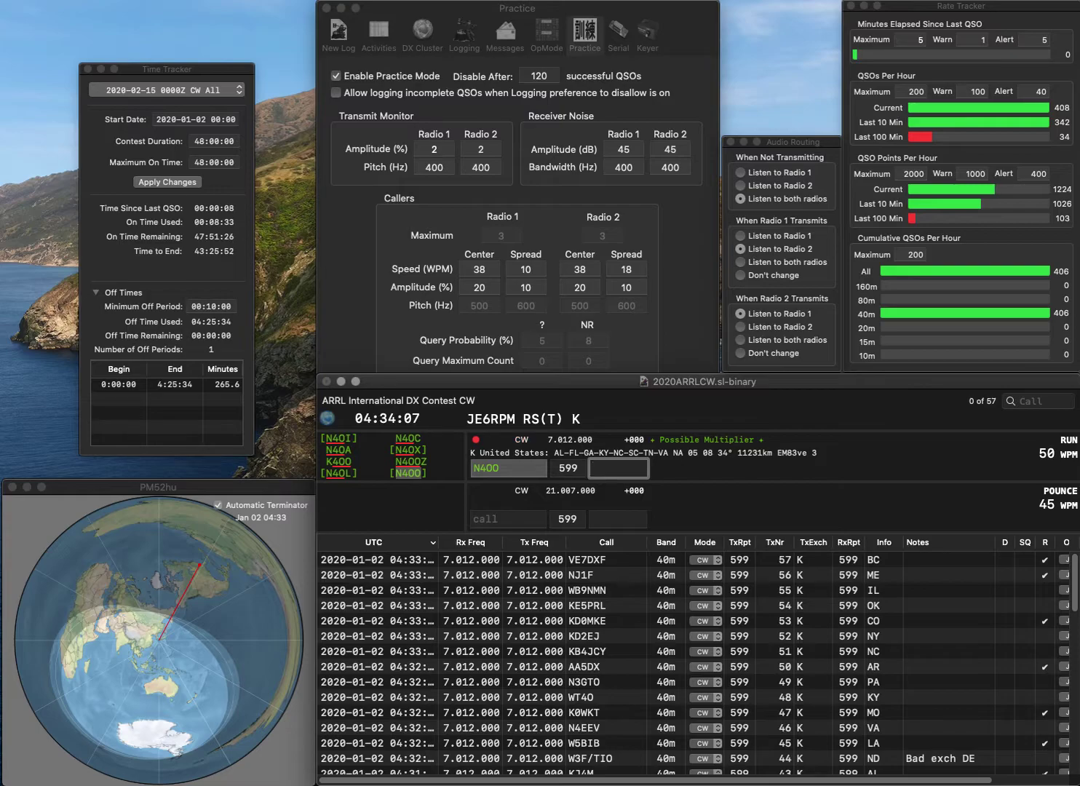
pyautogui.press('Return')
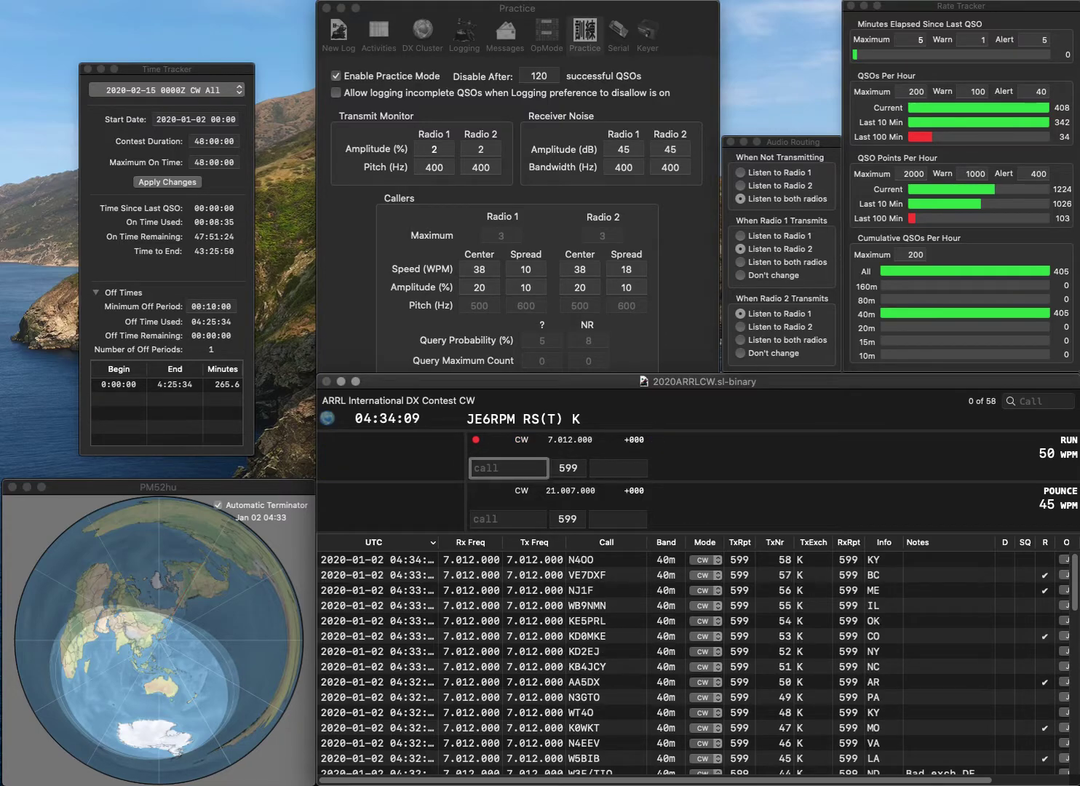
pyautogui.write('KC2QLA')
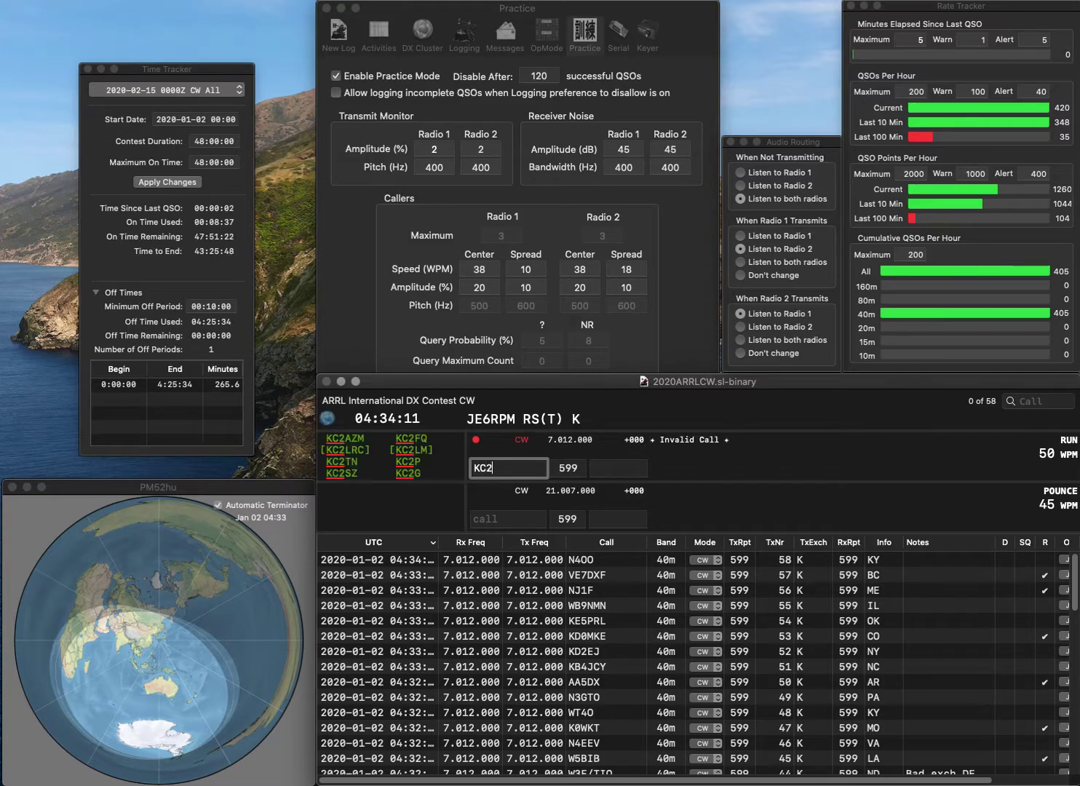
pyautogui.press('space')
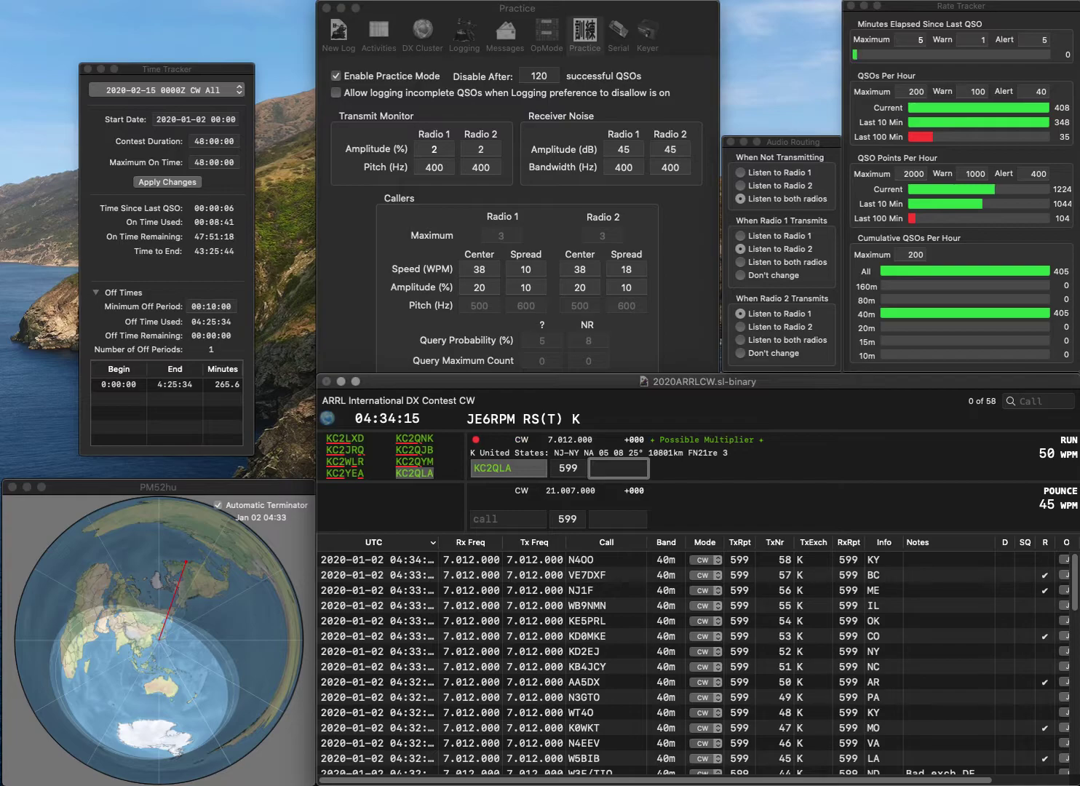
pyautogui.press('Return')
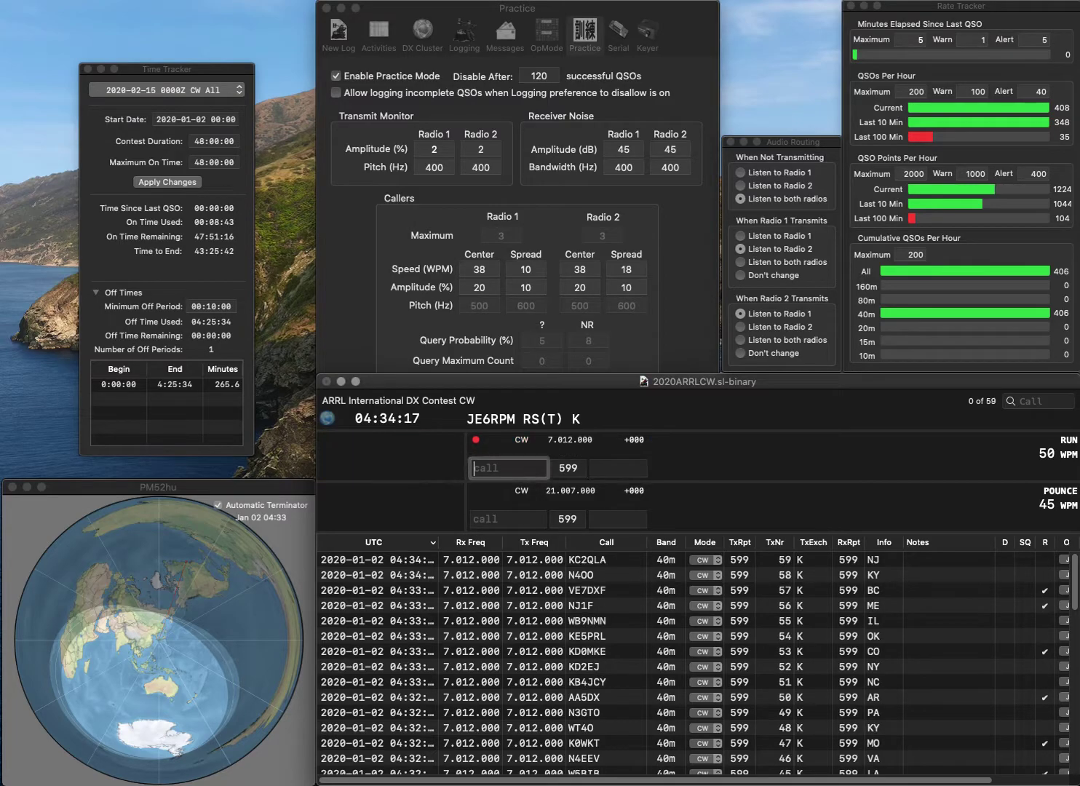
pyautogui.write('N2JQR')
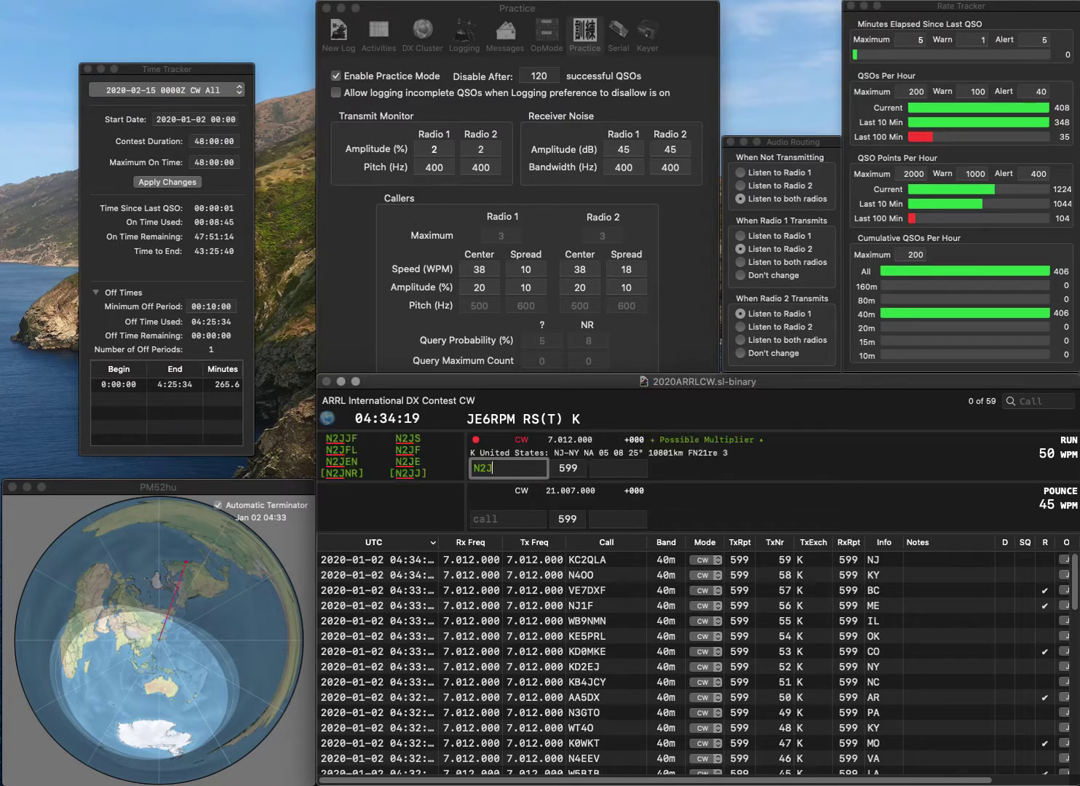
pyautogui.press('space')
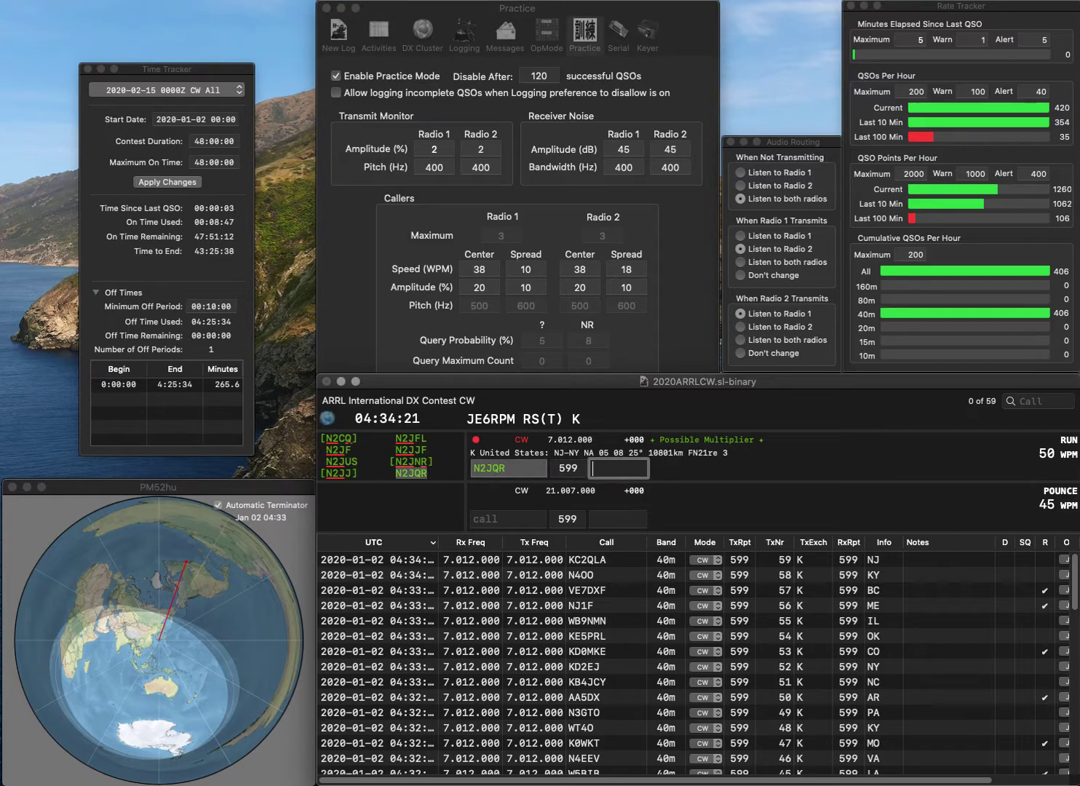
pyautogui.write('N2J')
pyautogui.press('Return')
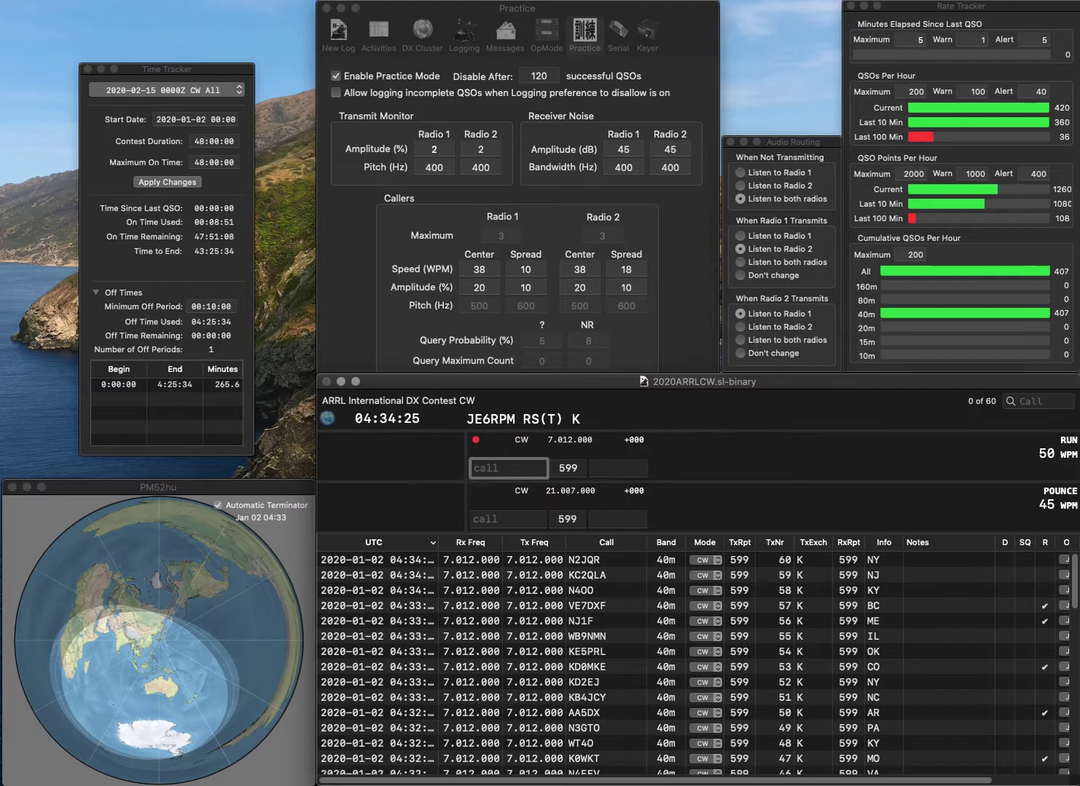
pyautogui.write('KD2')
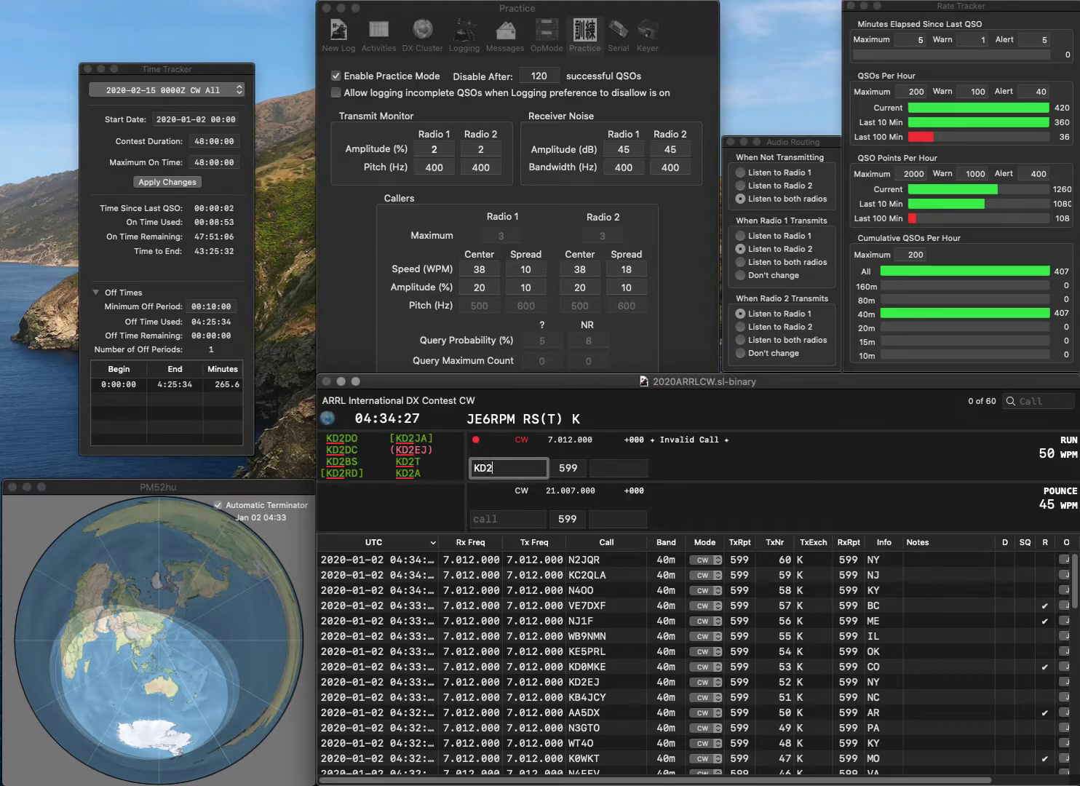
pyautogui.write('OUQ')
pyautogui.press('Return')
pyautogui.write('NY')
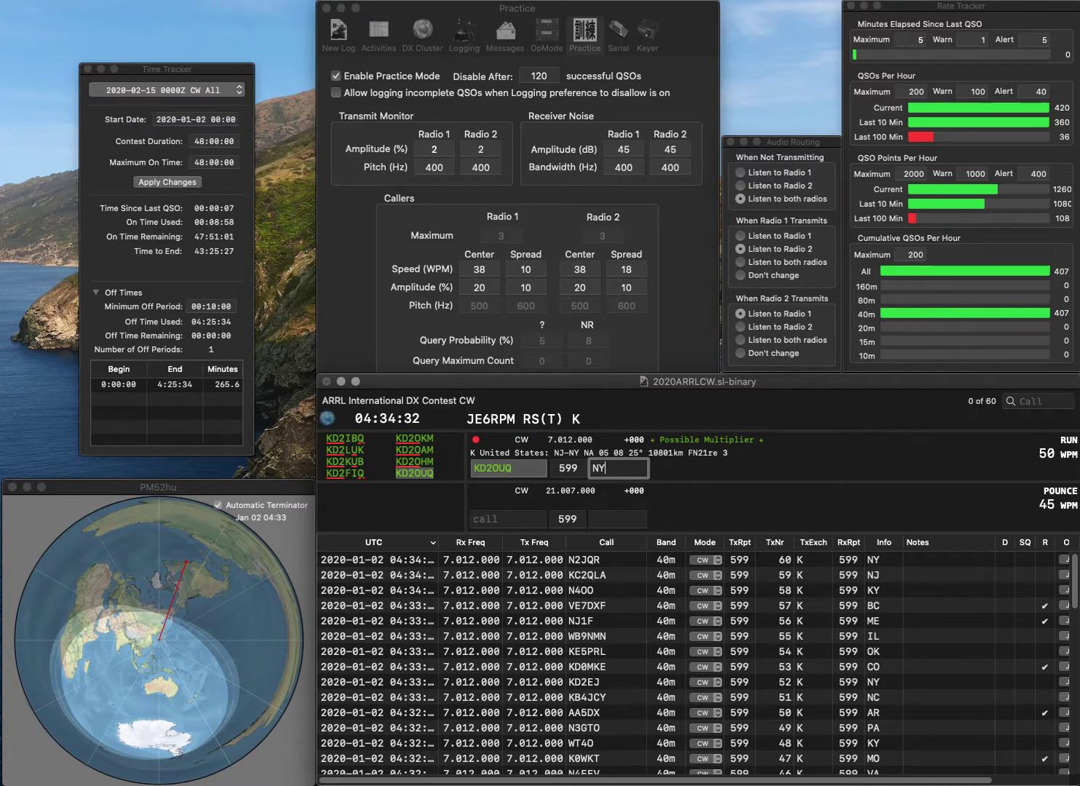
pyautogui.press('Return')
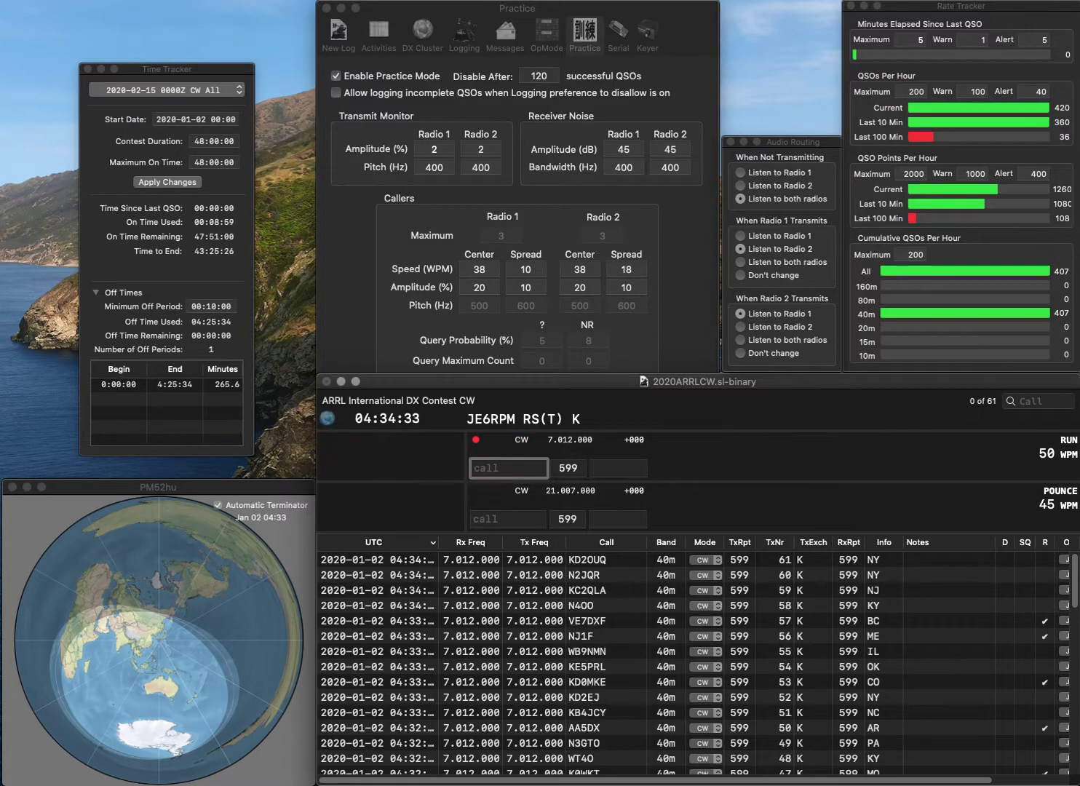
# Log a contact with W2VRK on the 7.012 MHz run radio with received exchange NJ.
pyautogui.write('W')
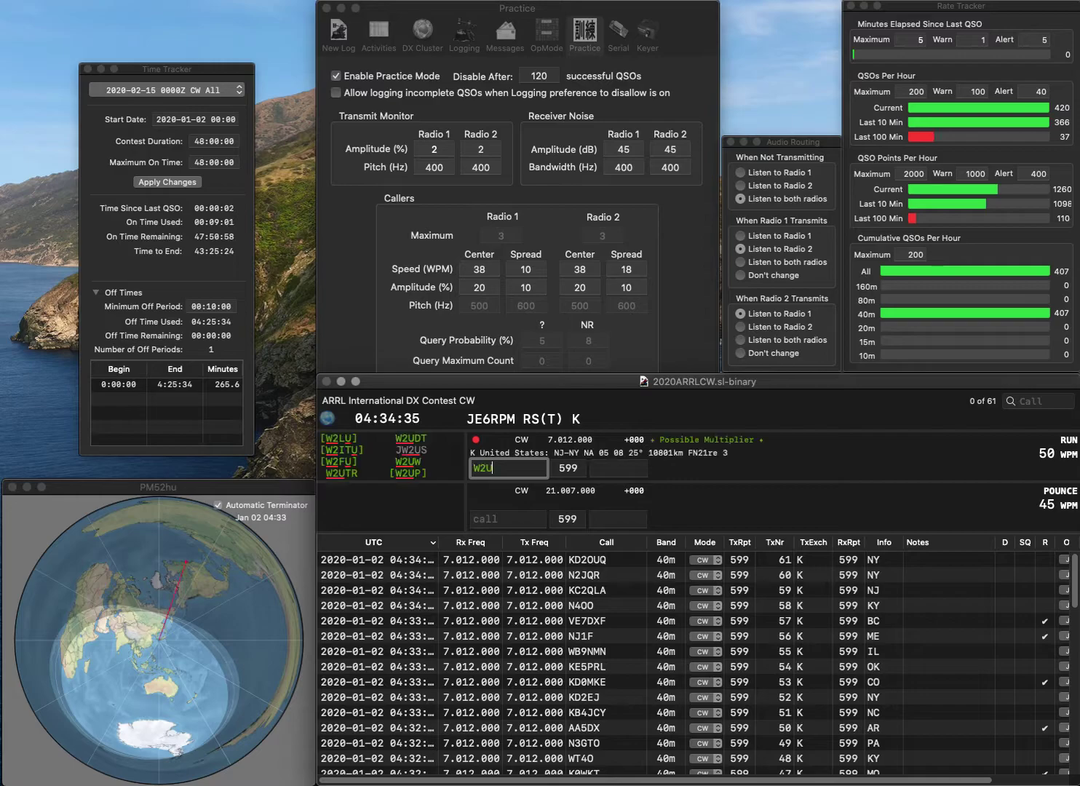
pyautogui.write('2')
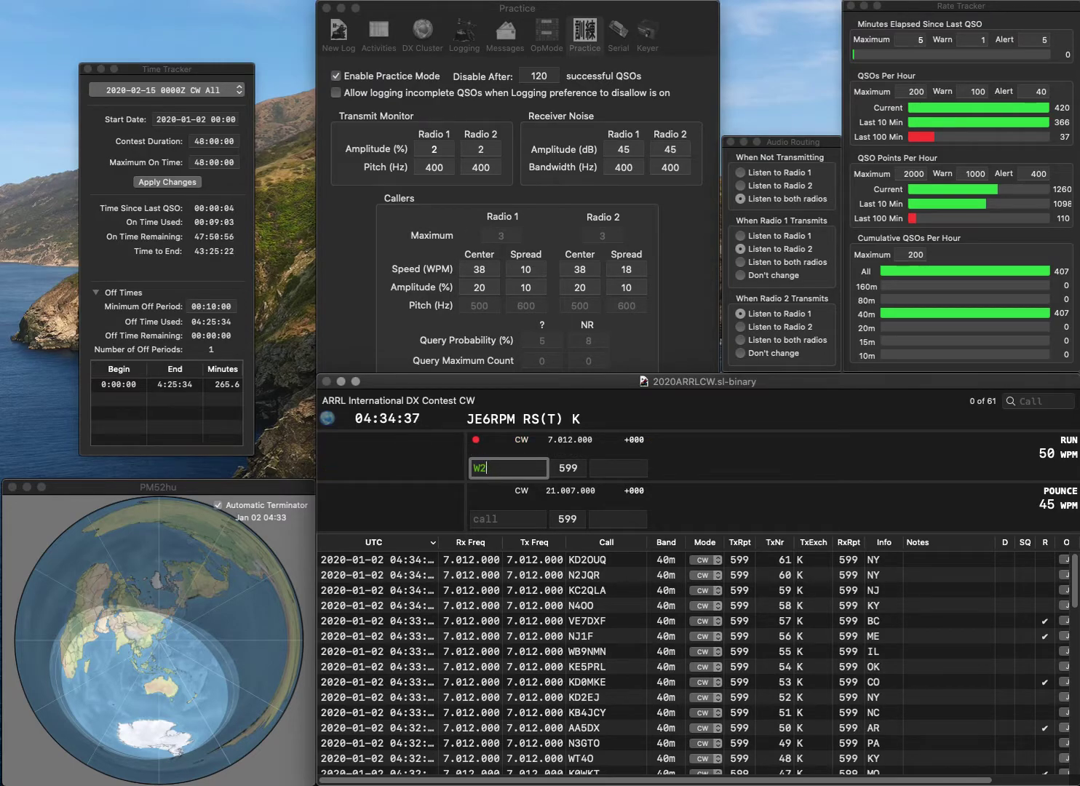
pyautogui.write('Y')
pyautogui.press('BackSpace')
pyautogui.write('VRK')
pyautogui.press('Tab')
pyautogui.write('N')
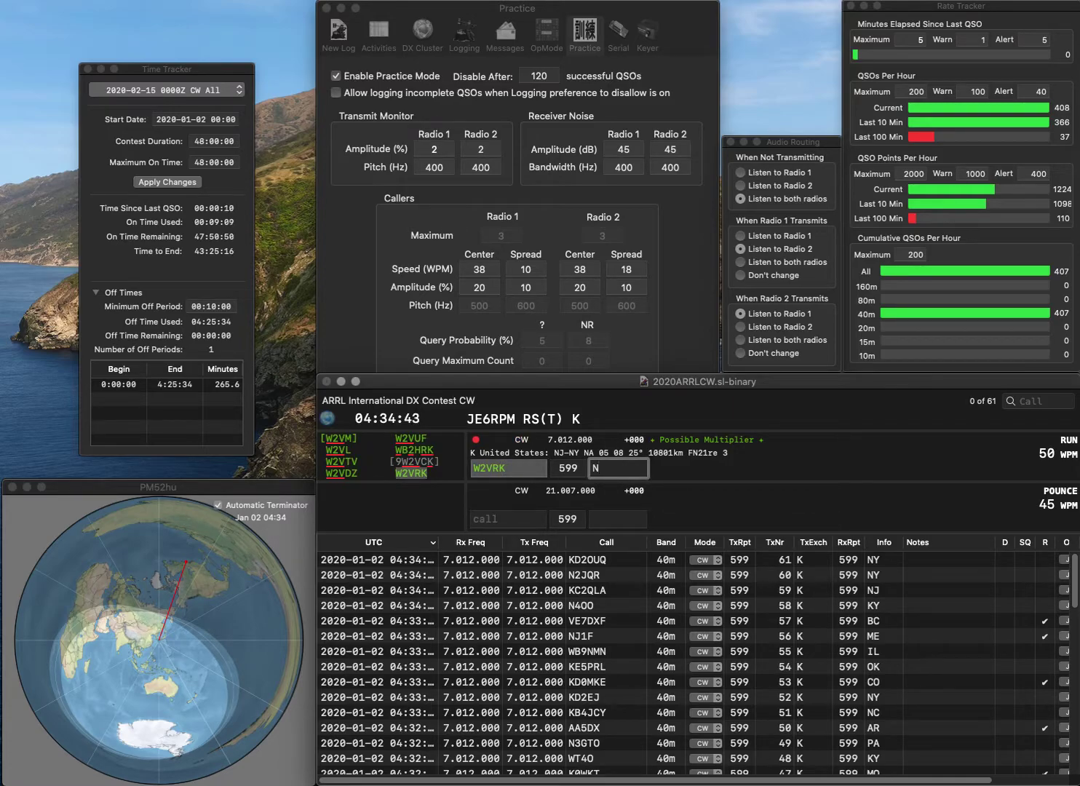
pyautogui.press('Return')
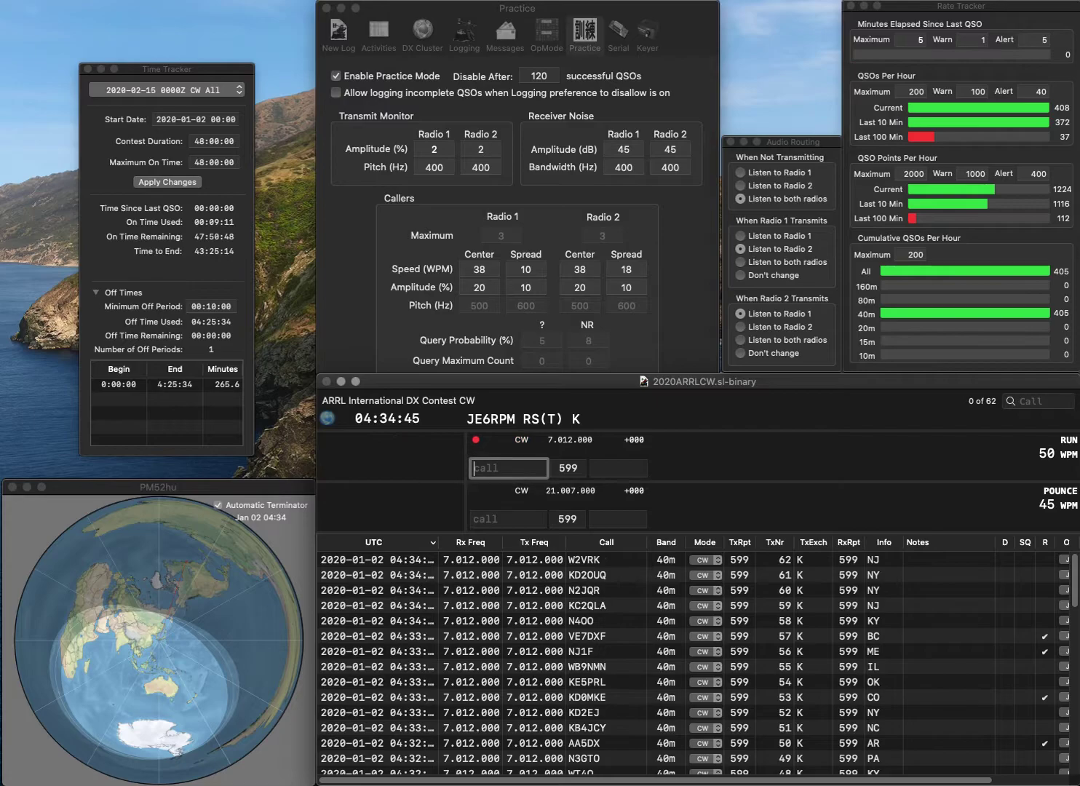
# Log a contact with W7MEM on the 7.012 MHz run radio with received exchange ID.
pyautogui.write('W7MEM')
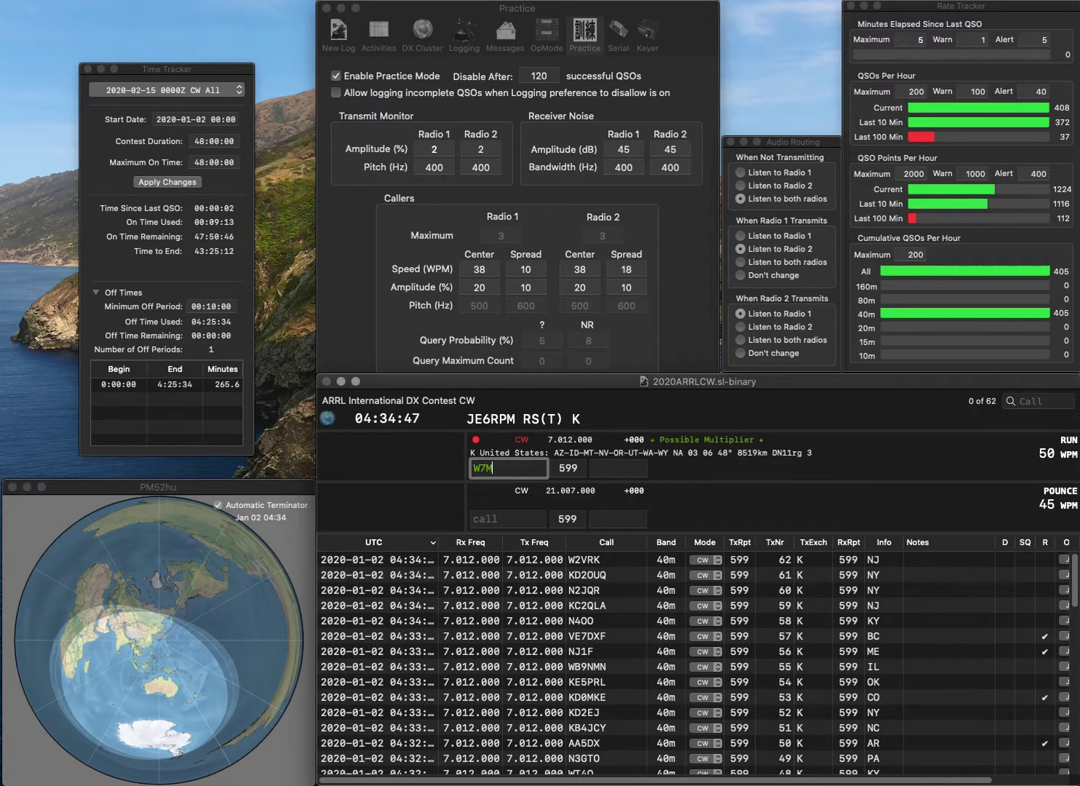
pyautogui.press('space')
pyautogui.write('ID')
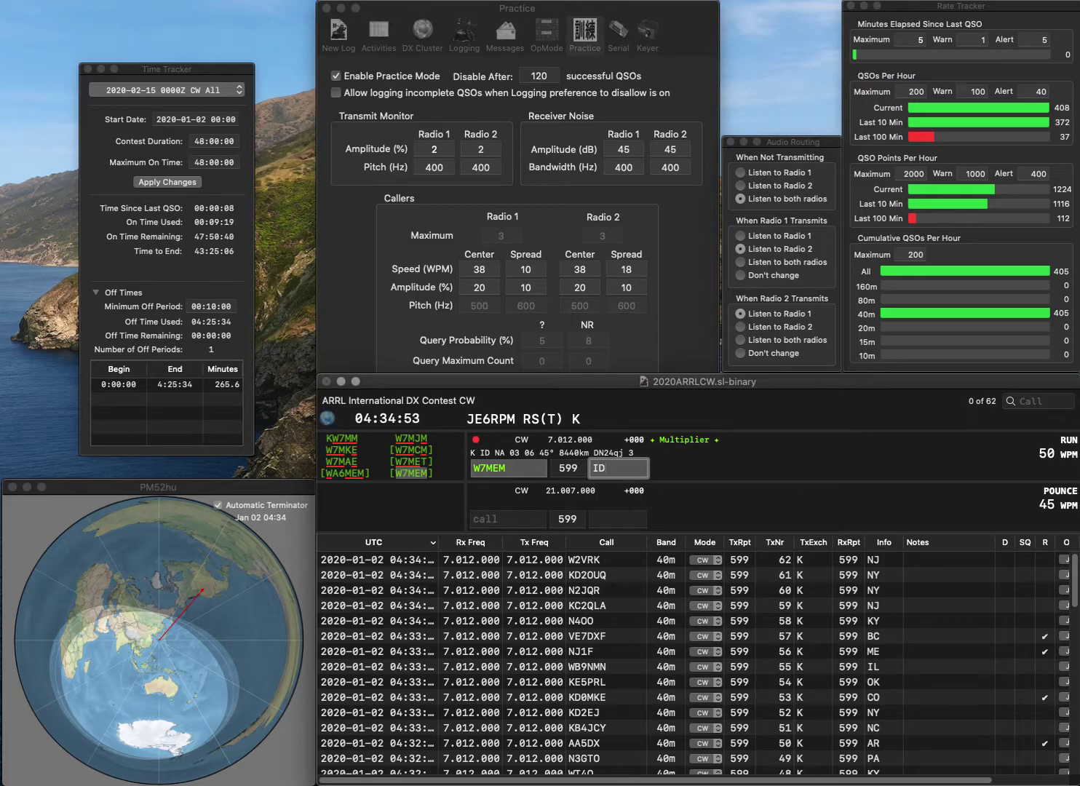
pyautogui.press('Return')
# Log a contact with NU4Y on the 7.012 MHz run radio with received exchange FL.
pyautogui.write('N4Y')
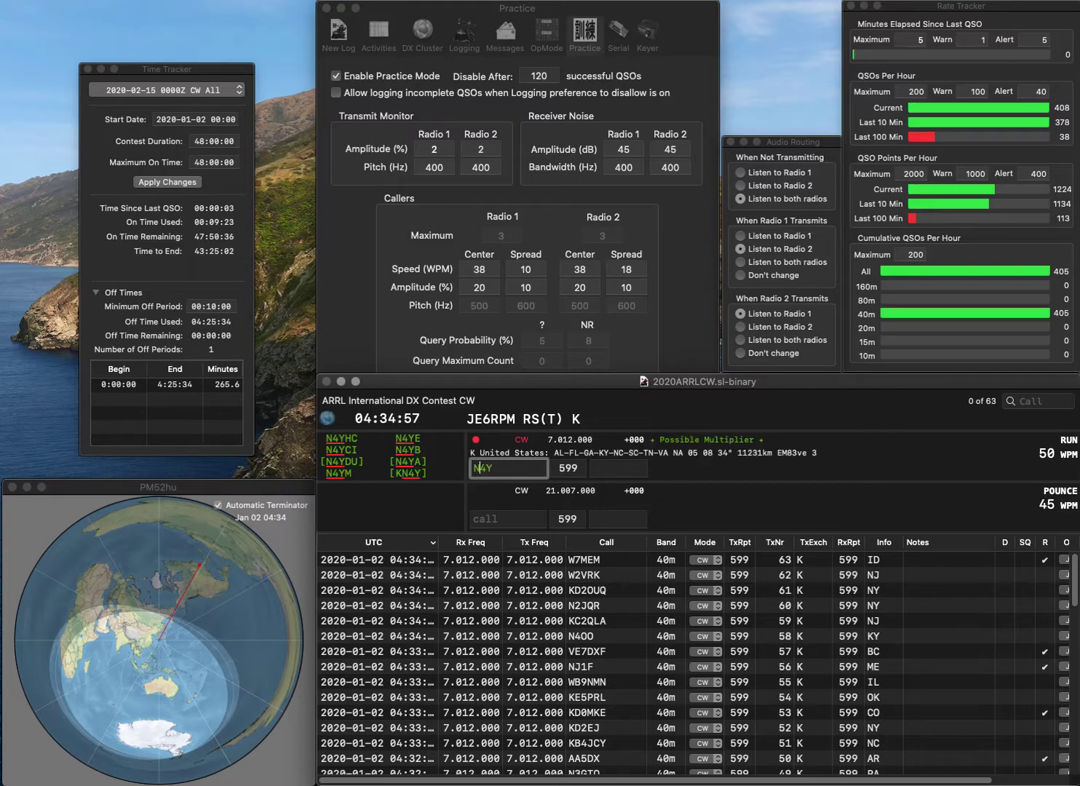
pyautogui.write('U')
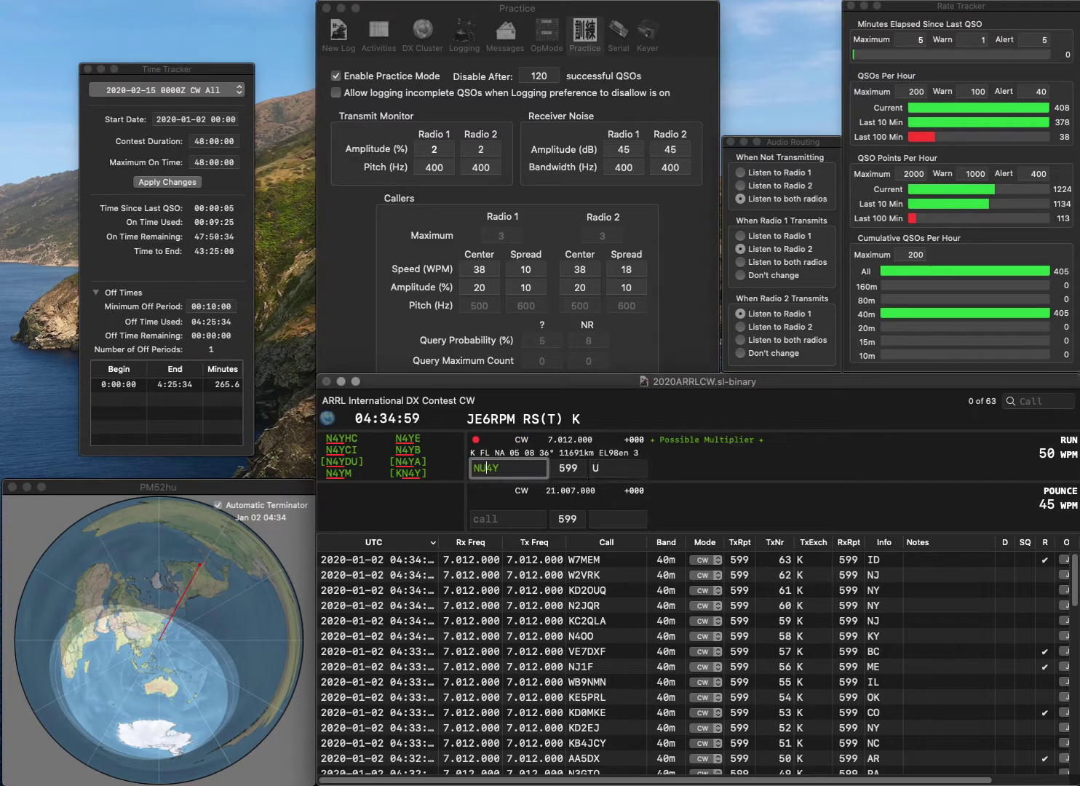
pyautogui.press('Return')
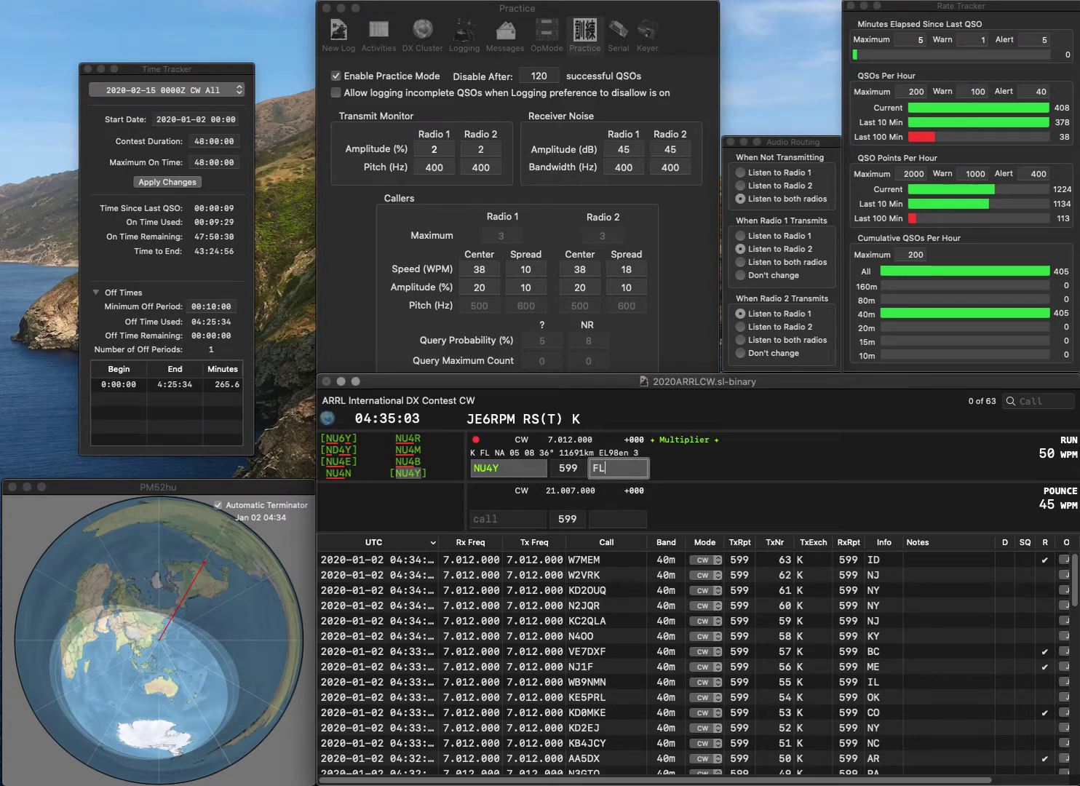
pyautogui.press('Return')
# Log a contact with N5NA on the 7.012 MHz run radio with received exchange LA.
pyautogui.write('N5NA')
pyautogui.press('Return')
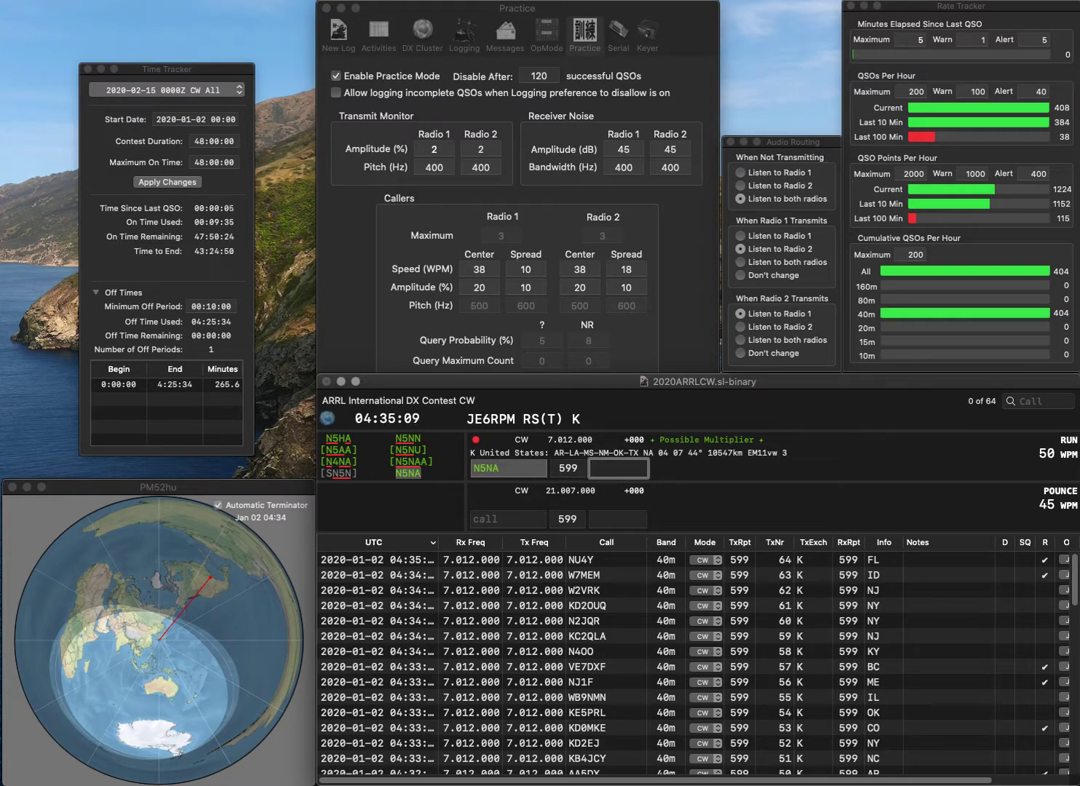
pyautogui.write('LA')
pyautogui.press('Return')
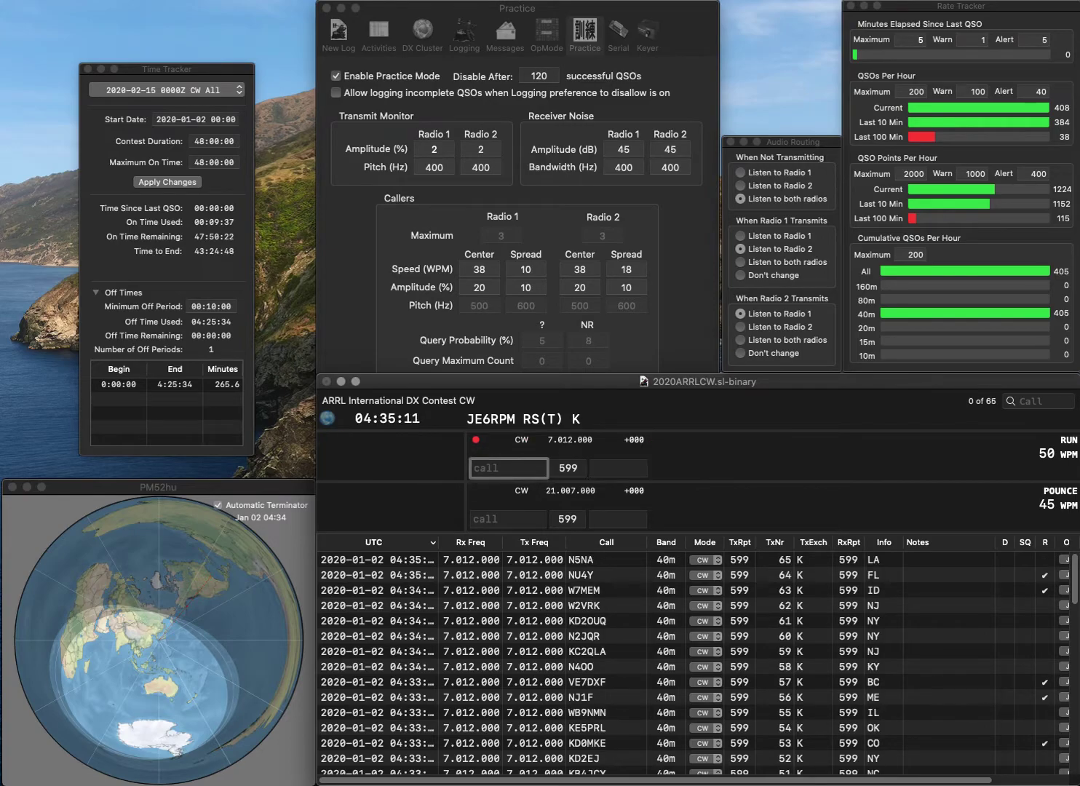
pyautogui.write('AG6GL')
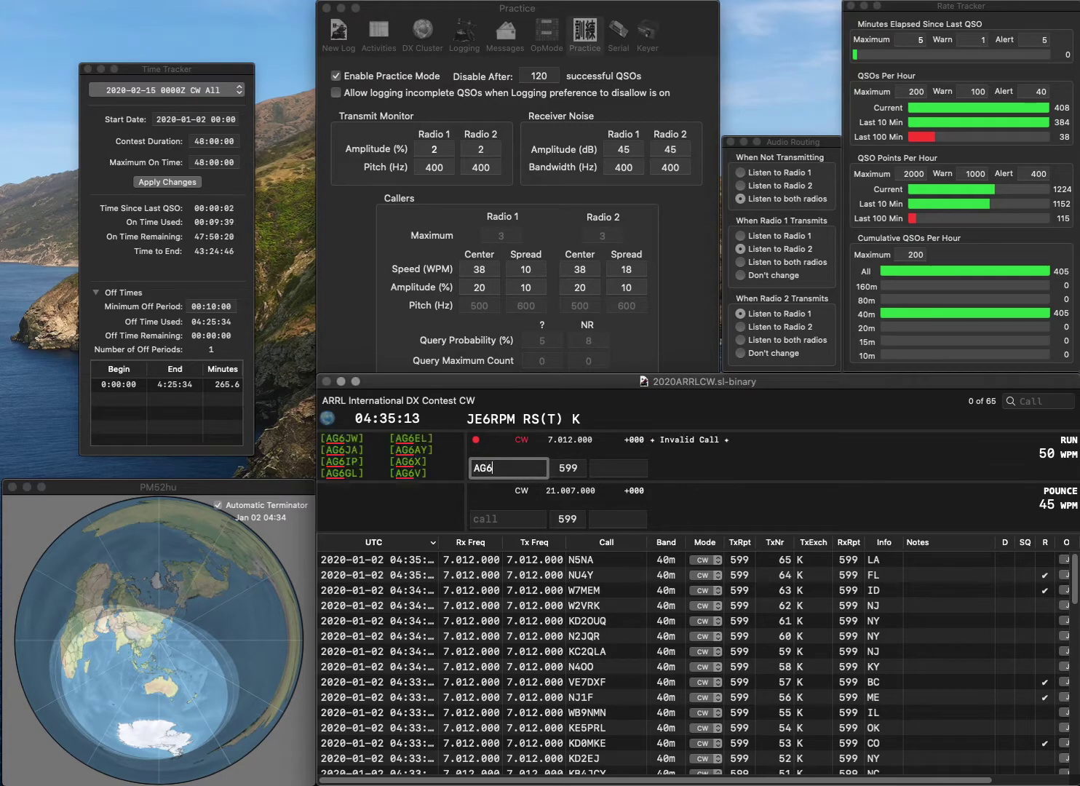
pyautogui.press('Return')
pyautogui.write('CA')
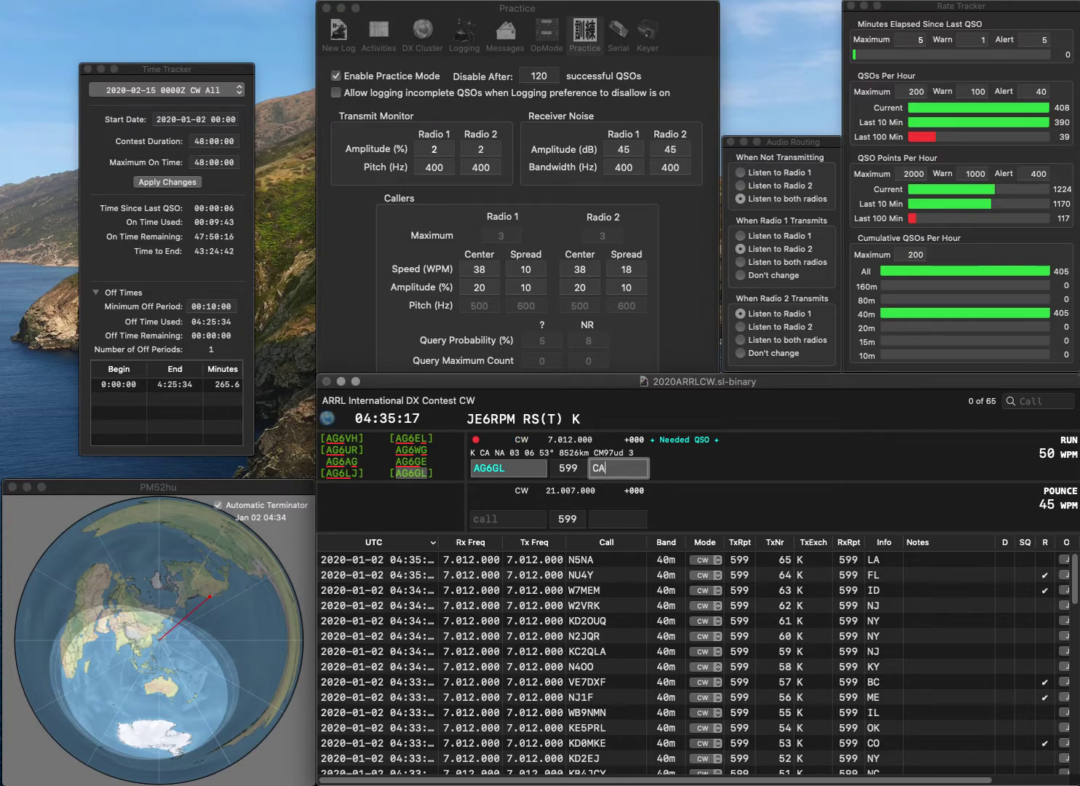
pyautogui.press('Return')
pyautogui.write('V')
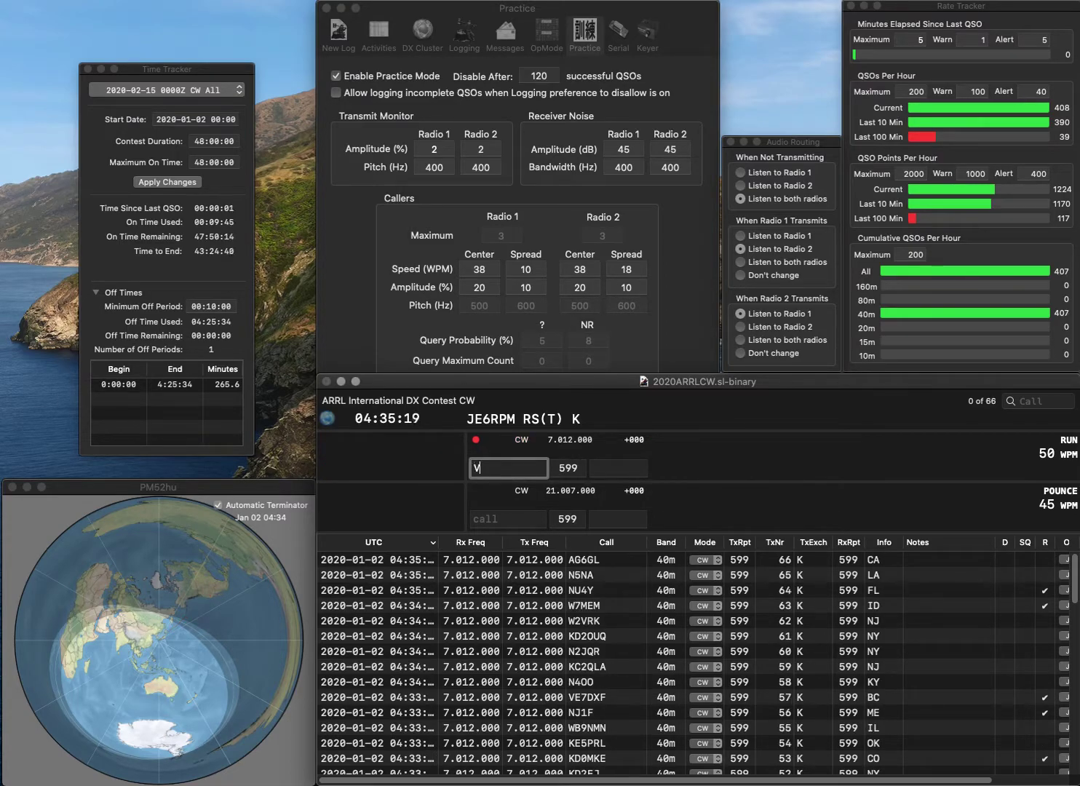
pyautogui.write('E6MRV')
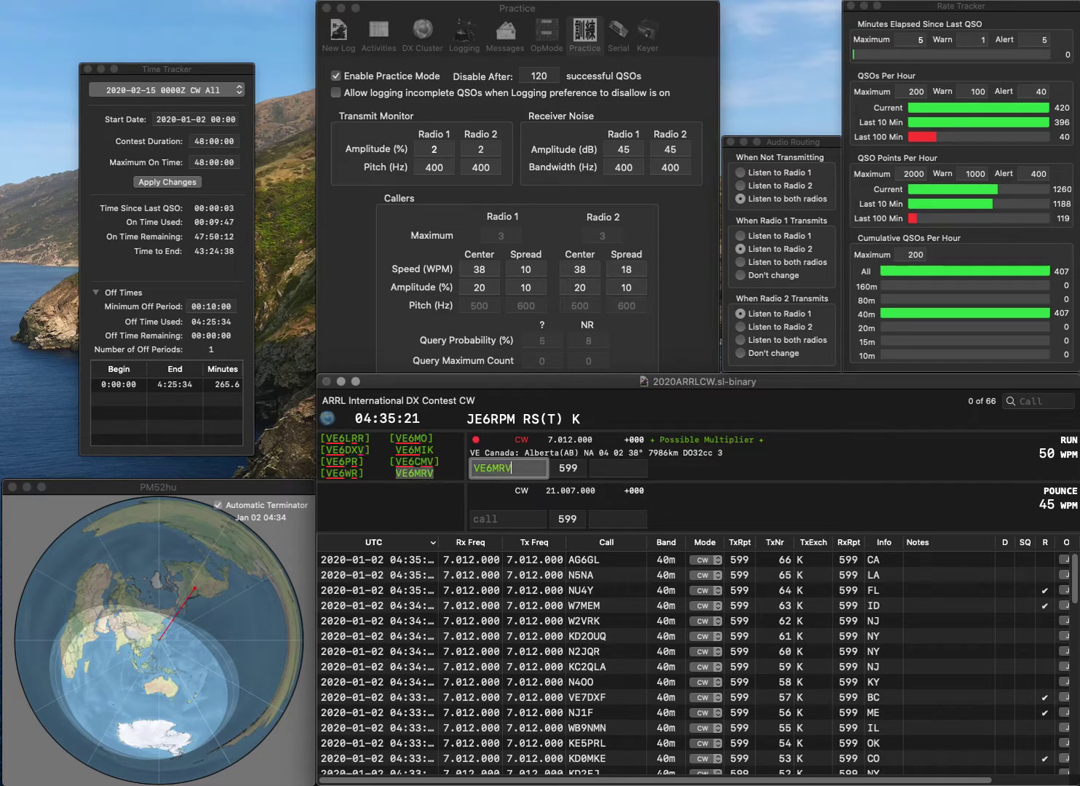
pyautogui.press('space')
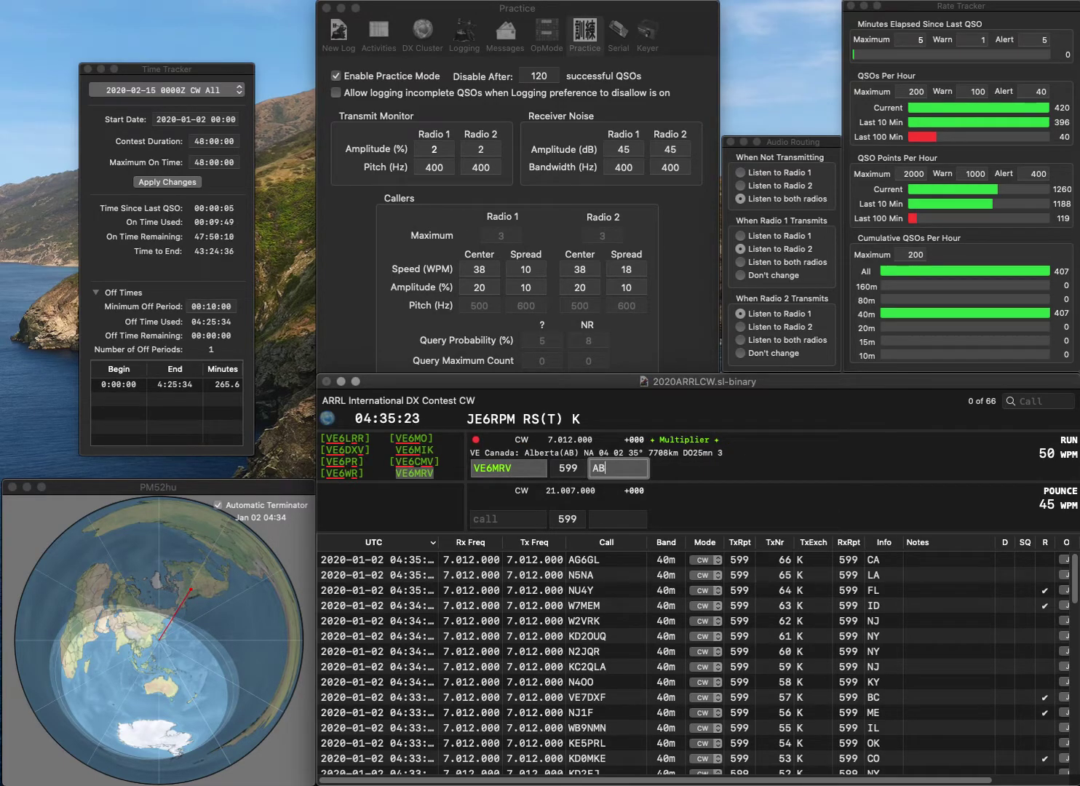
pyautogui.press('Return')
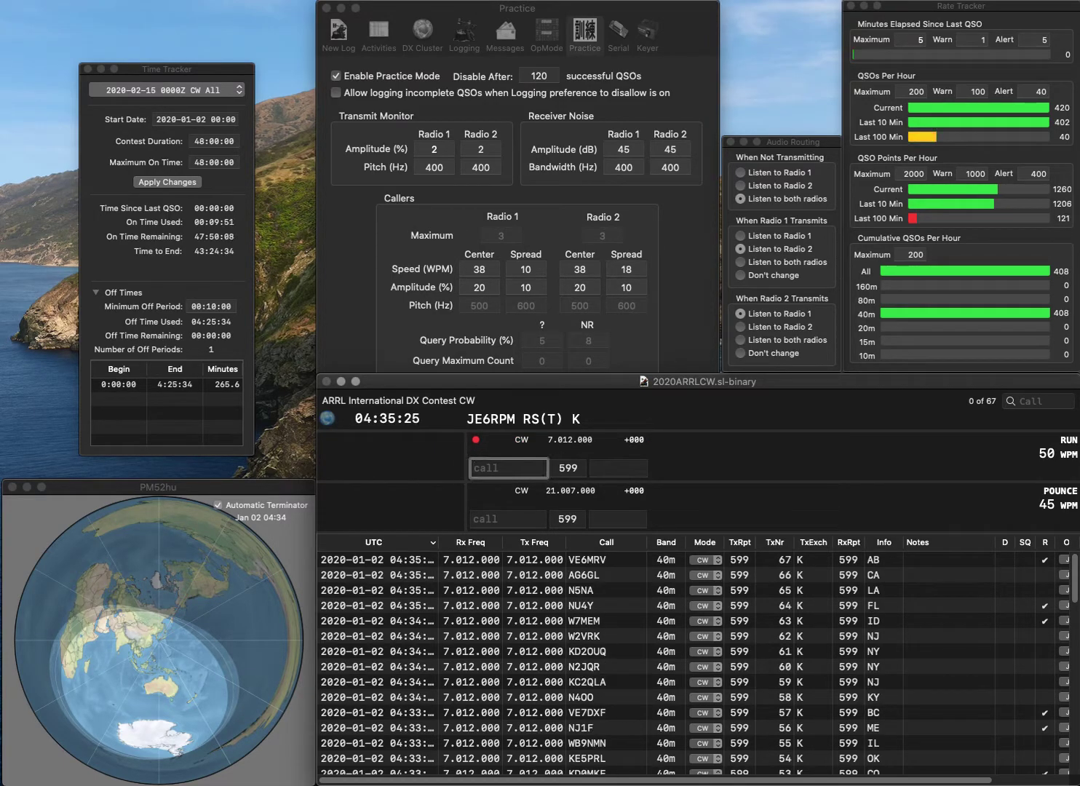
pyautogui.write('N7TU')
pyautogui.press('space')
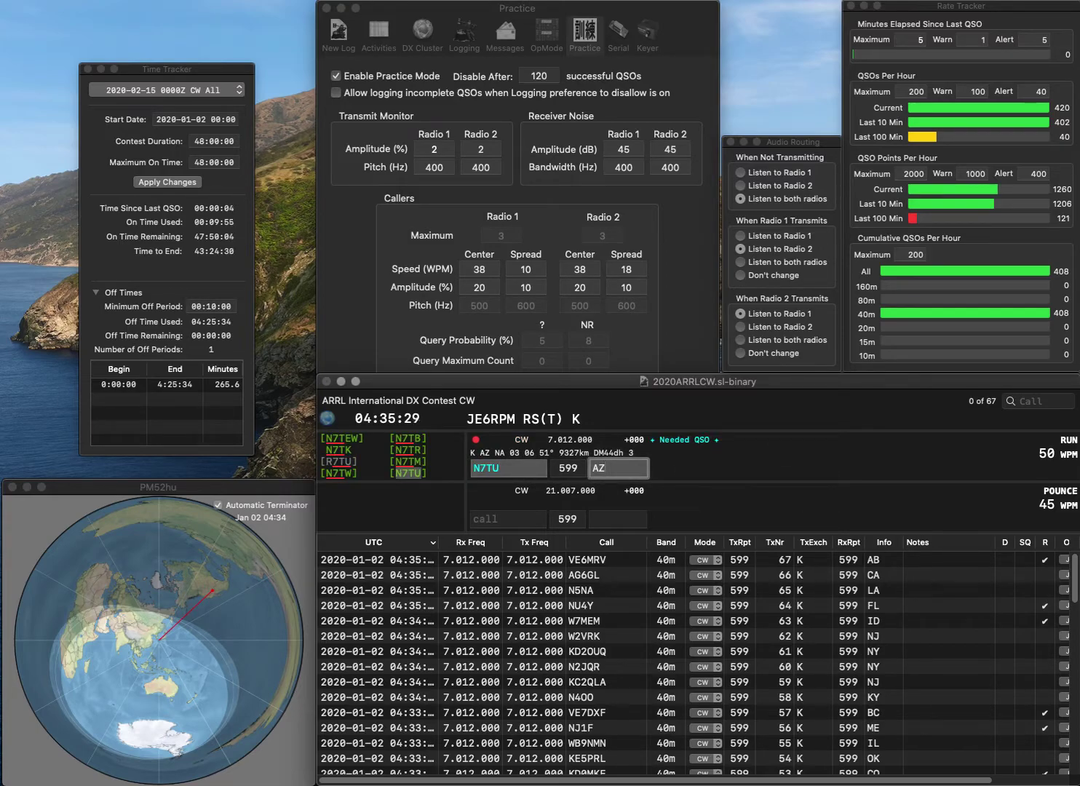
pyautogui.press('Return')
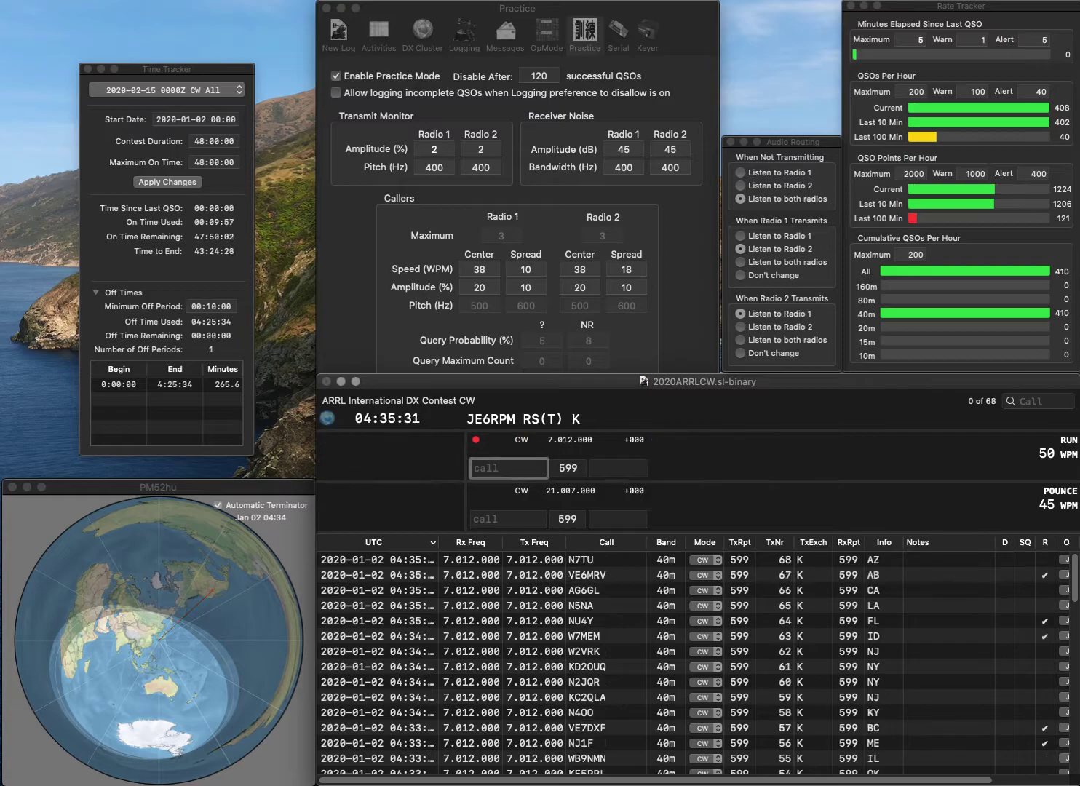
pyautogui.write('9PL/7')
pyautogui.press('space')
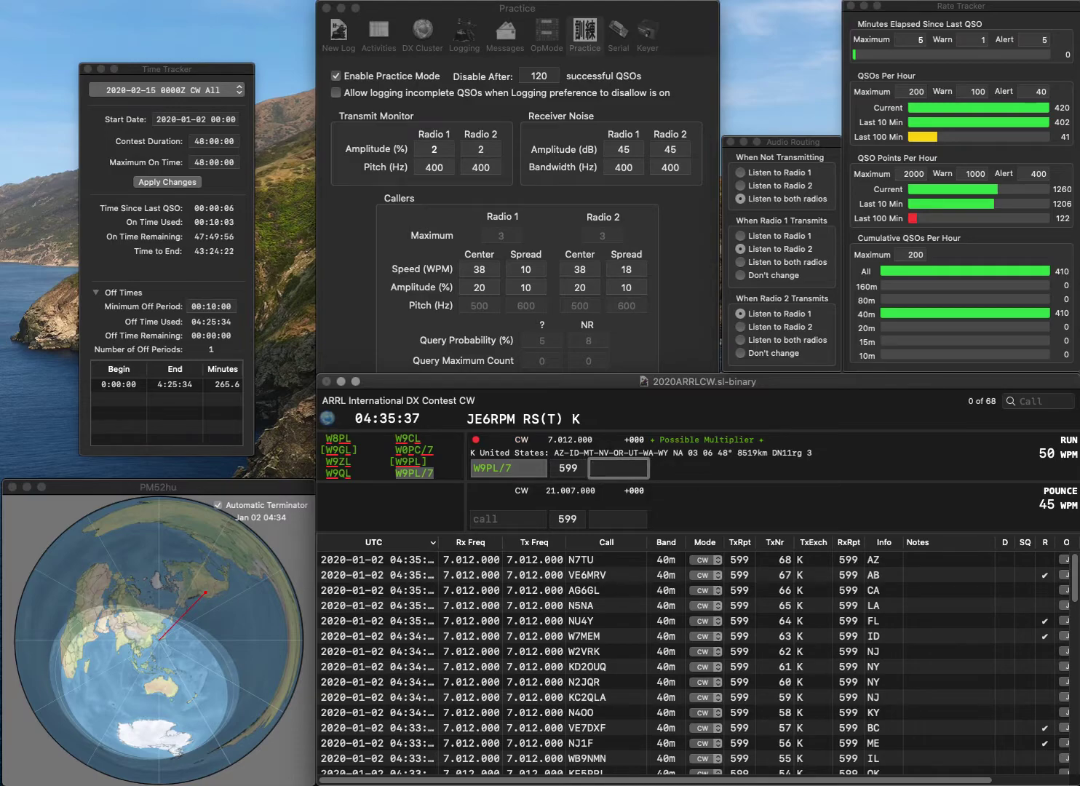
pyautogui.write('WA')
pyautogui.press('Return')
# Log a contact with K6LPO on the 7.012 MHz run radio with received exchange CA.
pyautogui.write('K')
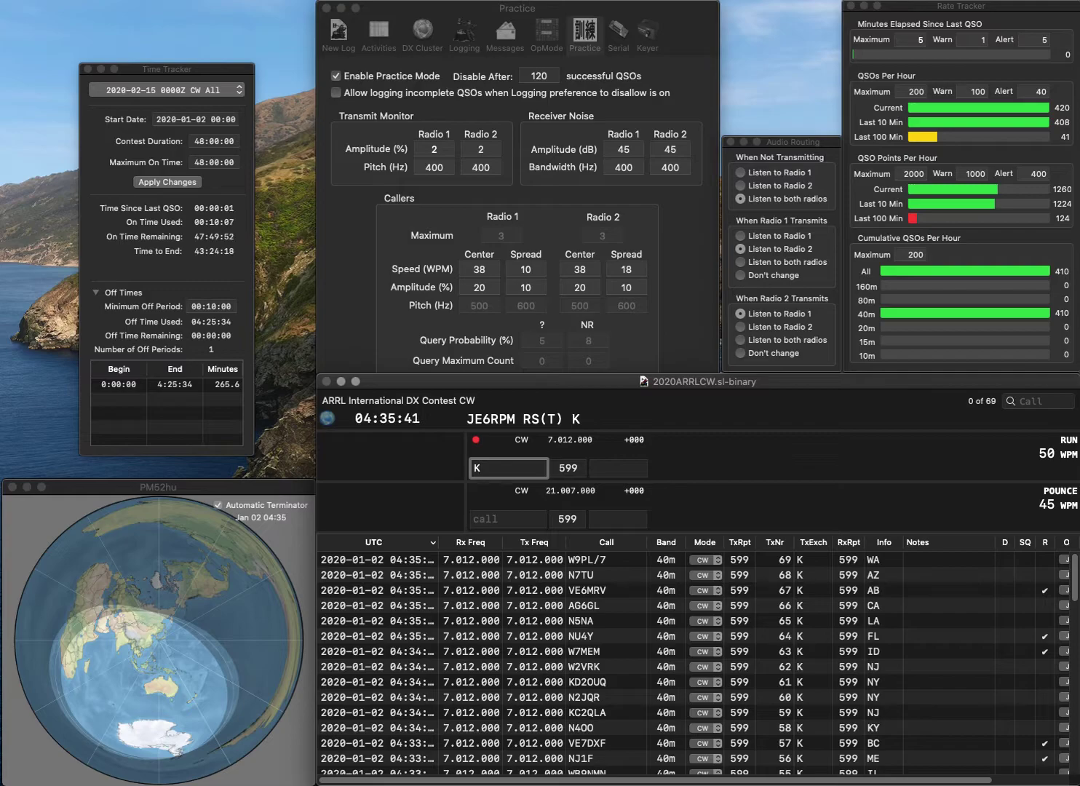
pyautogui.write('6LPO')
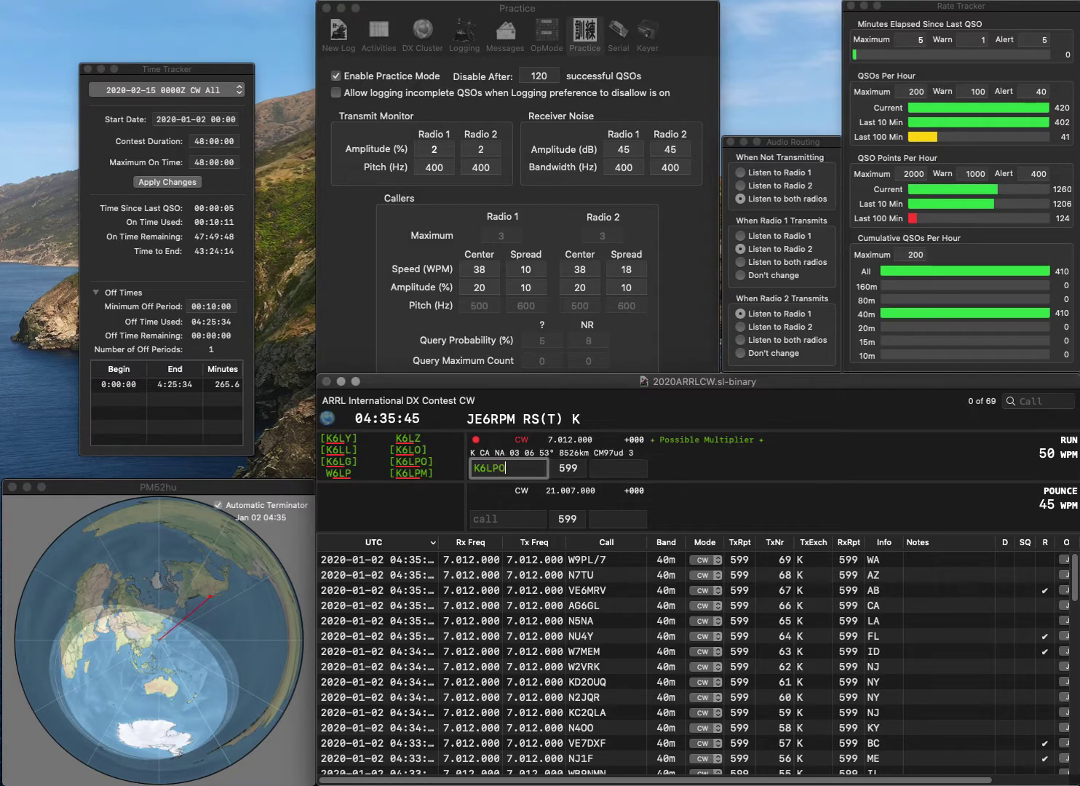
pyautogui.press('Return')
pyautogui.write('CA')
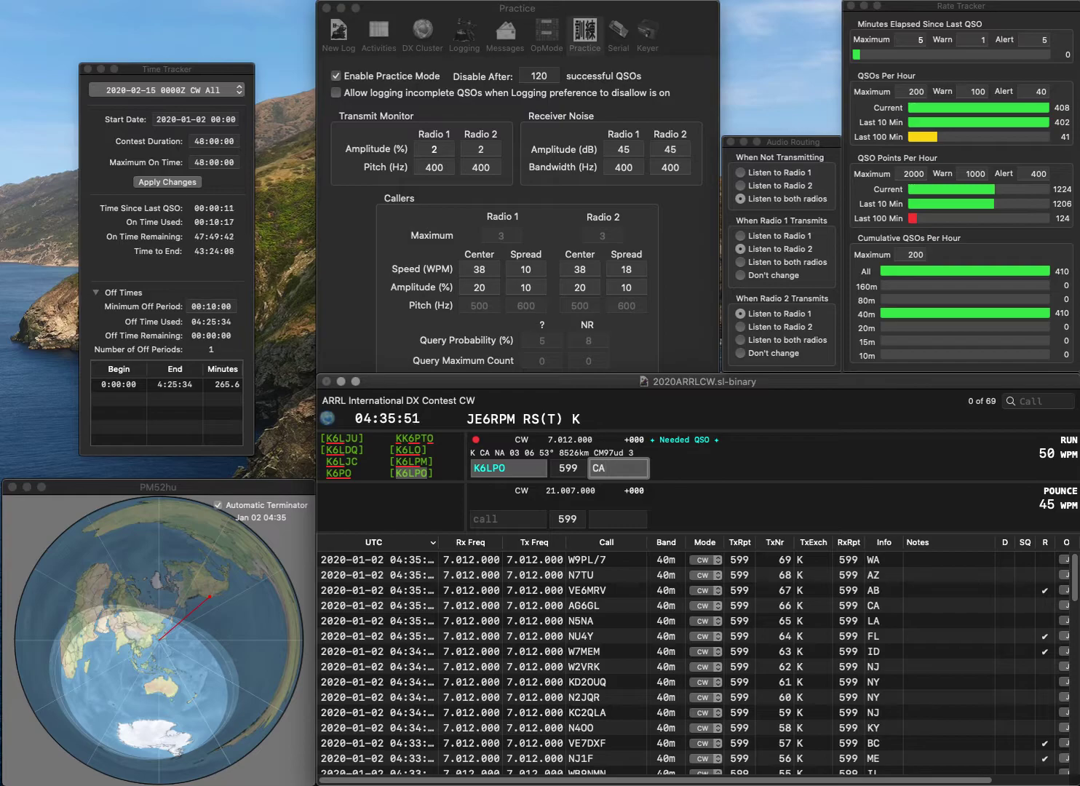
pyautogui.press('Return')
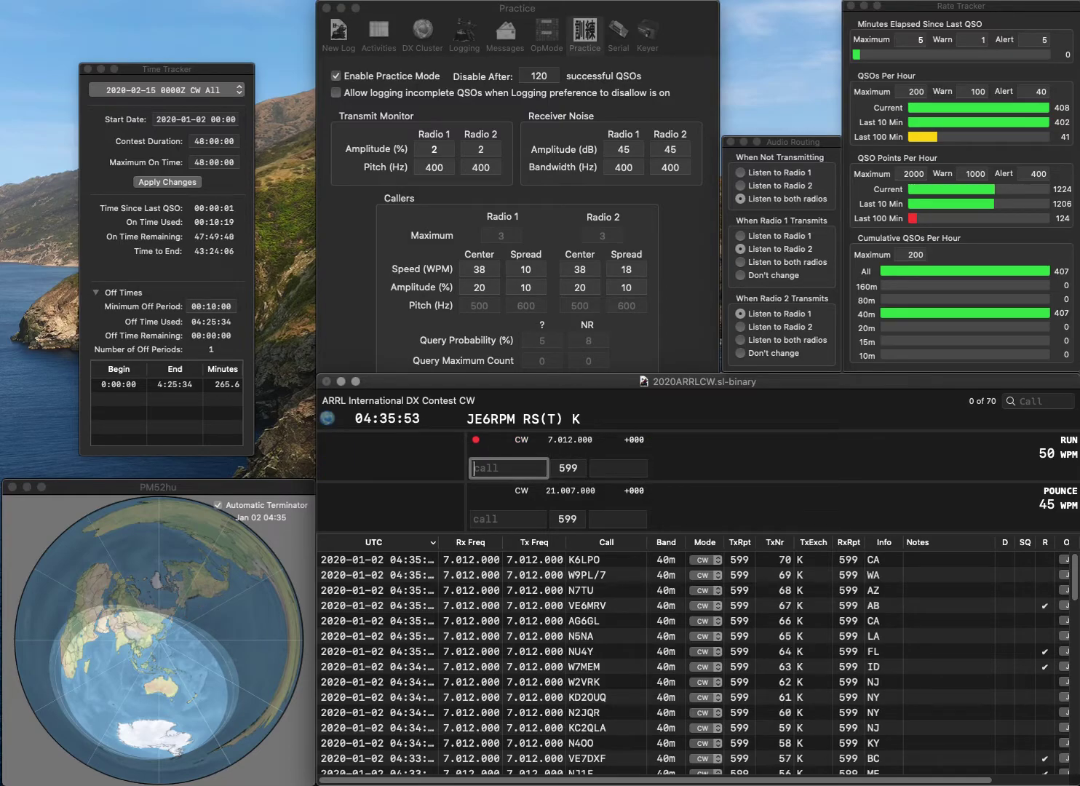
pyautogui.write('KC7KF')
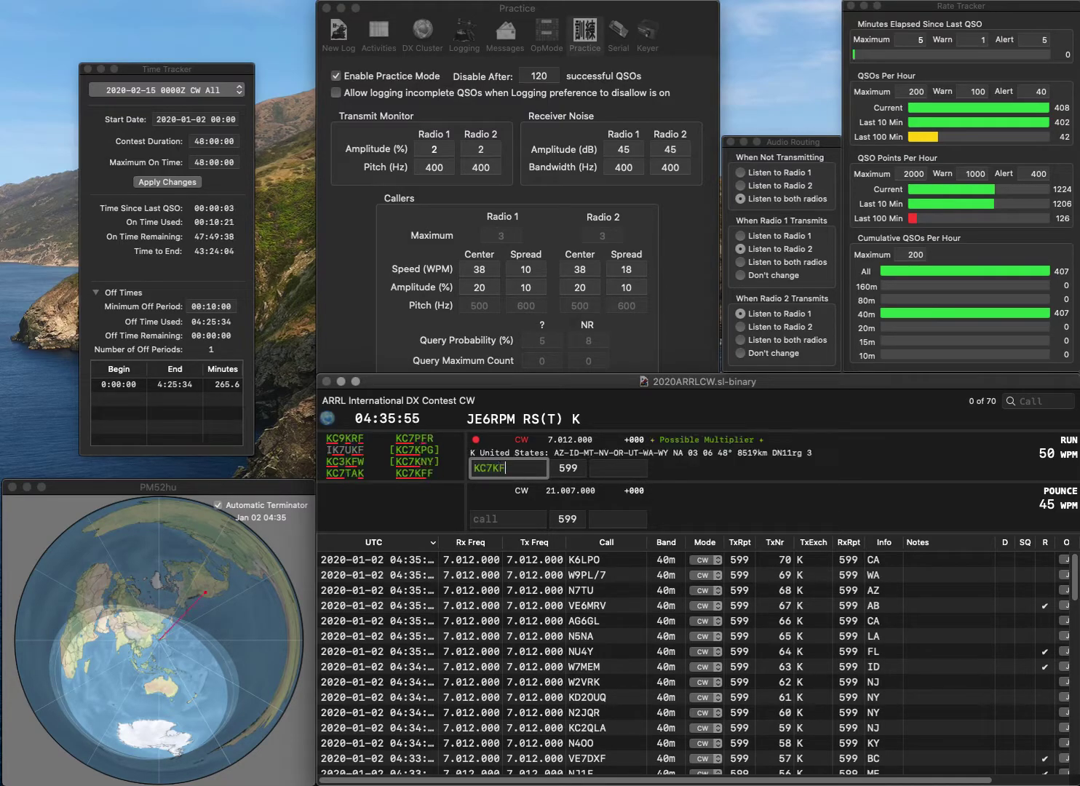
pyautogui.write('F')
pyautogui.press('space')
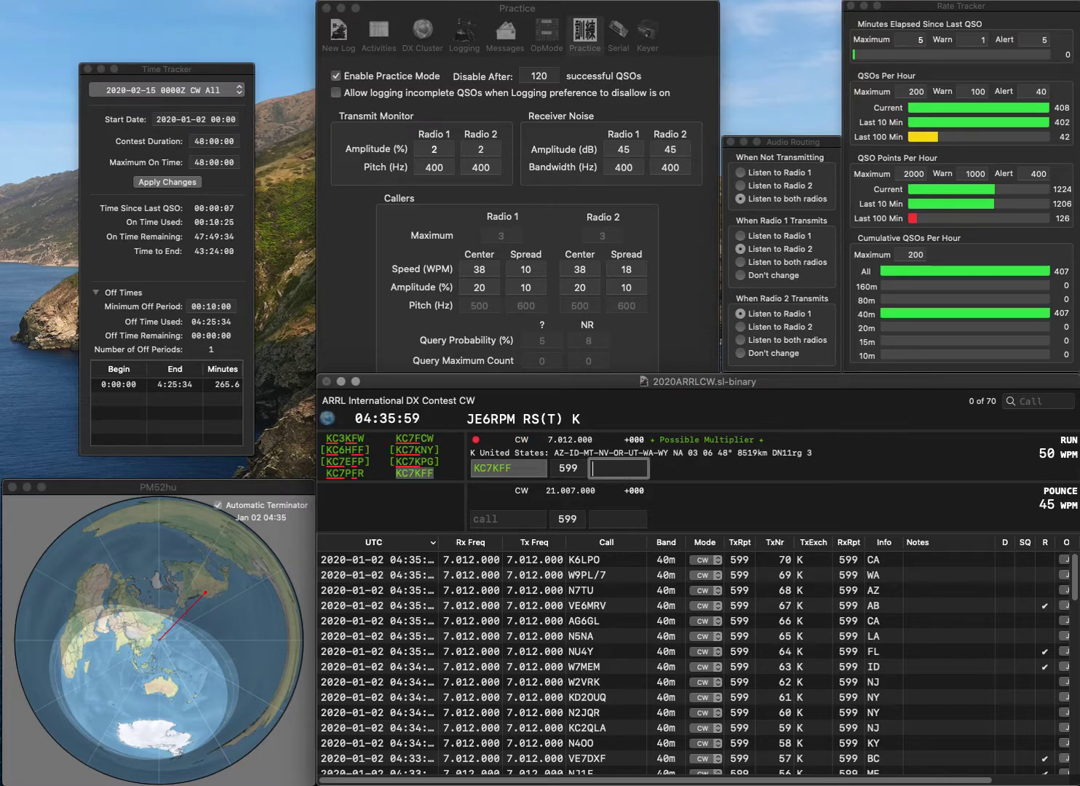
pyautogui.write('T')
pyautogui.press('Return')
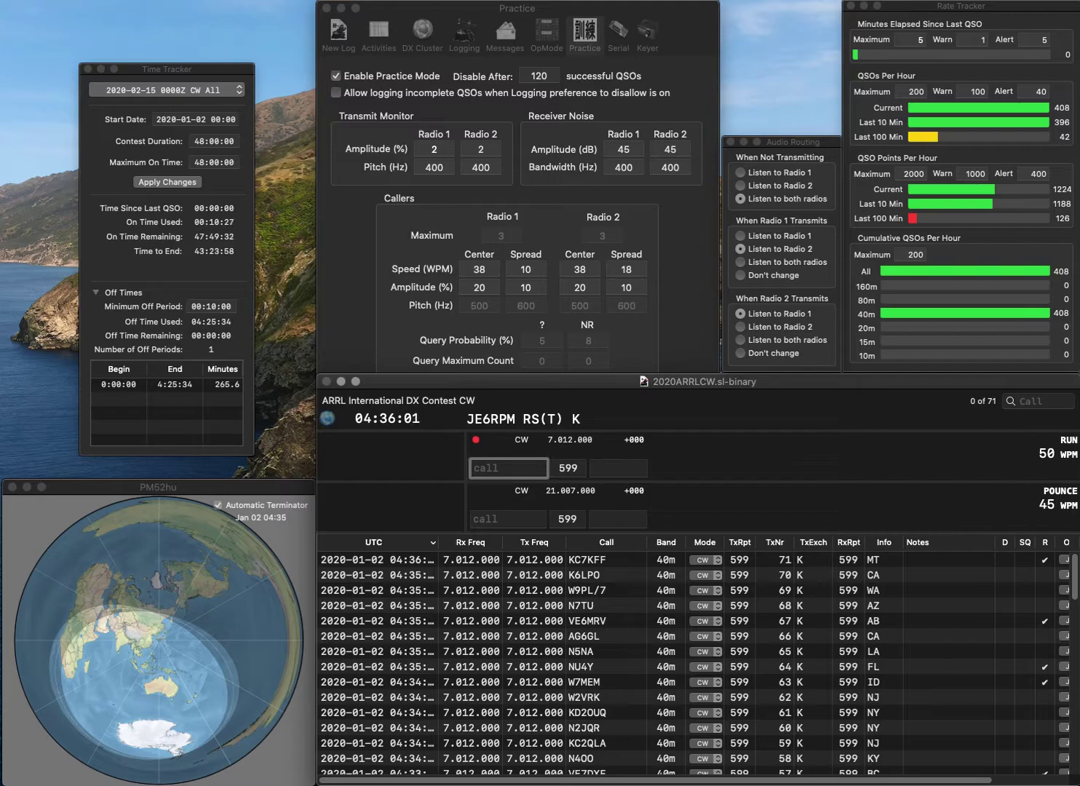
pyautogui.write('AA2HJ')
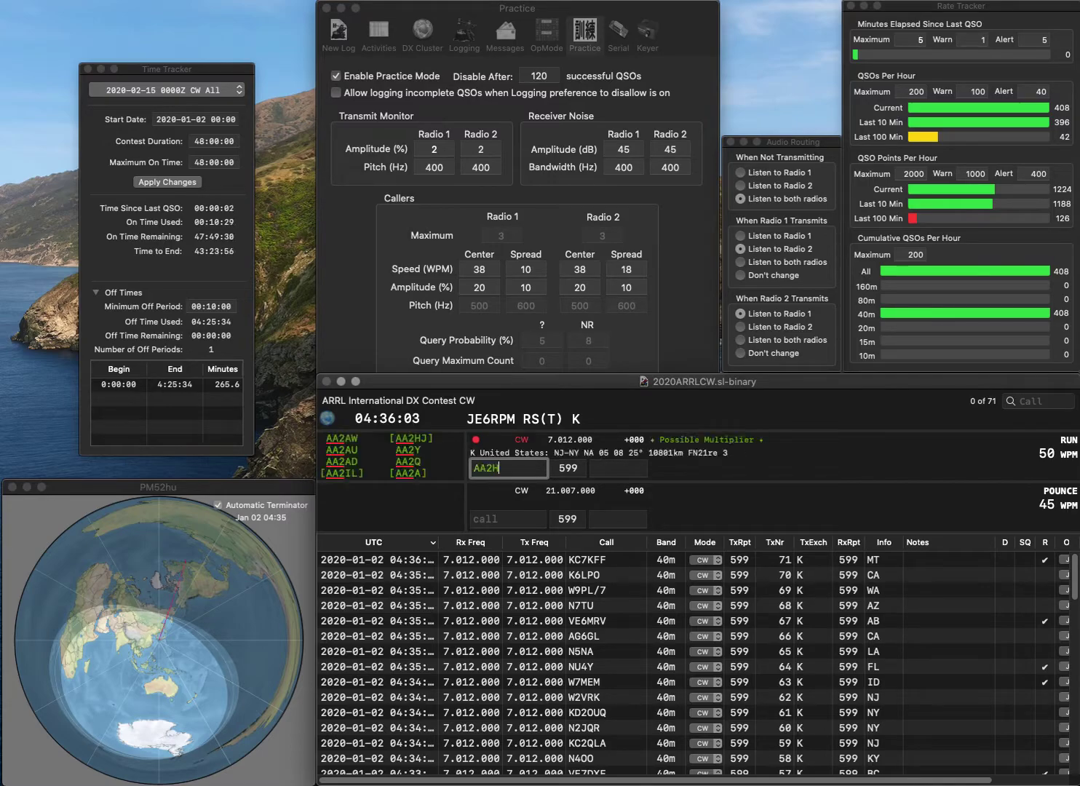
pyautogui.press('Return')
pyautogui.write('CA')
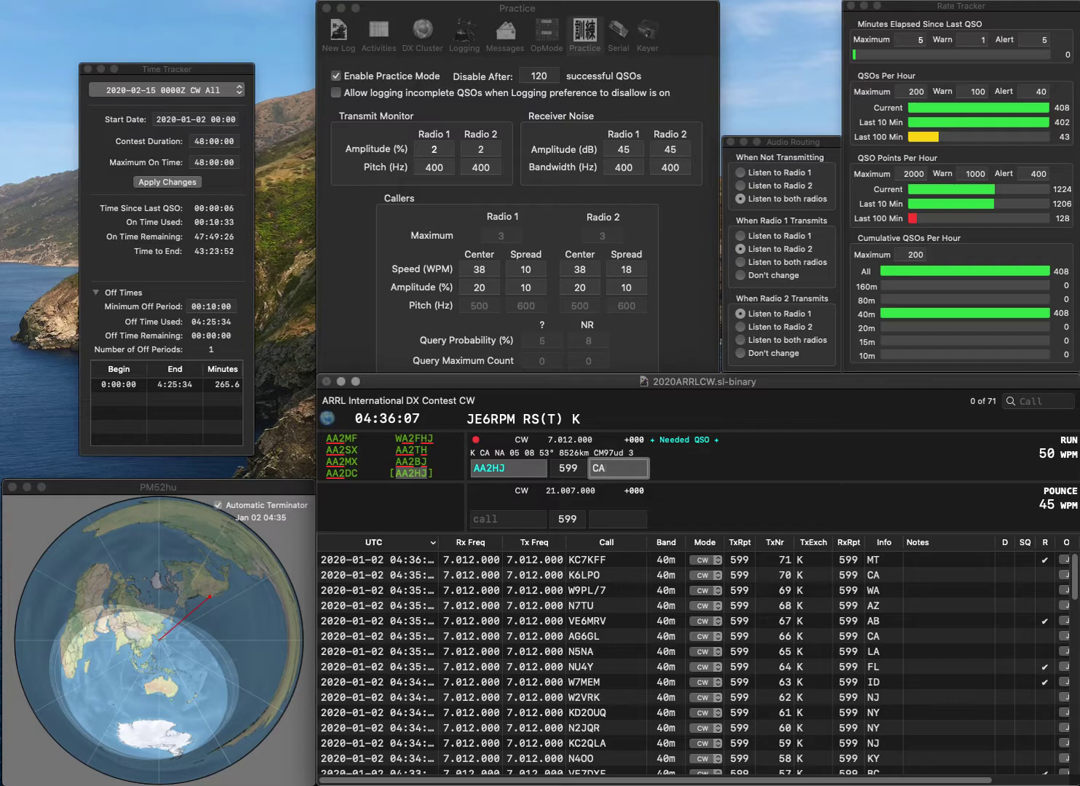
pyautogui.press('Return')
pyautogui.write('N')
pyautogui.press('BackSpace')
pyautogui.write('K')
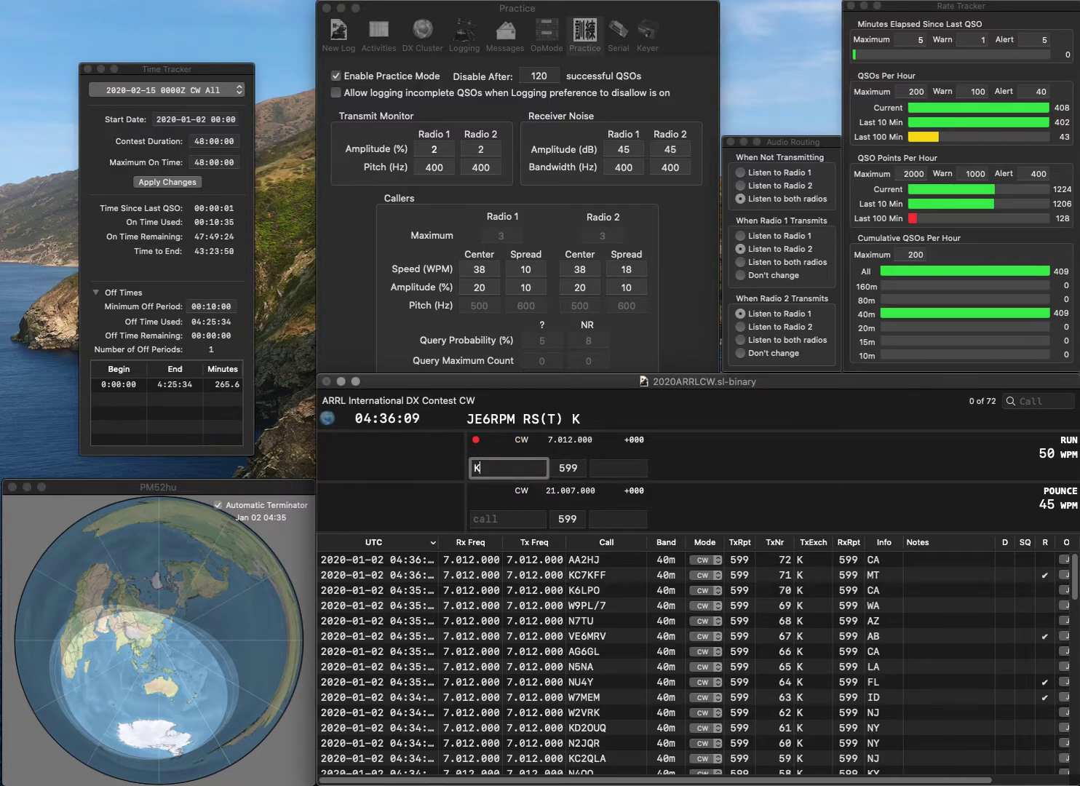
pyautogui.write('7SJ/VE1')
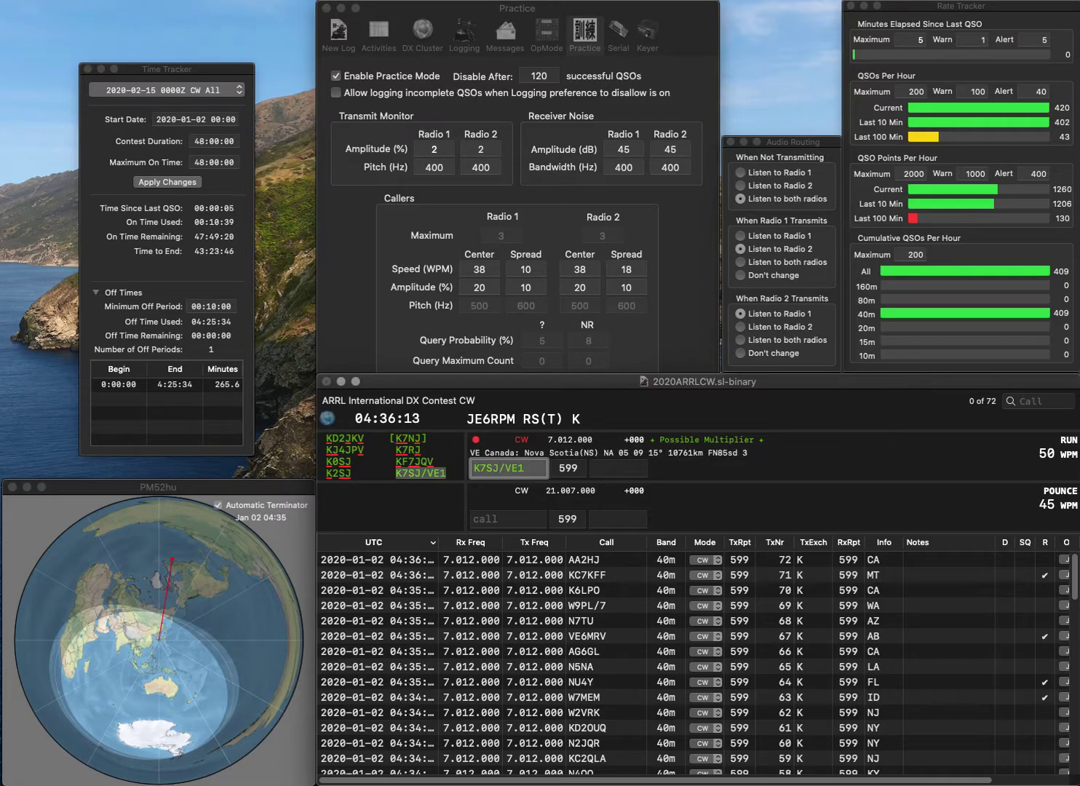
pyautogui.press('space')
pyautogui.write('NS')
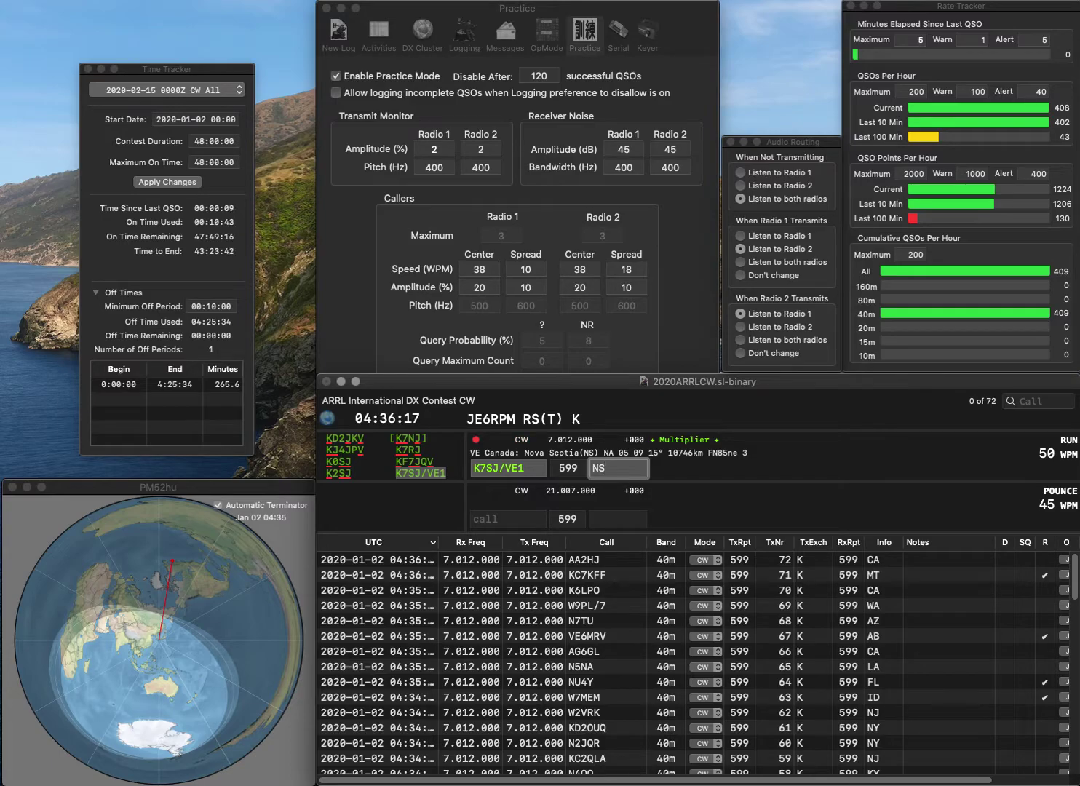
pyautogui.press('Return')
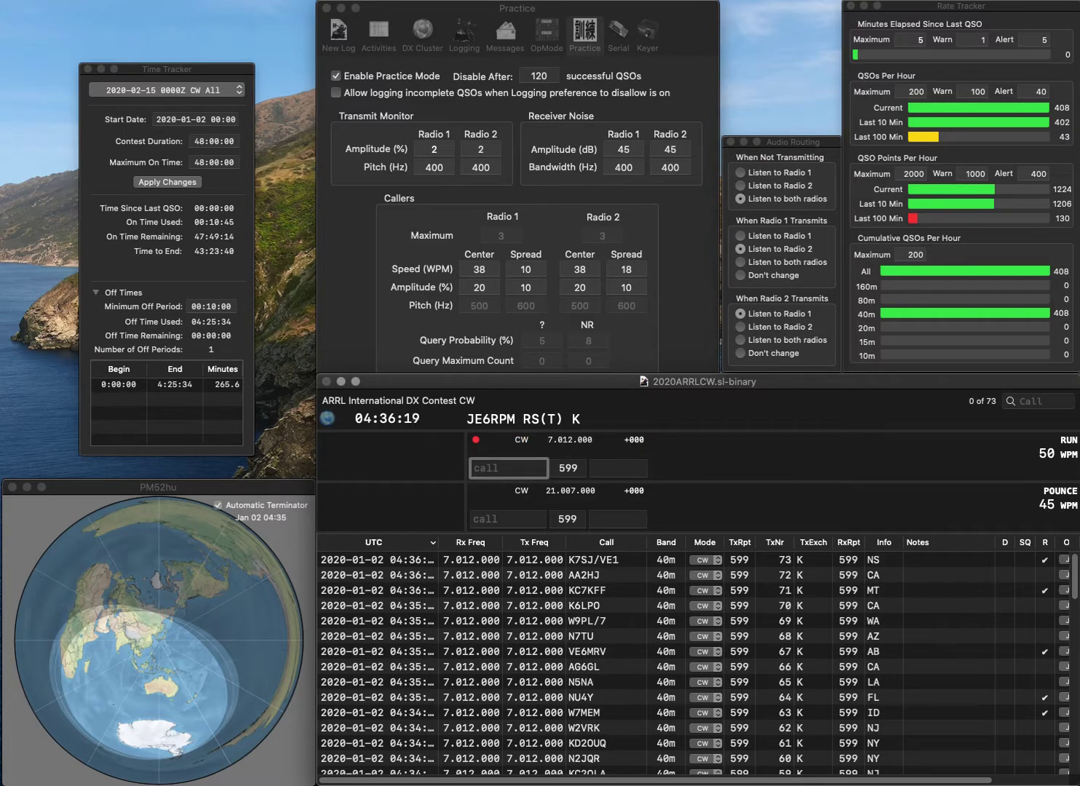
pyautogui.write('N1LI')
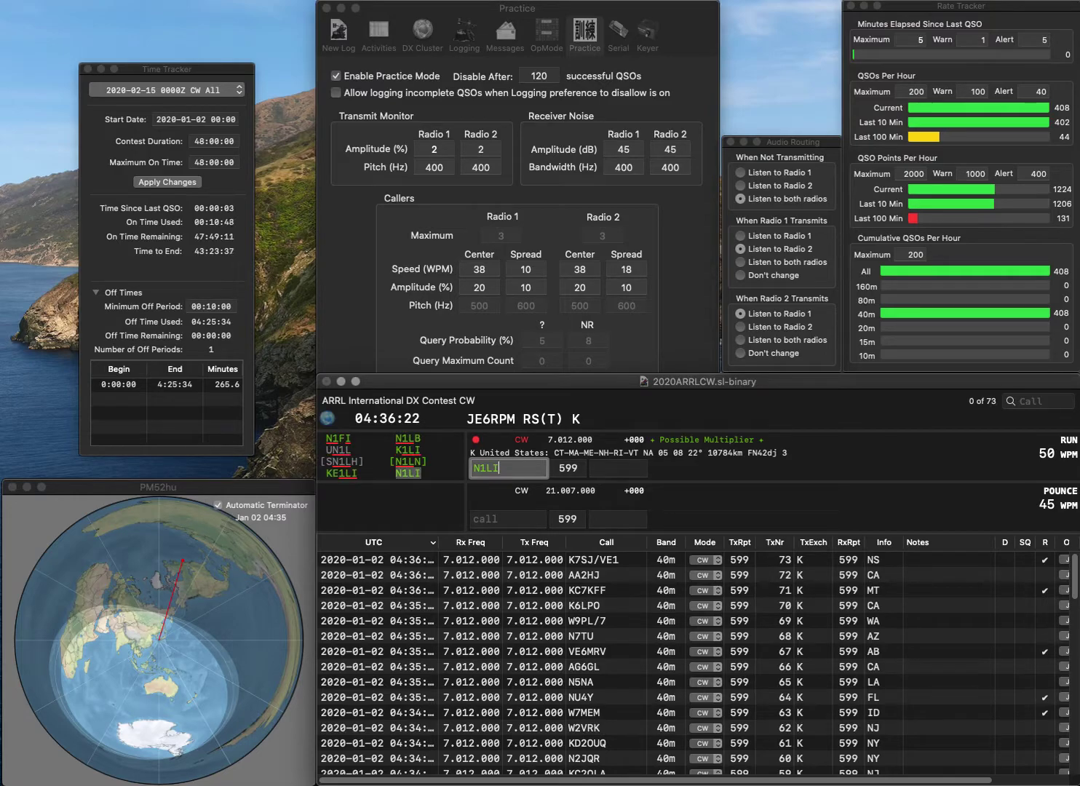
pyautogui.press('space')
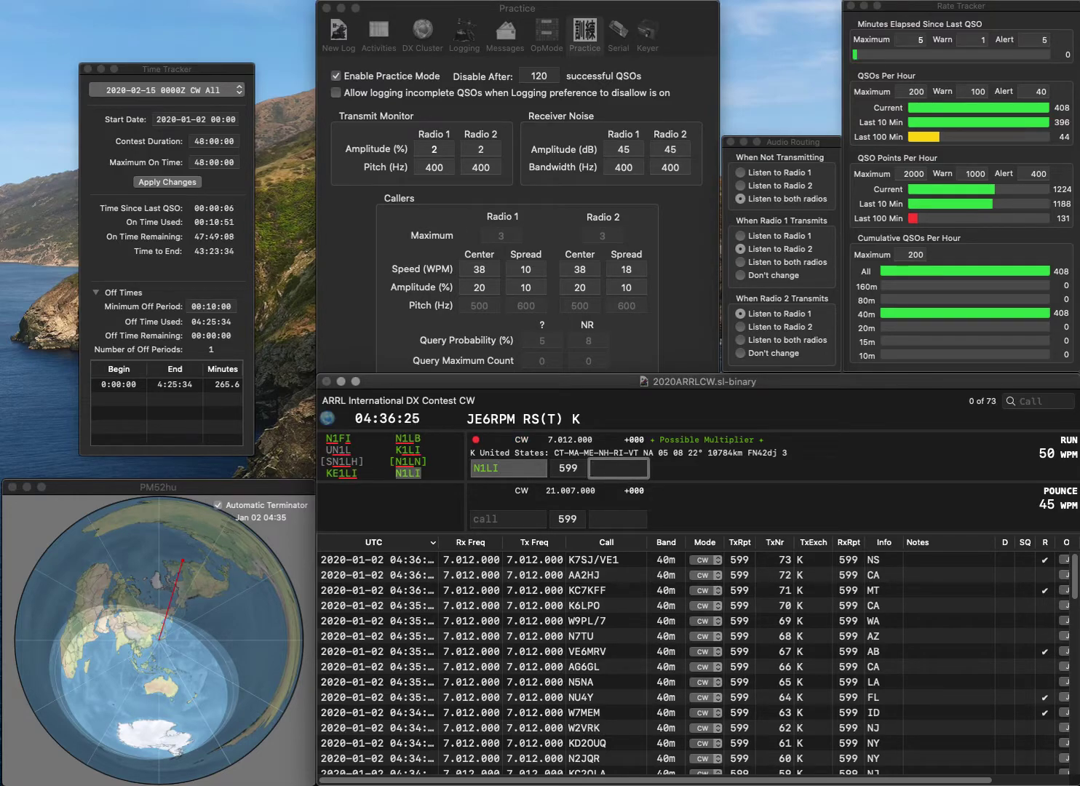
pyautogui.write('T')
pyautogui.press('Return')
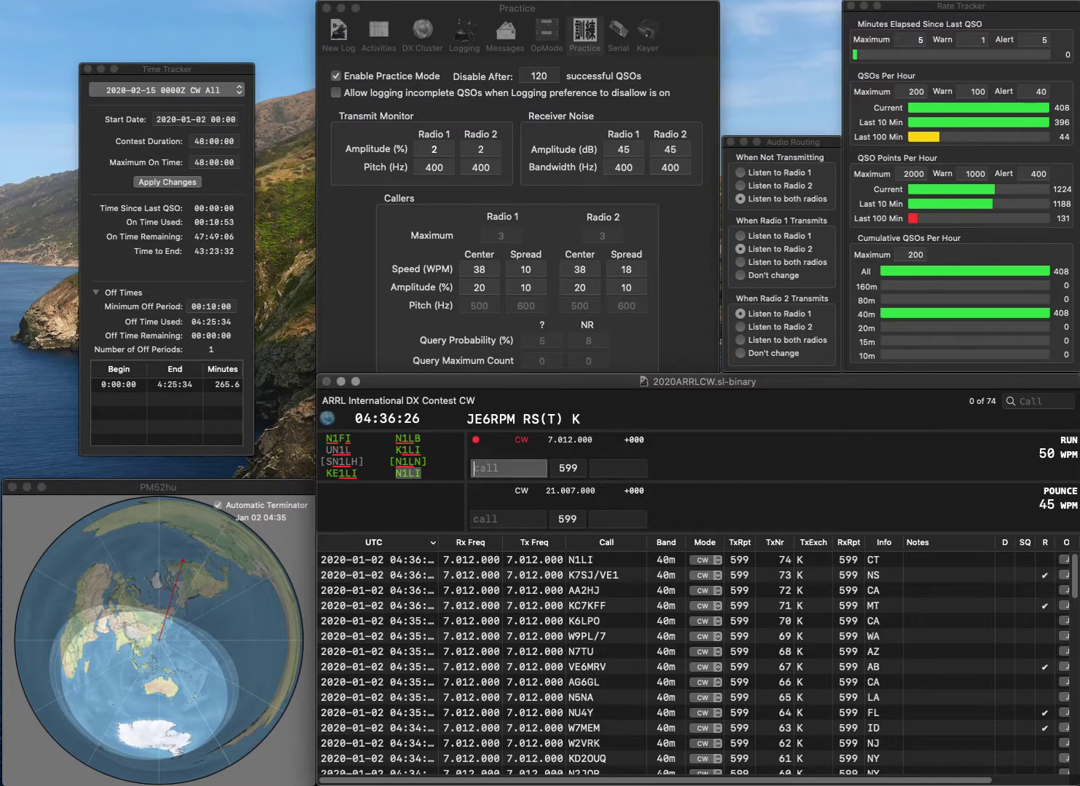
pyautogui.write('KA')
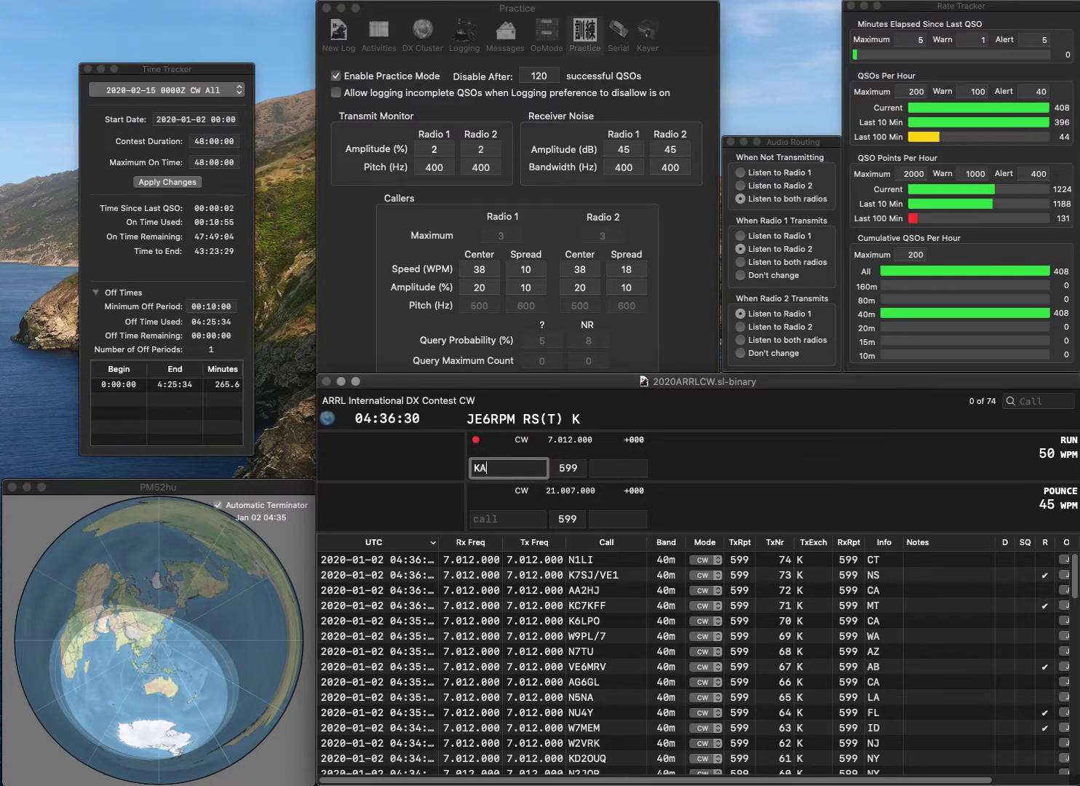
pyautogui.write('8O')
pyautogui.press('Tab')
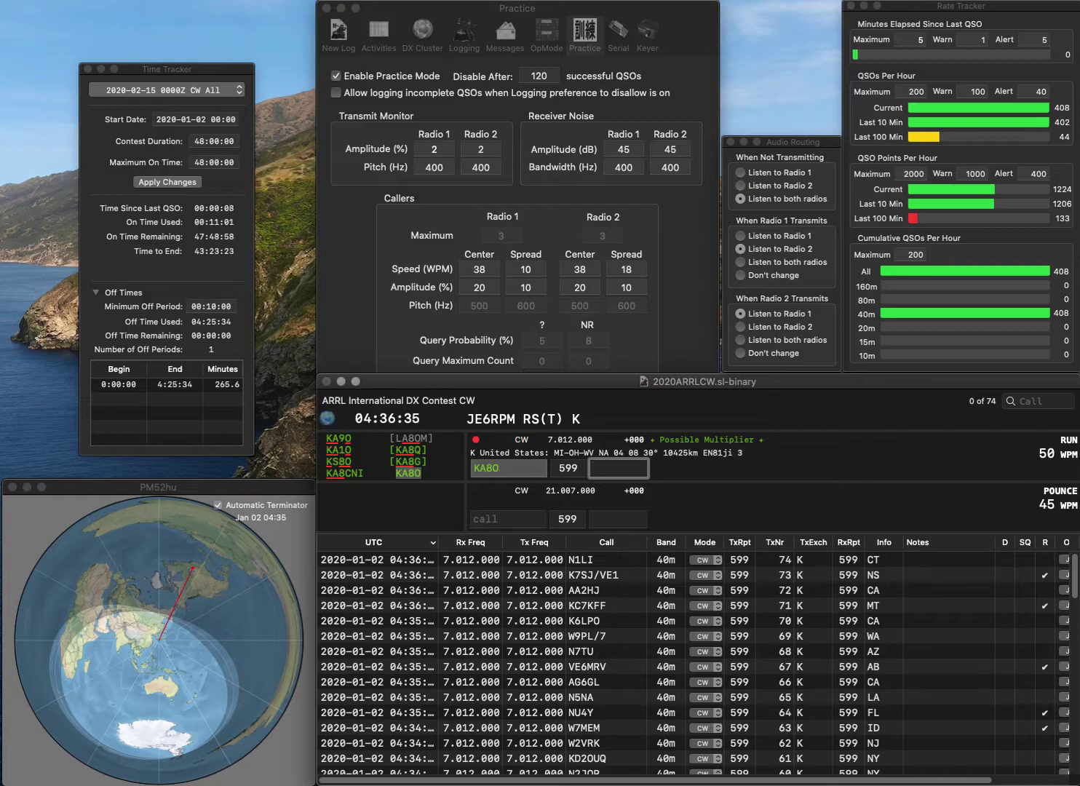
pyautogui.press('Return')
pyautogui.write('VE7XI')
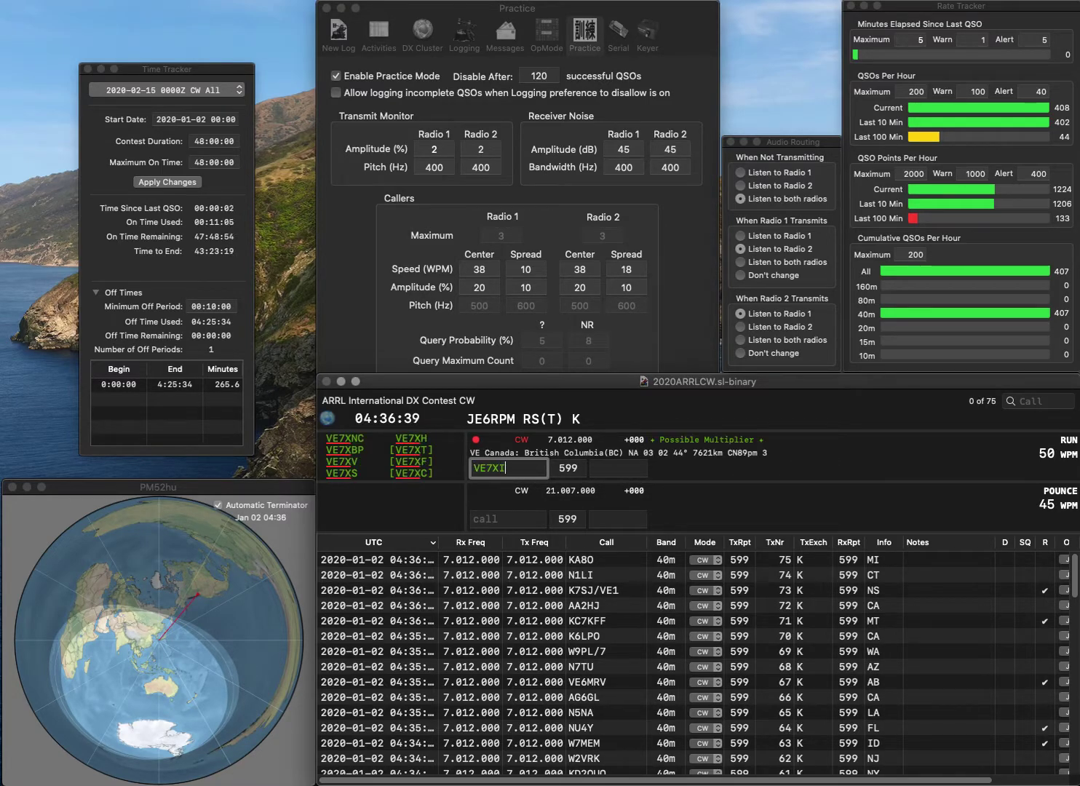
pyautogui.press('space')
pyautogui.write('BC')
pyautogui.click(499, 467)
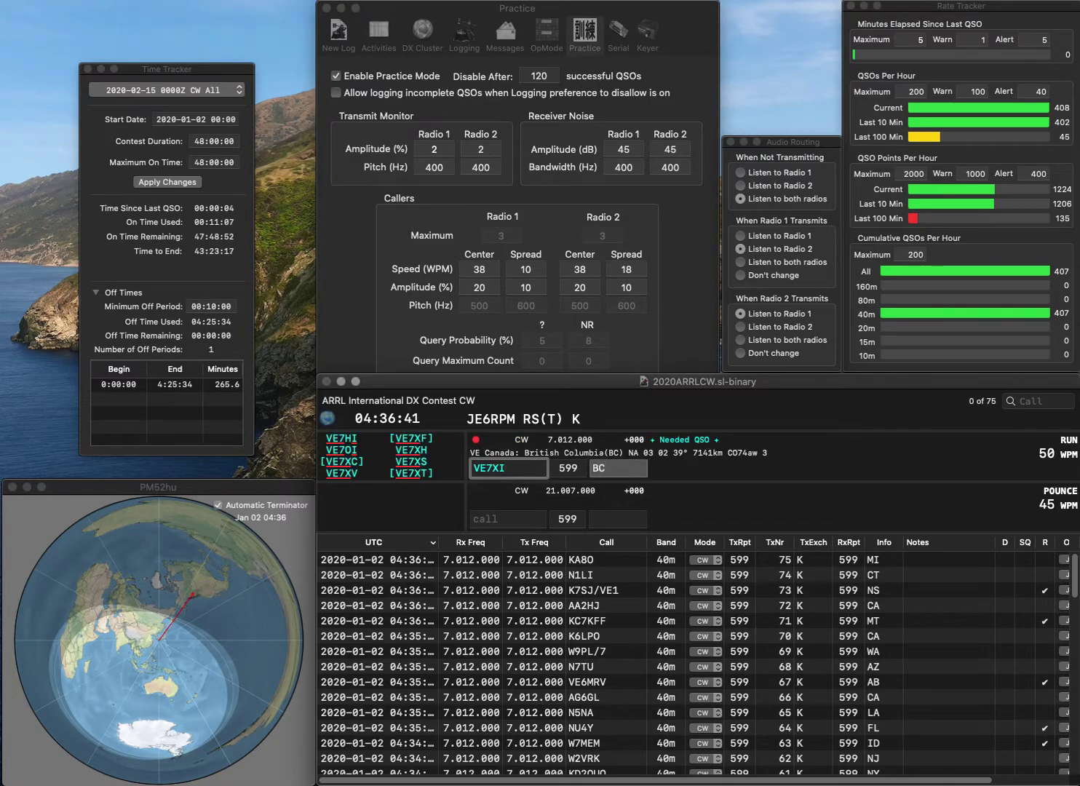
pyautogui.press('Delete')
pyautogui.write('S')
pyautogui.press('space')
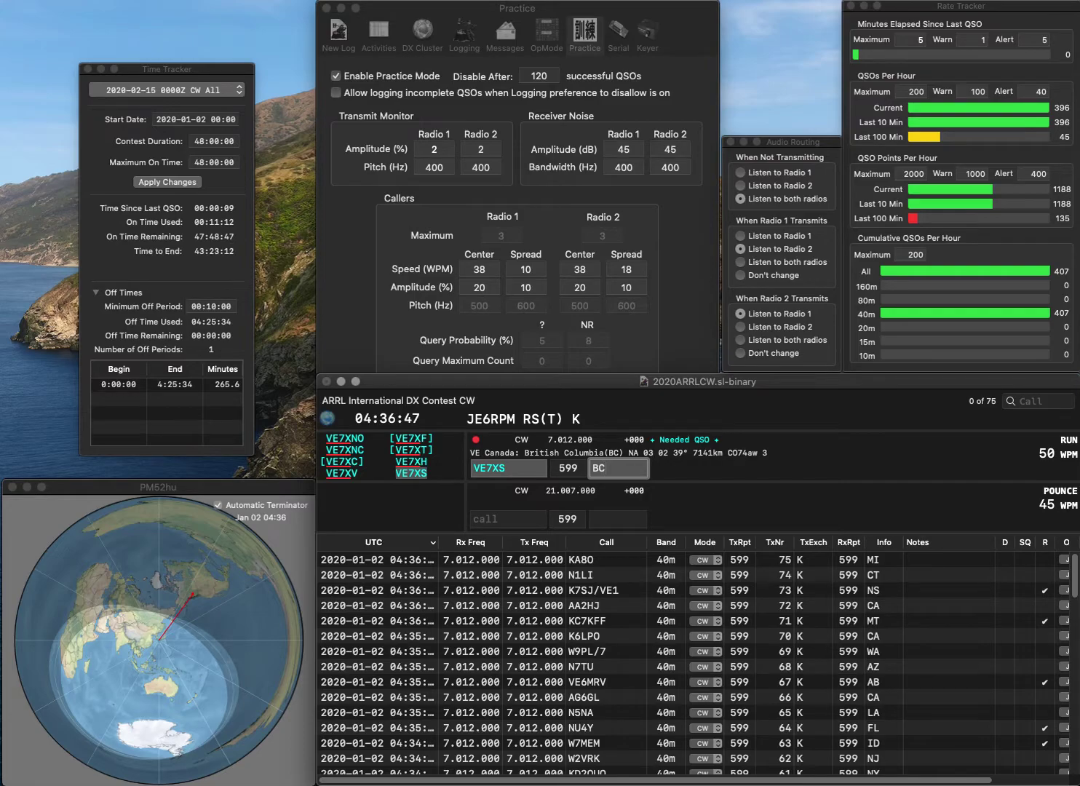
pyautogui.press('Return')
# Log a contact with K1WR on the 7.012 MHz run radio with received exchange MA.
pyautogui.write('K')
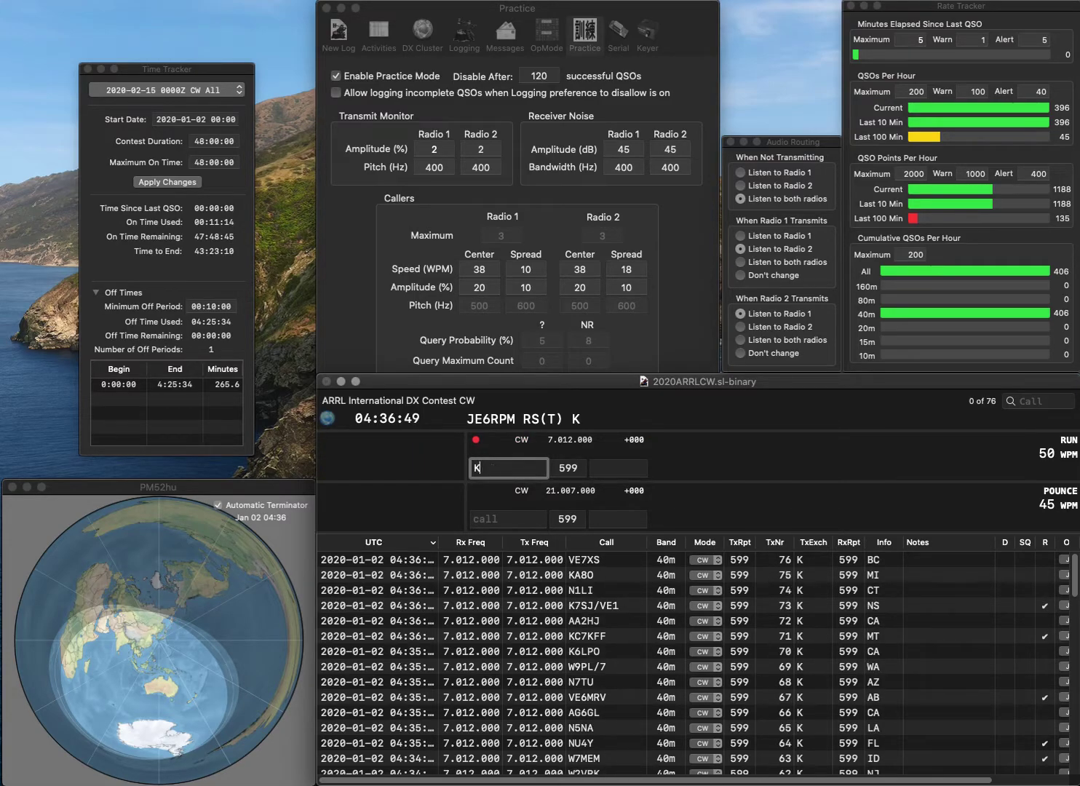
pyautogui.write('1WR')
pyautogui.click(618, 469)
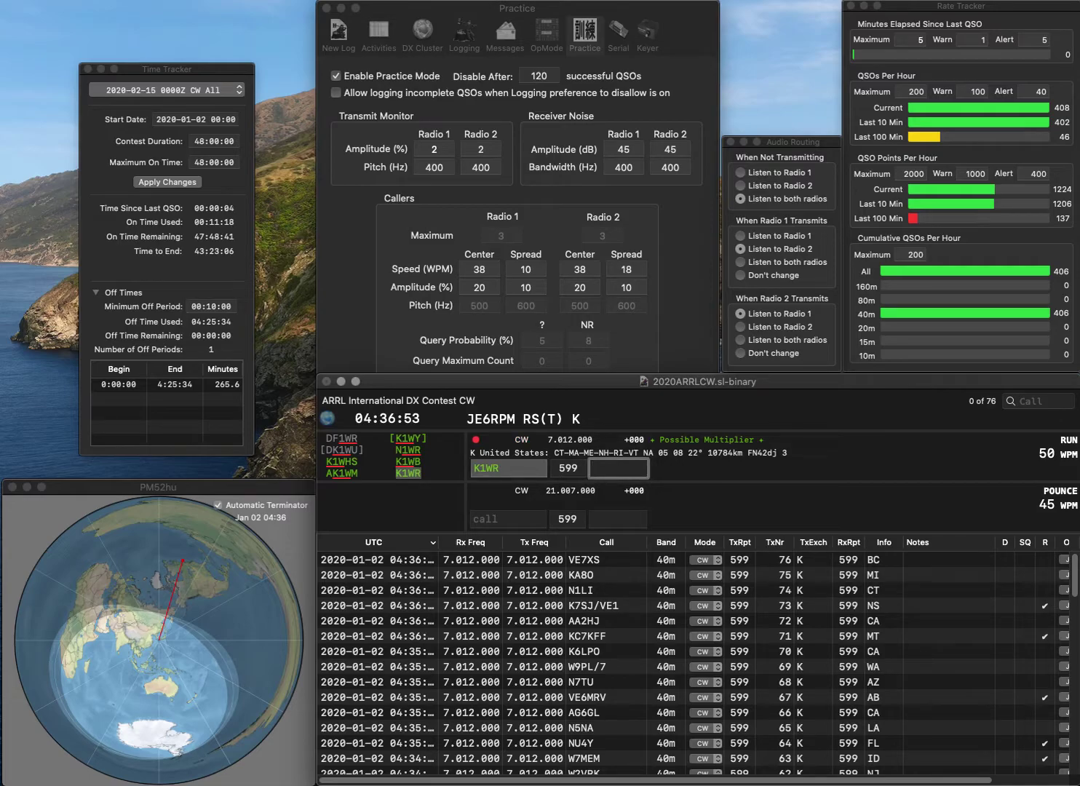
pyautogui.write('MA')
pyautogui.press('Return')
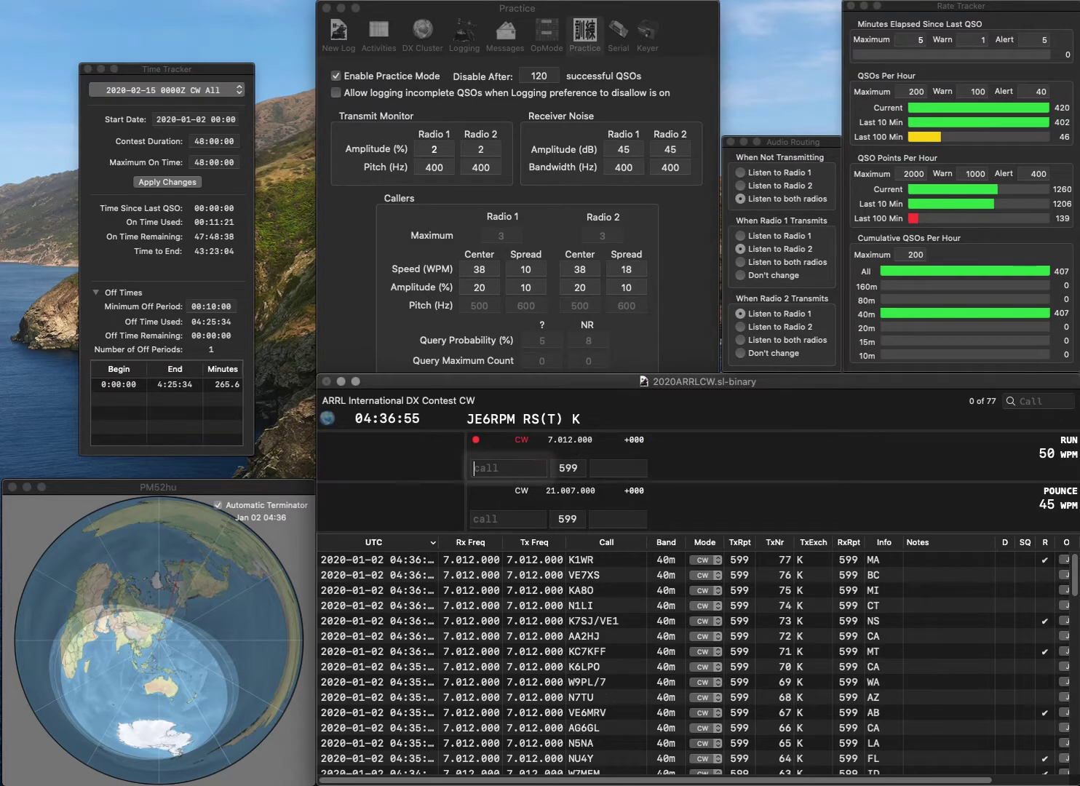
pyautogui.write('N1VH')
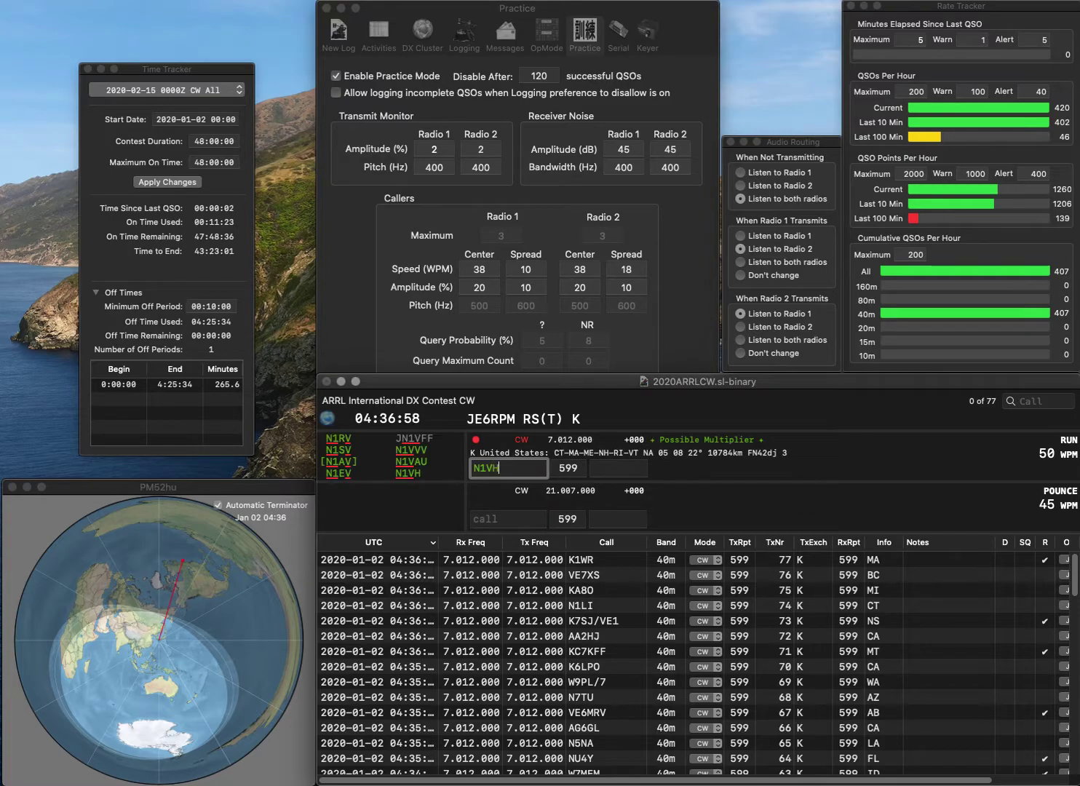
pyautogui.press('Tab')
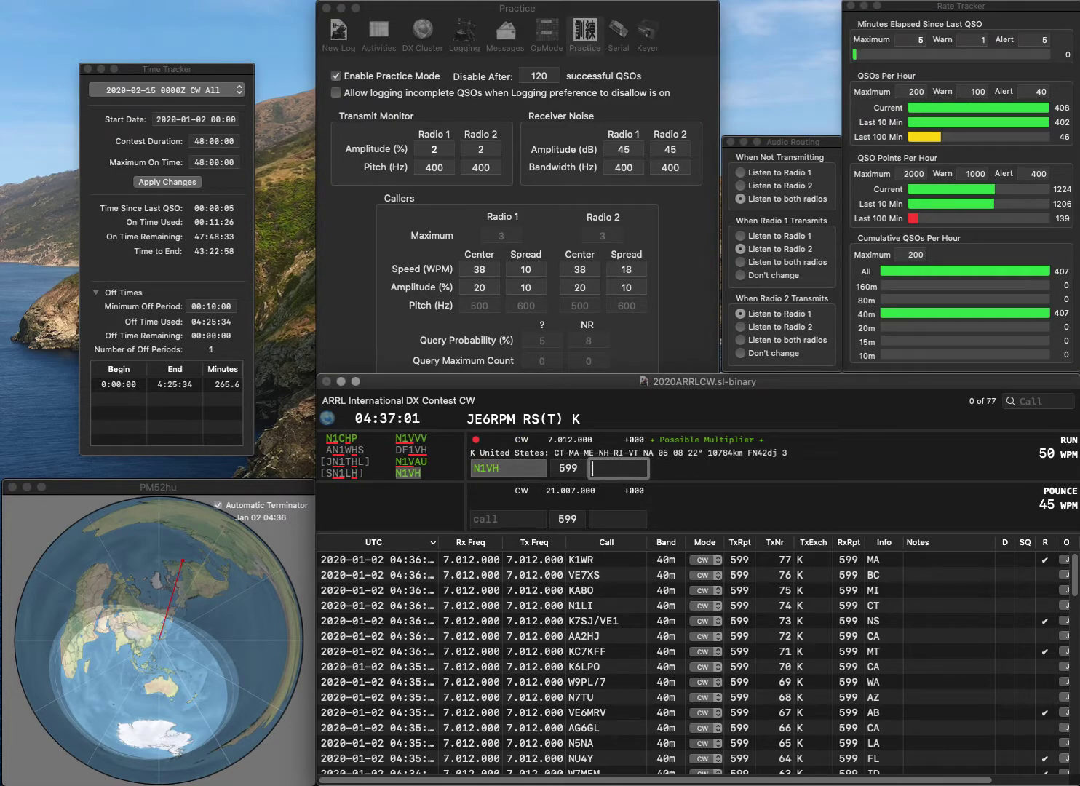
pyautogui.write('CT')
pyautogui.press('Return')
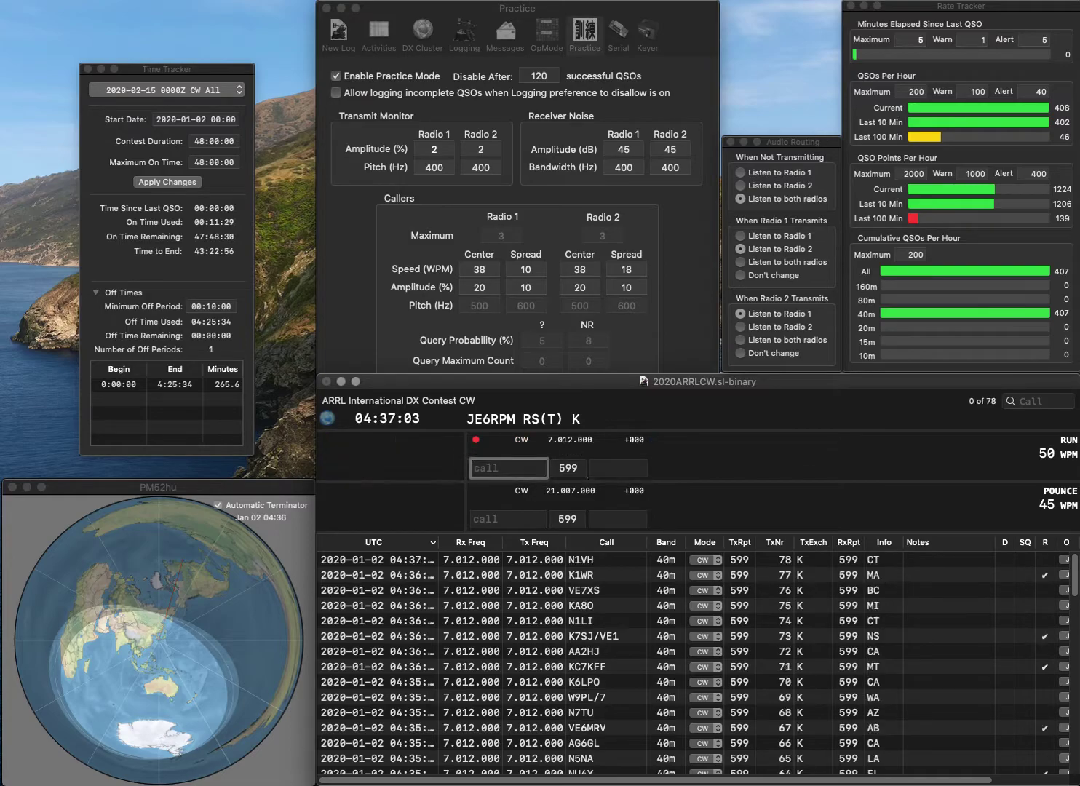
pyautogui.write('JDDX')
pyautogui.press('super+Left')
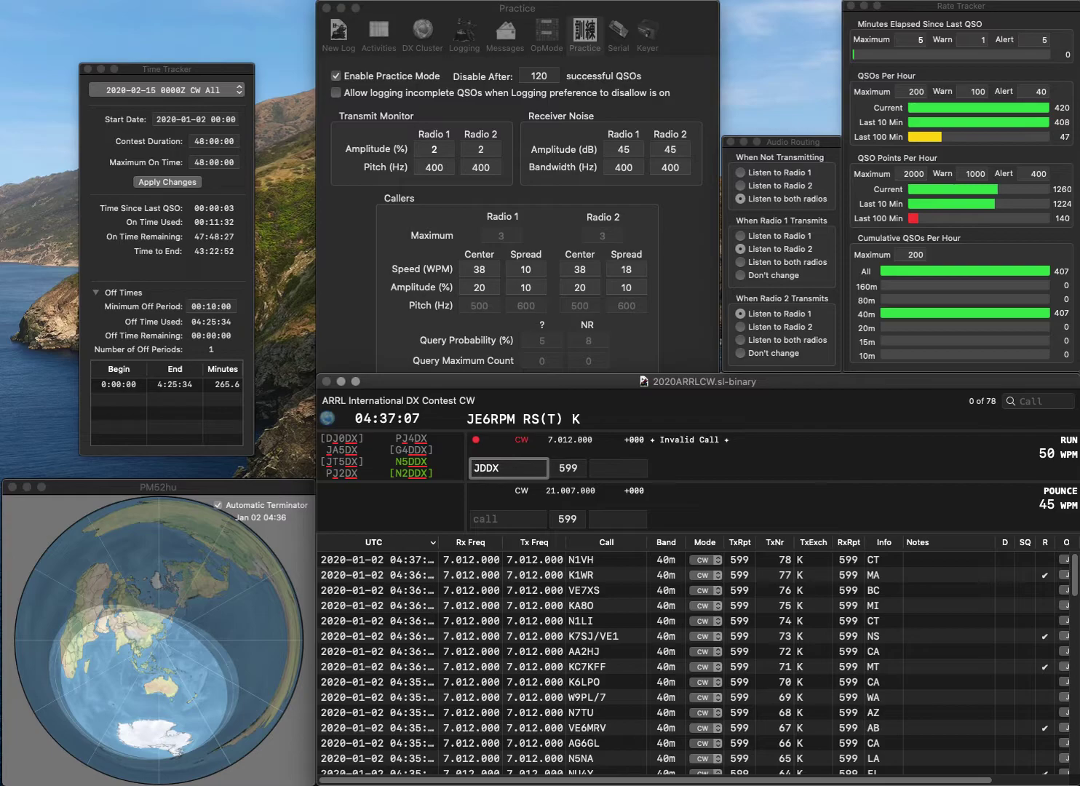
pyautogui.press('Delete')
pyautogui.write('N2')
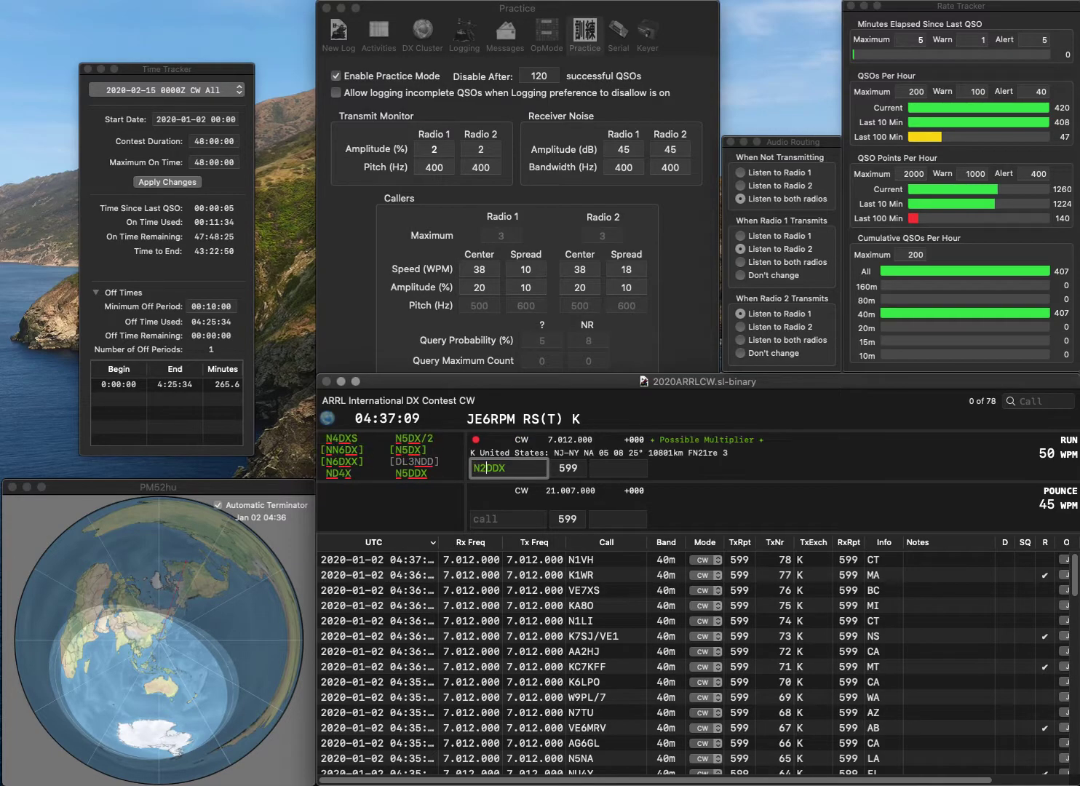
pyautogui.press('space')
pyautogui.write('N')
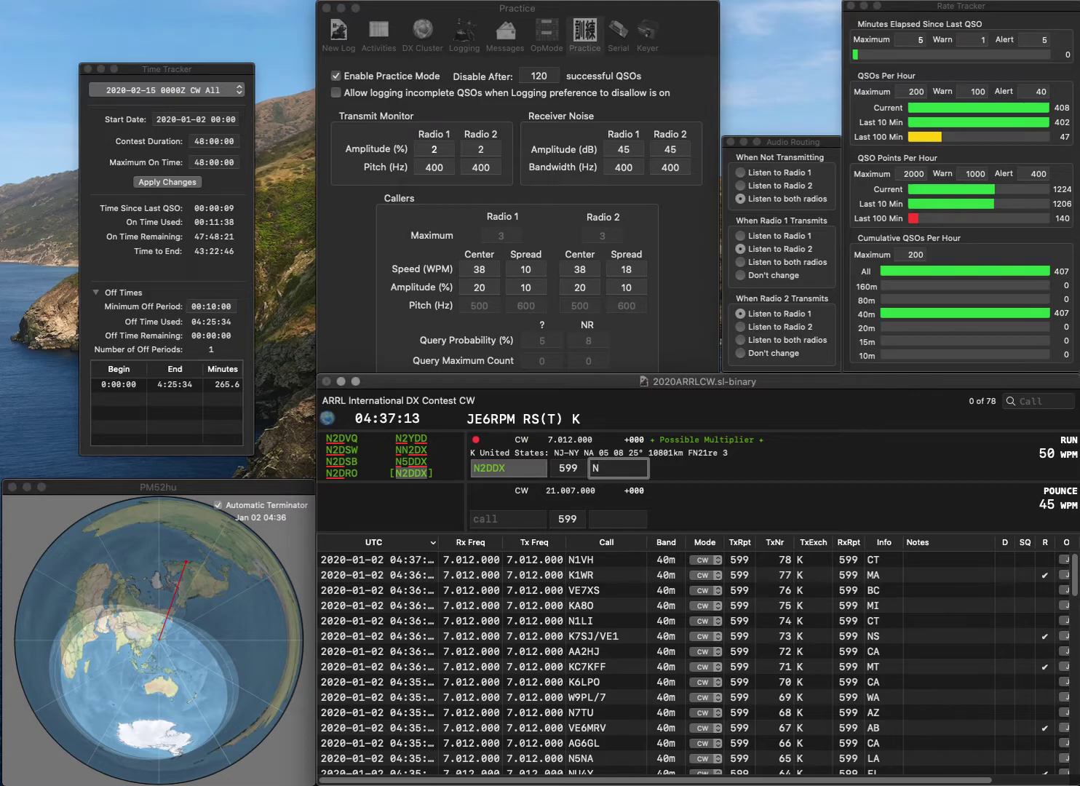
pyautogui.write('J')
pyautogui.press('Return')
# Log a contact with VA2EI on the 7.012 MHz run radio with received exchange QC.
pyautogui.write('VE')
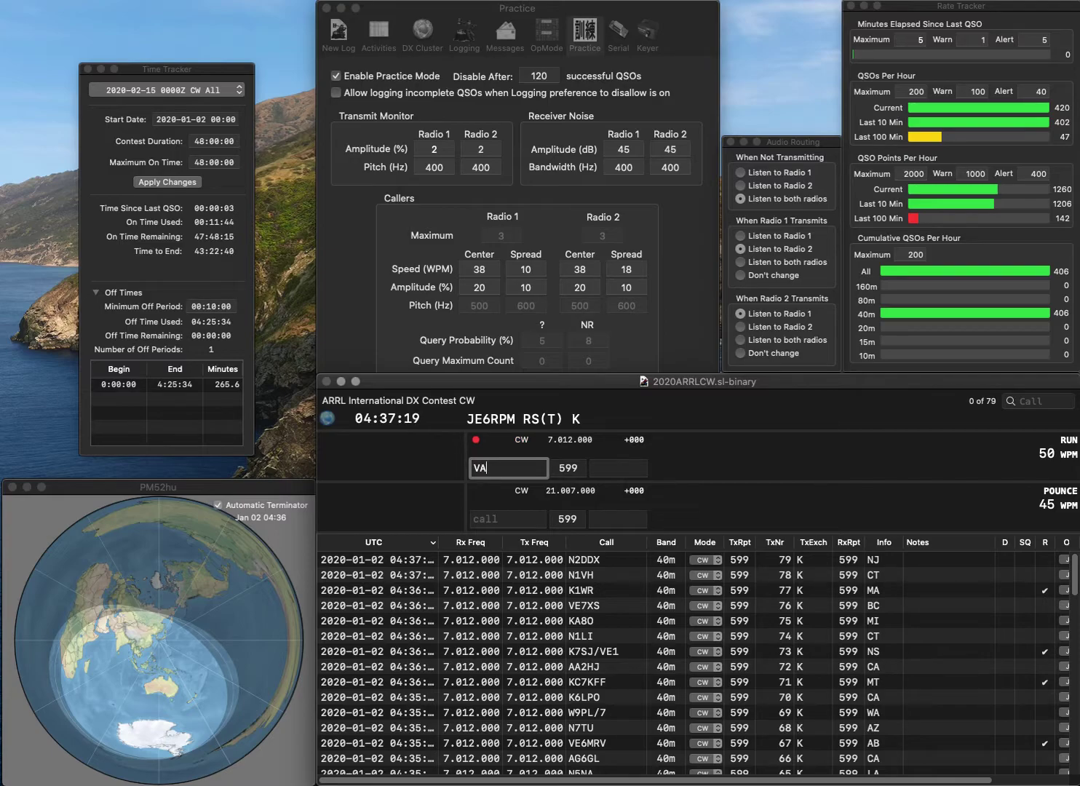
pyautogui.write('2EI')
pyautogui.press('Tab')
pyautogui.write('QC')
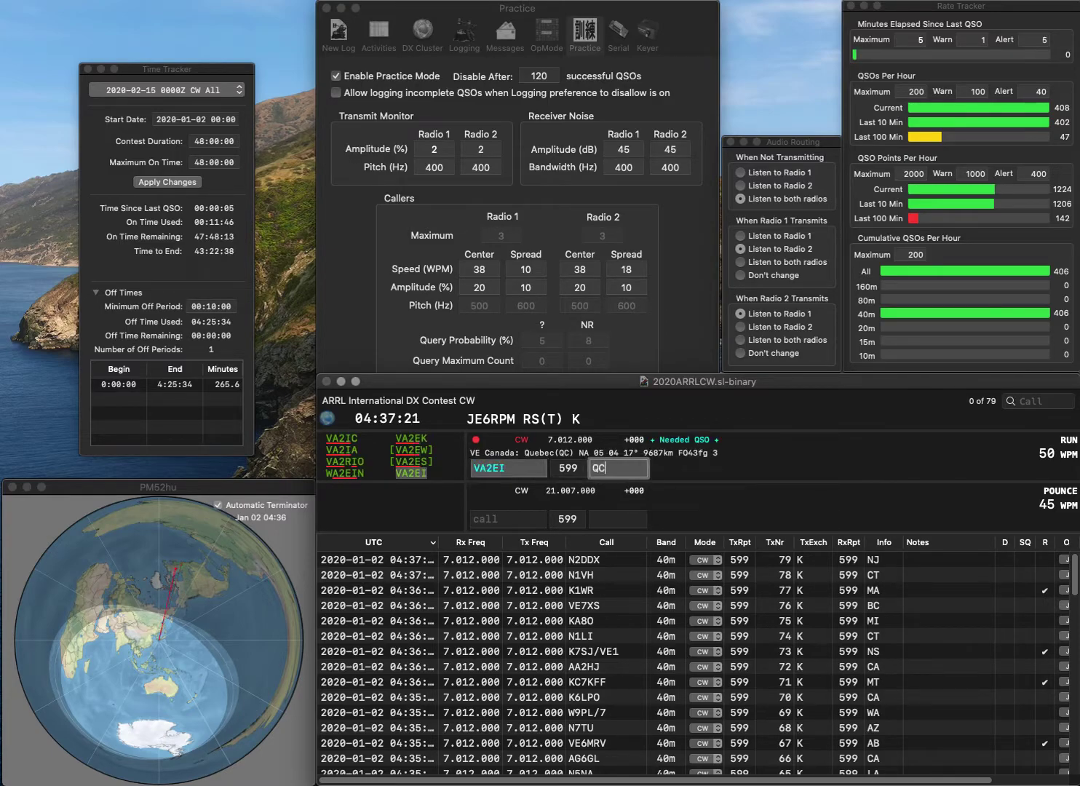
pyautogui.press('Return')
pyautogui.write('KYD')
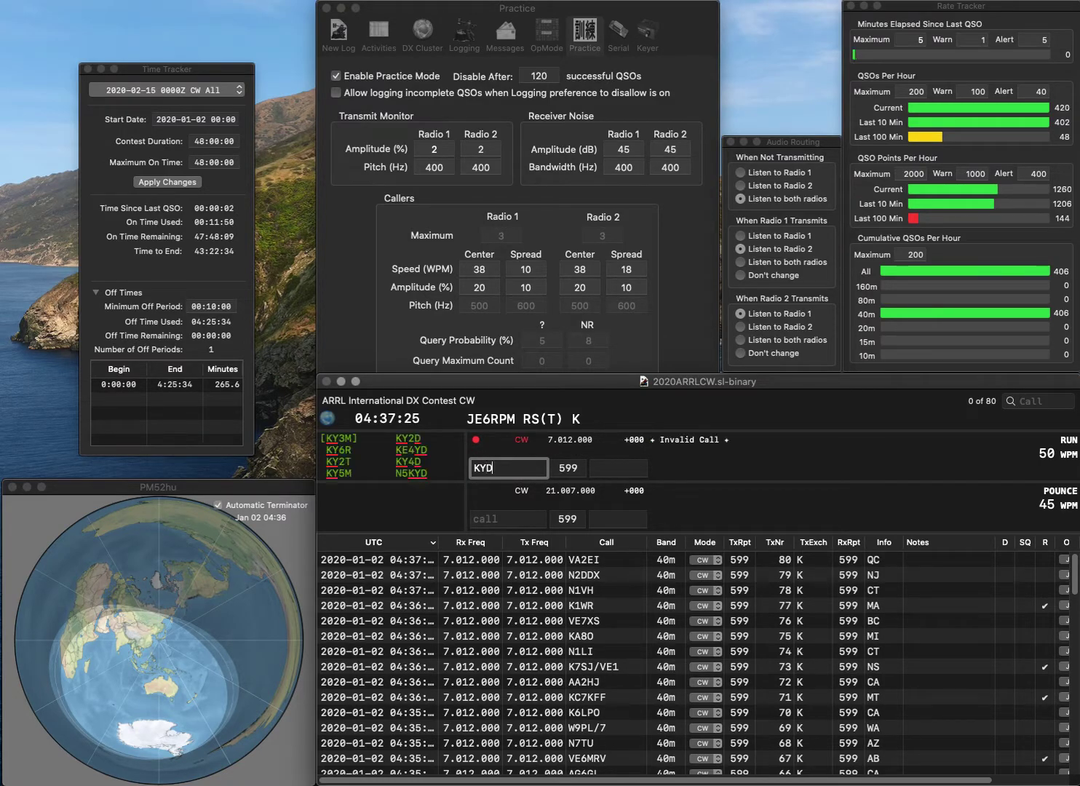
pyautogui.press('BackSpace')
pyautogui.press('BackSpace')
pyautogui.write('Y4D')
pyautogui.press('space')
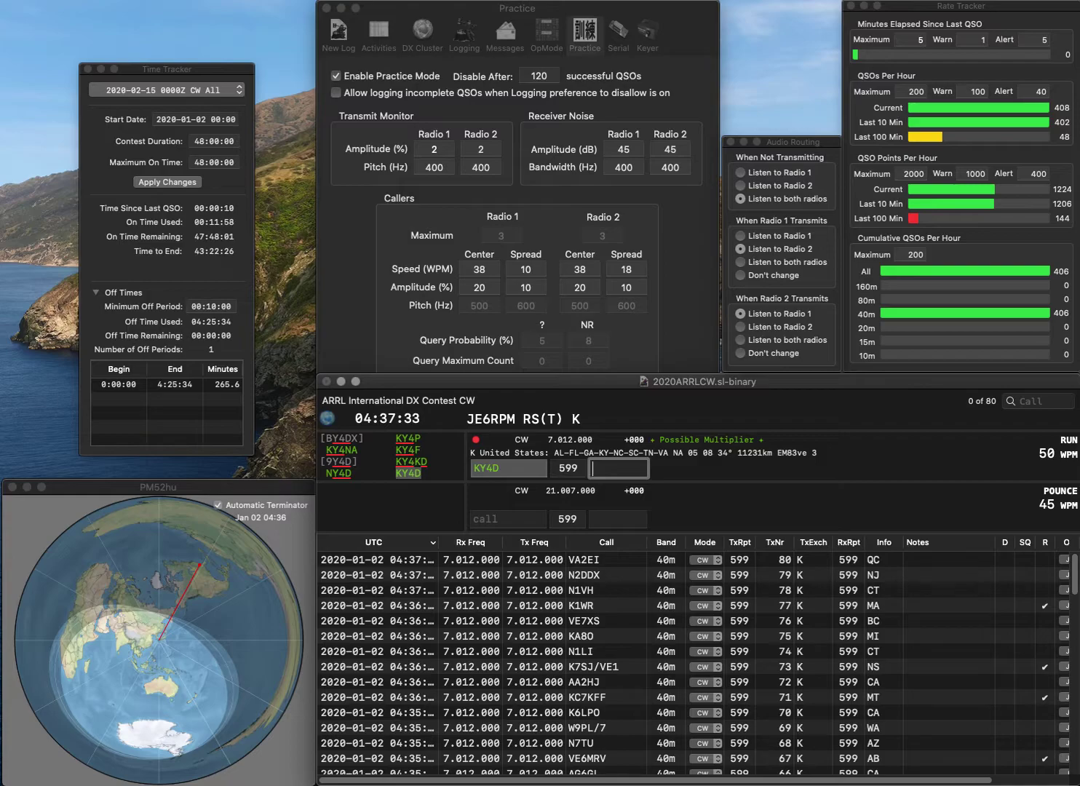
pyautogui.write('TN')
pyautogui.press('Return')
# Log a contact with KW9R on the 7.012 MHz run radio with received exchange WI.
pyautogui.write('KW9R')
pyautogui.press('space')
pyautogui.write('WI')
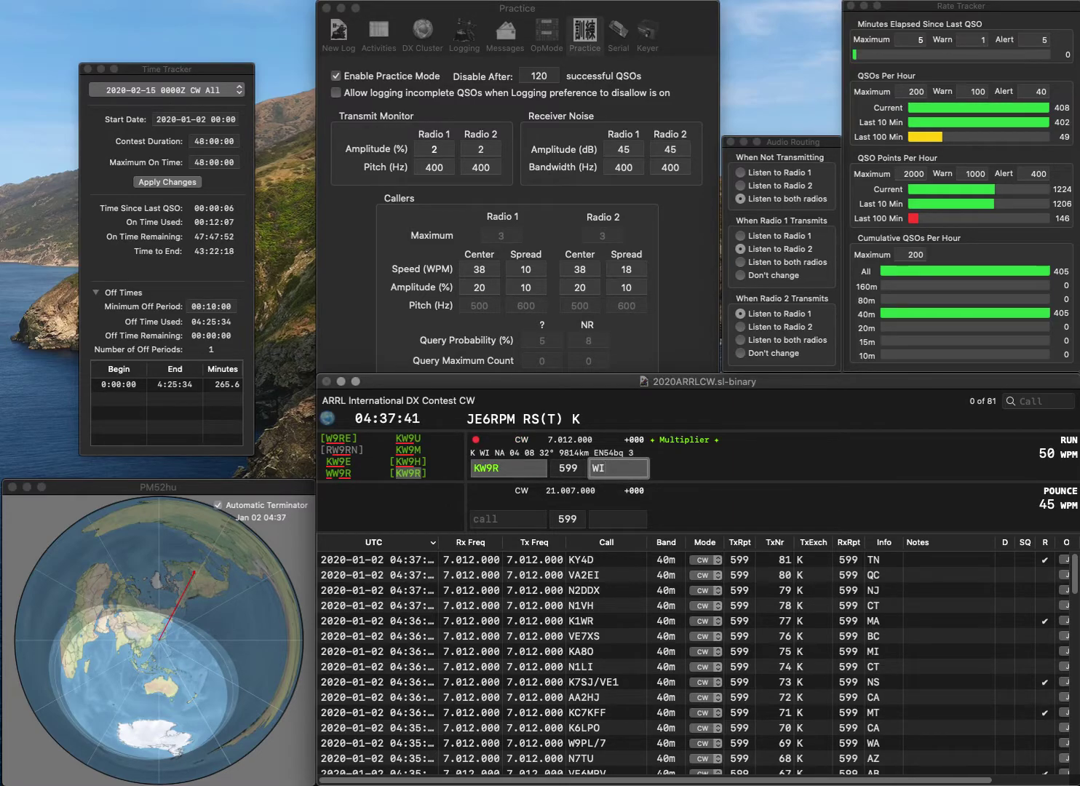
pyautogui.press('Return')
pyautogui.write('K')
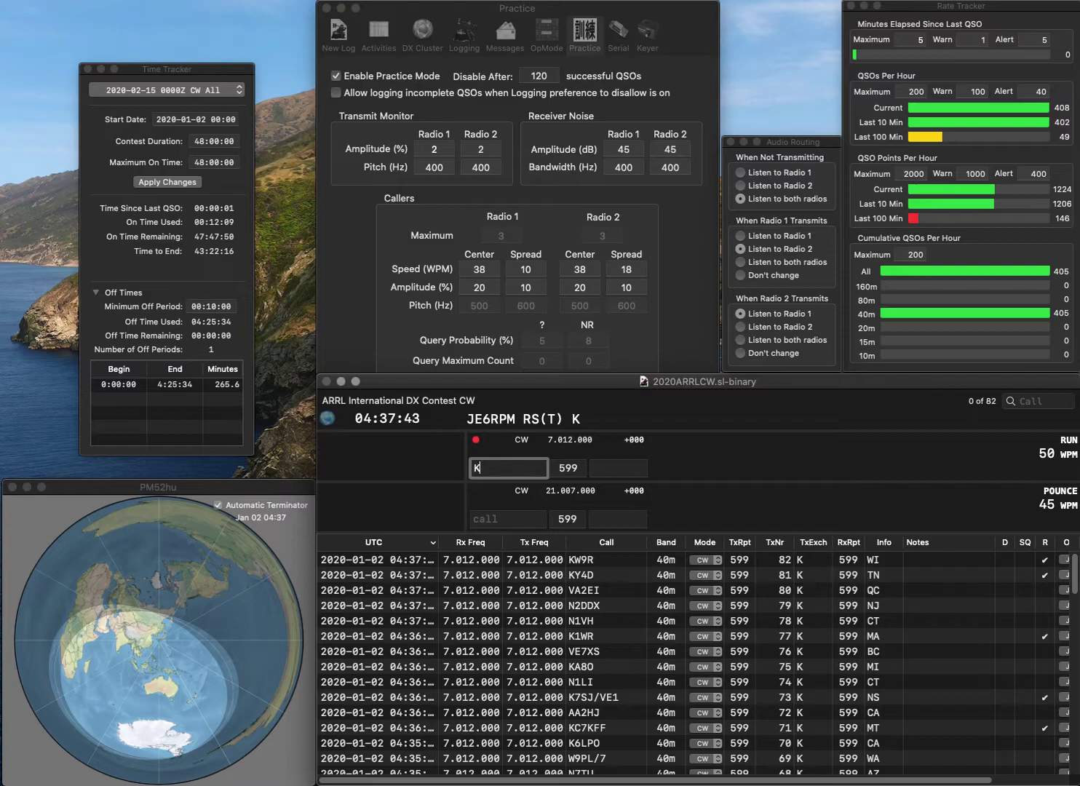
pyautogui.write('I6R')
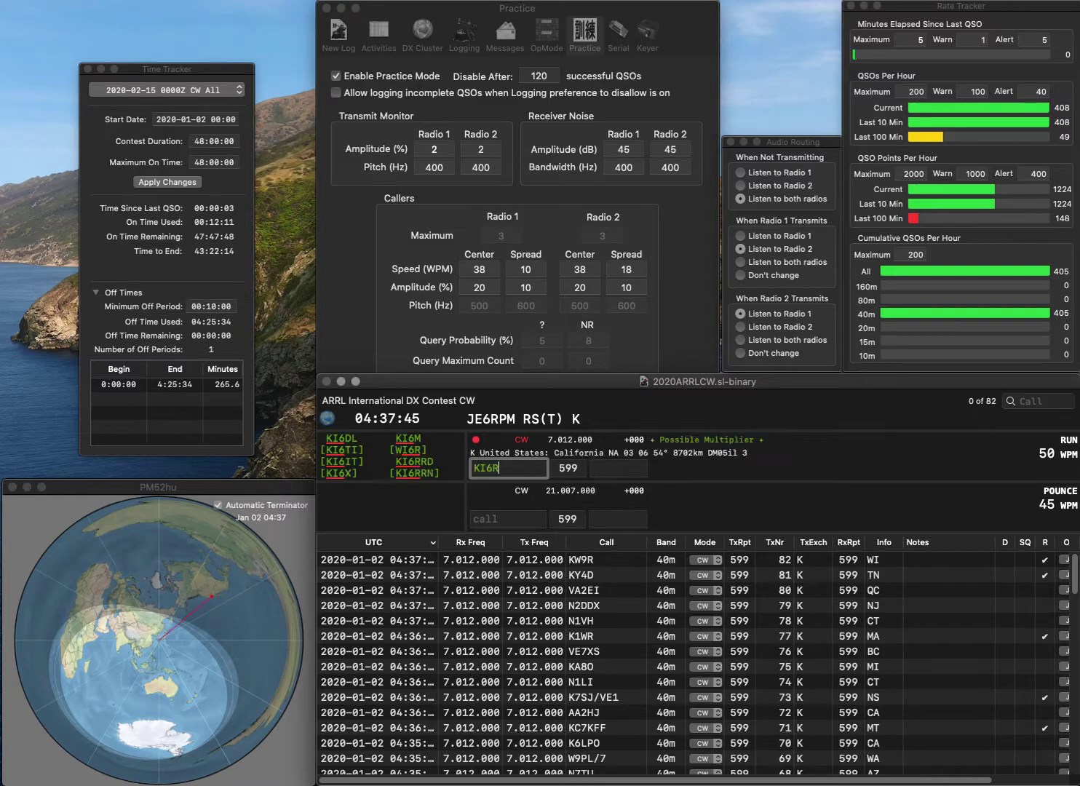
pyautogui.write('RD')
pyautogui.press('Return')
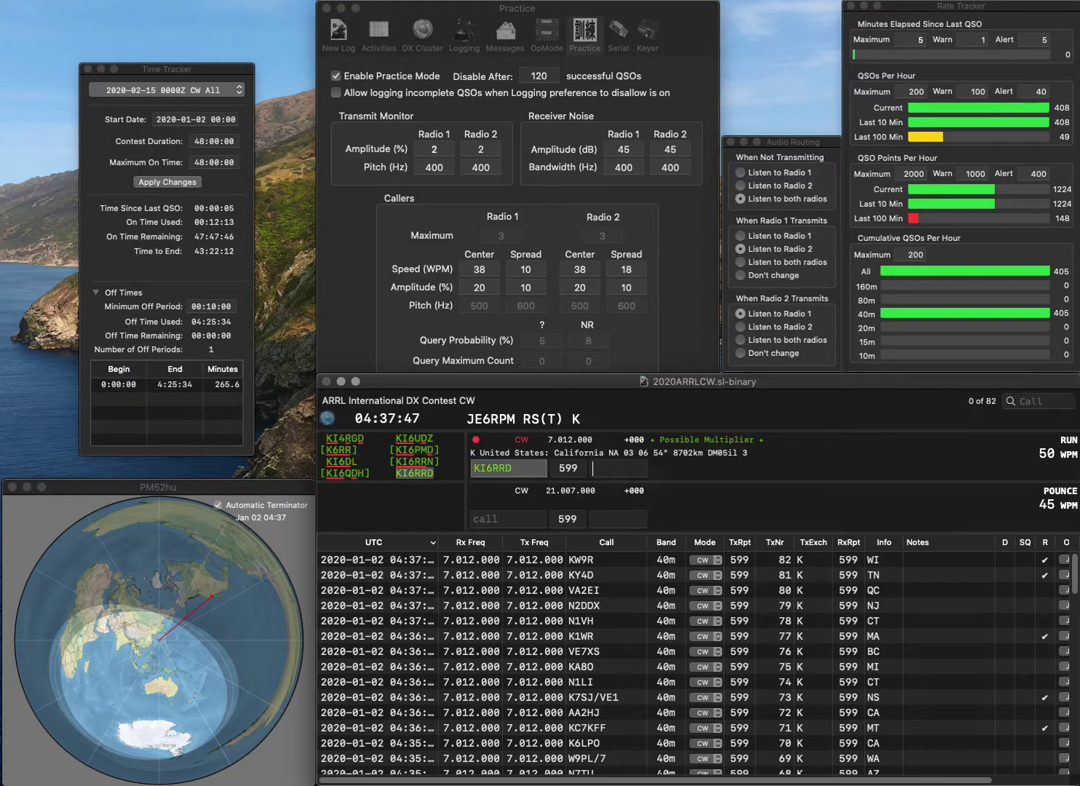
pyautogui.write('CA')
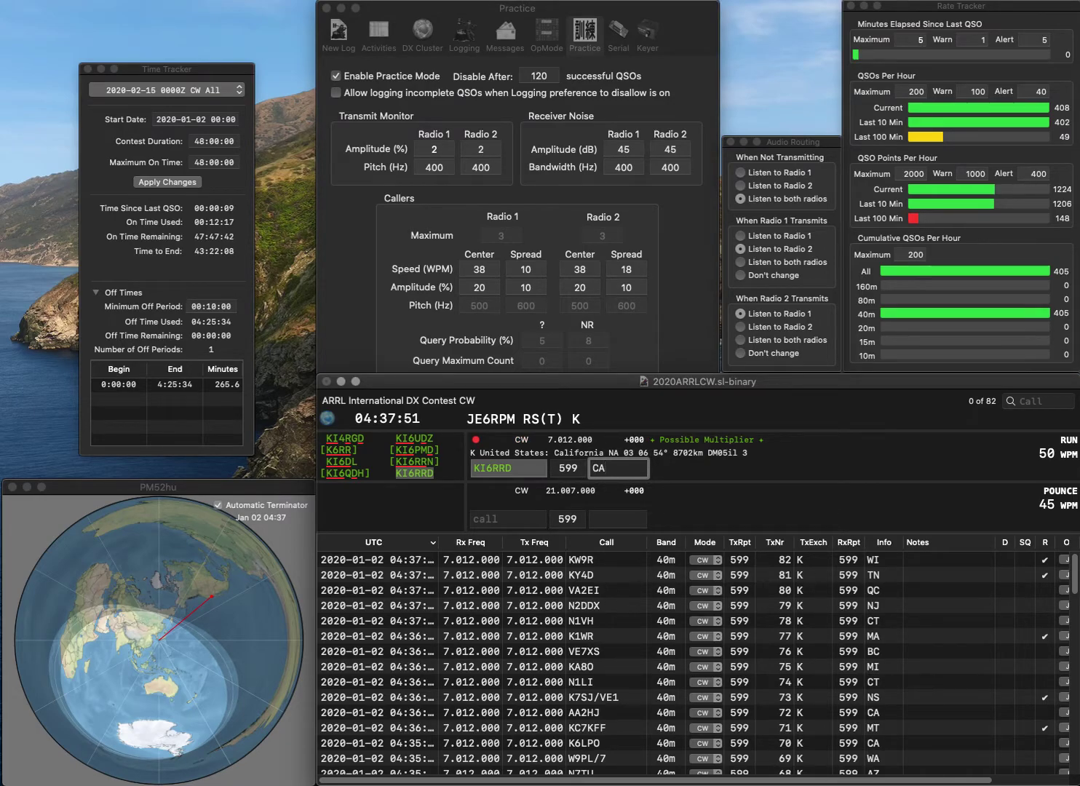
pyautogui.press('Return')
pyautogui.write('KB1')
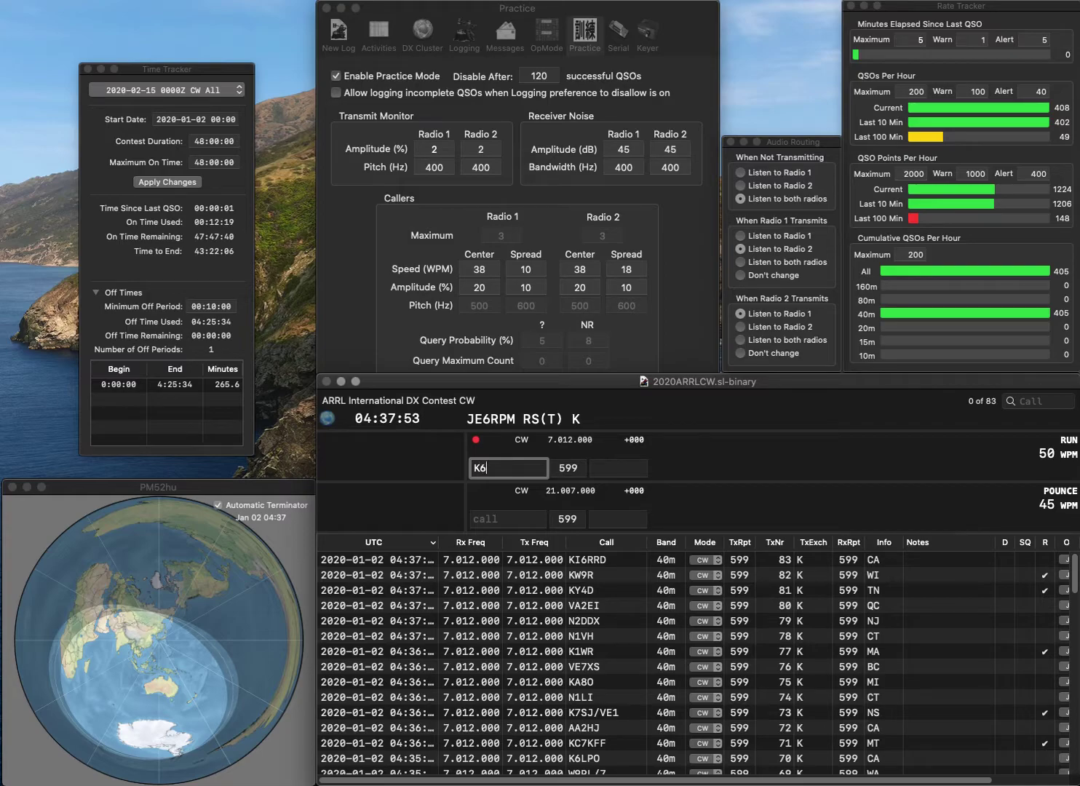
pyautogui.write('JL')
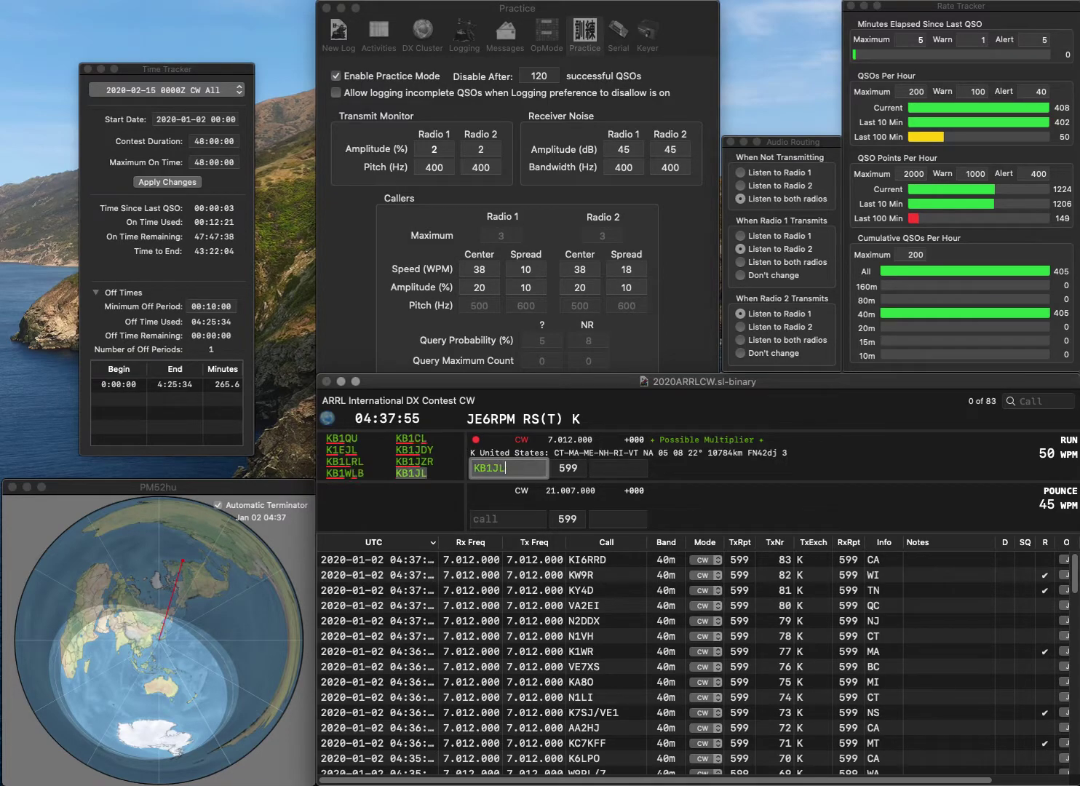
pyautogui.press('space')
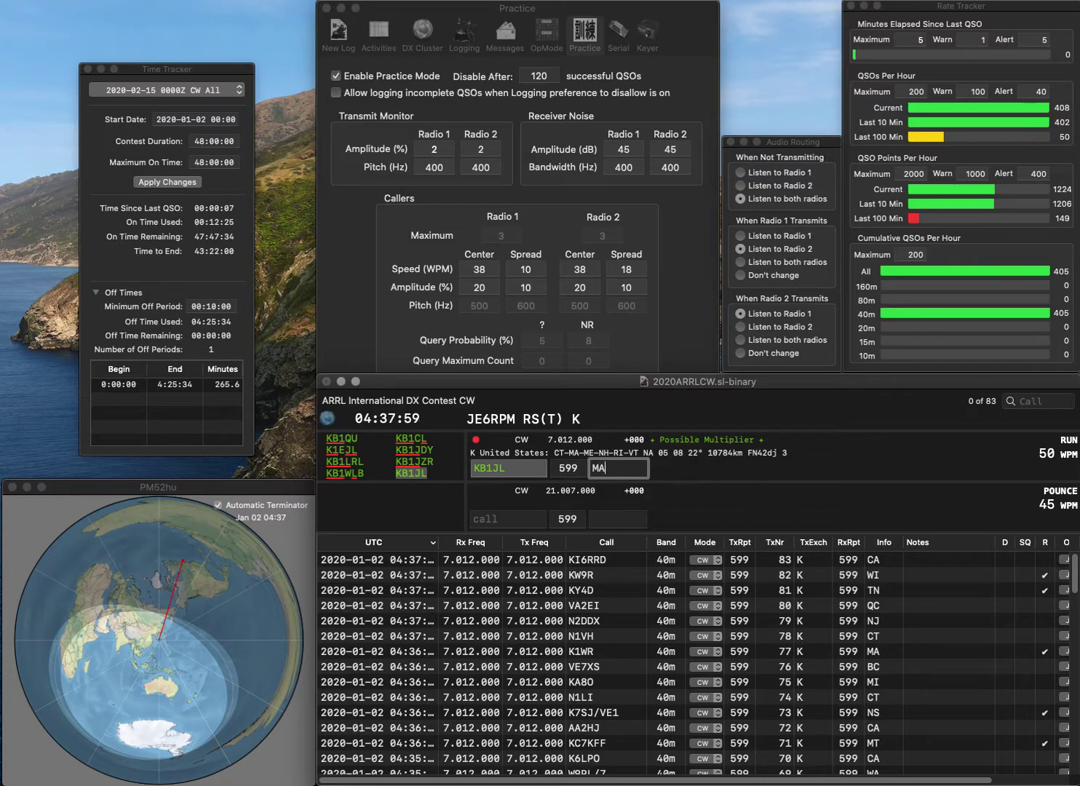
pyautogui.press('Return')
pyautogui.write('K5YDR')
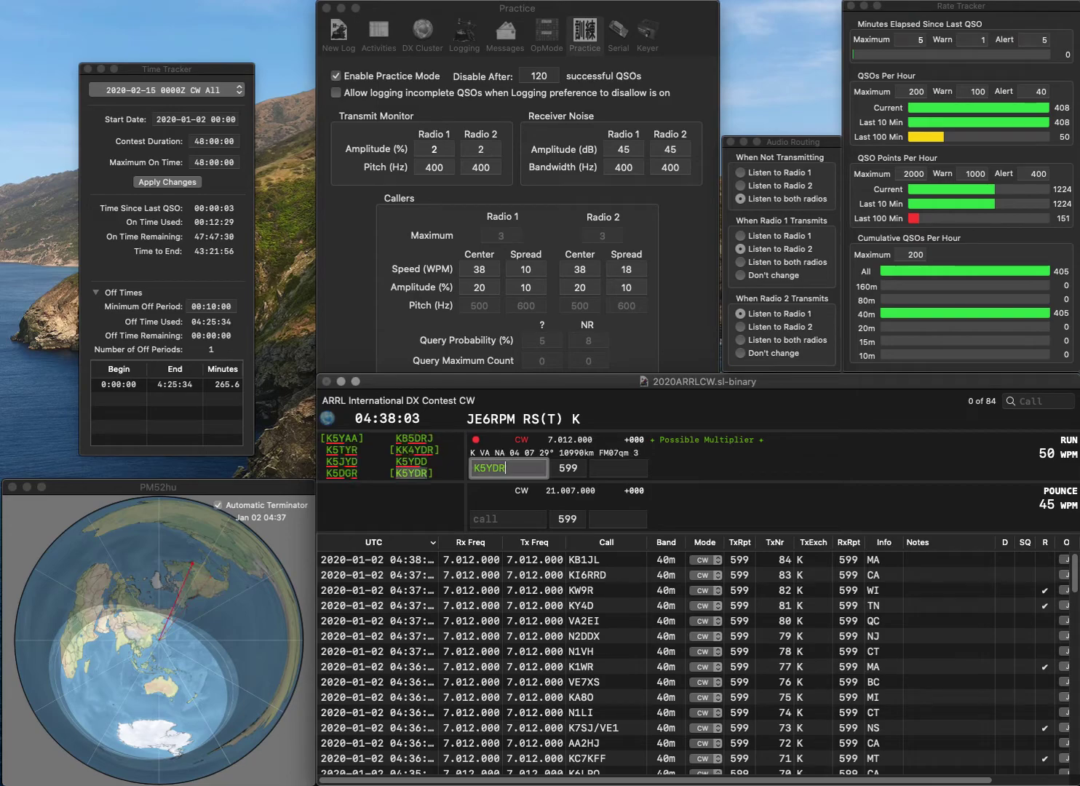
pyautogui.press('space')
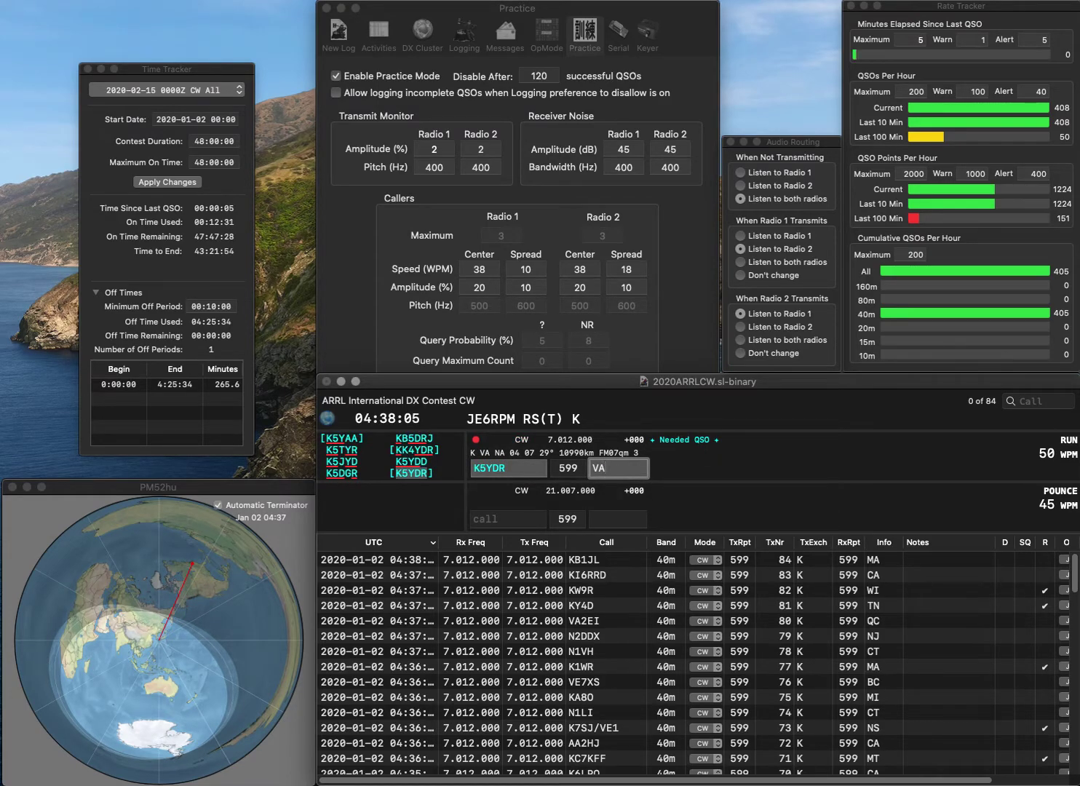
pyautogui.press('Return')
pyautogui.write('W8LSQ')
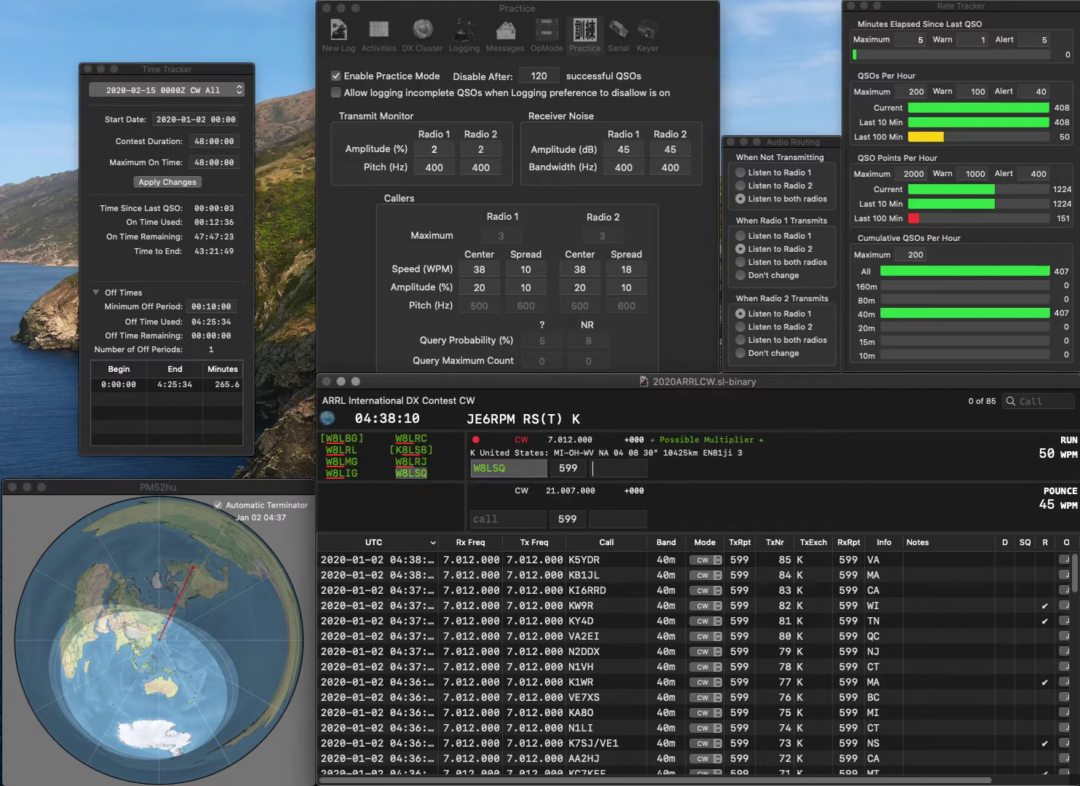
pyautogui.press('space')
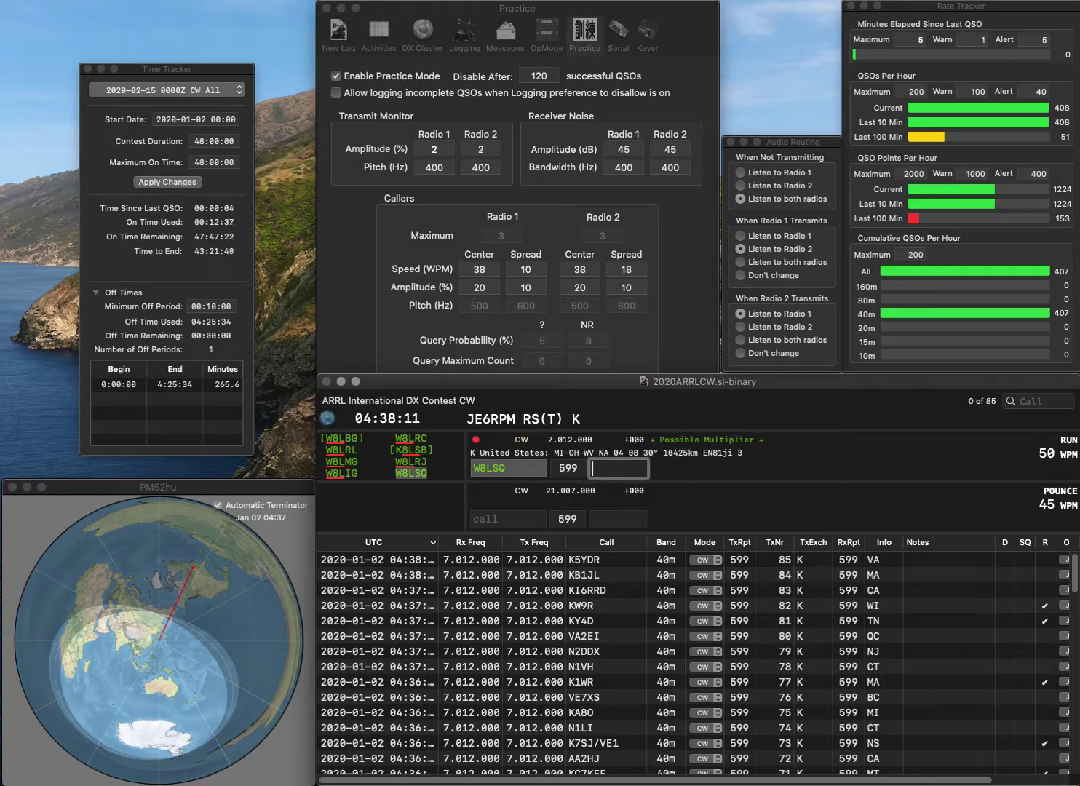
pyautogui.write('OH')
pyautogui.press('Return')
# Log a contact with N7NT on the 7.012 MHz run radio with received exchange ID.
pyautogui.write('N7NT')
pyautogui.press('space')
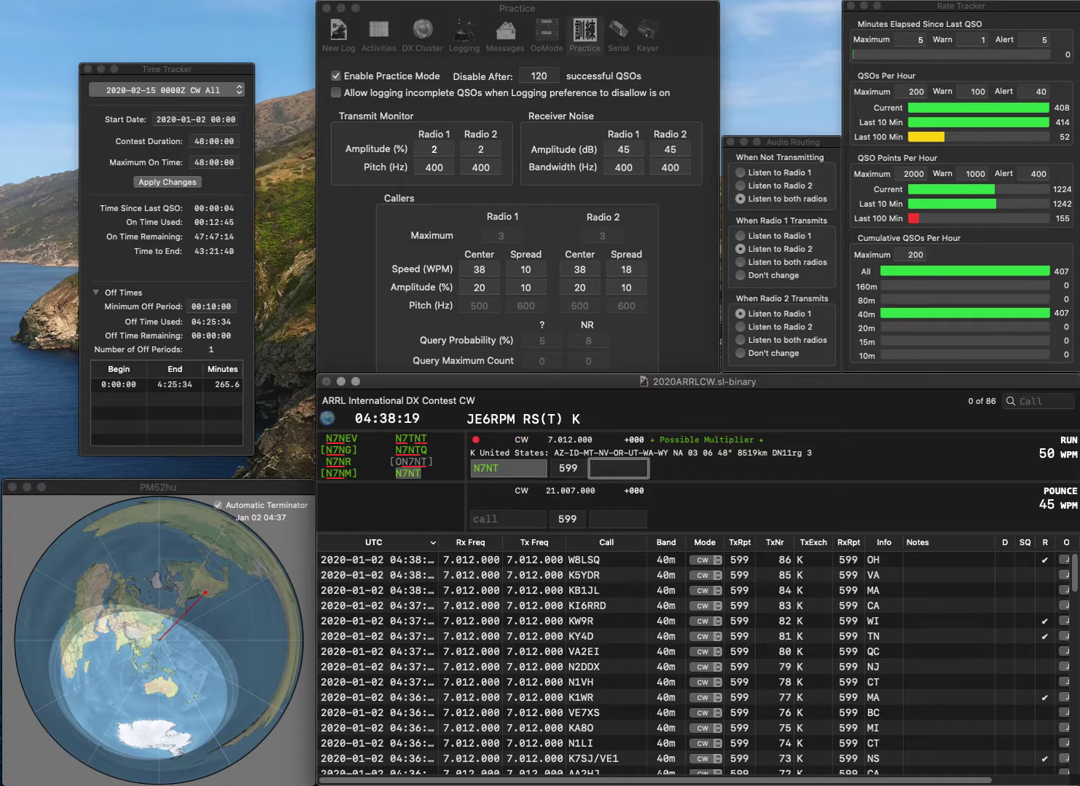
pyautogui.write('ID')
pyautogui.press('Return')
pyautogui.write('N4TE')
pyautogui.press('BackSpace')
pyautogui.write('UT')
pyautogui.press('Return')
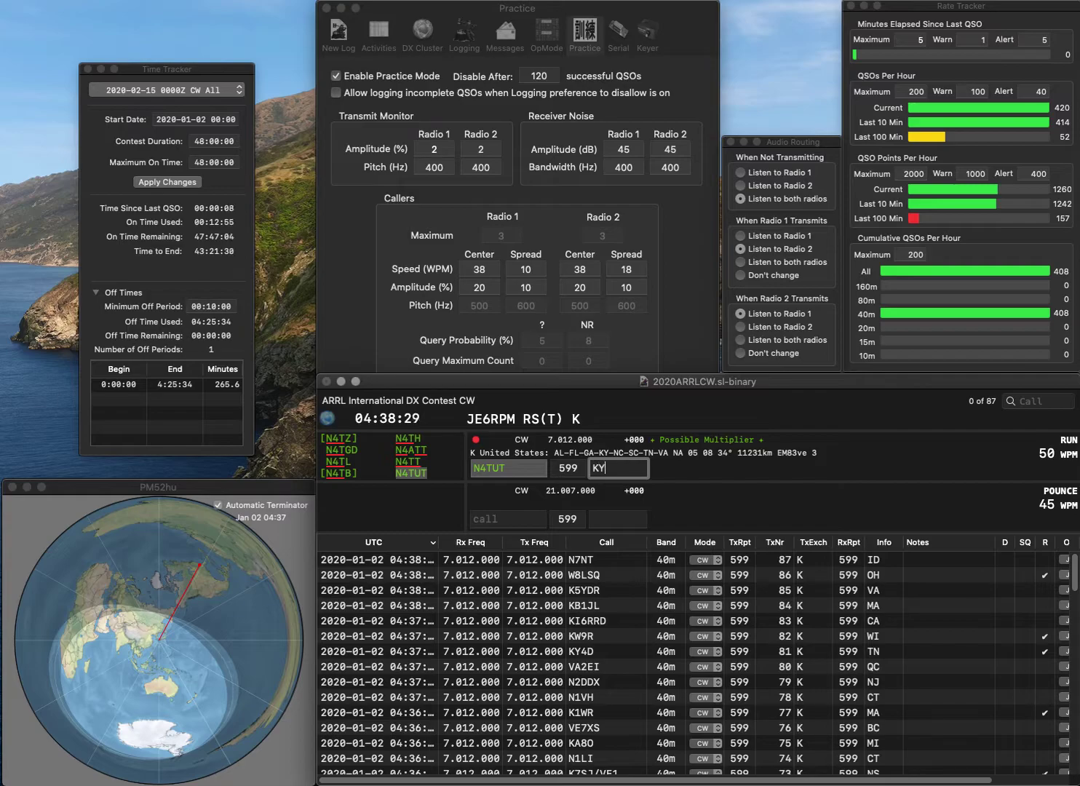
pyautogui.press('Return')
pyautogui.write('KA8MJW')
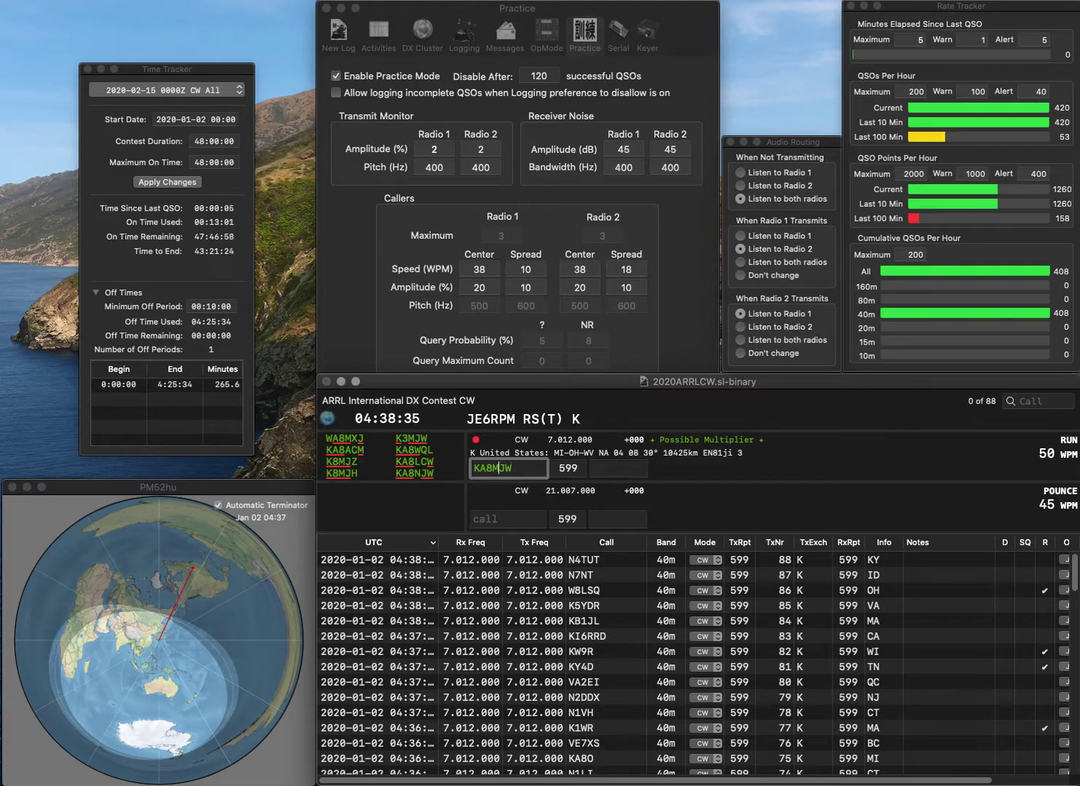
pyautogui.press('Left')
pyautogui.press('BackSpace')
pyautogui.write('N')
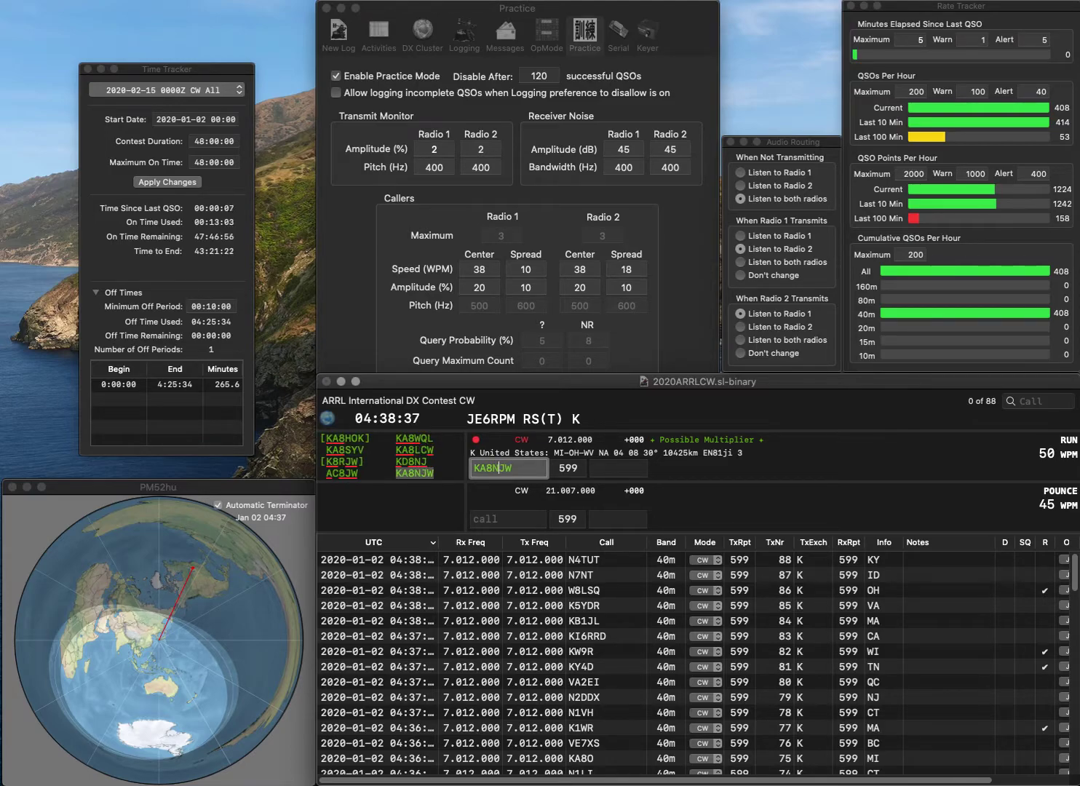
pyautogui.press('Tab')
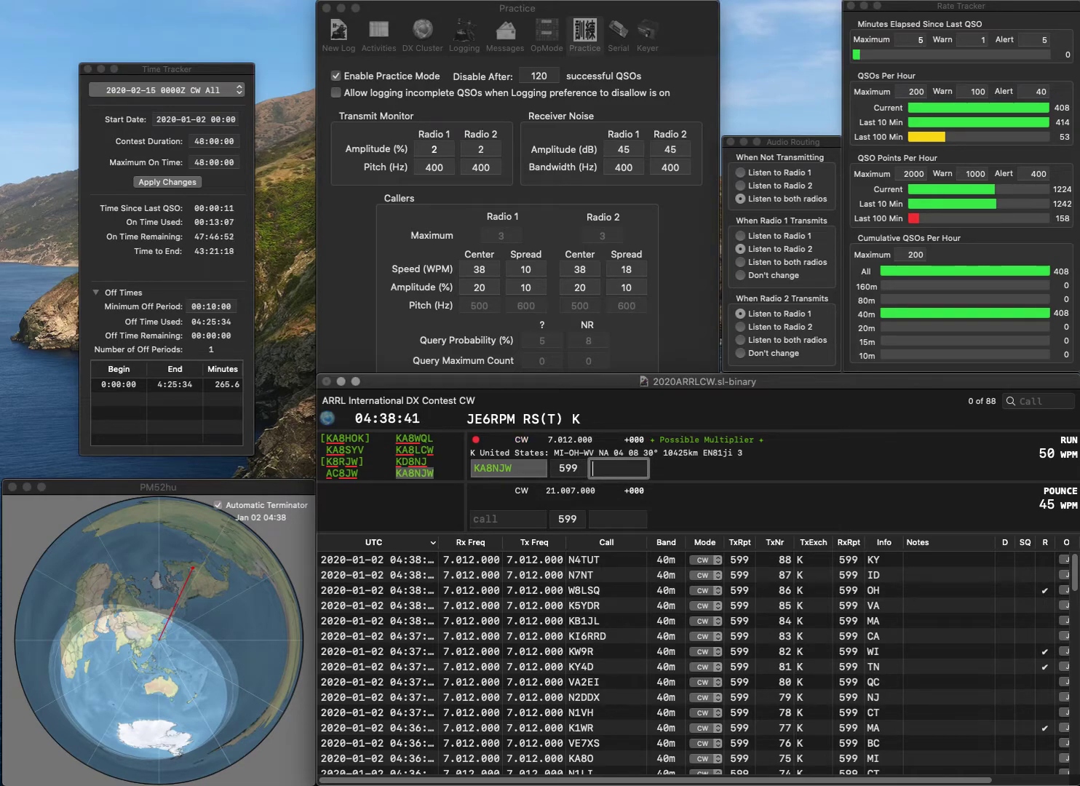
pyautogui.press('Return')
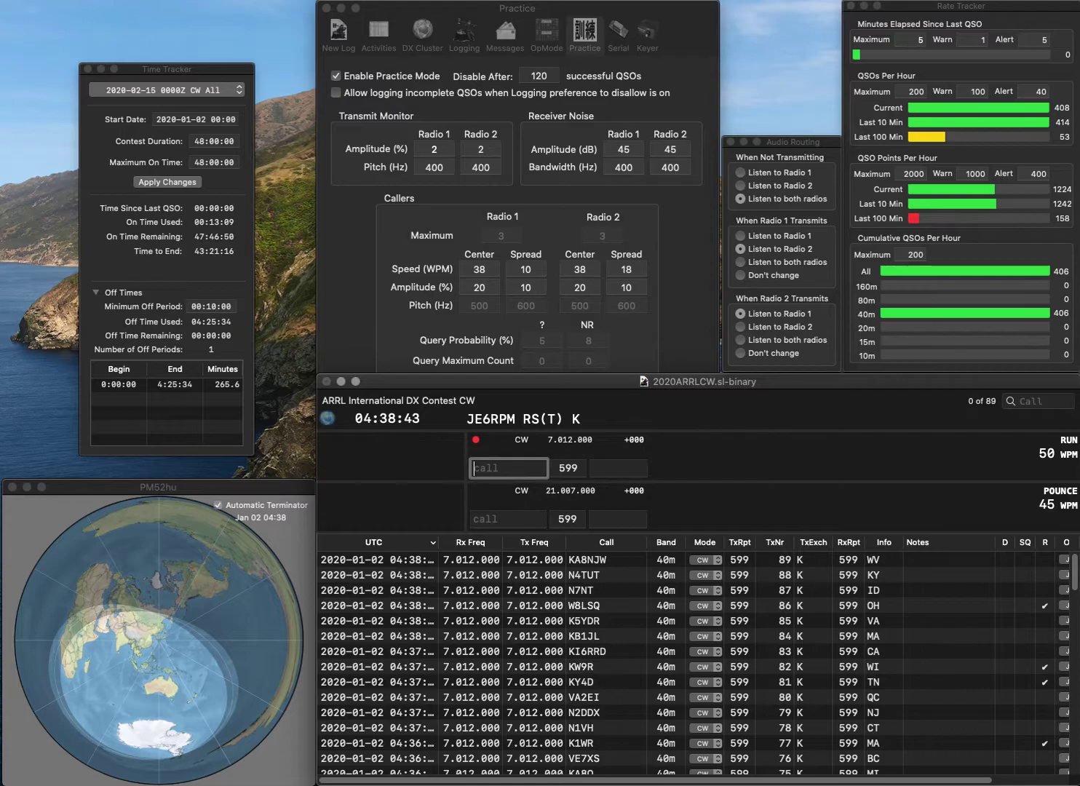
pyautogui.write('W8WCQ')
pyautogui.press('Tab')
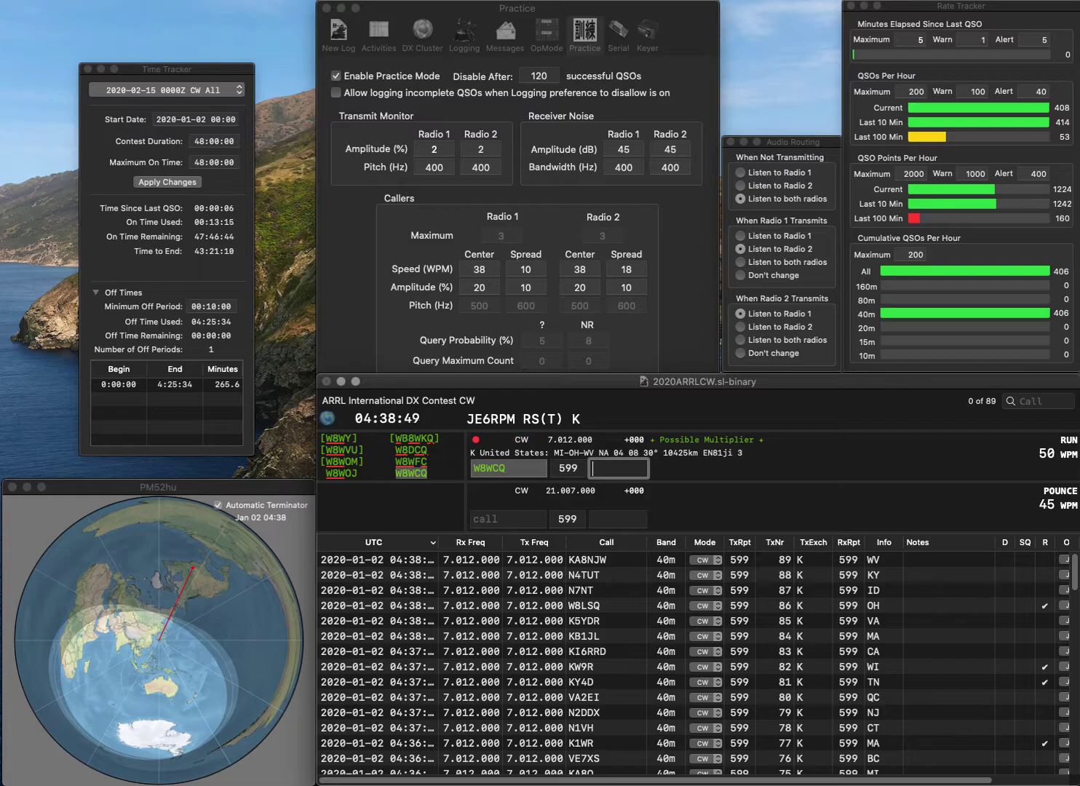
pyautogui.write('OH')
pyautogui.press('Return')
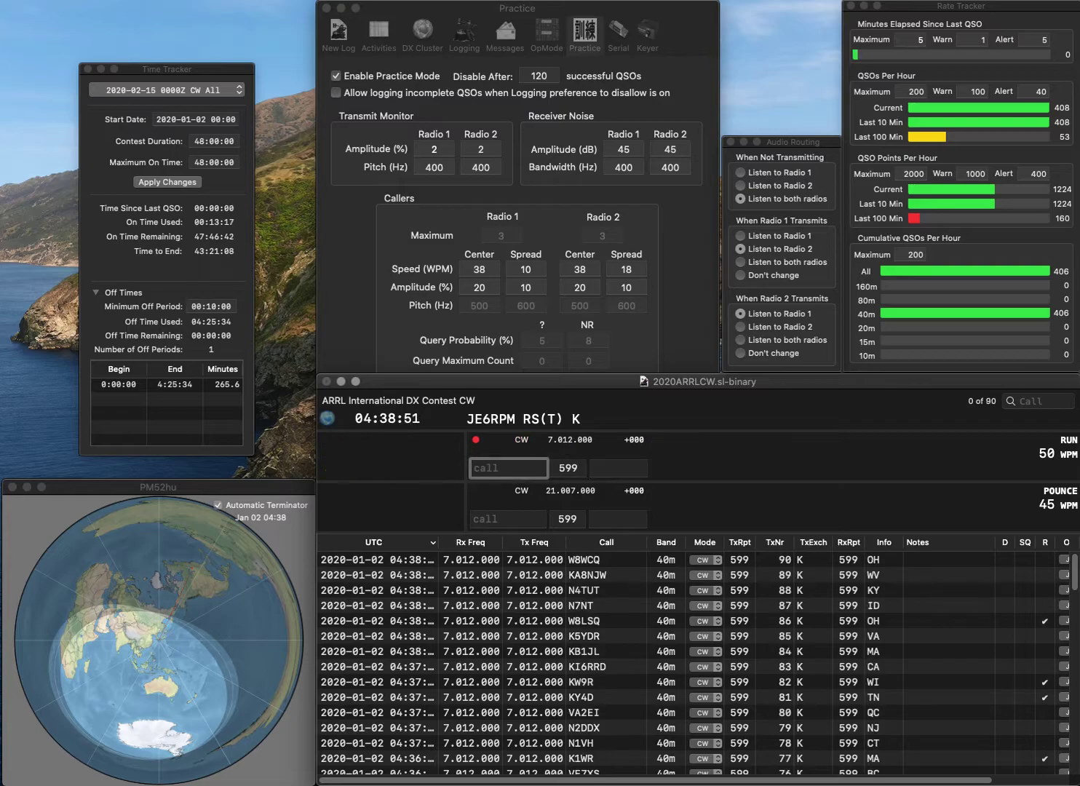
# Log a contact with K3UW on the 7.012 MHz run radio with received exchange PA.
pyautogui.write('K')
pyautogui.write('UW')
pyautogui.press('space')
pyautogui.write('PA')
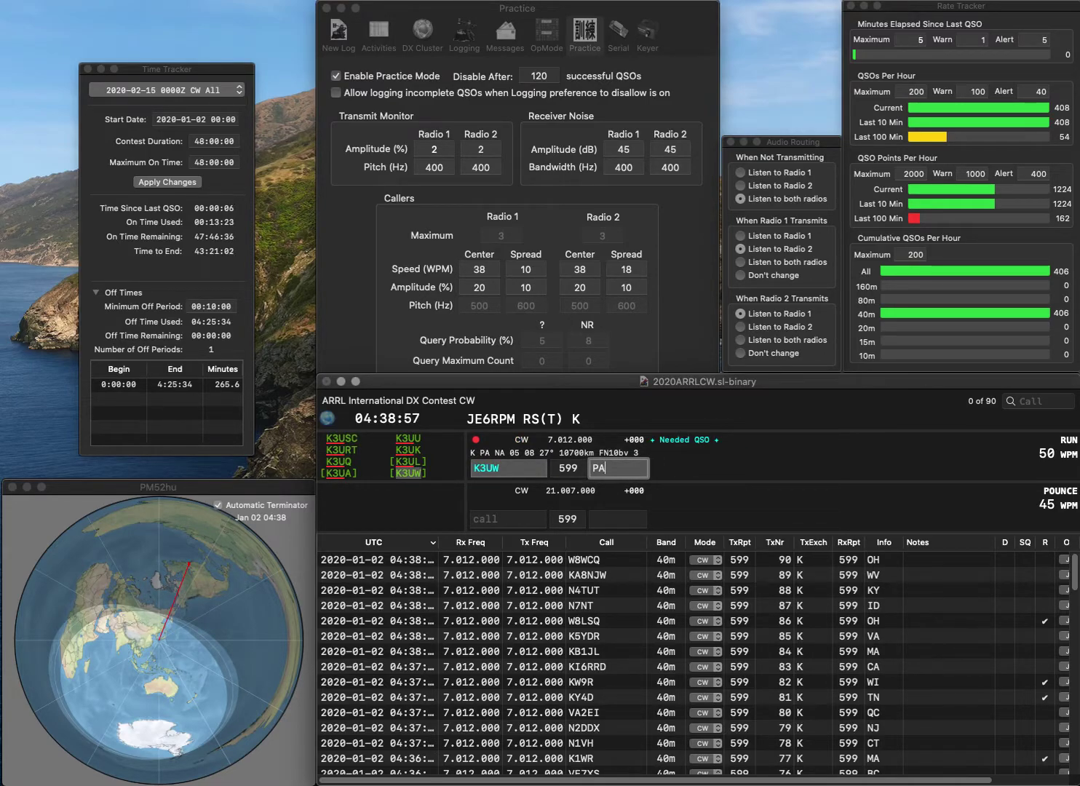
pyautogui.press('Return')
# Log a contact with N2PA on the 7.012 MHz run radio with received exchange NJ.
pyautogui.write('N2PA')
pyautogui.press('space')
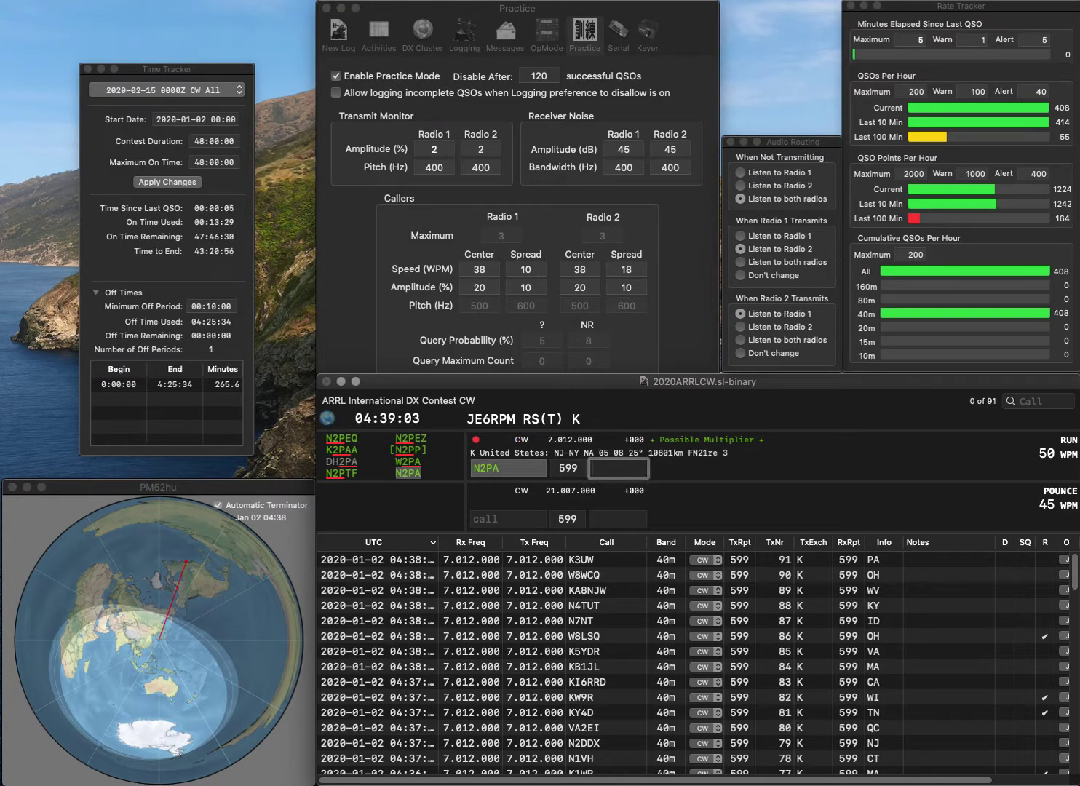
pyautogui.write('NJ')
pyautogui.press('Return')
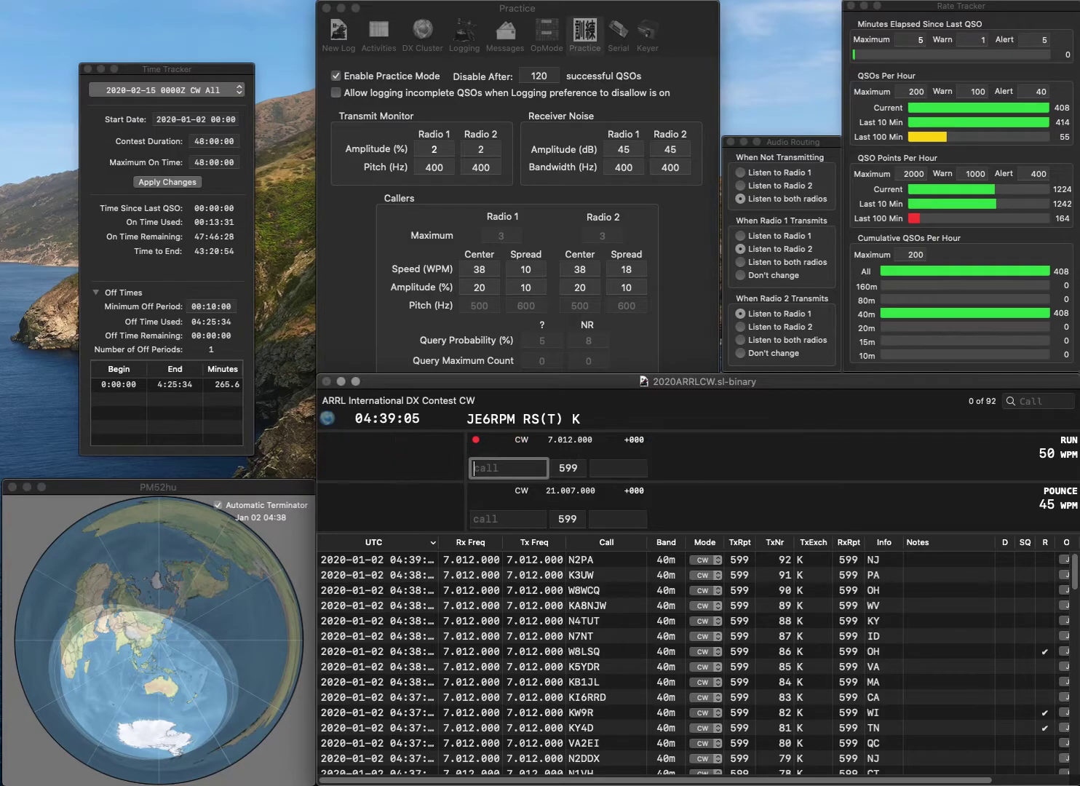
# Log a contact with AG2K on the 7.012 MHz run radio with received exchange NY.
pyautogui.write('AG2K')
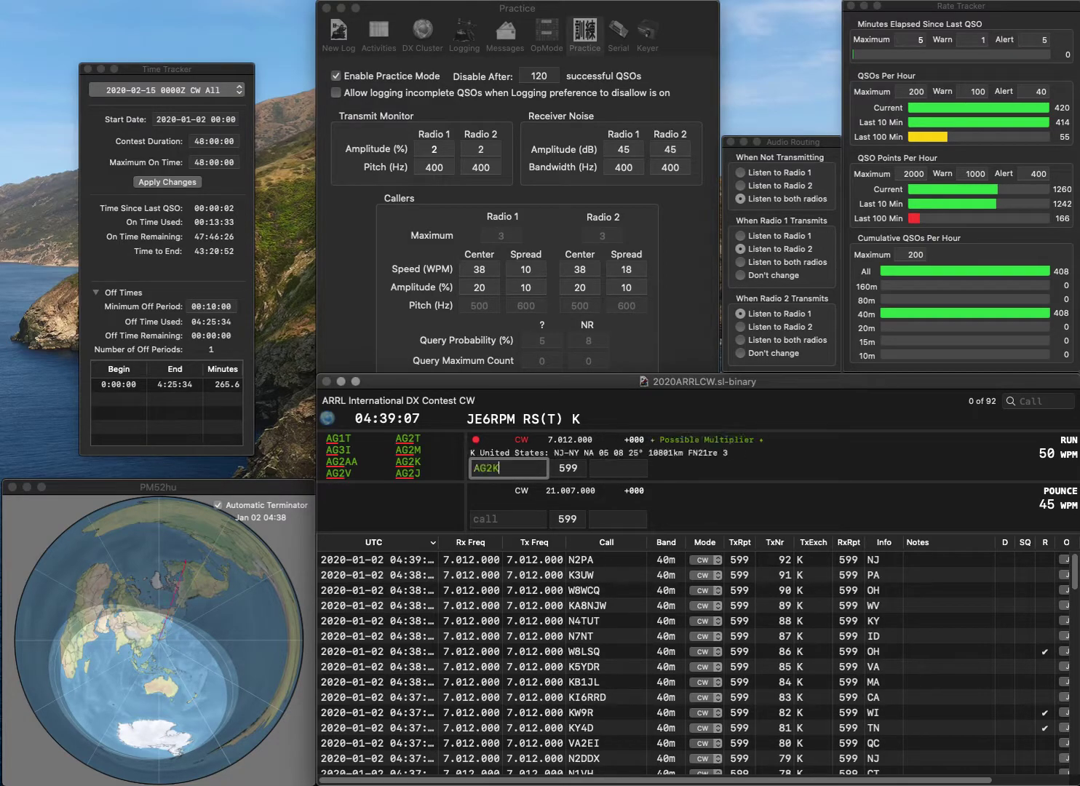
pyautogui.press('Return')
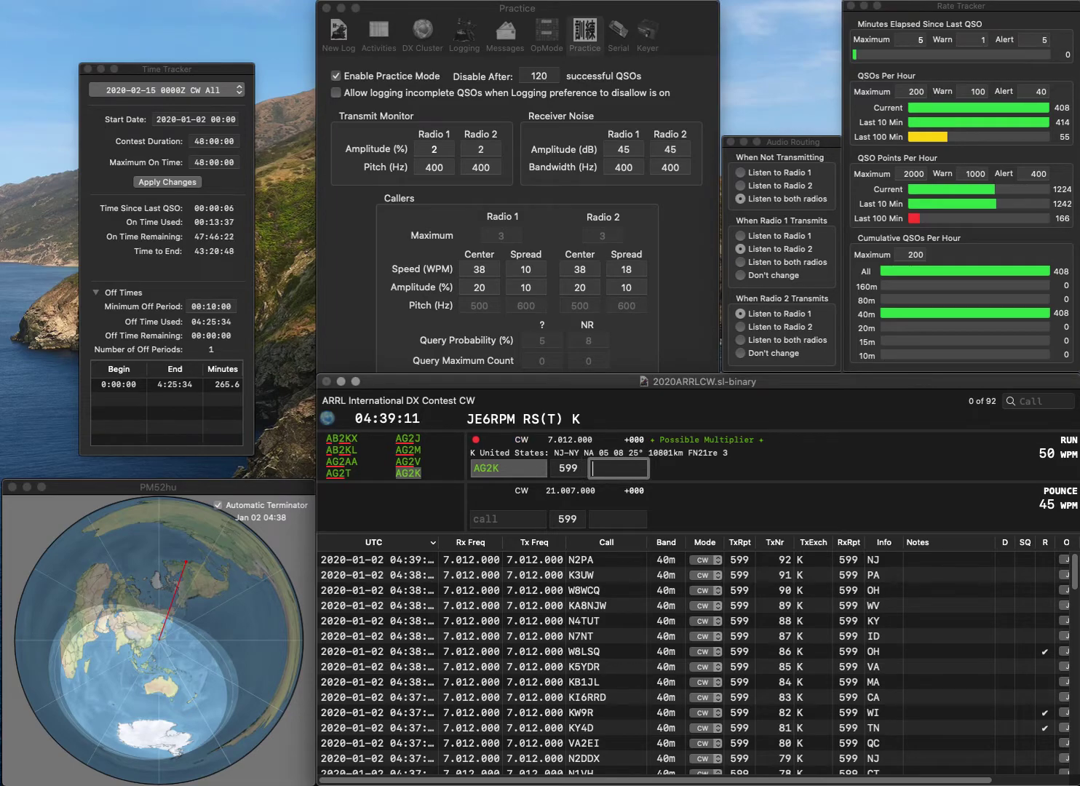
pyautogui.write('NY')
pyautogui.press('Return')
pyautogui.write('W1')
pyautogui.press('BackSpace')
pyautogui.write('1')
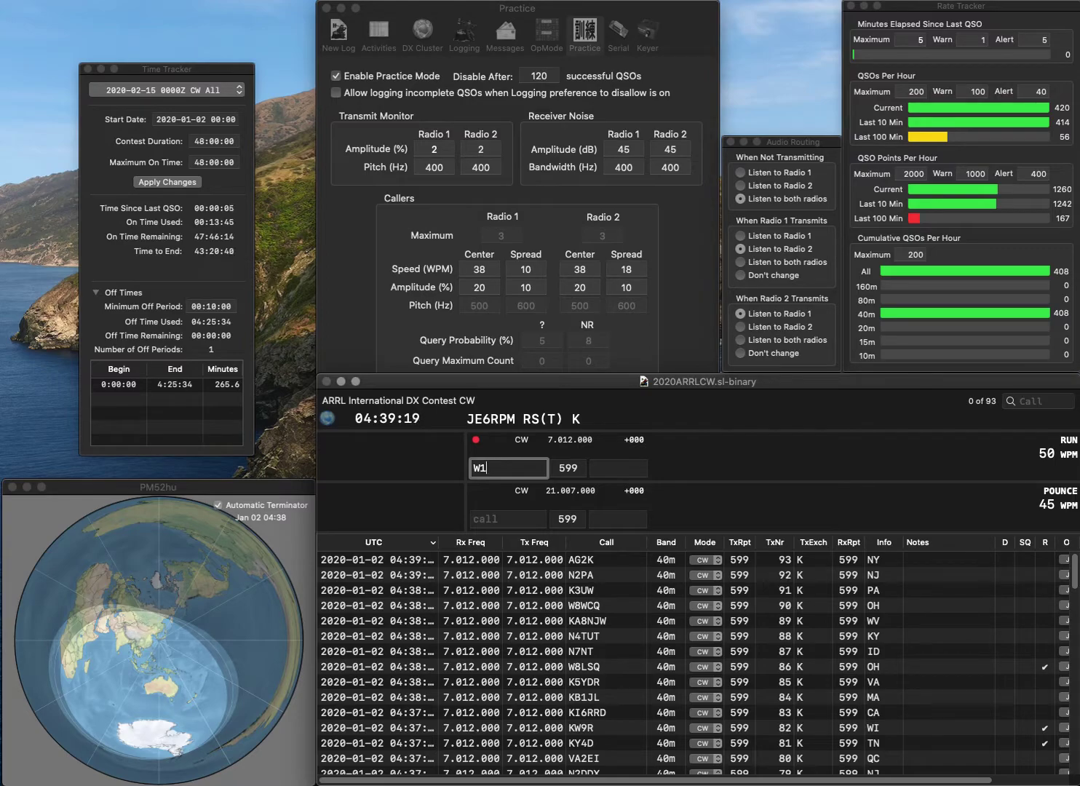
pyautogui.write('IBQ')
pyautogui.press('space')
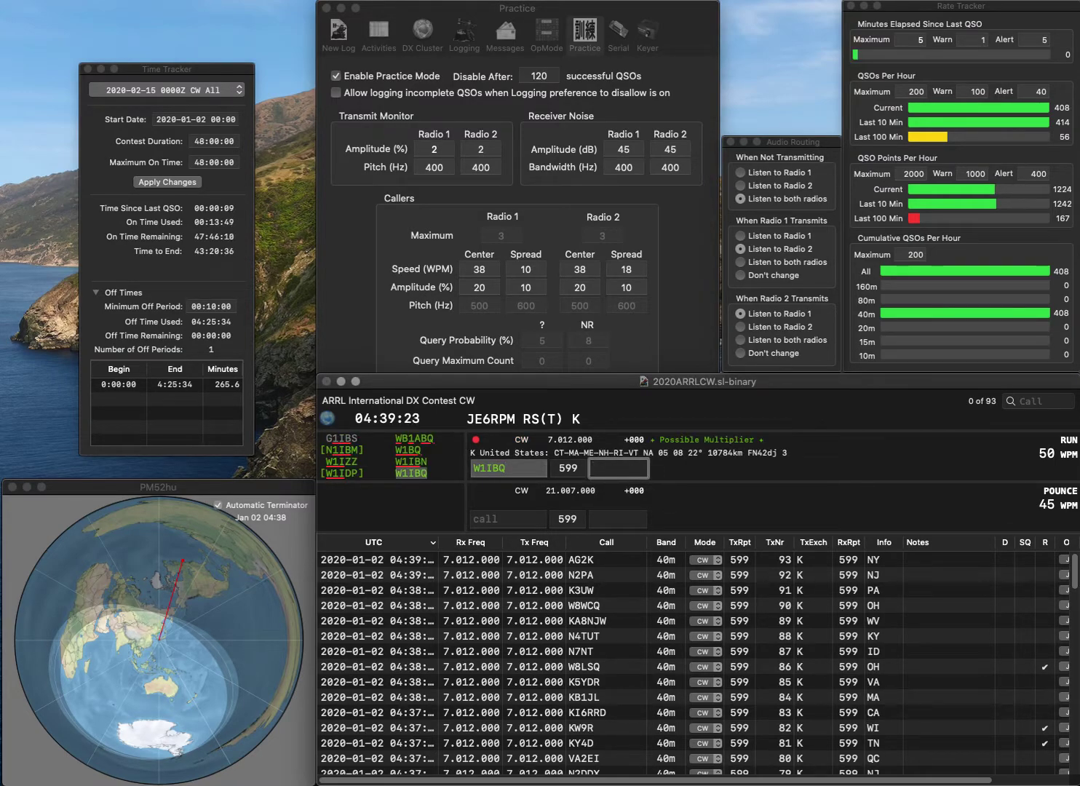
pyautogui.write('NH')
pyautogui.press('Return')
# Log a contact with N1RM on the 7.012 MHz run radio with received exchange CT.
pyautogui.write('N1RM')
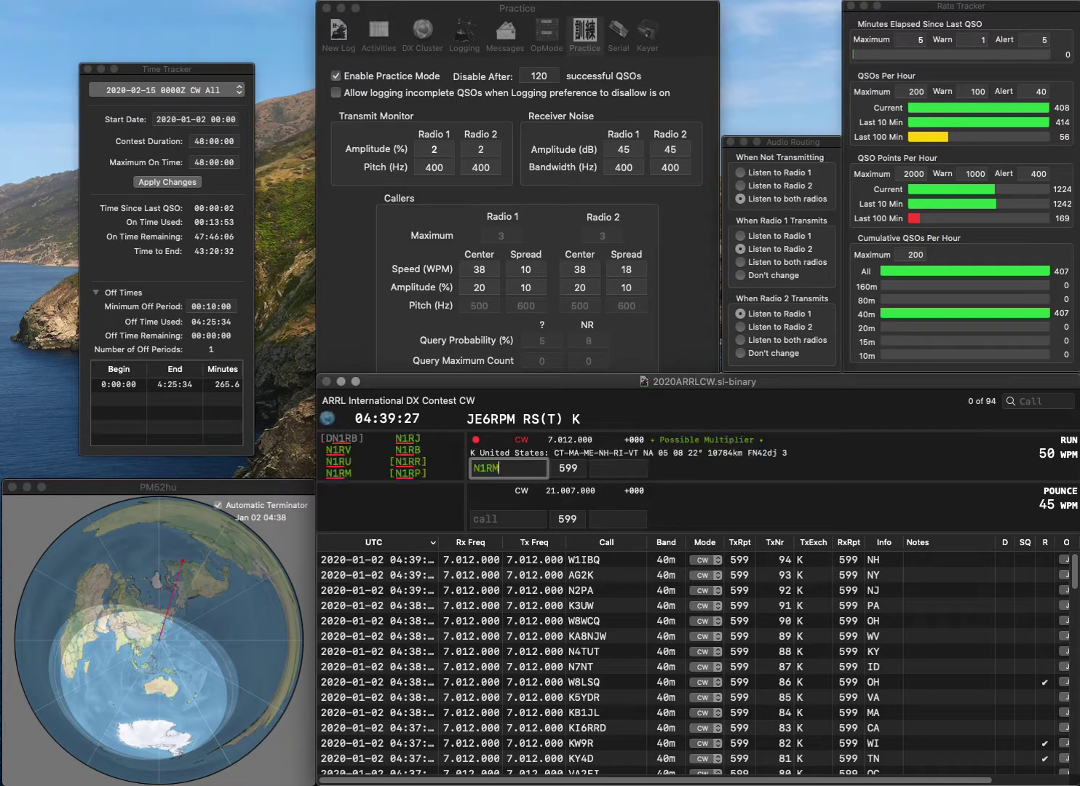
pyautogui.press('Return')
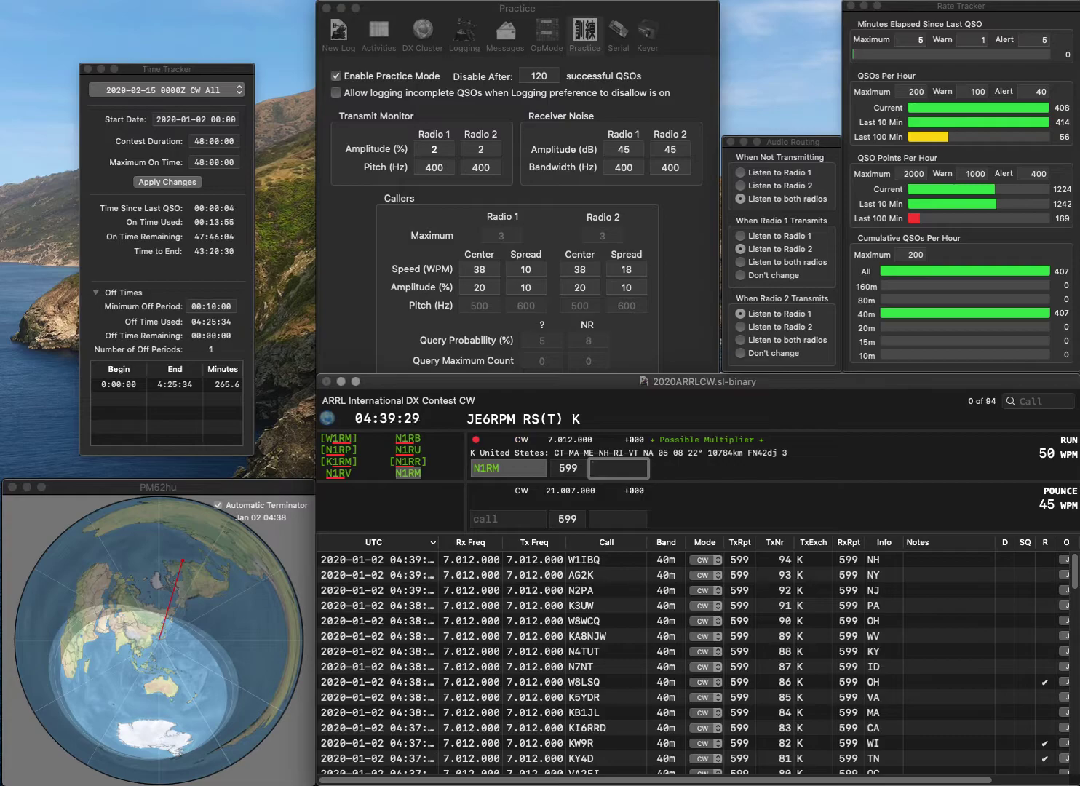
pyautogui.write('CT')
pyautogui.press('Return')
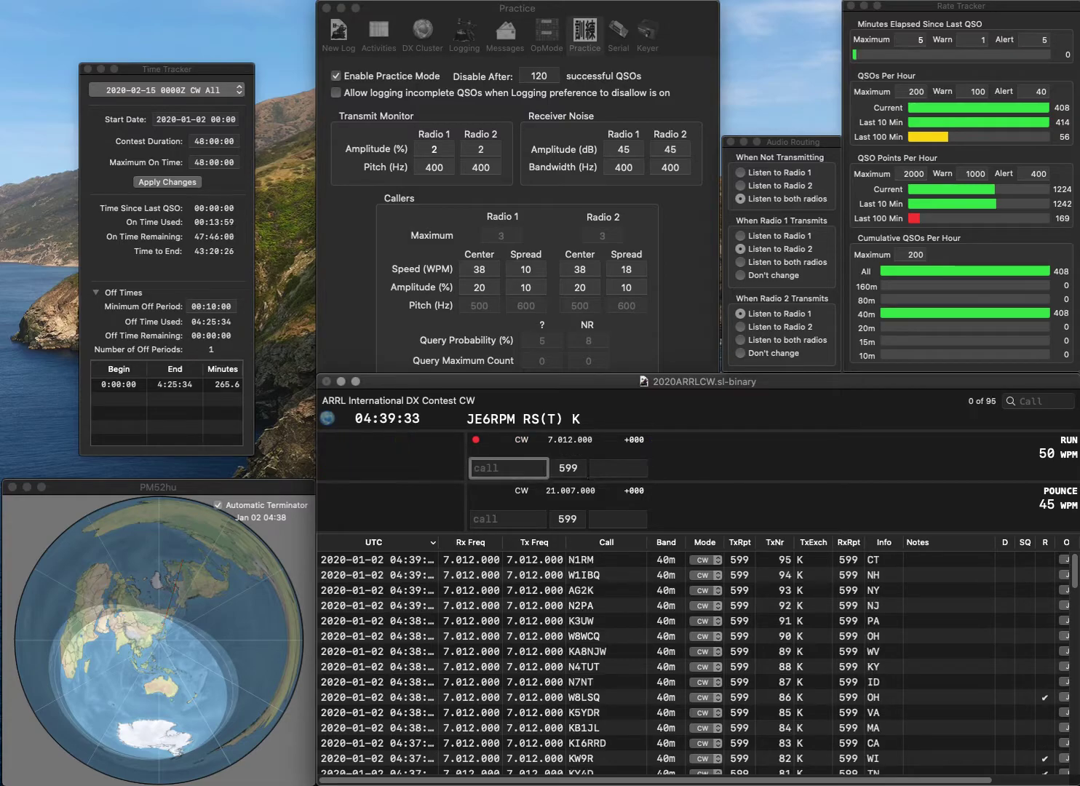
# Log a contact with AK2B on the 7.012 MHz run radio with received exchange CA.
pyautogui.write('AK2B')
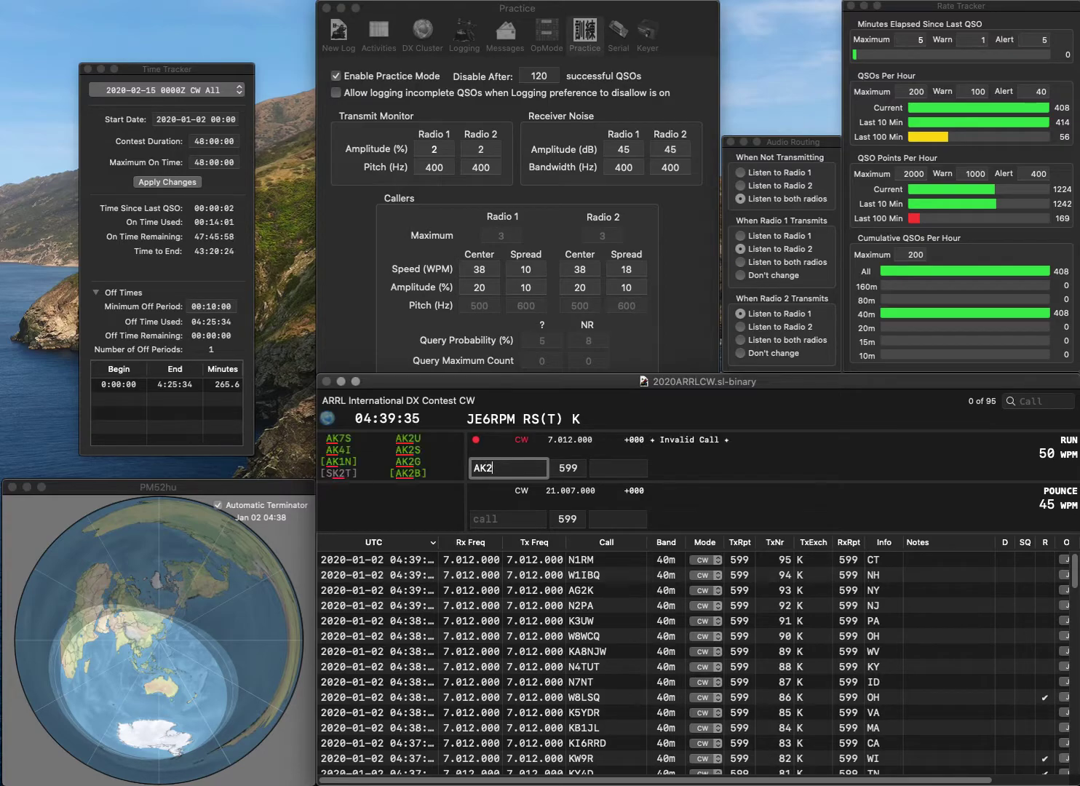
pyautogui.press('space')
pyautogui.write('CA')
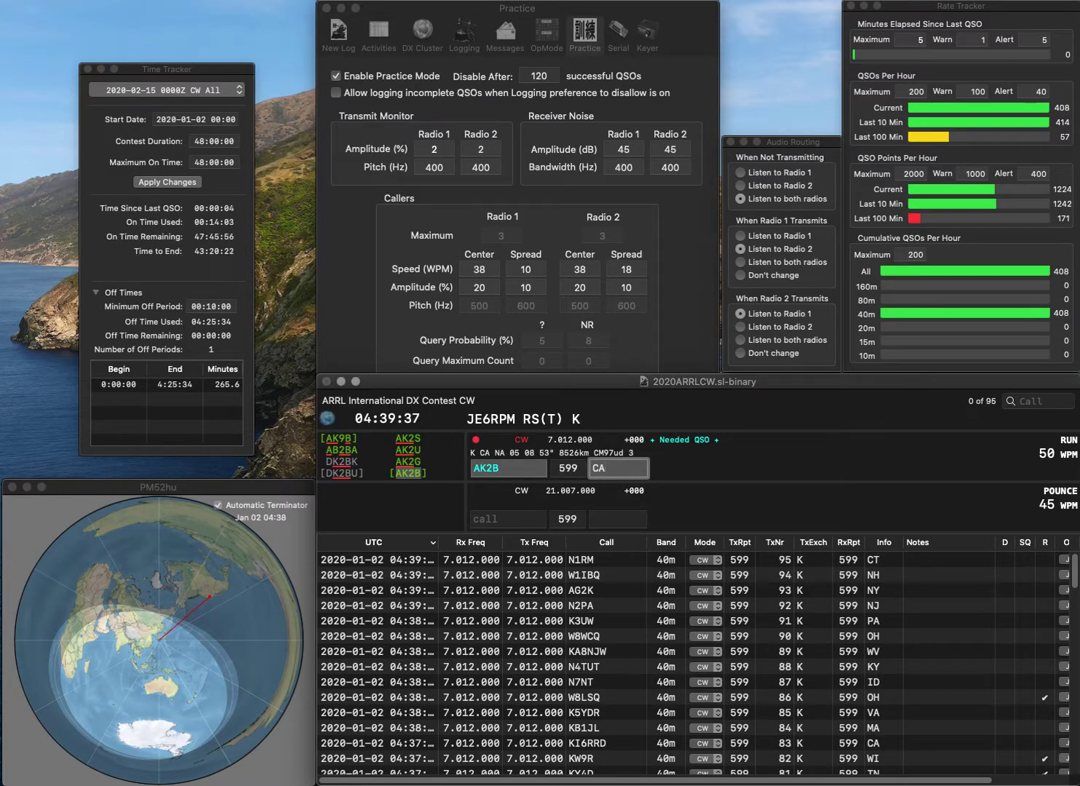
pyautogui.press('Return')
pyautogui.write('WM6Q')
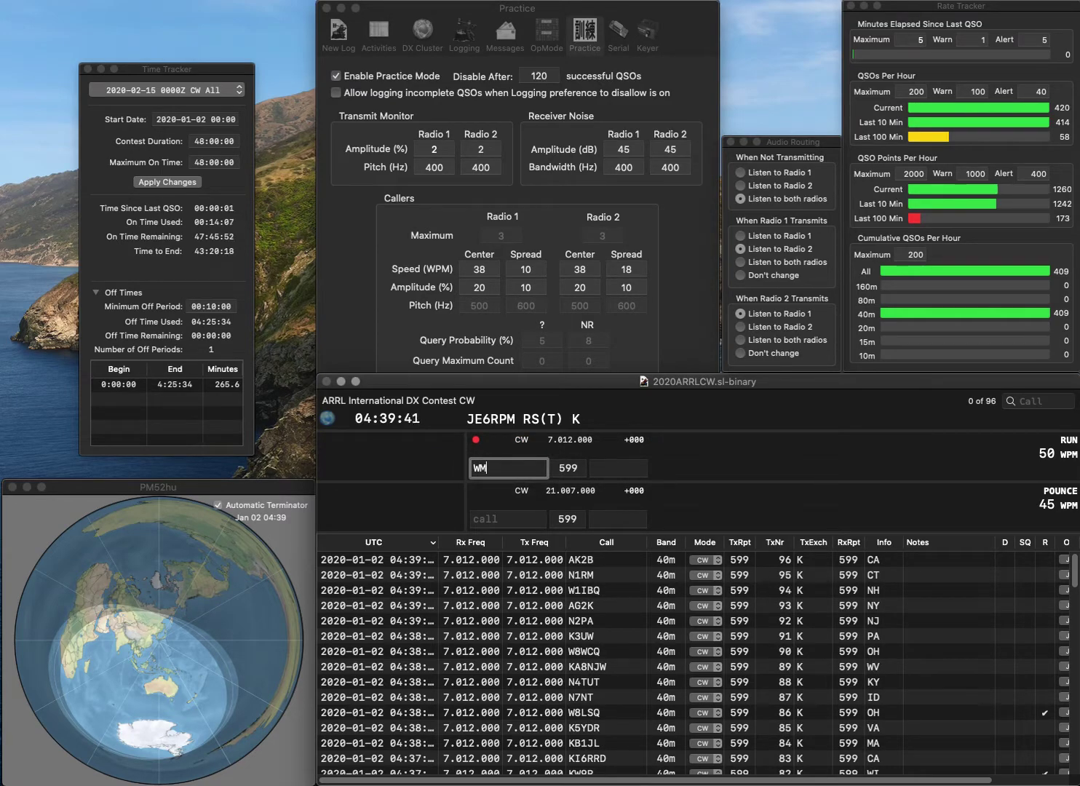
pyautogui.press('space')
pyautogui.write('CA')
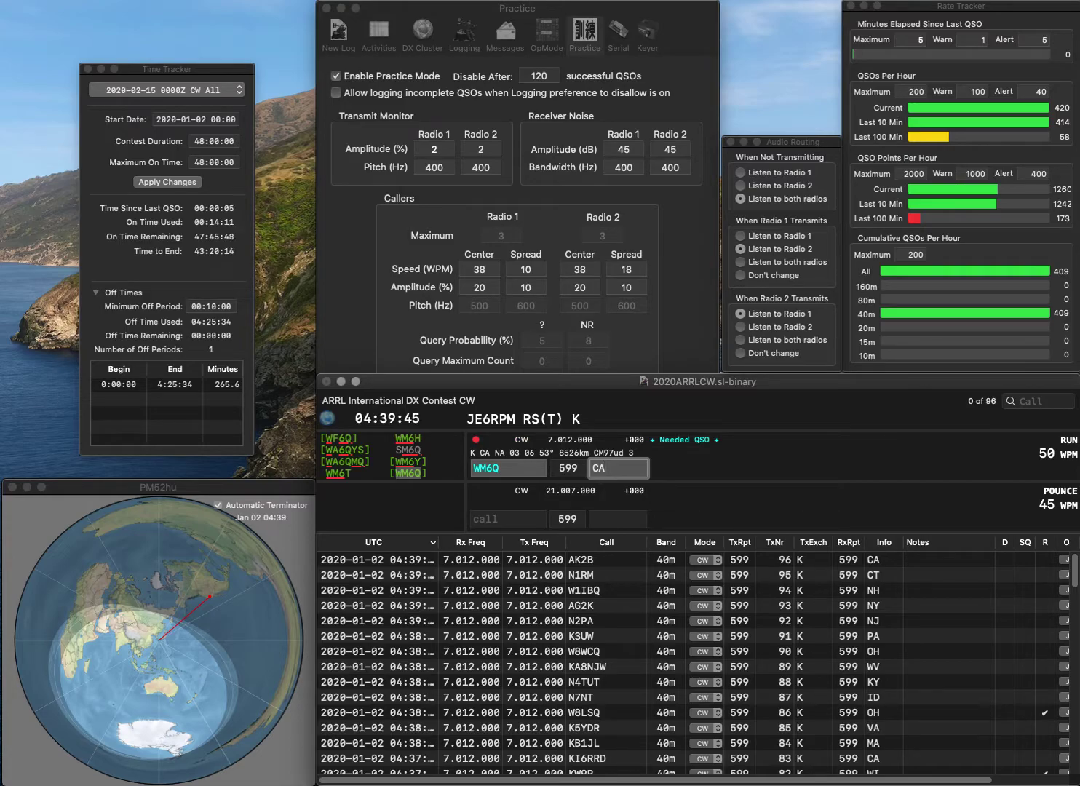
pyautogui.press('Return')
# Log a contact with W4UG on the 7.012 MHz run radio with received exchange NC.
pyautogui.write('W4UG')
pyautogui.press('space')
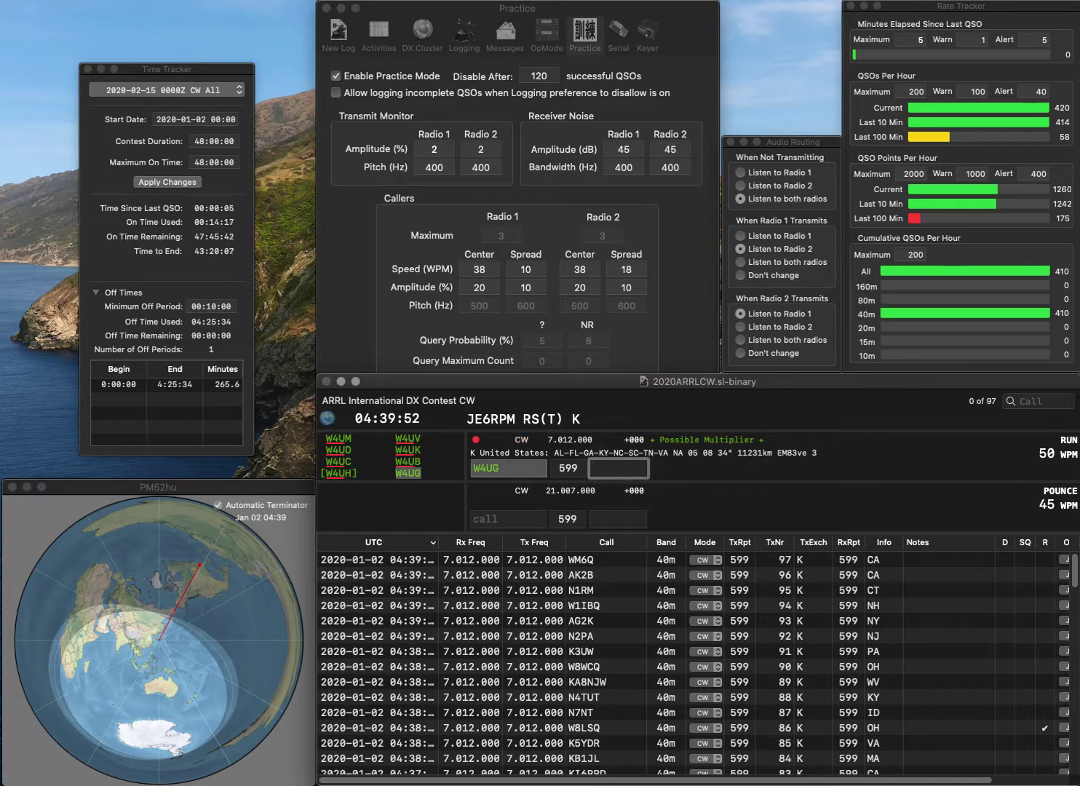
pyautogui.write('NC')
pyautogui.press('Return')
# Log a contact with NU1T on the 7.012 MHz run radio with received exchange CT.
pyautogui.write('NU1T')
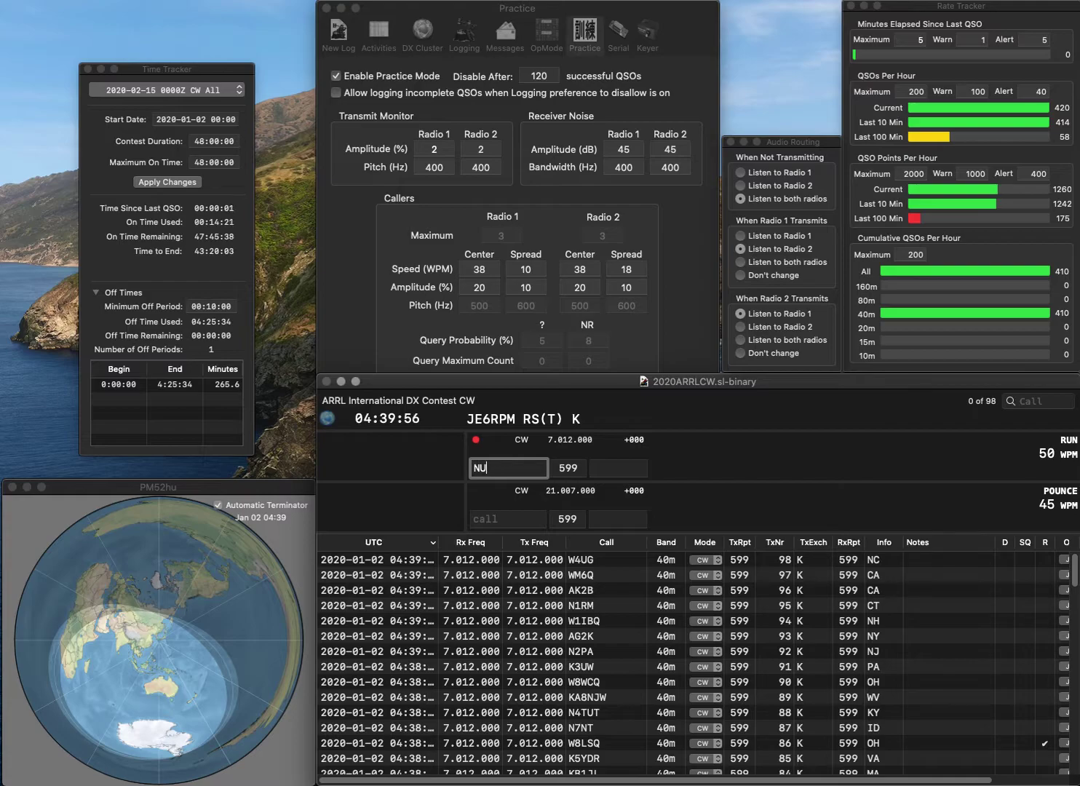
pyautogui.press('space')
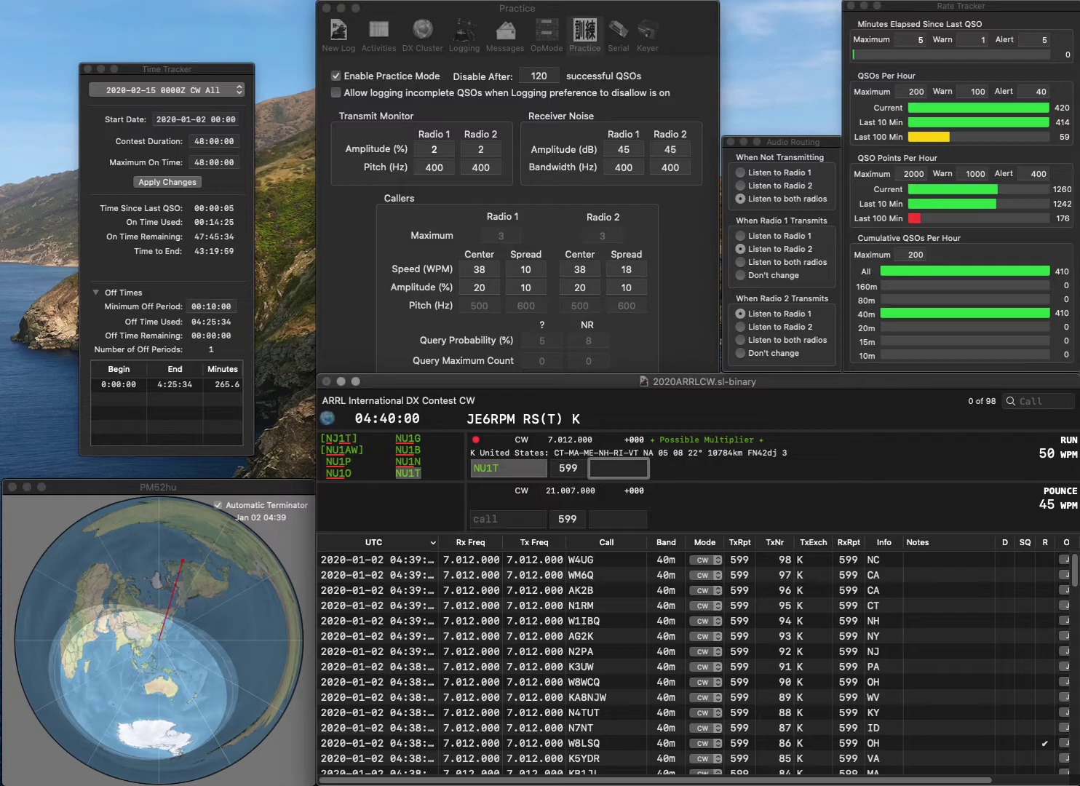
pyautogui.press('Return')
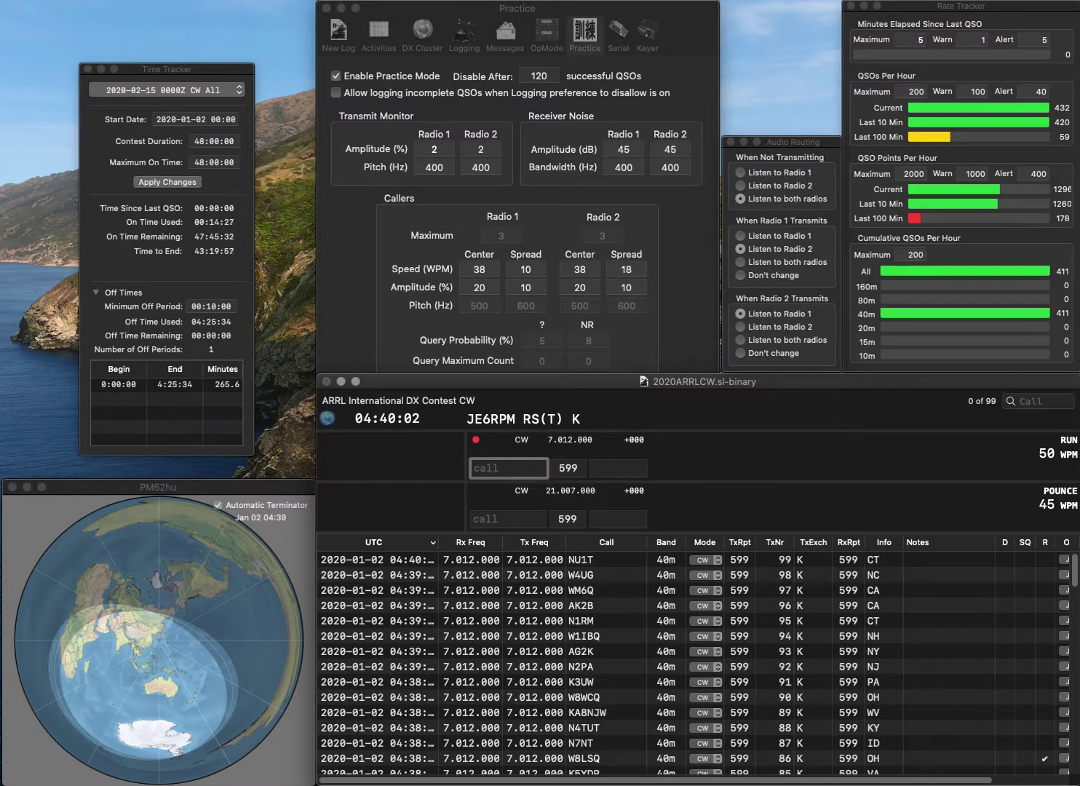
# Log a contact with K0XN on the 7.012 MHz run radio with received exchange IA.
pyautogui.write('0XN')
pyautogui.press('Home')
pyautogui.write('K')
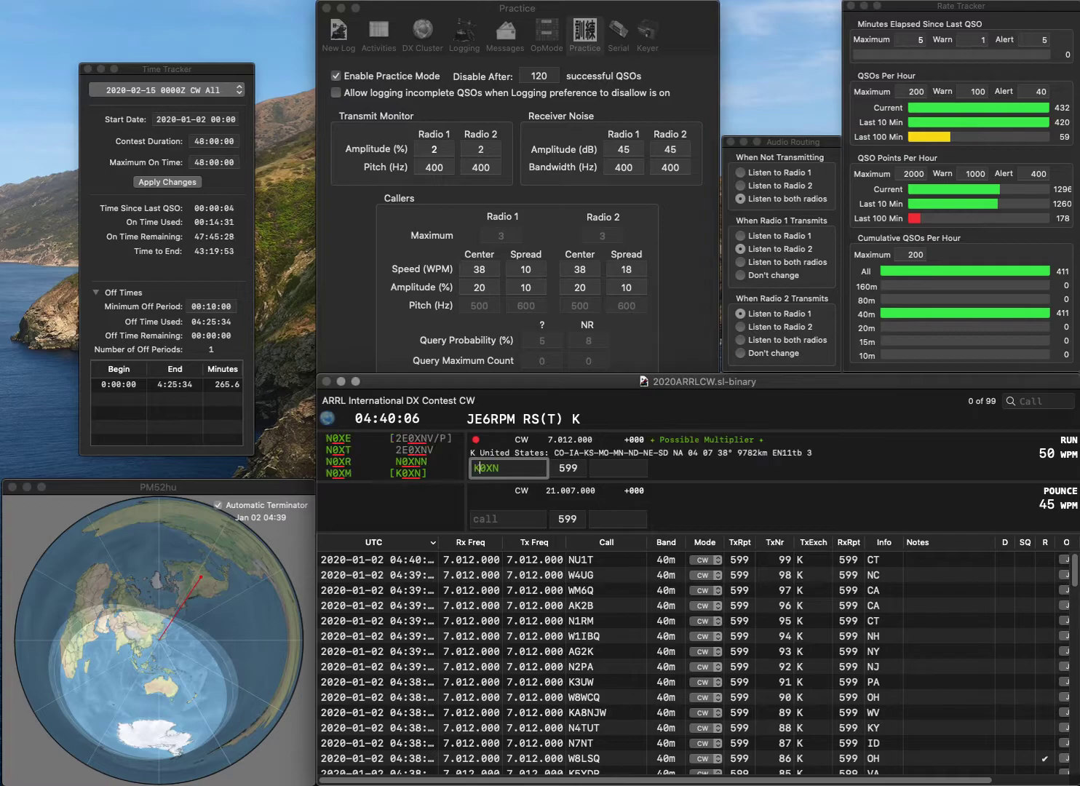
pyautogui.press('Return')
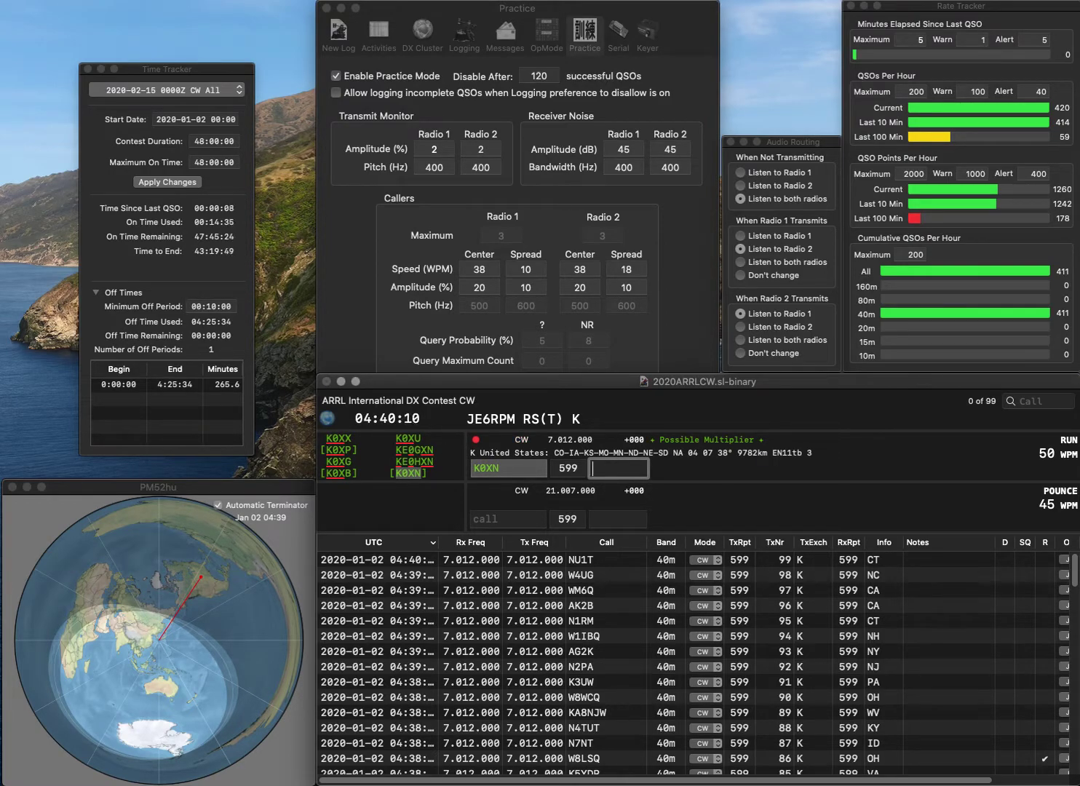
pyautogui.write('IA')
pyautogui.press('Return')
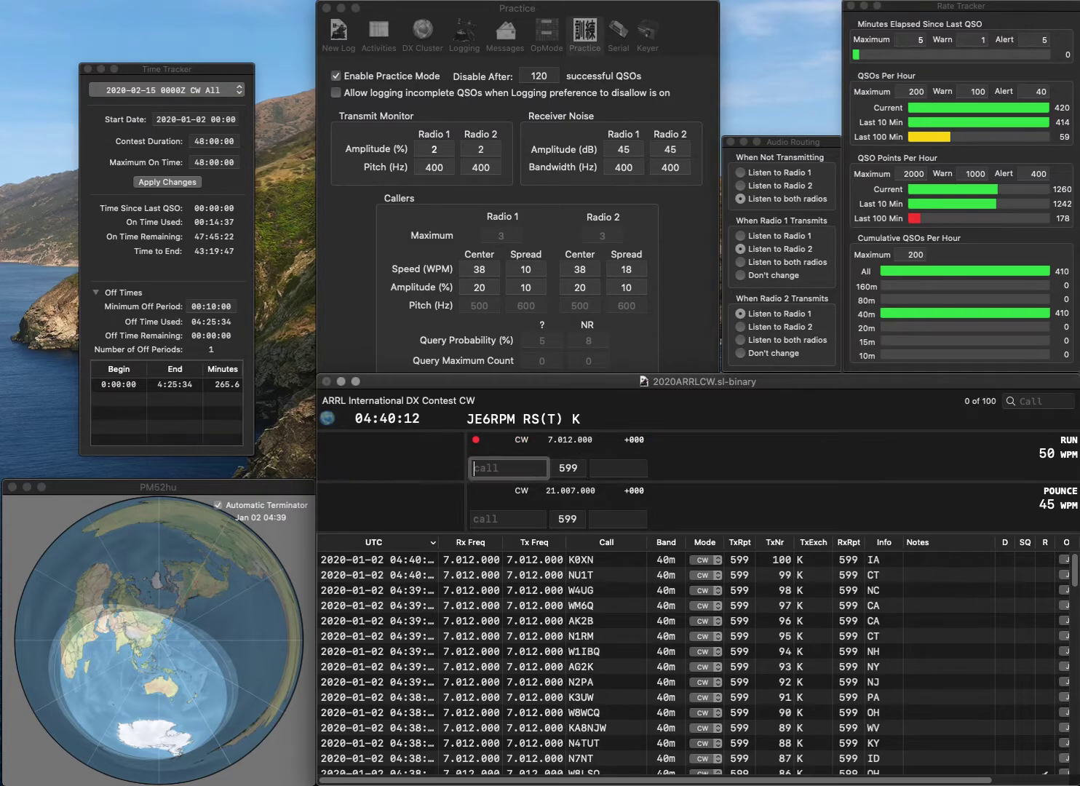
pyautogui.write('K')
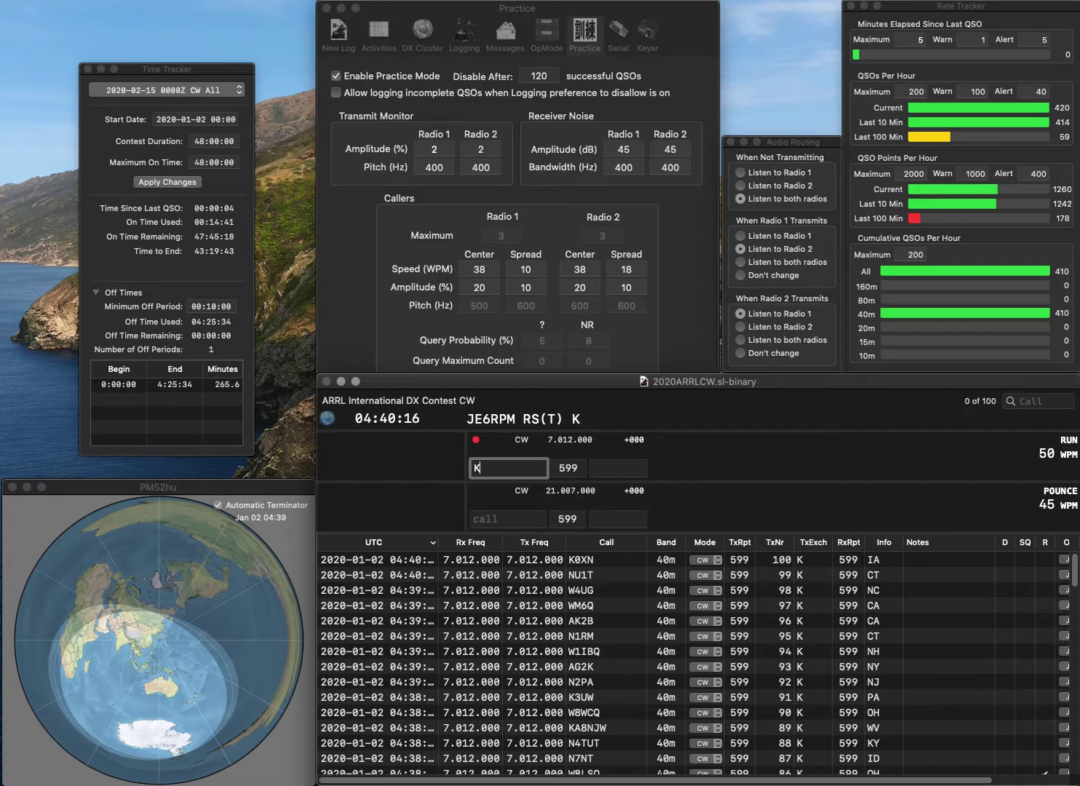
pyautogui.write('6ER')
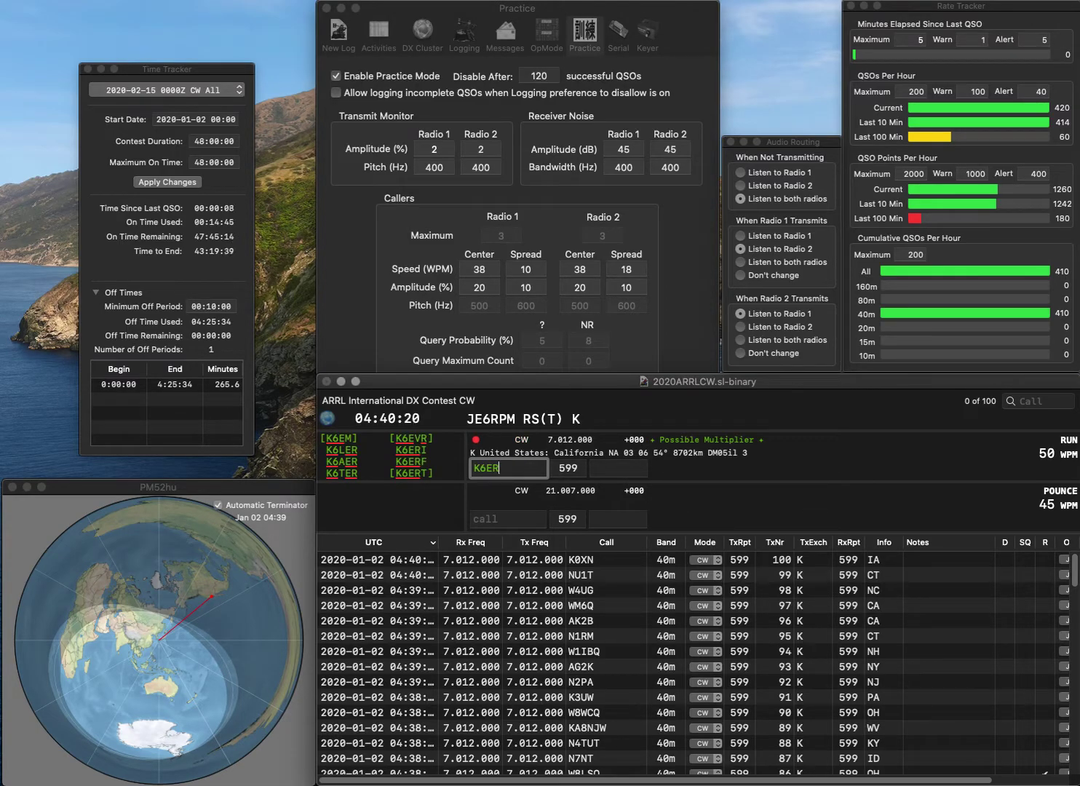
pyautogui.press('BackSpace')
pyautogui.press('BackSpace')
pyautogui.write('AR')
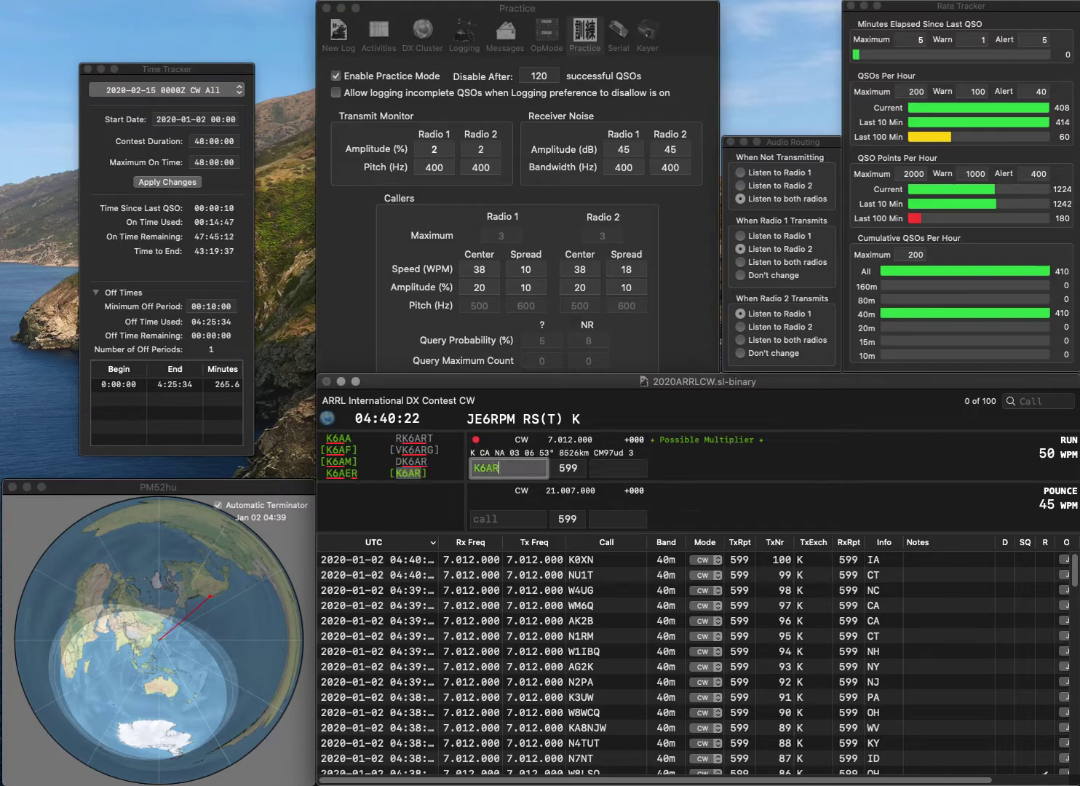
pyautogui.write('E')
pyautogui.press('space')
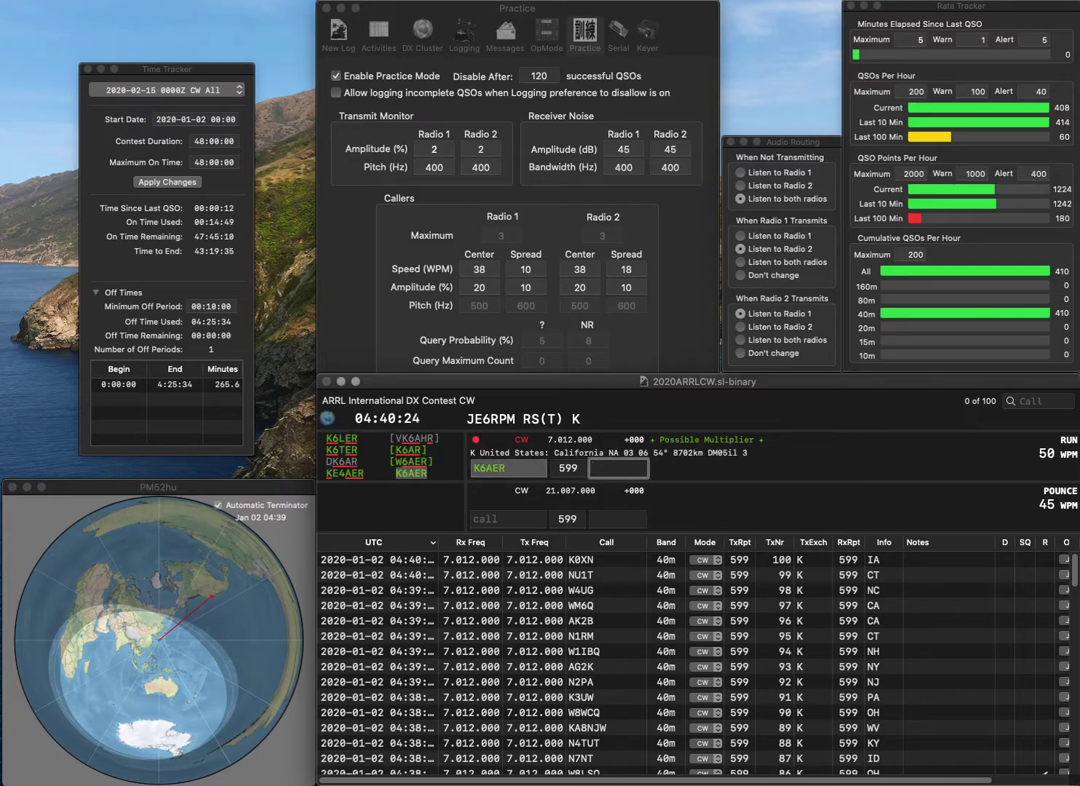
pyautogui.write('CA')
pyautogui.press('Return')
pyautogui.write('NJ9Q')
pyautogui.press('space')
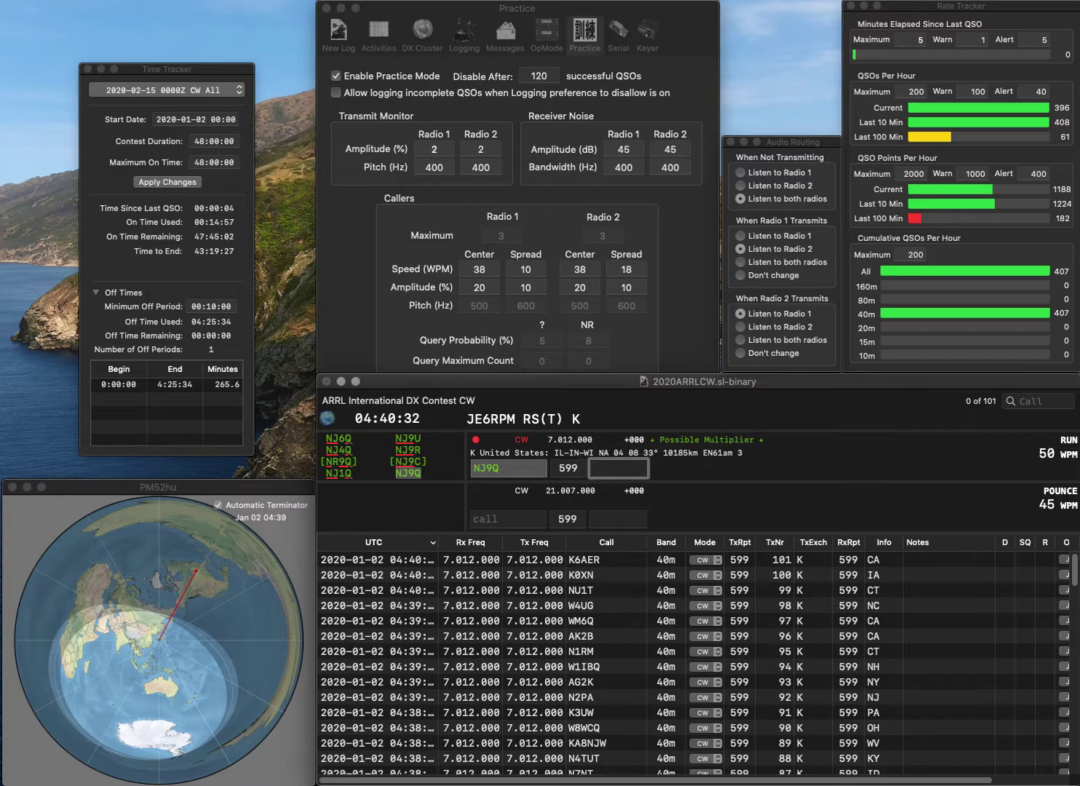
pyautogui.write('IL')
pyautogui.press('Return')
pyautogui.write('KD')
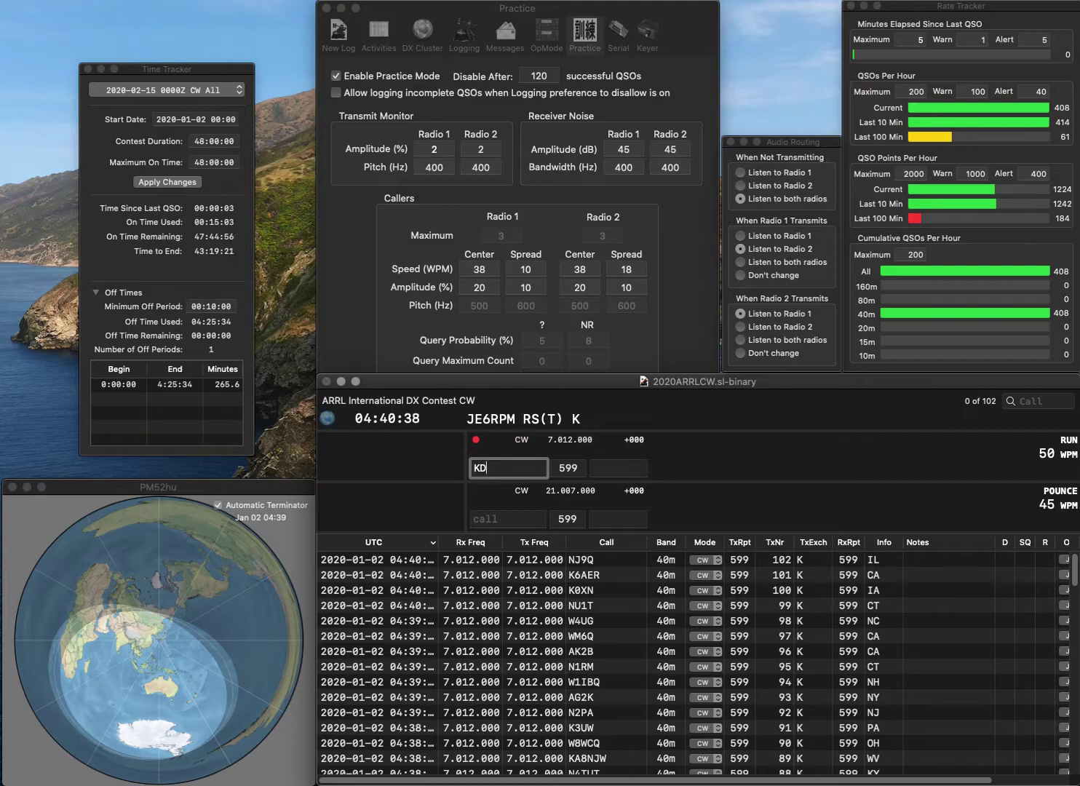
pyautogui.press('BackSpace')
pyautogui.write('N4CTD')
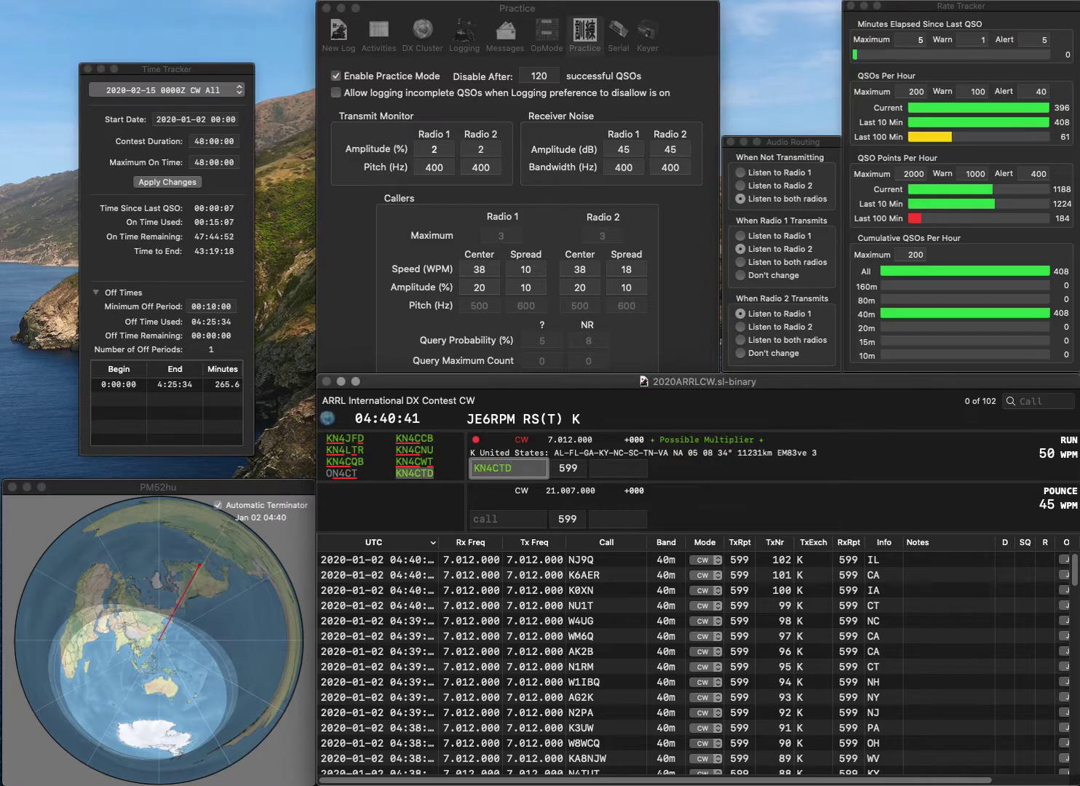
pyautogui.press('space')
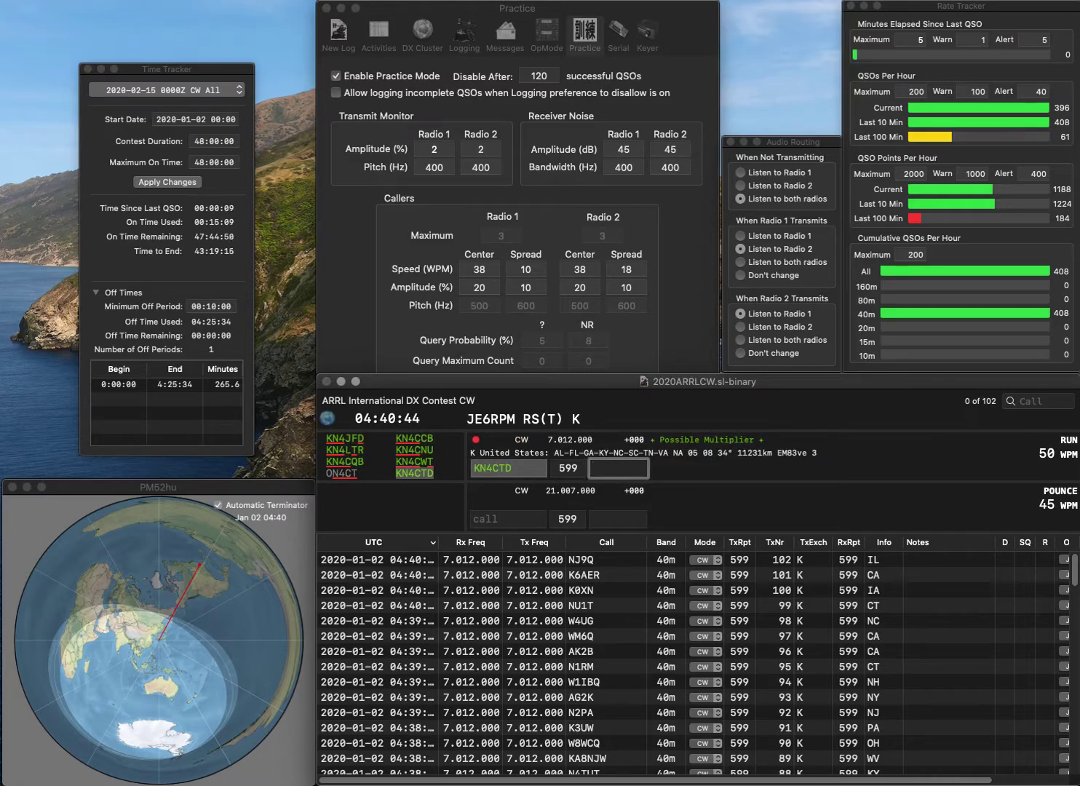
pyautogui.write('VA')
pyautogui.press('Return')
# Log a contact with WW1USA on the 7.012 MHz run radio with received exchange ME.
pyautogui.write('WW1U')
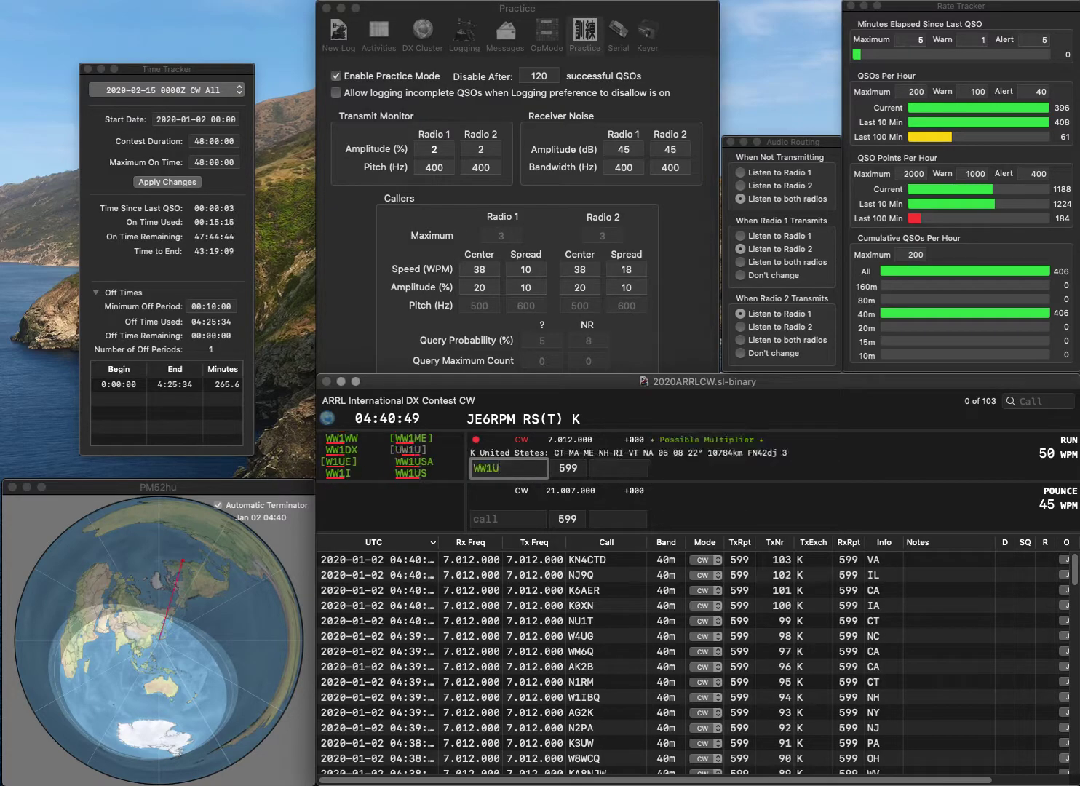
pyautogui.write('SA')
pyautogui.press('Return')
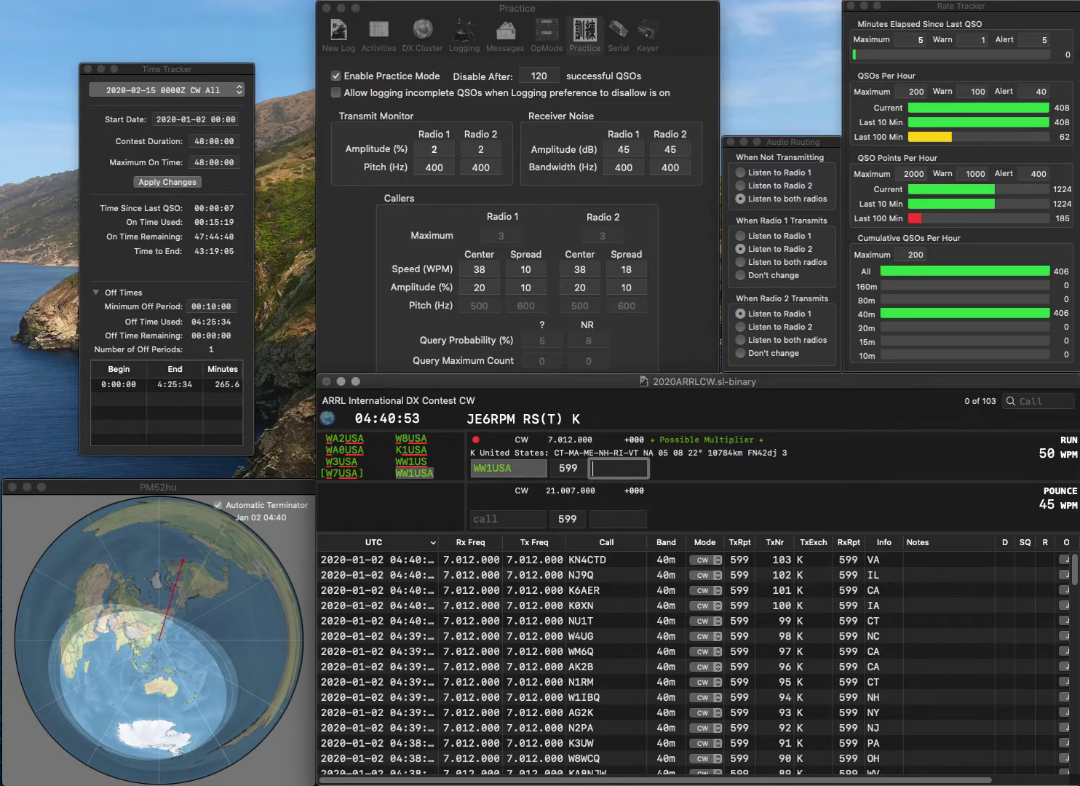
pyautogui.press('Return')
# Log a contact with AA8LF on the 7.012 MHz run radio with received exchange OH.
pyautogui.write('AA')
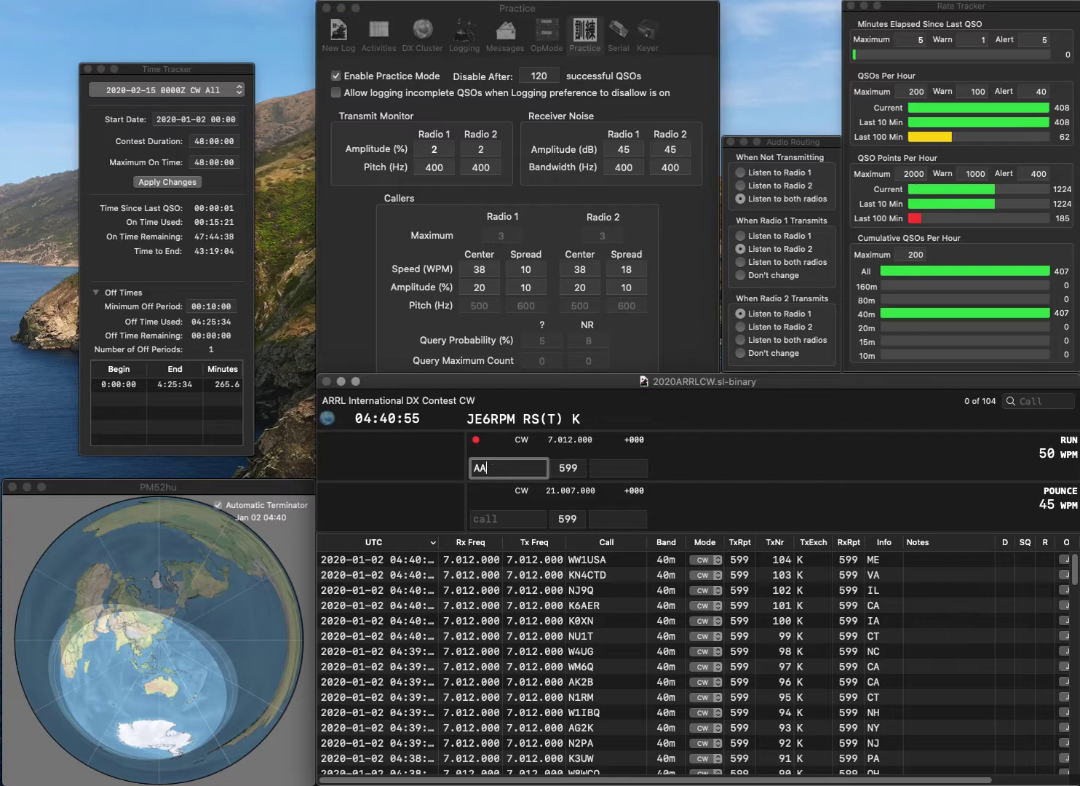
pyautogui.write('8LF')
pyautogui.press('Return')
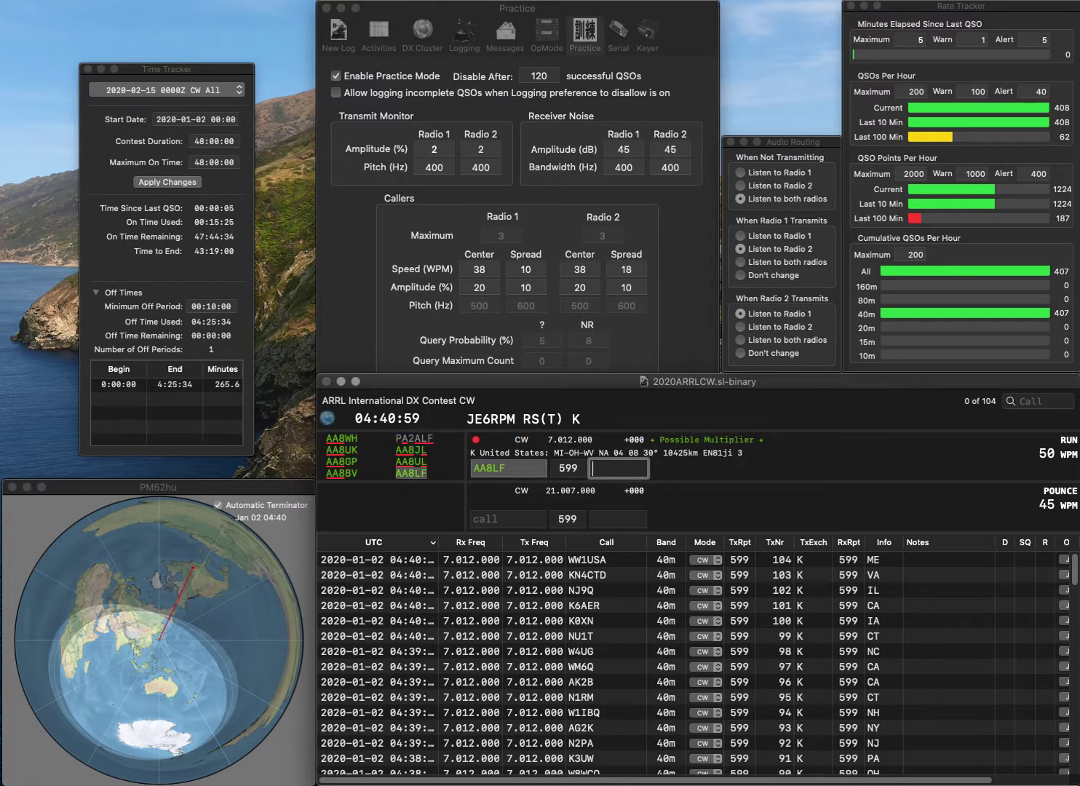
pyautogui.write('OH')
pyautogui.press('Return')
# Log a contact with KD9JFH on the 7.012 MHz run radio with received exchange IN.
pyautogui.write('K')
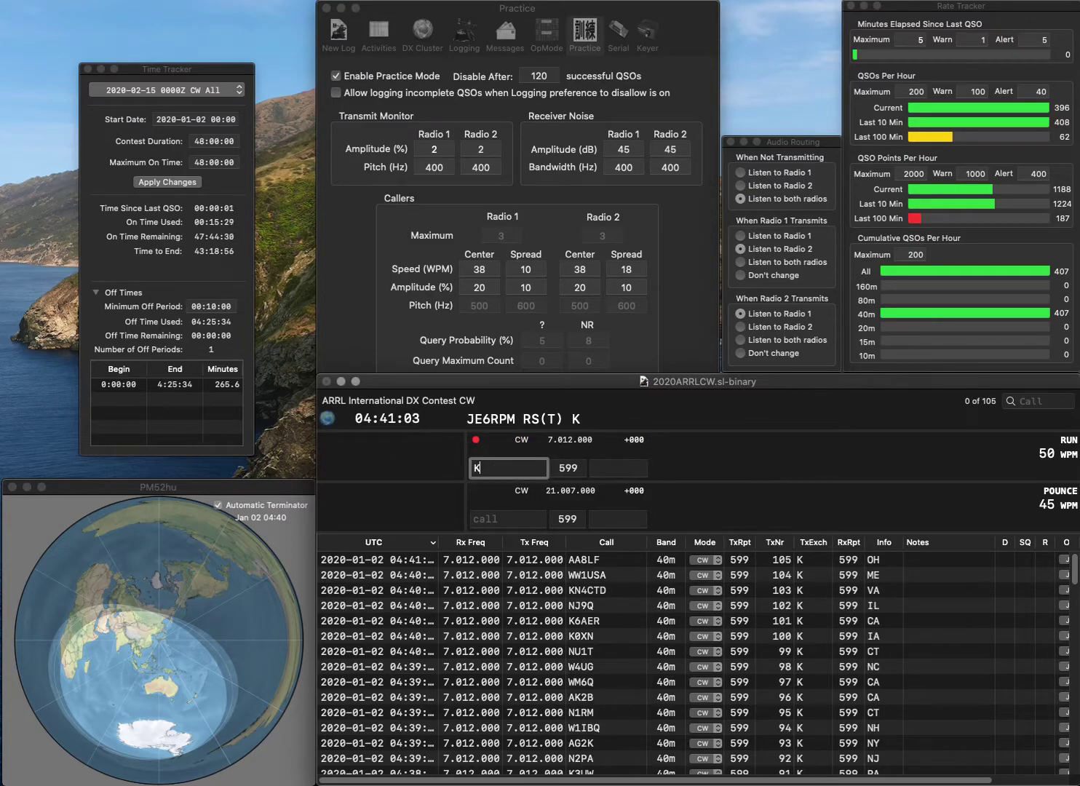
pyautogui.write('D9JFH')
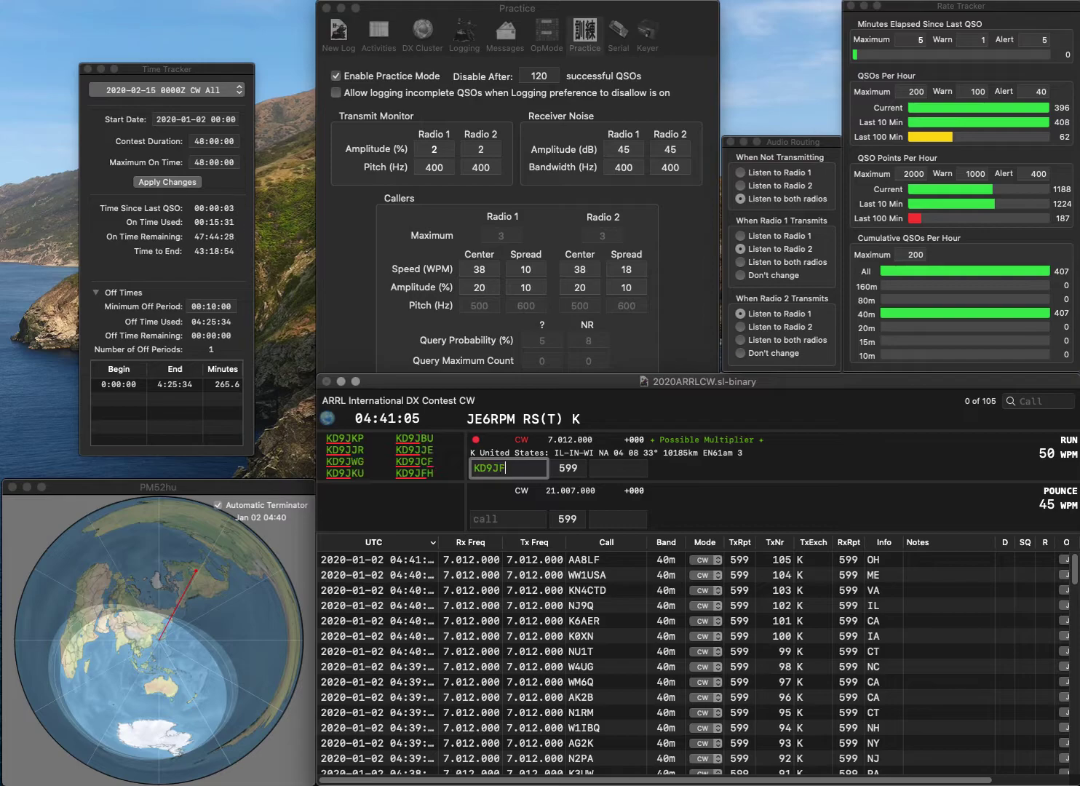
pyautogui.press('space')
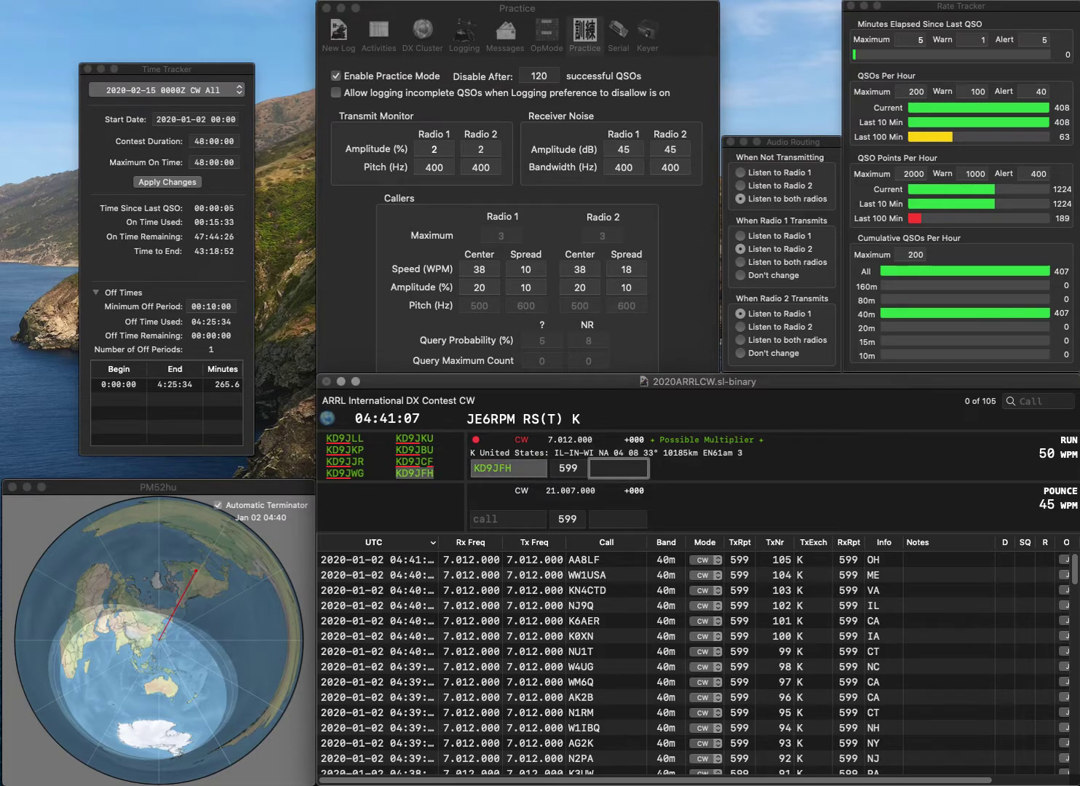
pyautogui.write('IN')
pyautogui.press('Return')
pyautogui.write('A')
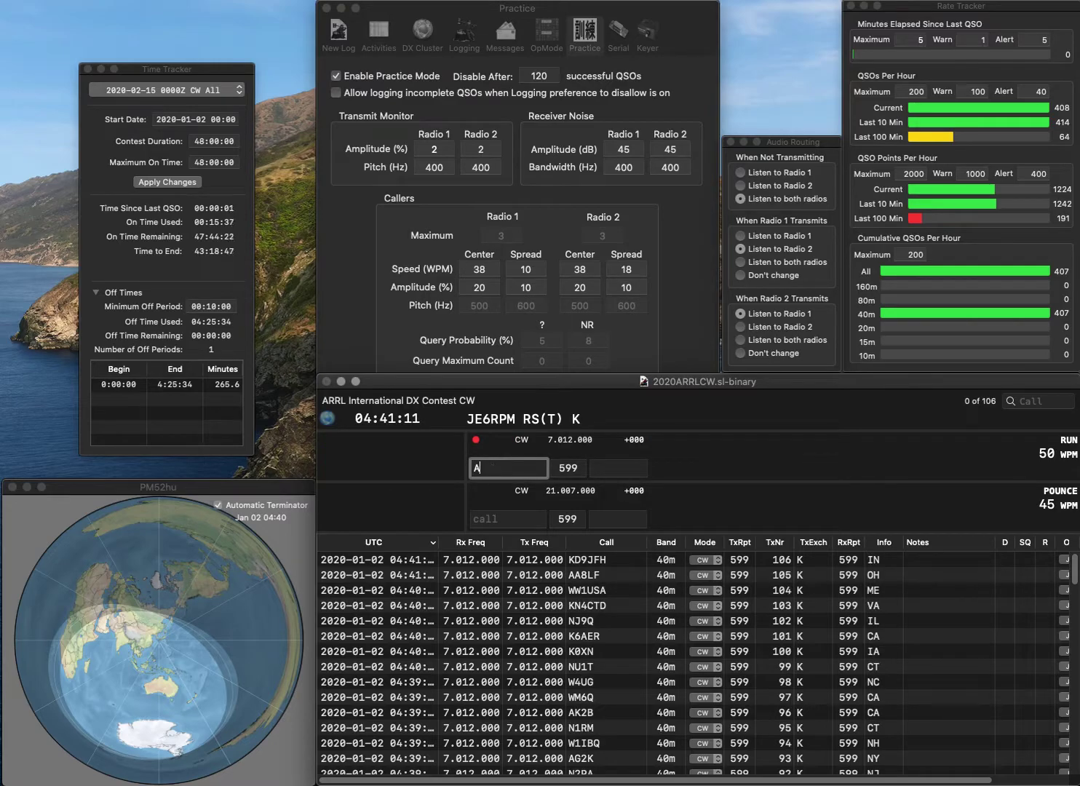
pyautogui.write('7WR')
pyautogui.press('space')
pyautogui.write('WA')
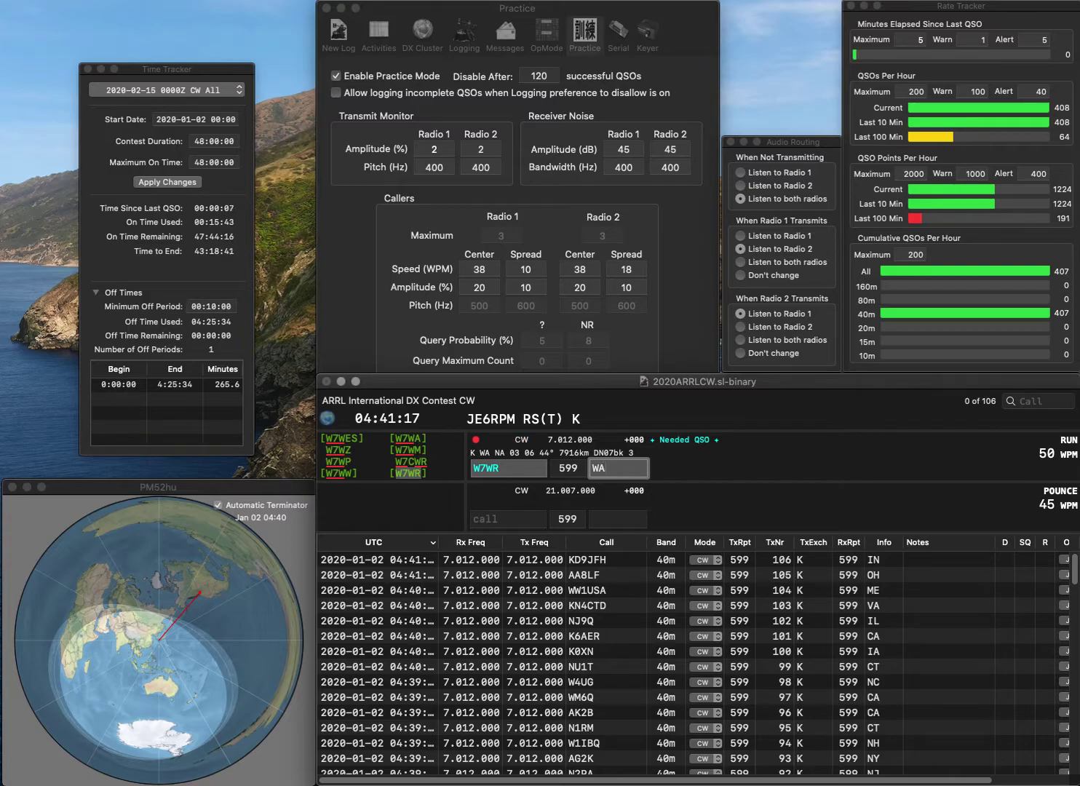
pyautogui.press('space')
pyautogui.press('BackSpace')
pyautogui.write('P')
pyautogui.press('space')
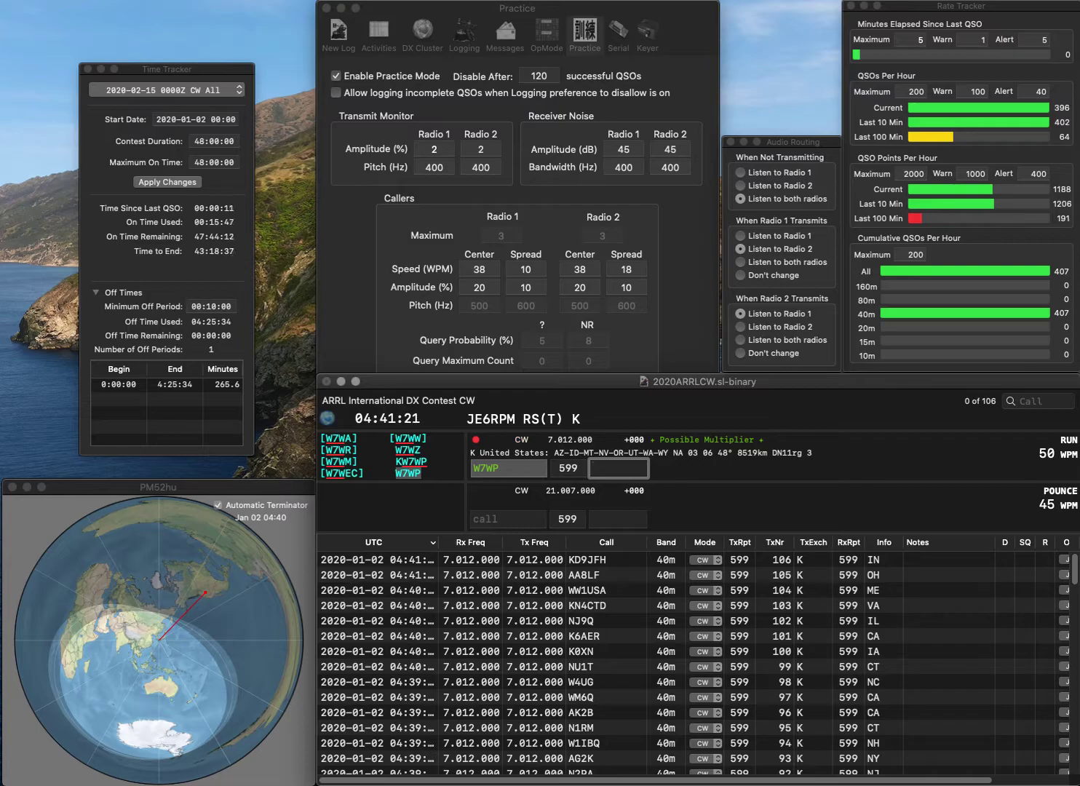
pyautogui.write('ID')
pyautogui.press('Return')
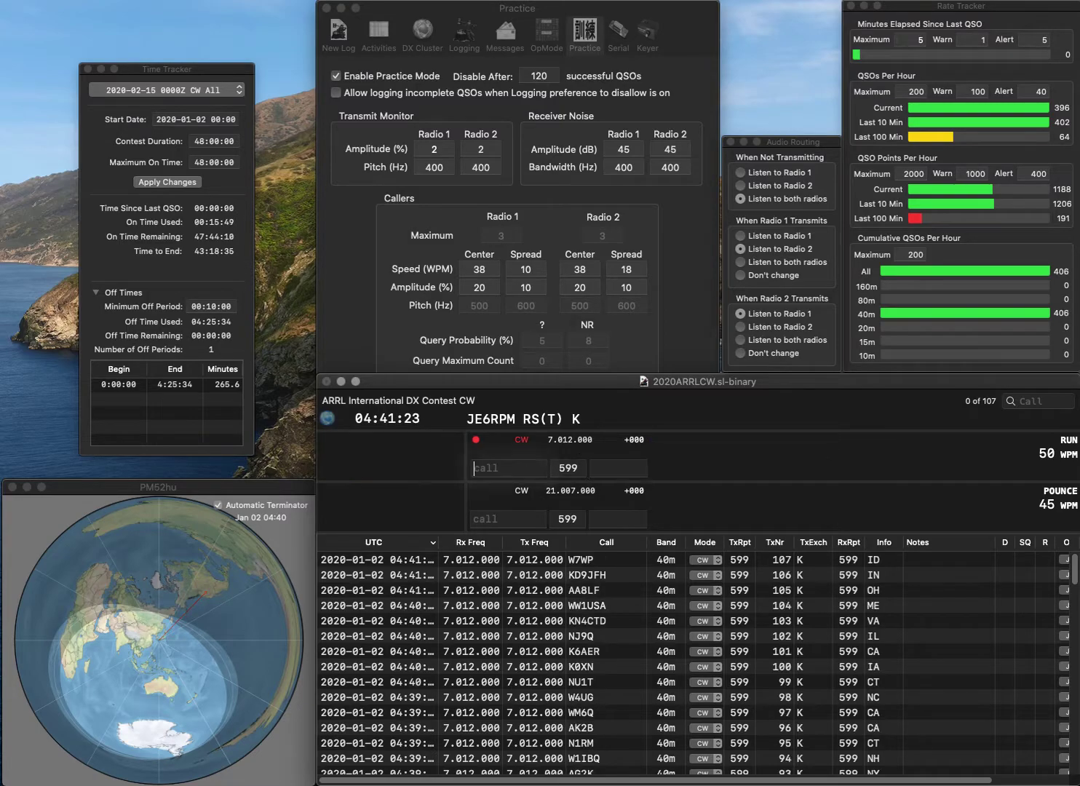
# Log a contact with W7LKG on the 7.012 MHz run radio with received exchange WA.
pyautogui.write('W7LKG')
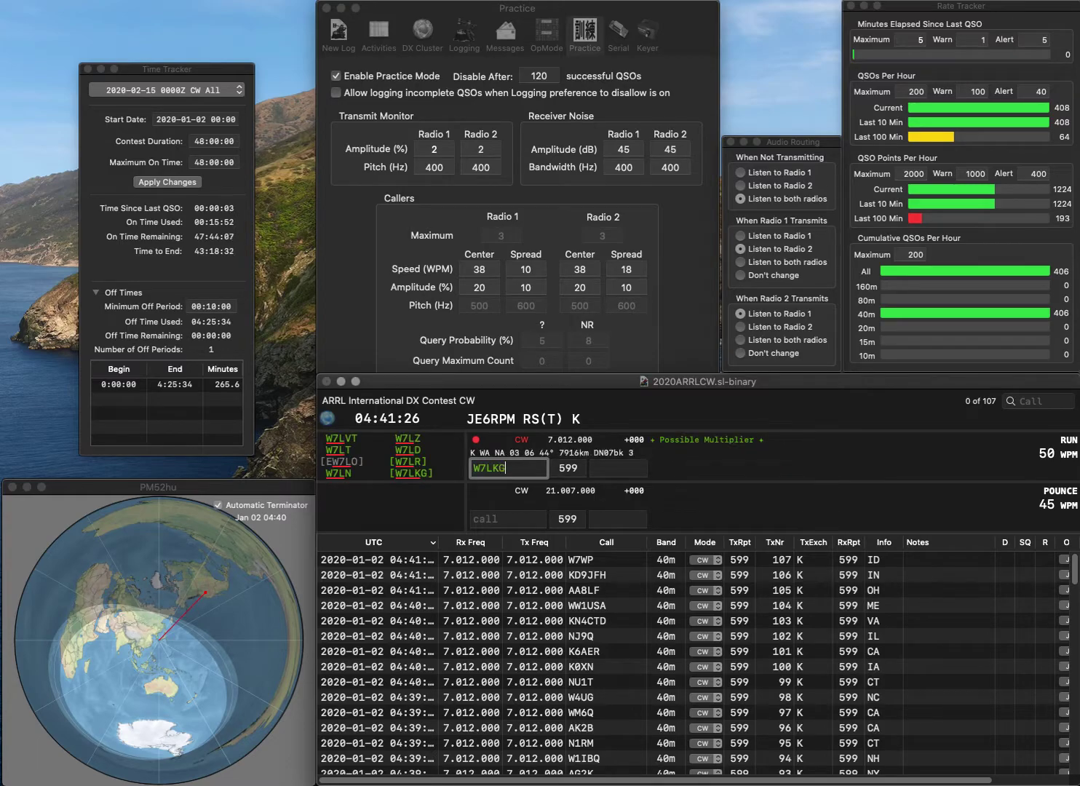
pyautogui.press('Tab')
pyautogui.write('WA')
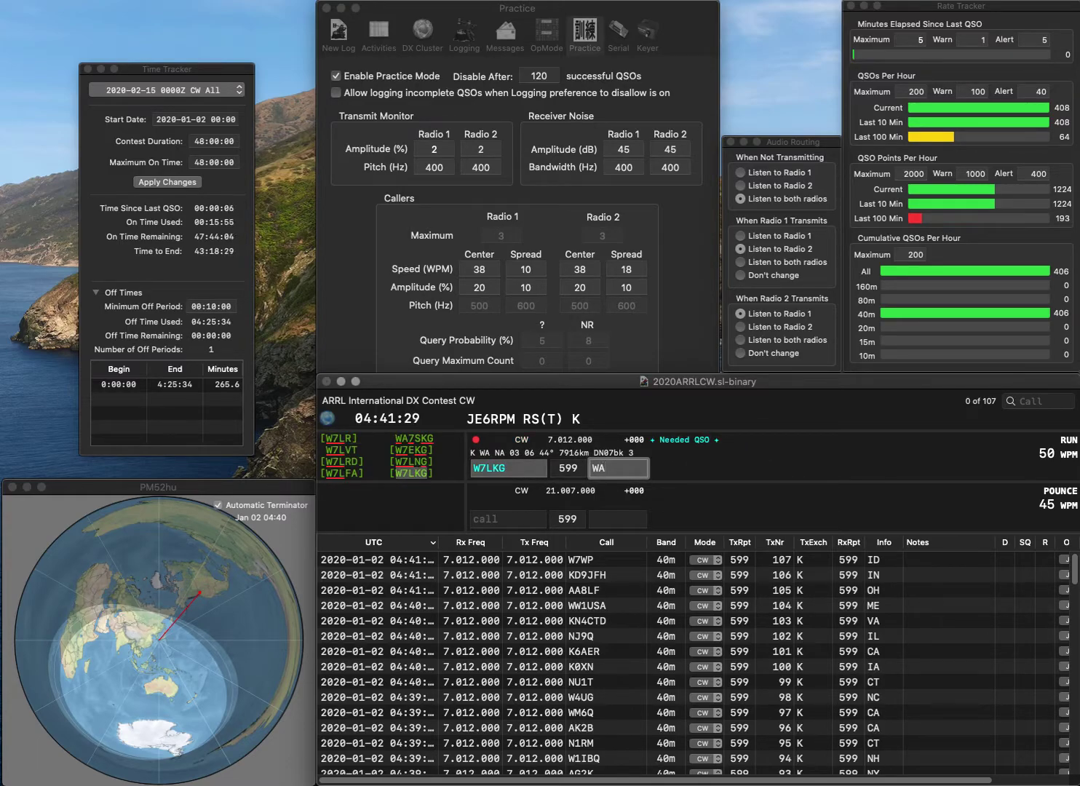
pyautogui.press('Return')
pyautogui.write('W8RU')
pyautogui.press('Return')
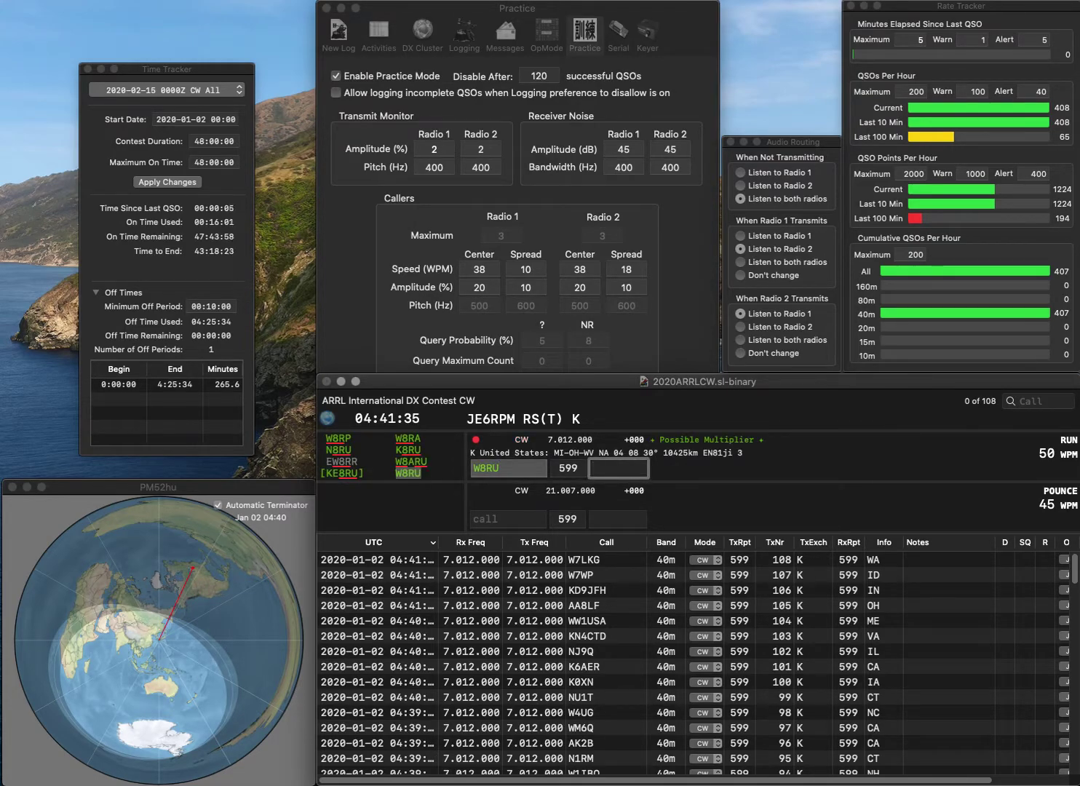
pyautogui.write('WV')
pyautogui.press('Return')
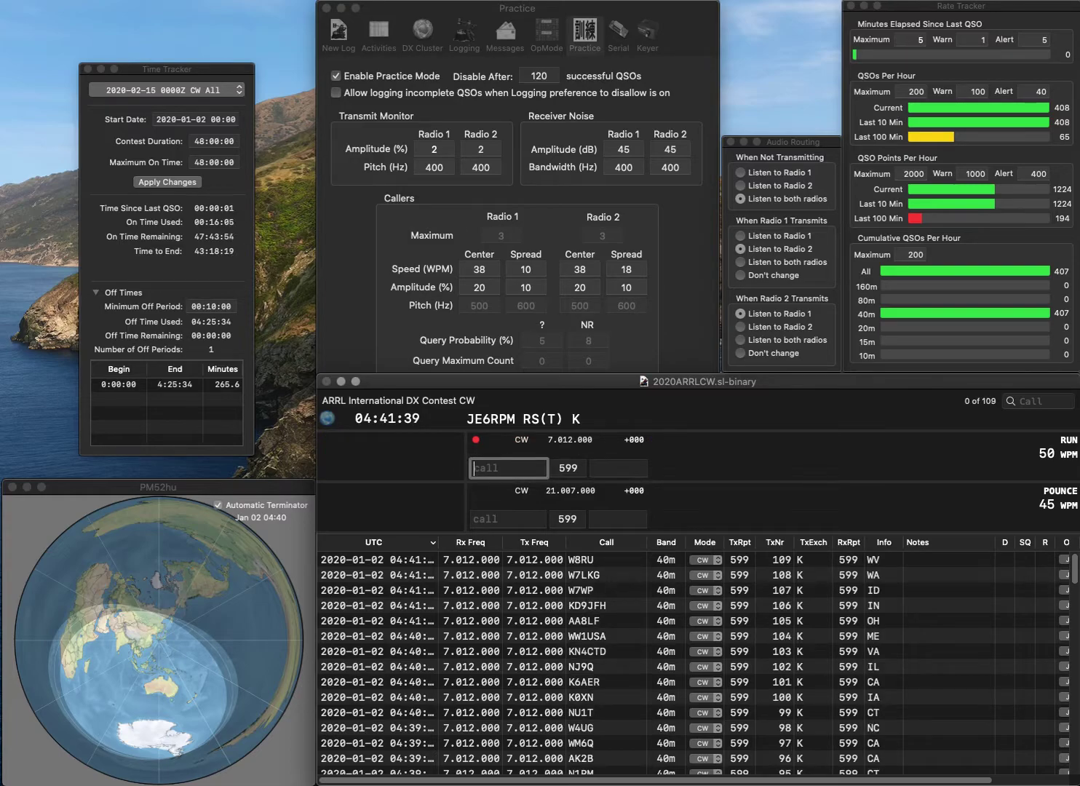
pyautogui.write('AE7VA')
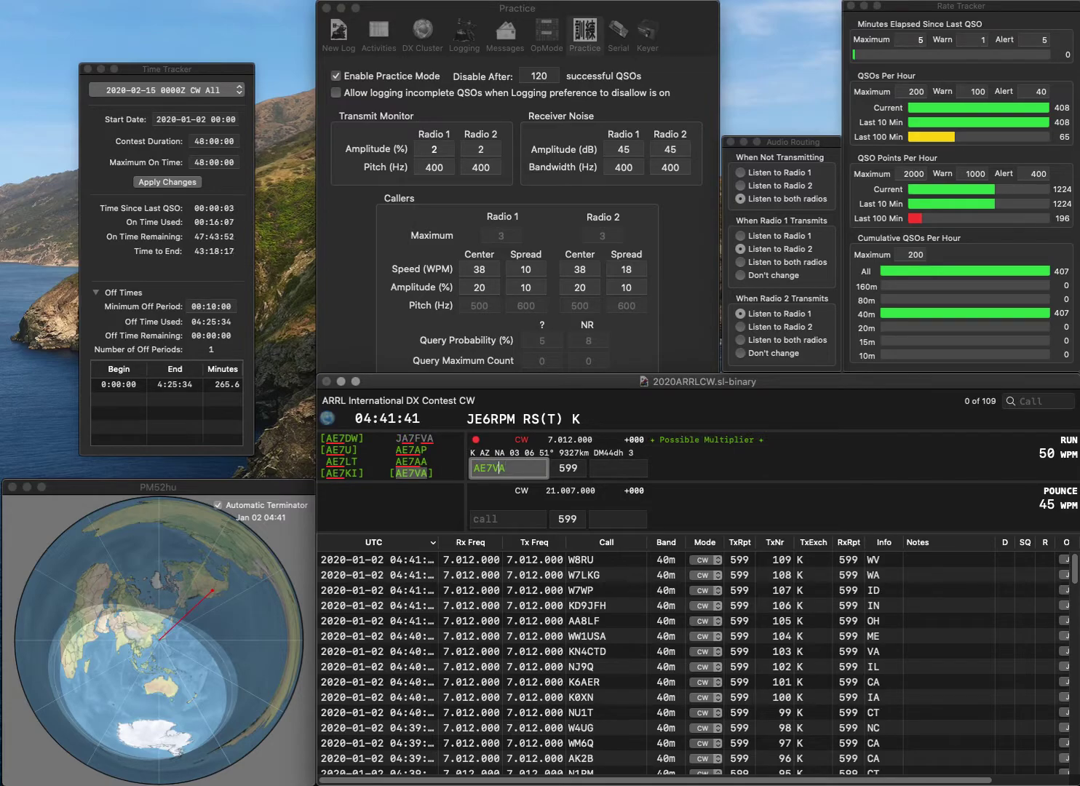
pyautogui.press('Return')
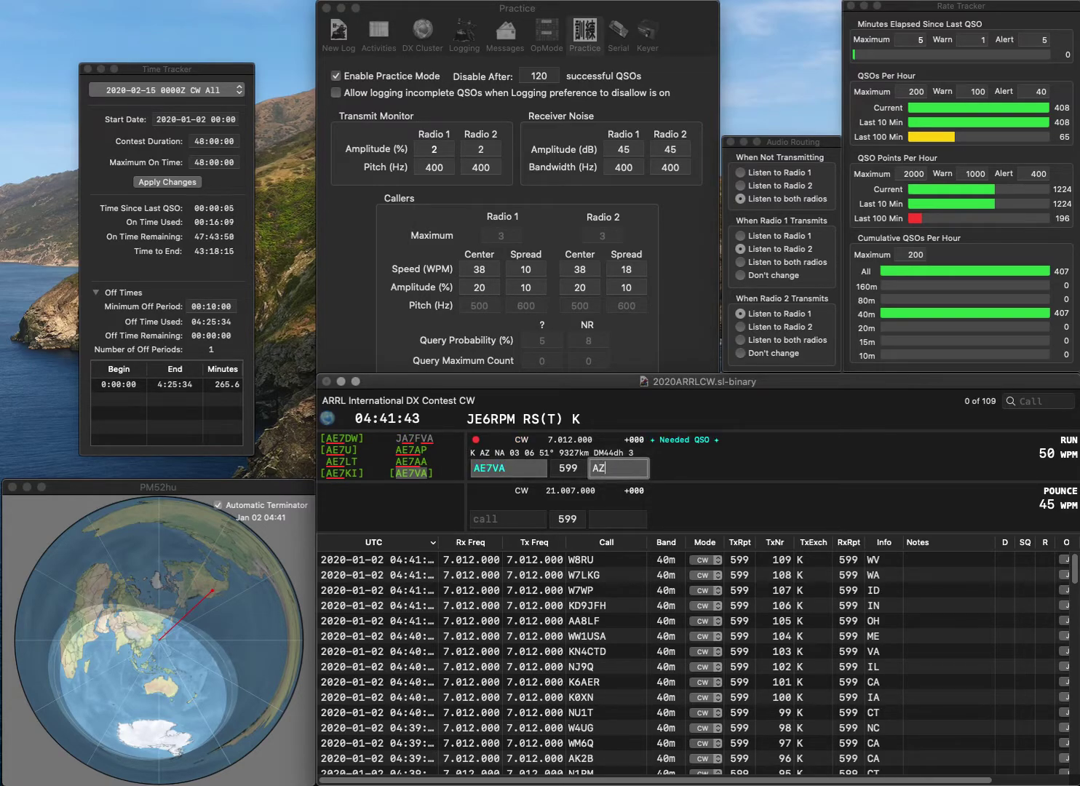
pyautogui.press('Return')
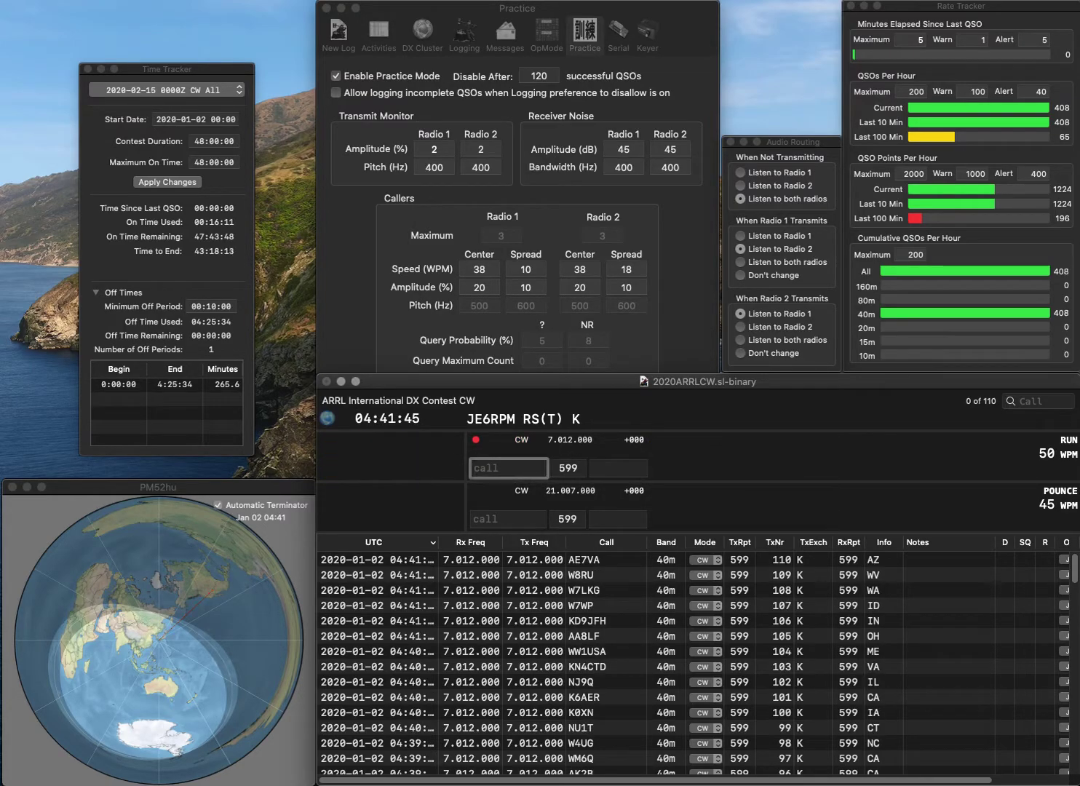
# Log a contact with AI4VE on the 7.012 MHz run radio with received exchange NC.
pyautogui.write('AI4VE')
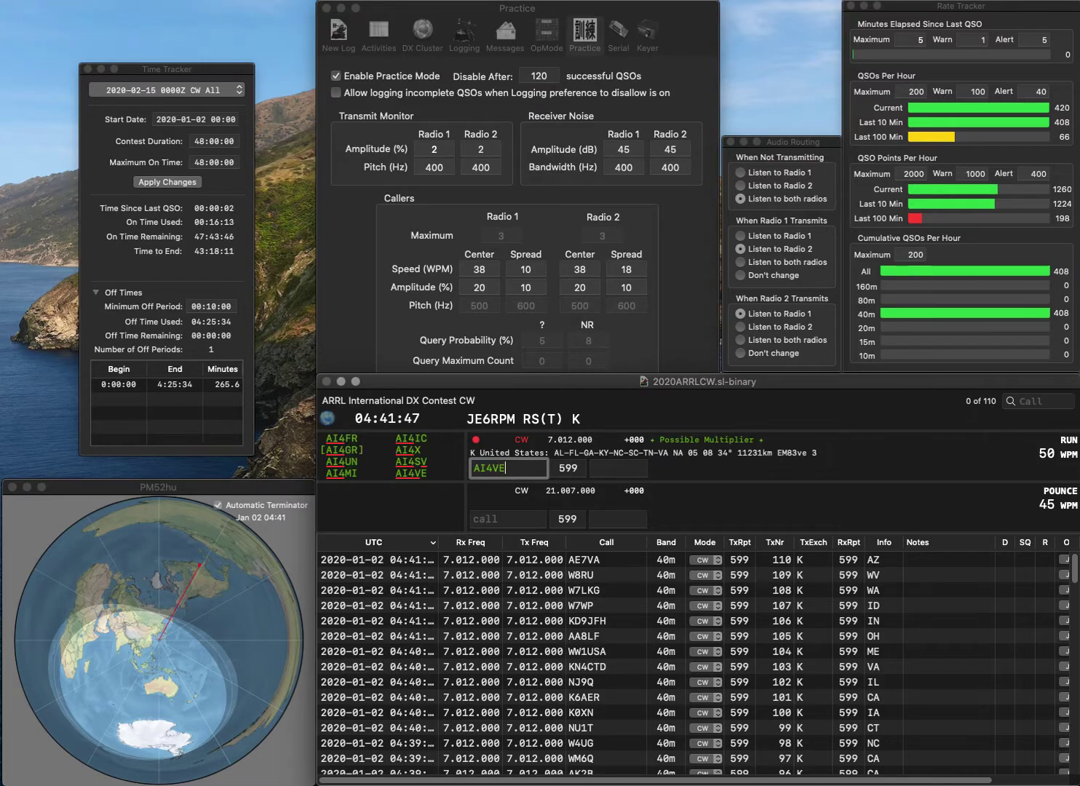
pyautogui.press('Return')
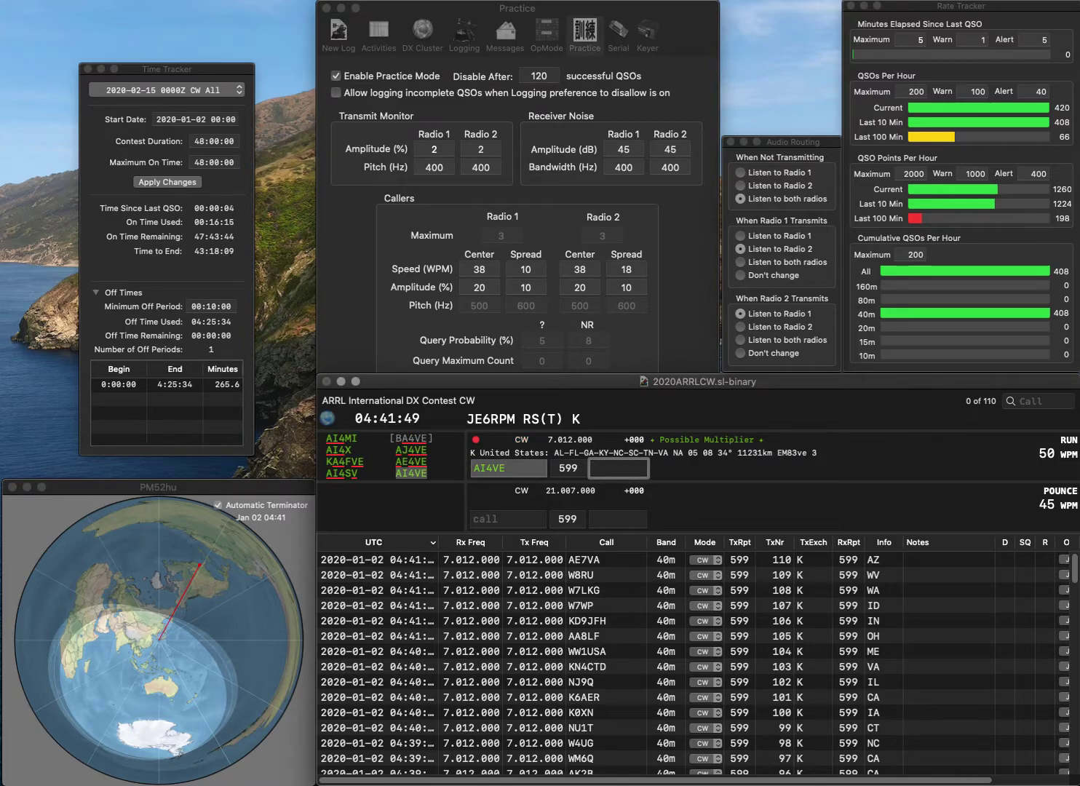
pyautogui.write('NC')
pyautogui.press('Return')
pyautogui.write('N9IE')
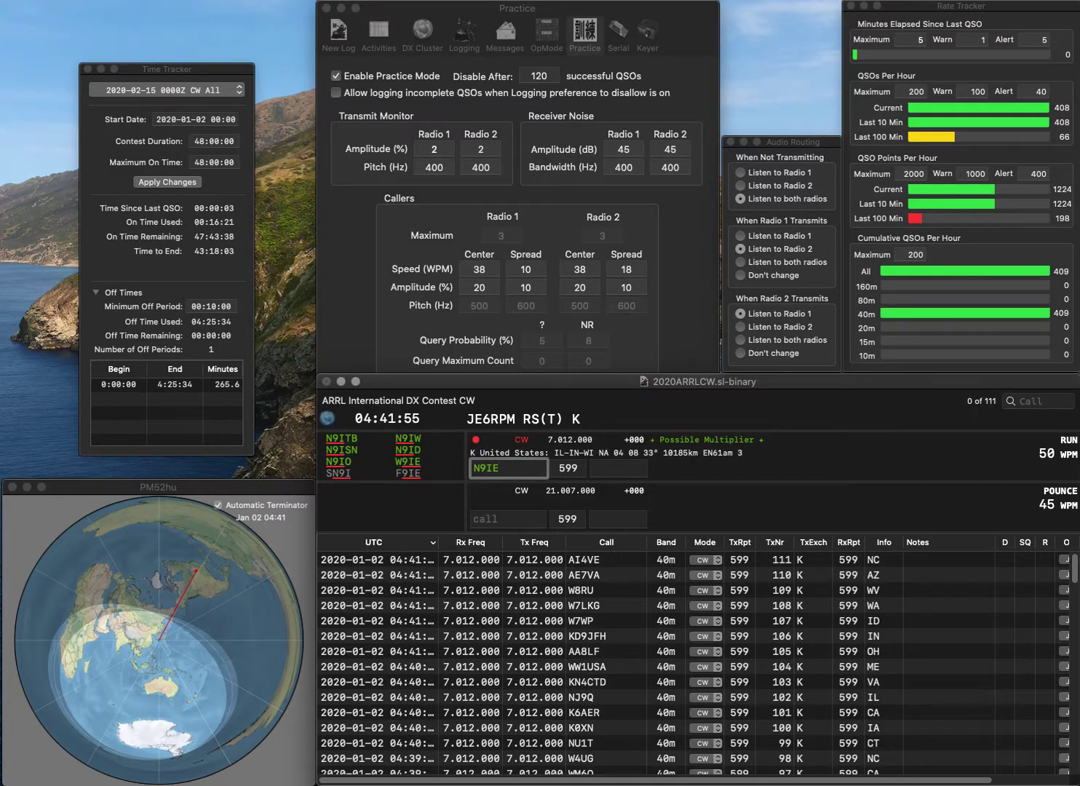
pyautogui.press('BackSpace')
pyautogui.press('BackSpace')
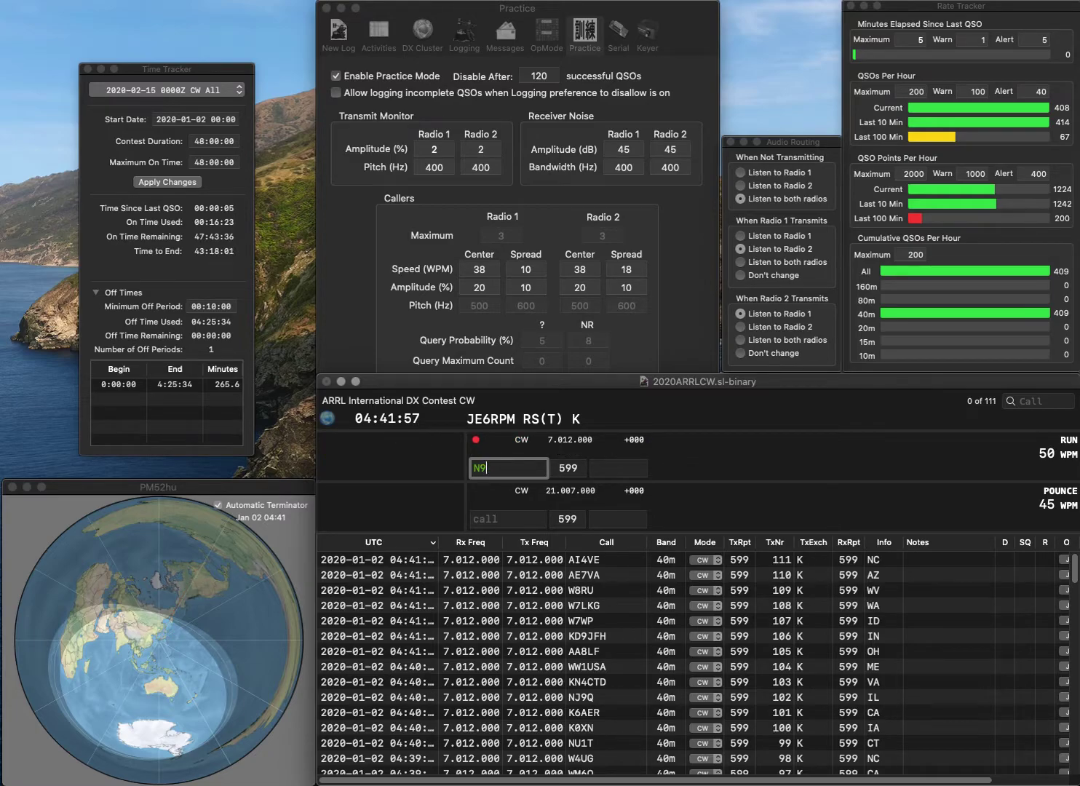
pyautogui.write('SE')
pyautogui.press('Return')
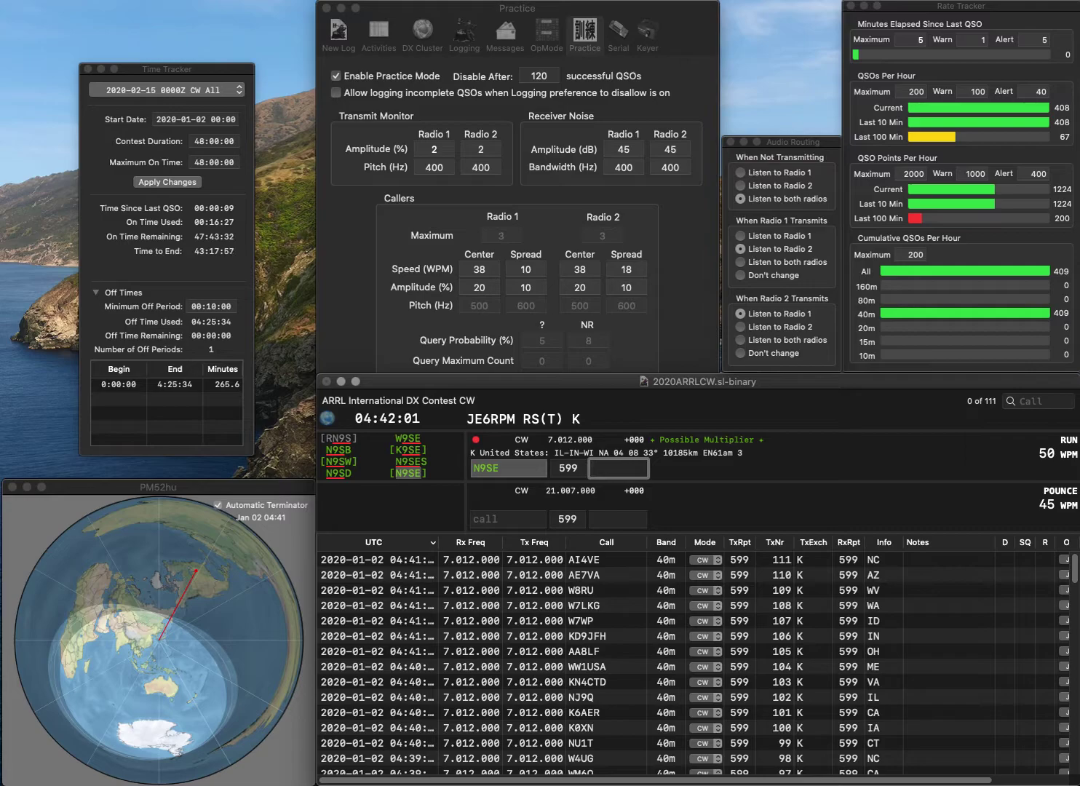
pyautogui.write('IL')
pyautogui.press('Return')
pyautogui.write('N1TGE')
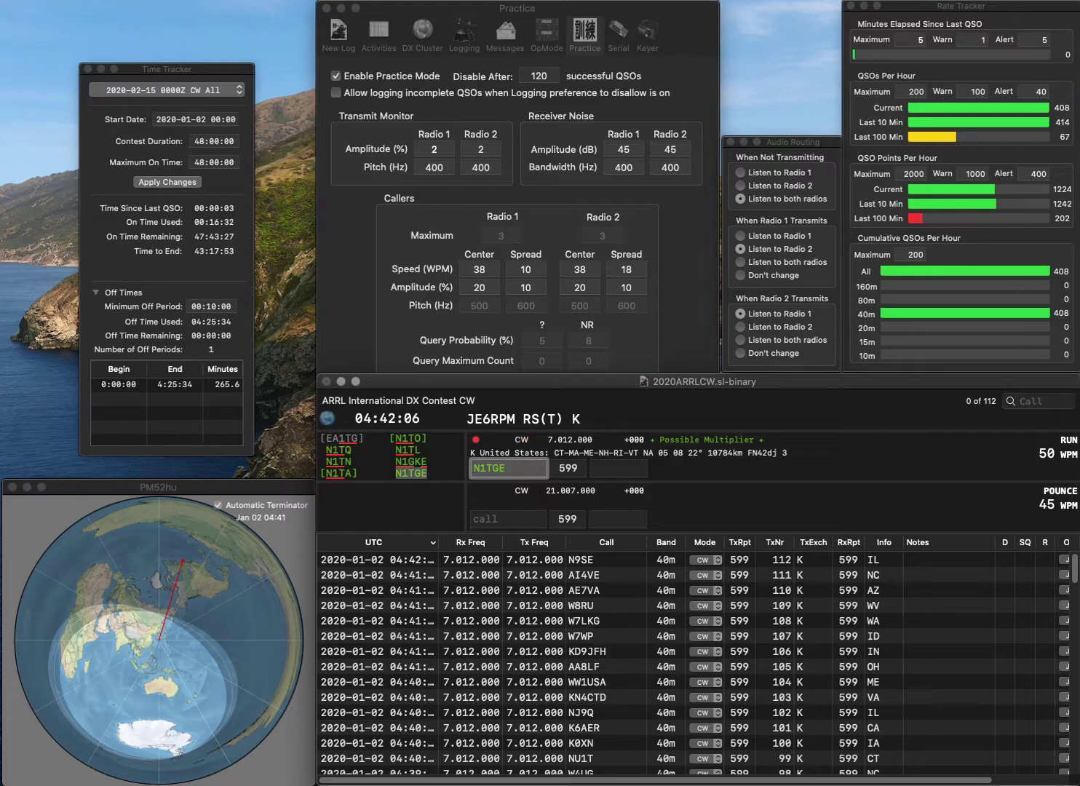
pyautogui.press('Return')
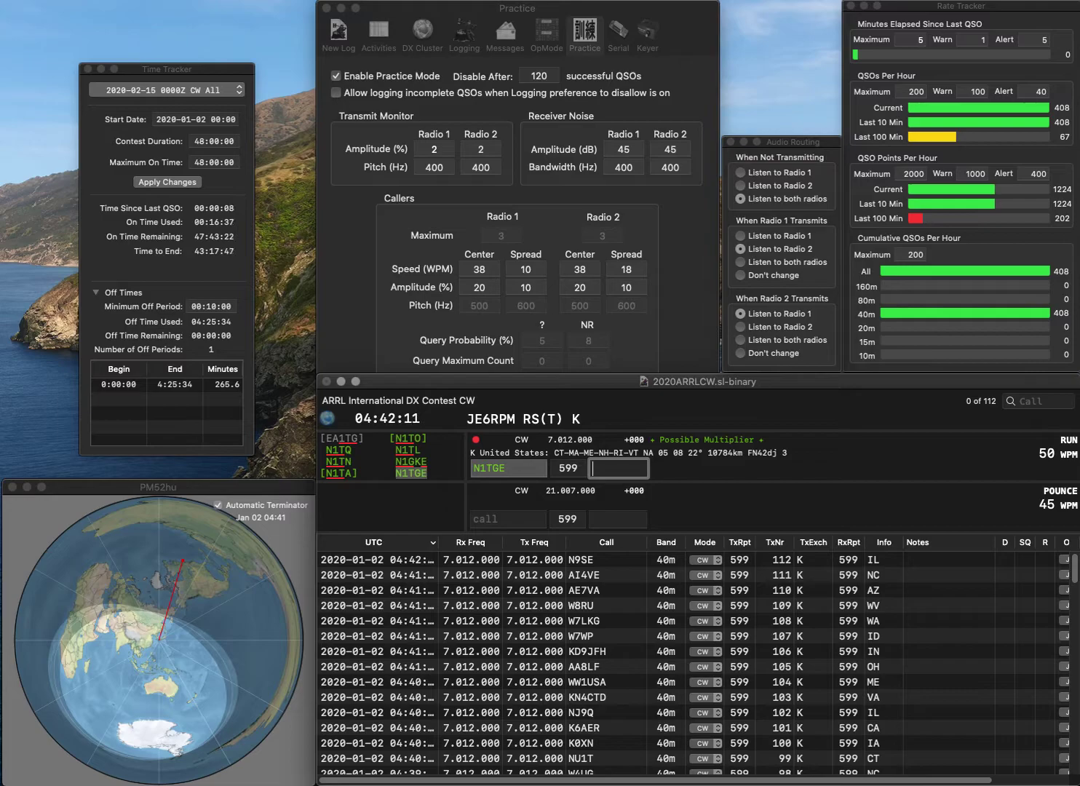
pyautogui.write('A')
pyautogui.press('Return')
# Log a contact with WX7P on the 7.012 MHz run radio with received exchange WA.
pyautogui.write('WX7P')
pyautogui.press('space')
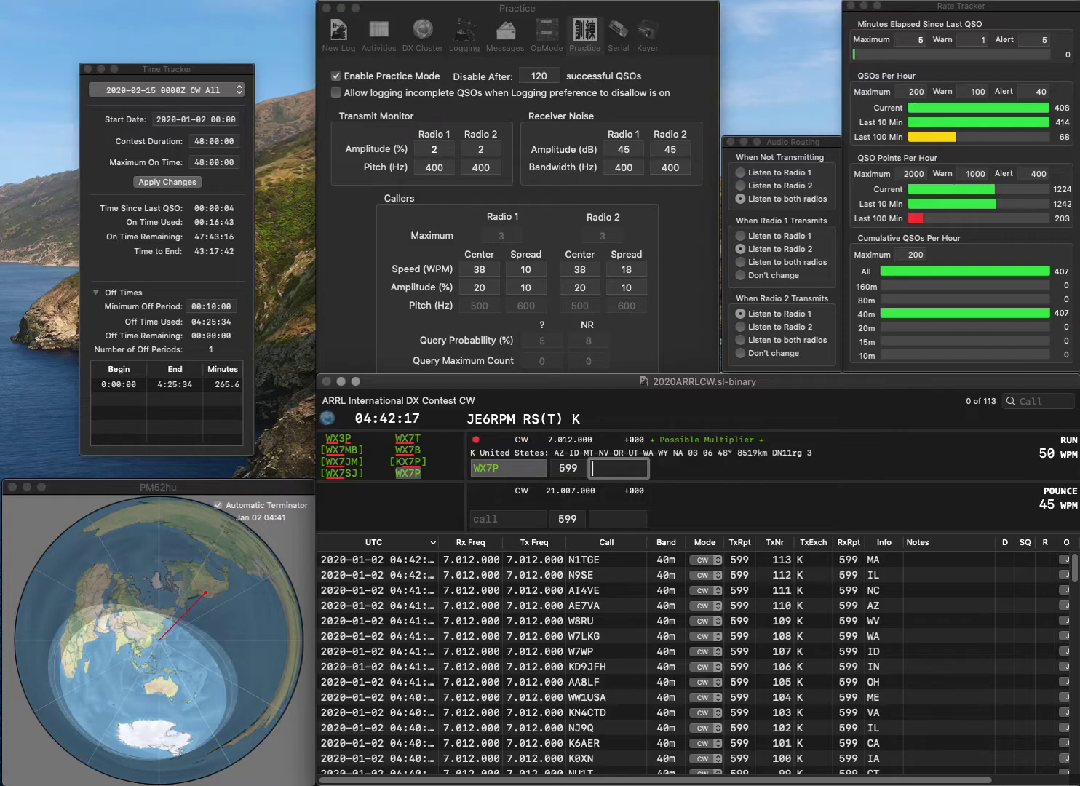
pyautogui.write('WA')
pyautogui.press('Return')
# Log a contact with N4BA on the 7.012 MHz run radio with received exchange FL.
pyautogui.write('N4BA')
pyautogui.press('Return')
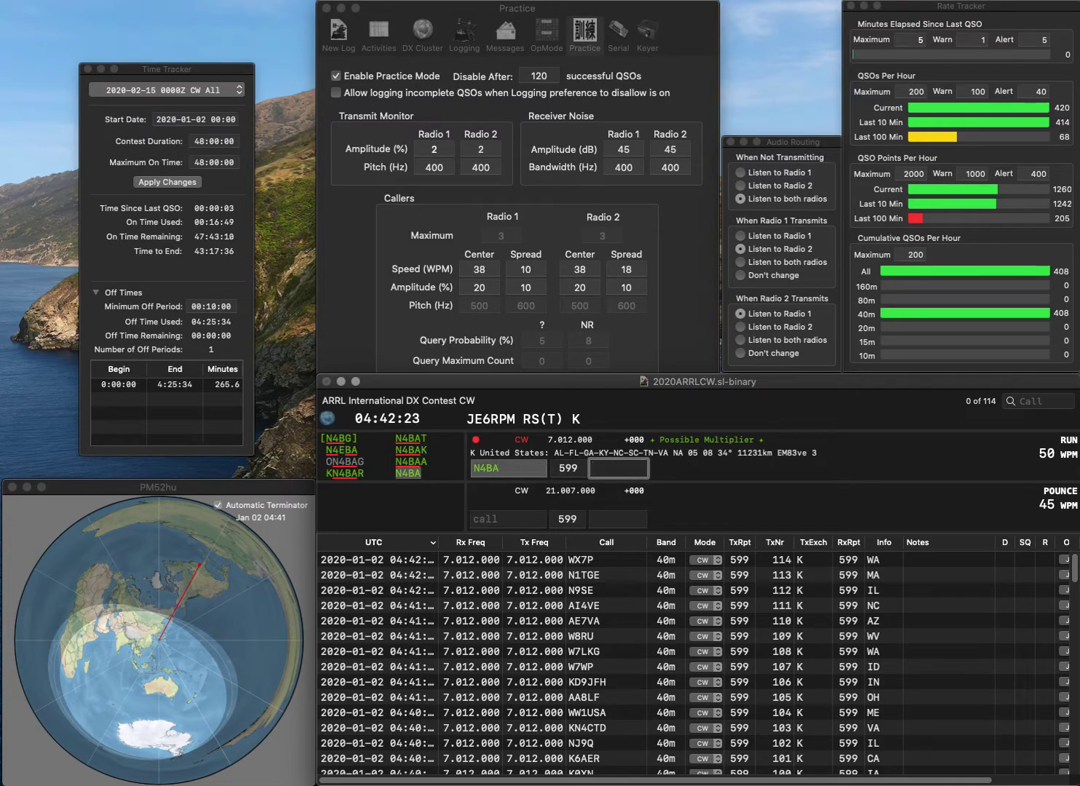
pyautogui.write('FL')
pyautogui.press('Return')
pyautogui.write('KE0R')
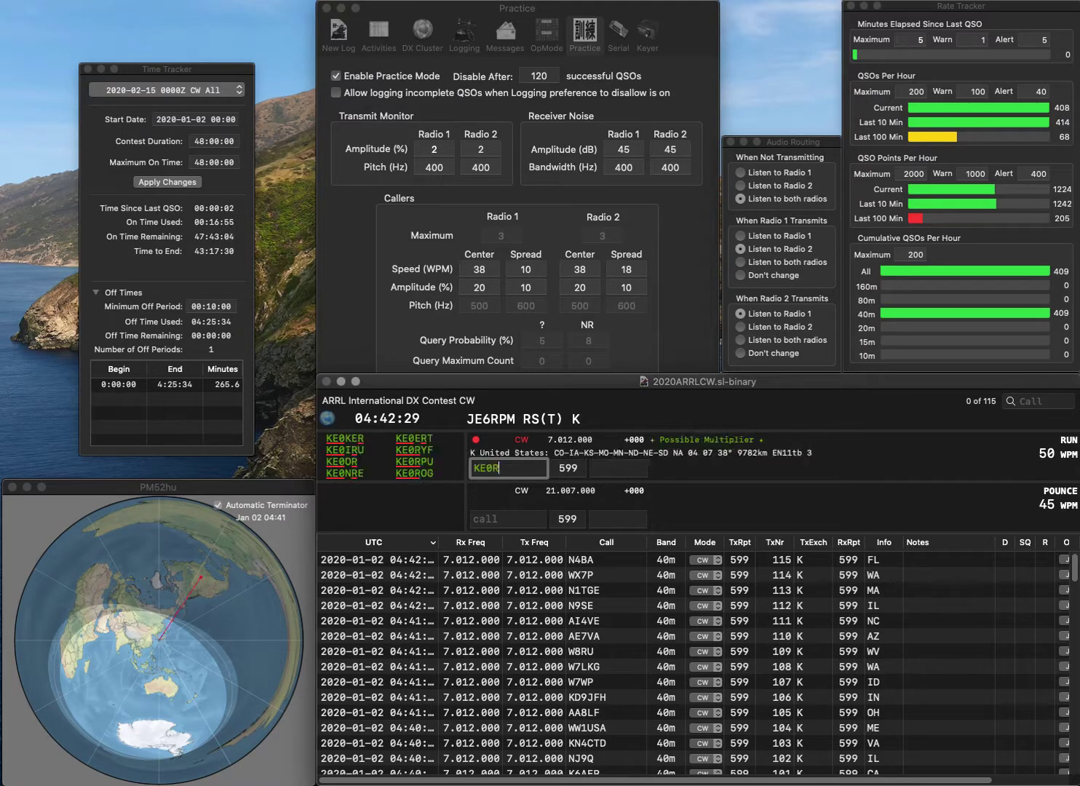
pyautogui.write('CW')
pyautogui.press('Left')
pyautogui.press('BackSpace')
pyautogui.write('L')
pyautogui.press('Return')
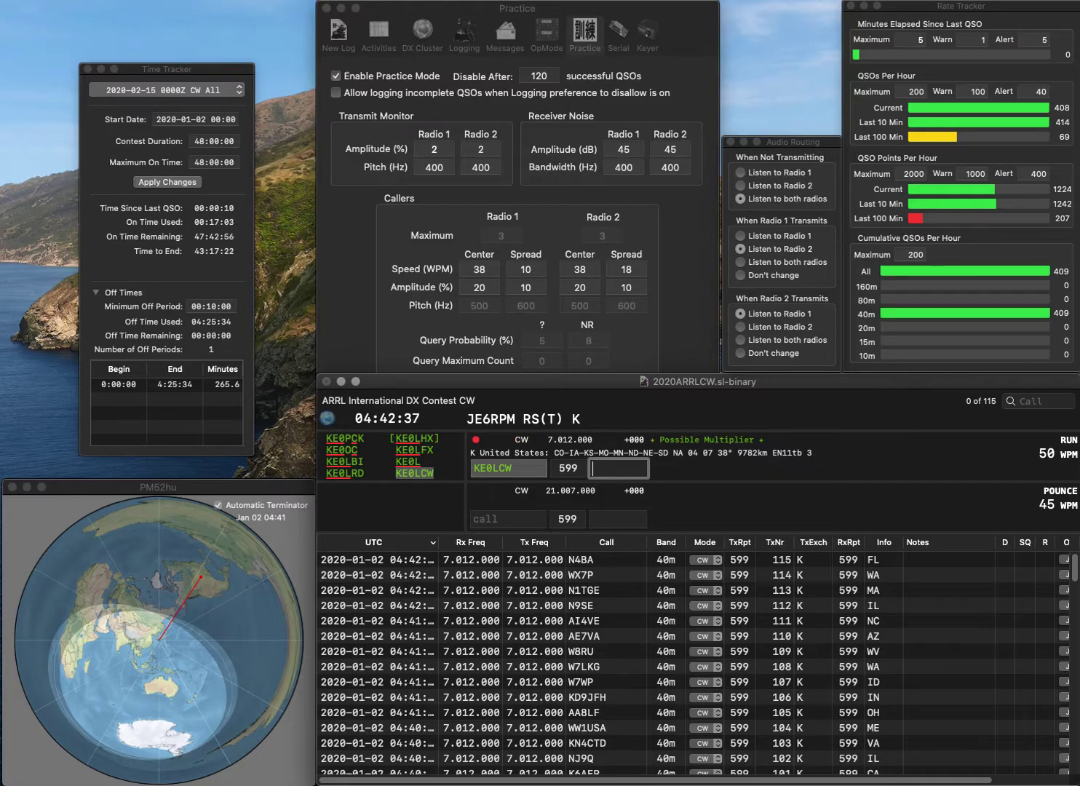
pyautogui.write('D')
pyautogui.press('Return')
# Log a contact with K9CG on the 7.012 MHz run radio with received exchange IL.
pyautogui.write('K9CG')
pyautogui.press('space')
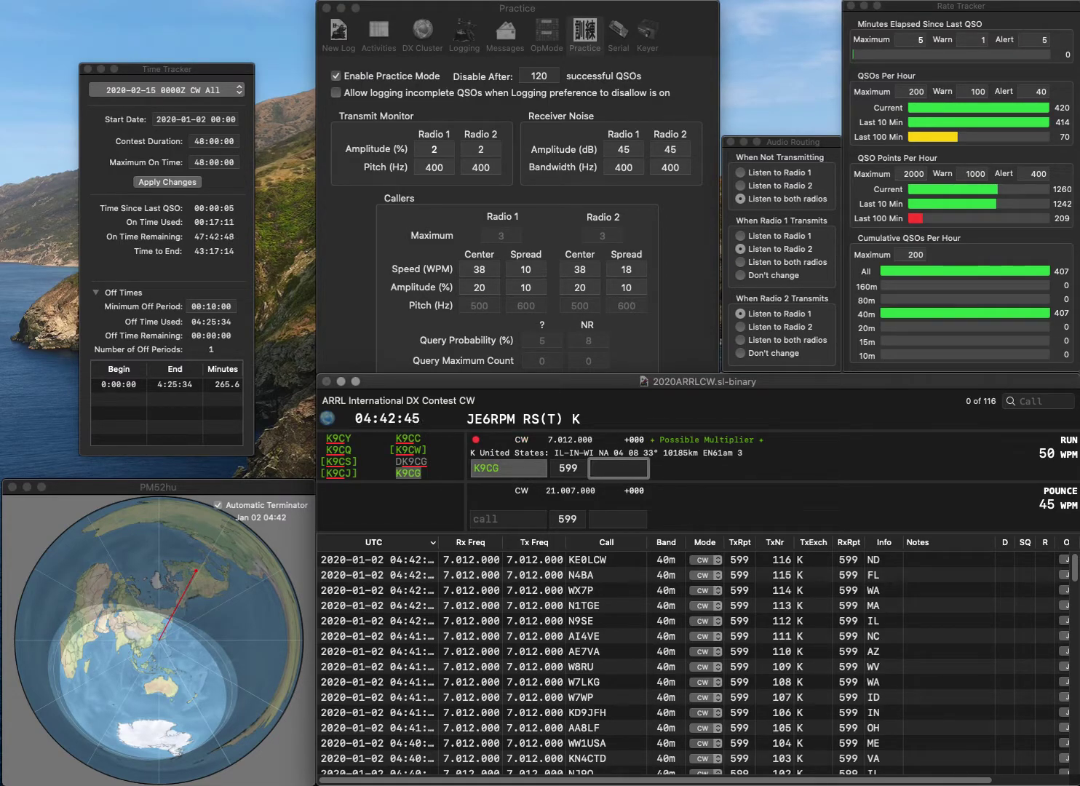
pyautogui.write('IL')
pyautogui.press('Return')
pyautogui.write('K6WAD')
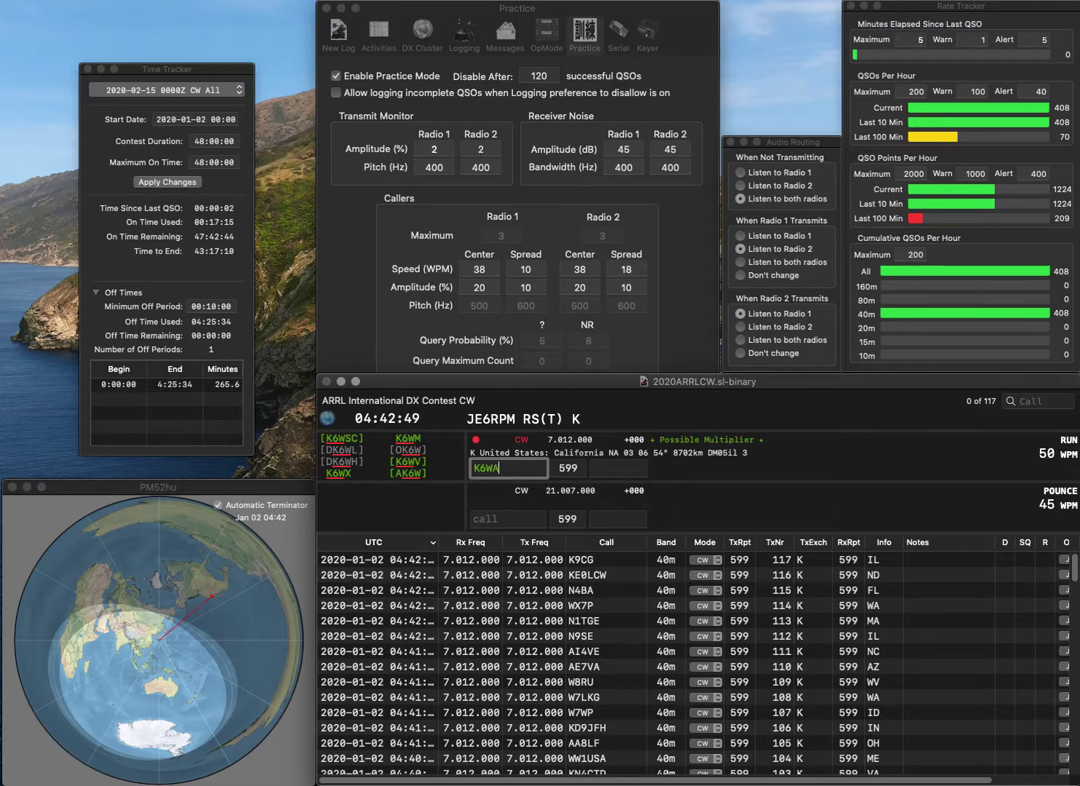
pyautogui.press('BackSpace')
pyautogui.press('BackSpace')
pyautogui.press('BackSpace')
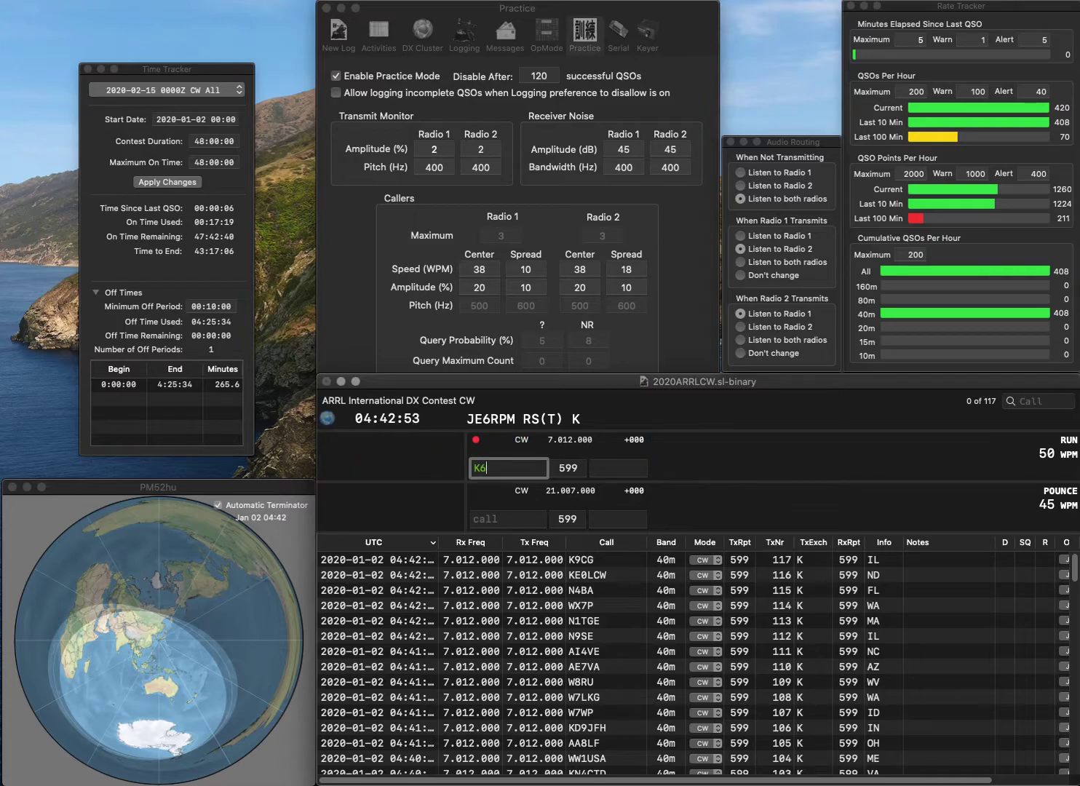
pyautogui.write('JAD')
pyautogui.press('Return')
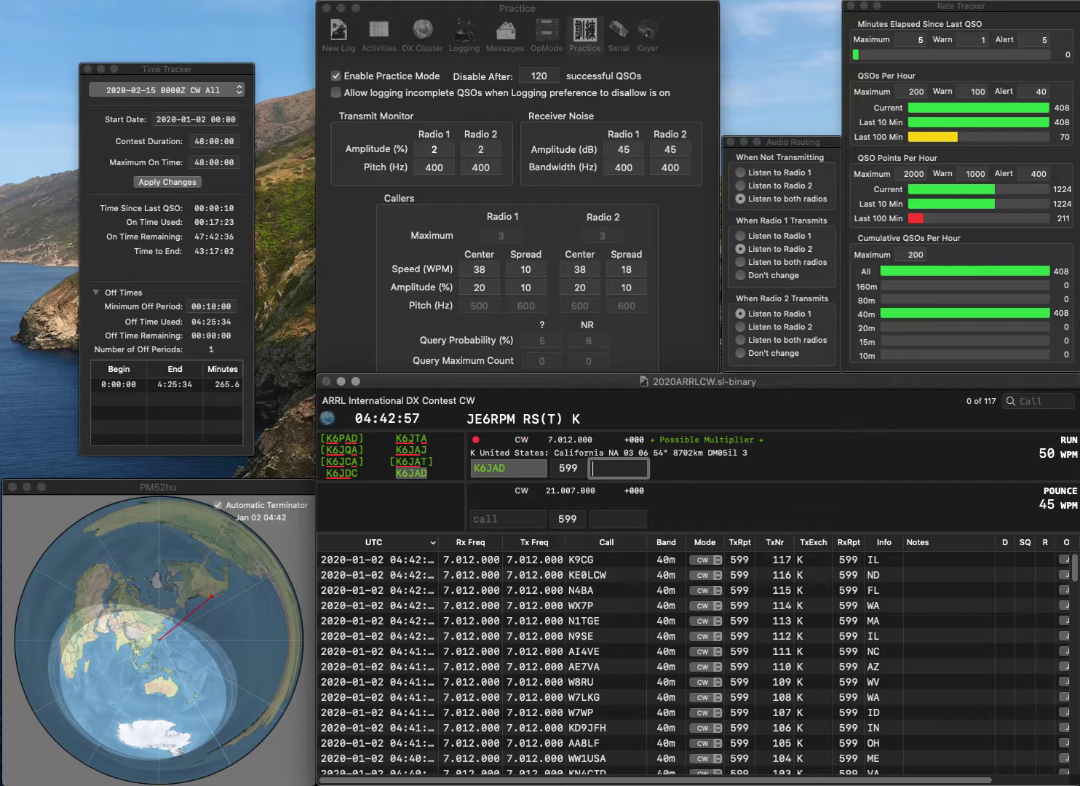
pyautogui.write('CA')
pyautogui.press('Return')
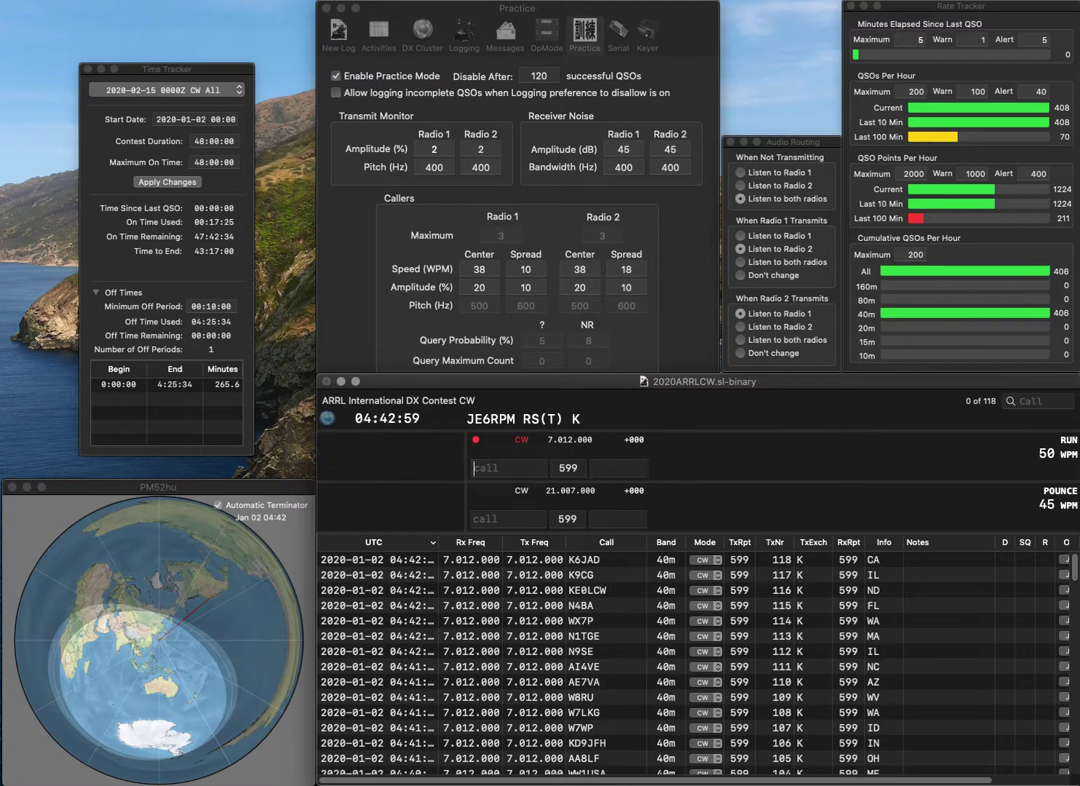
pyautogui.write('W0OJW')
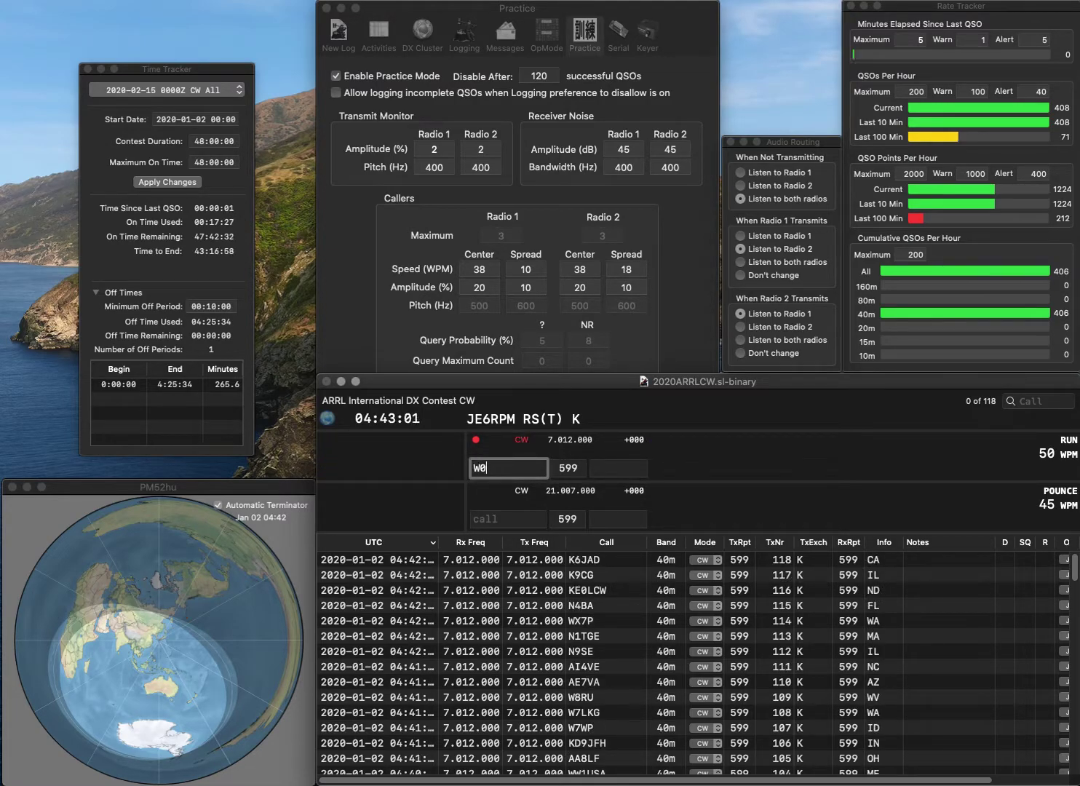
pyautogui.press('Return')
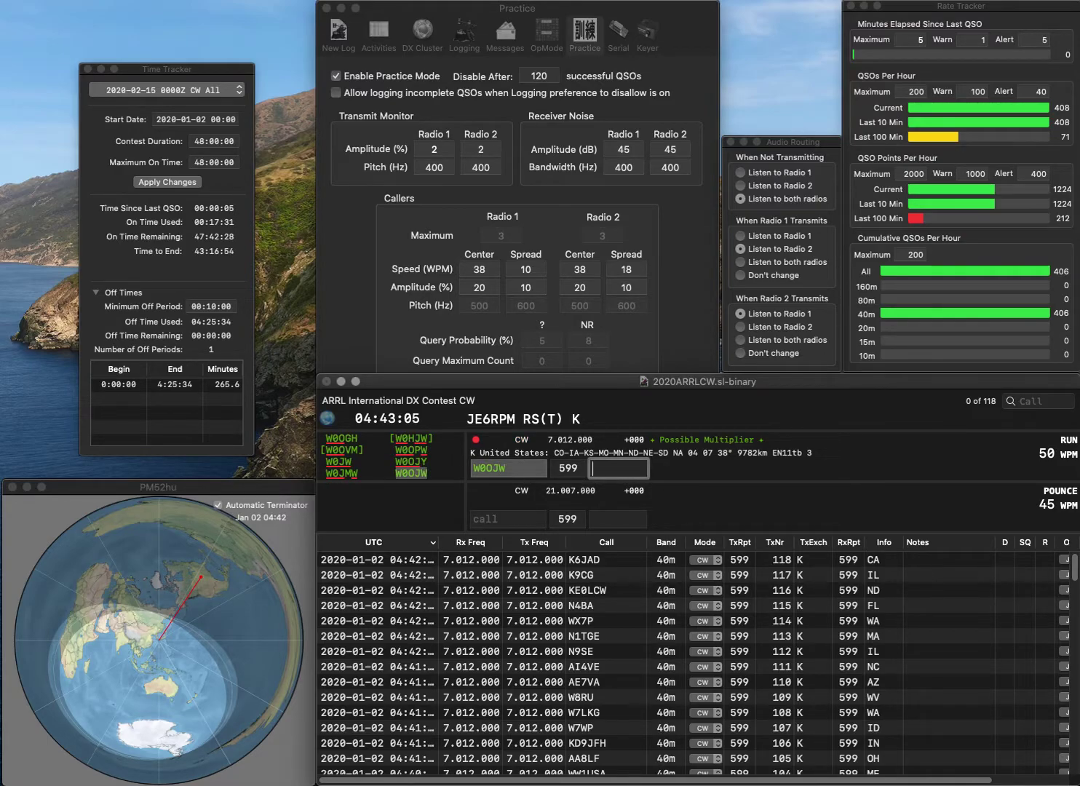
pyautogui.write('IA')
pyautogui.press('Return')
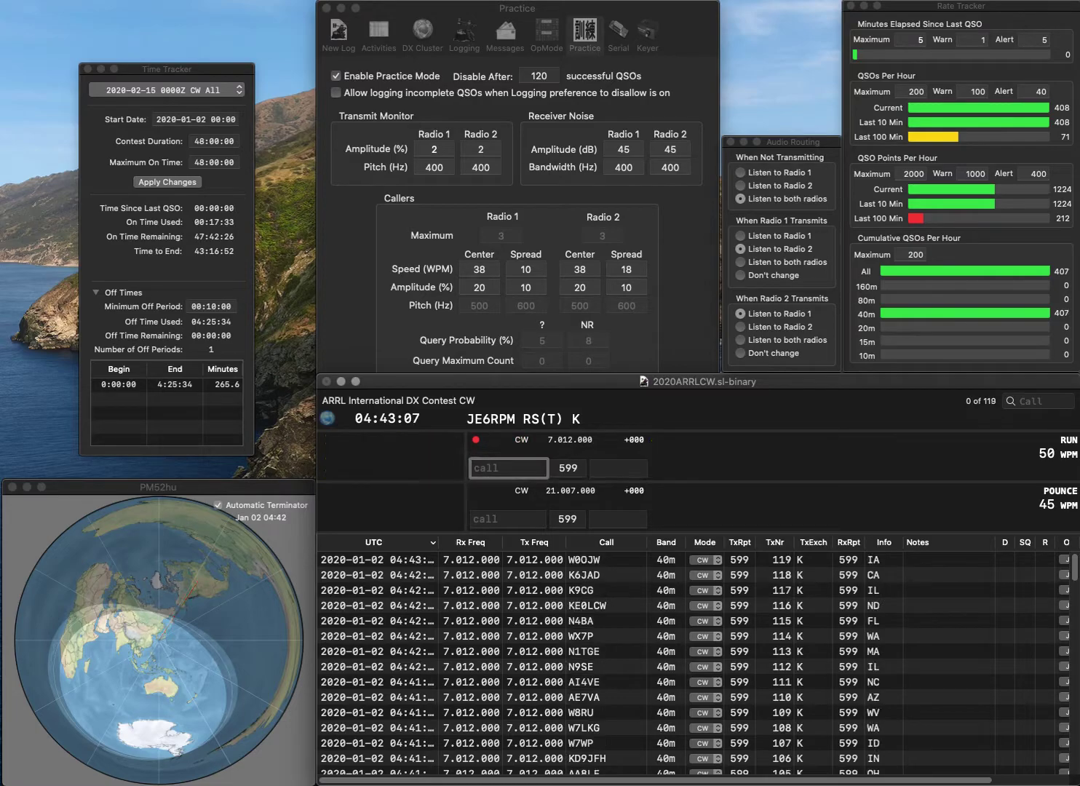
# Log a contact with K2WOP on the 7.012 MHz run radio with received exchange NJ.
pyautogui.write('K2W')
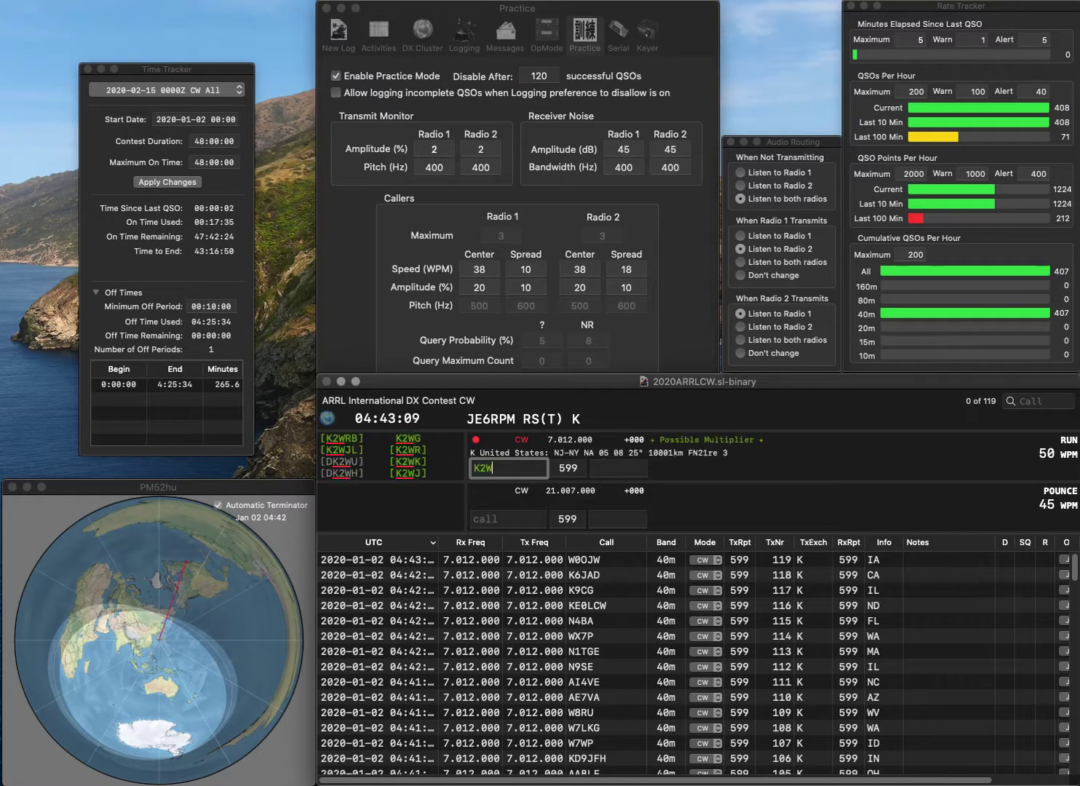
pyautogui.write('OP')
pyautogui.press('Return')
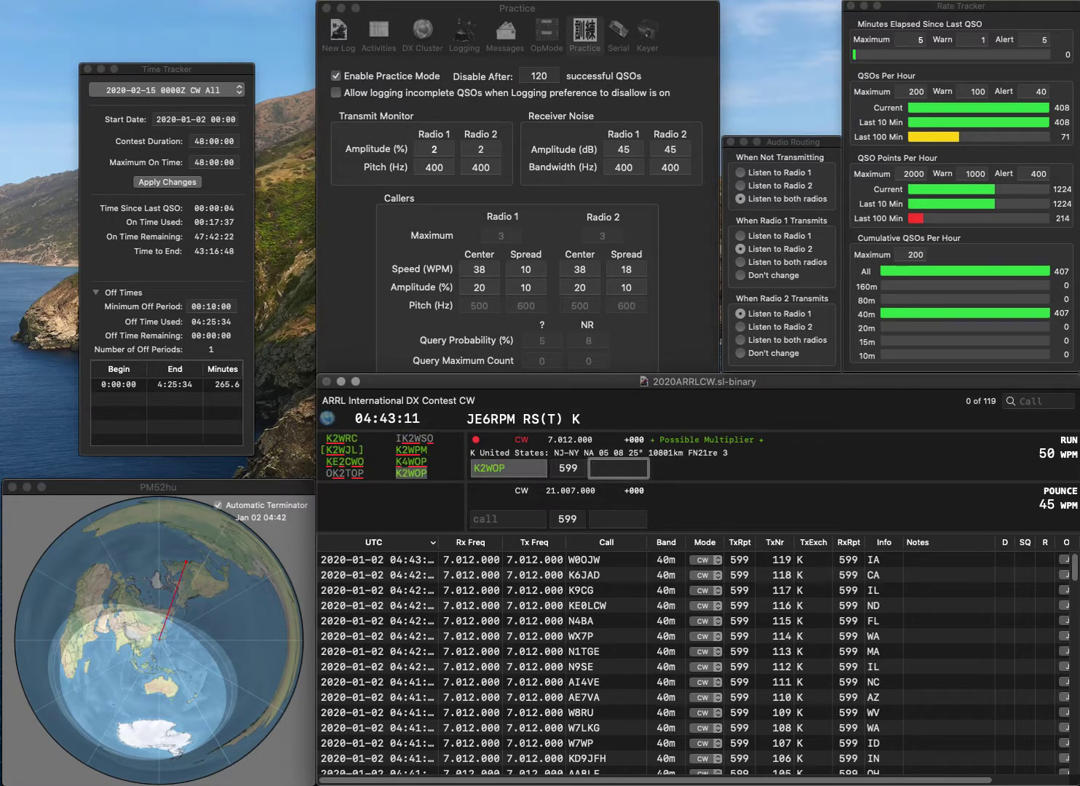
pyautogui.write('NJ')
pyautogui.press('Return')
pyautogui.write('K9X')
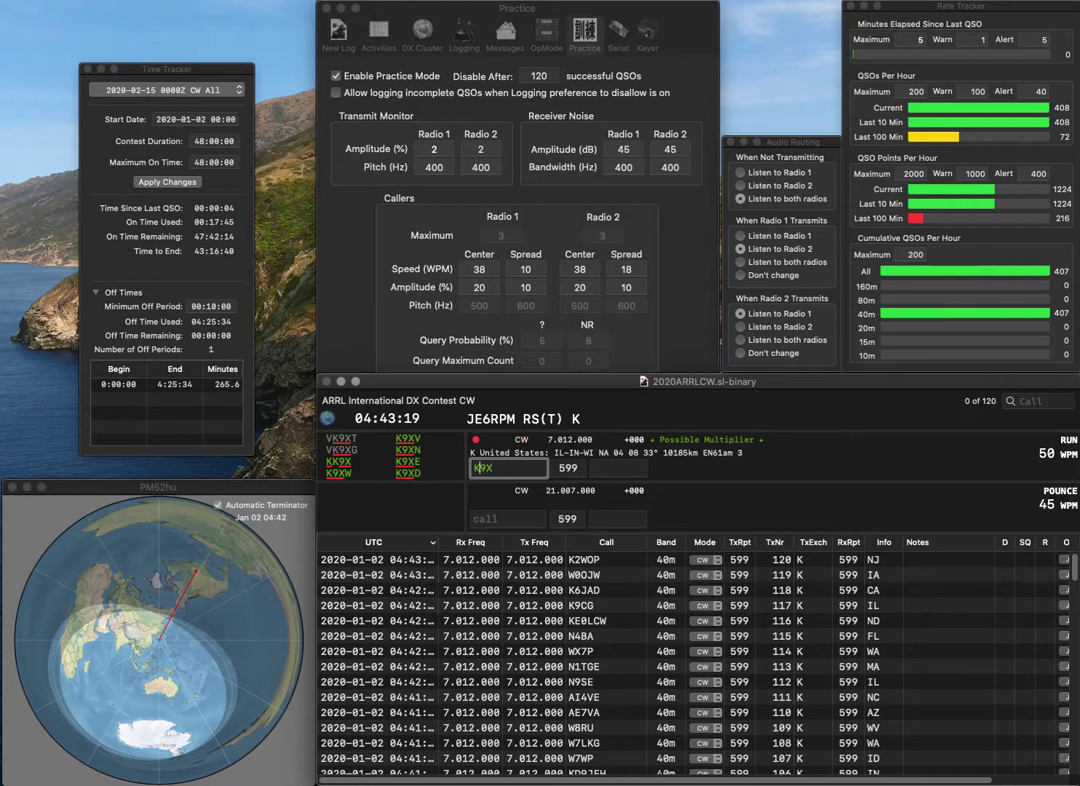
pyautogui.write('D')
pyautogui.press('BackSpace')
pyautogui.write('BSO')
pyautogui.press('Return')
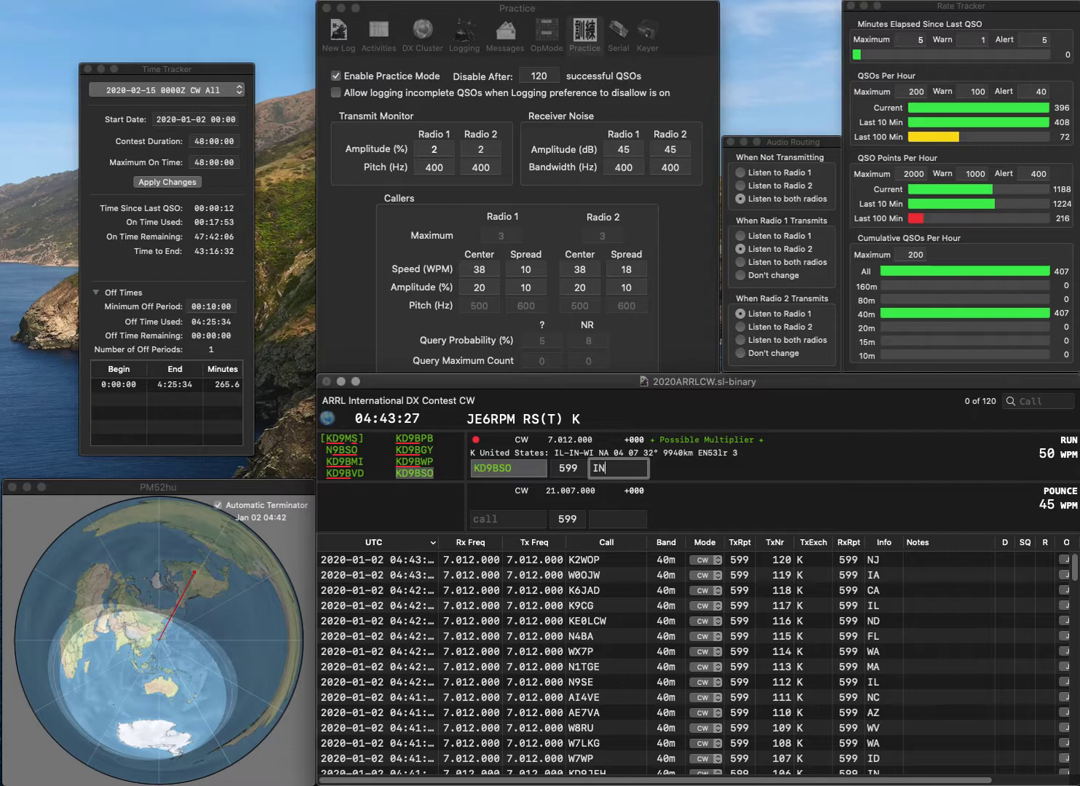
pyautogui.press('Return')
pyautogui.write('W1')
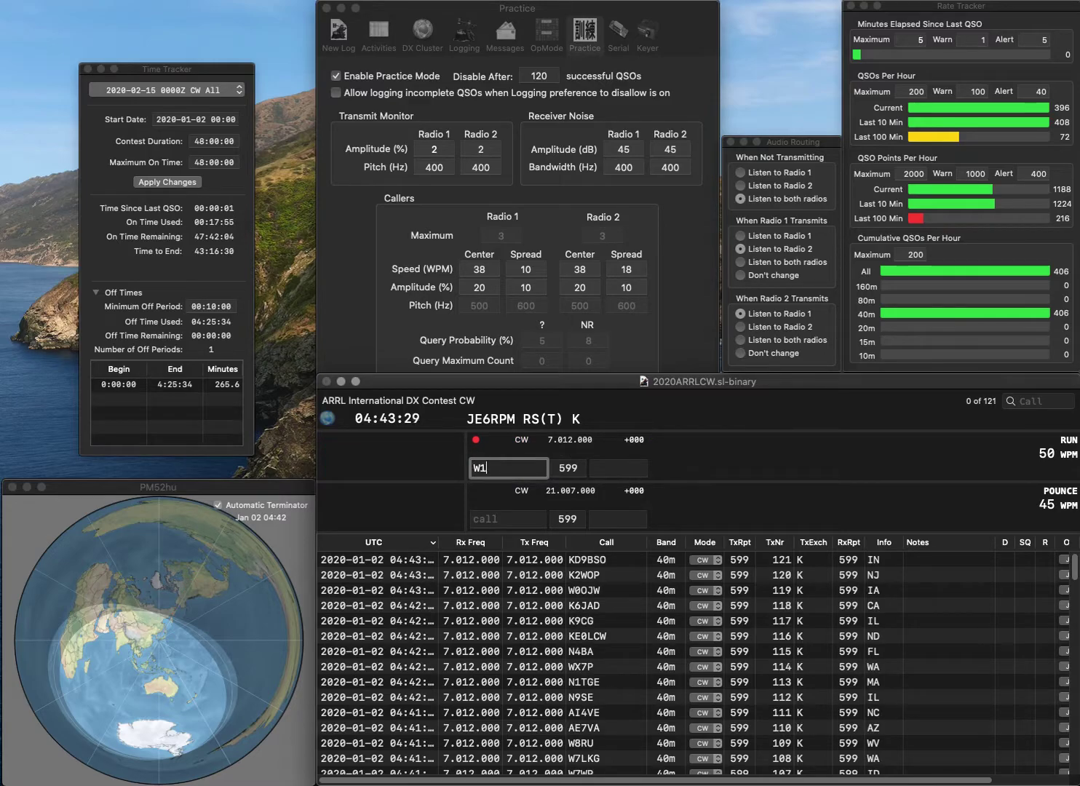
pyautogui.write('FSS')
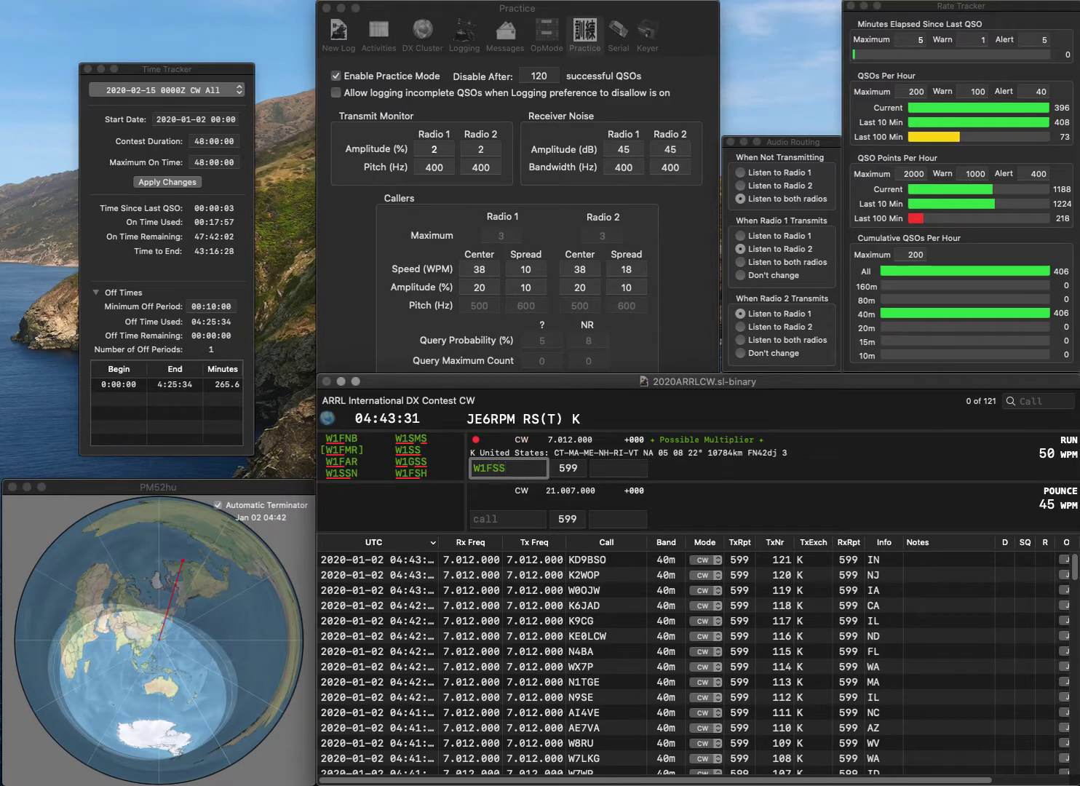
pyautogui.press('BackSpace')
pyautogui.write('H')
pyautogui.press('space')
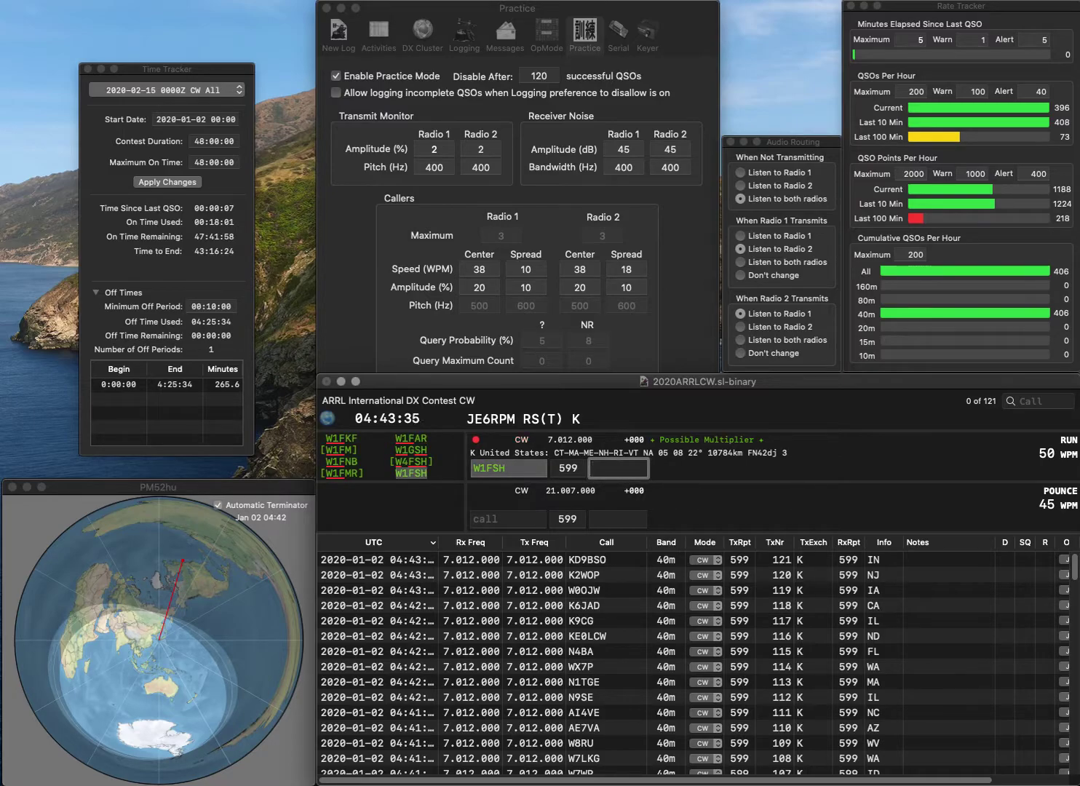
pyautogui.write('ME')
pyautogui.press('Return')
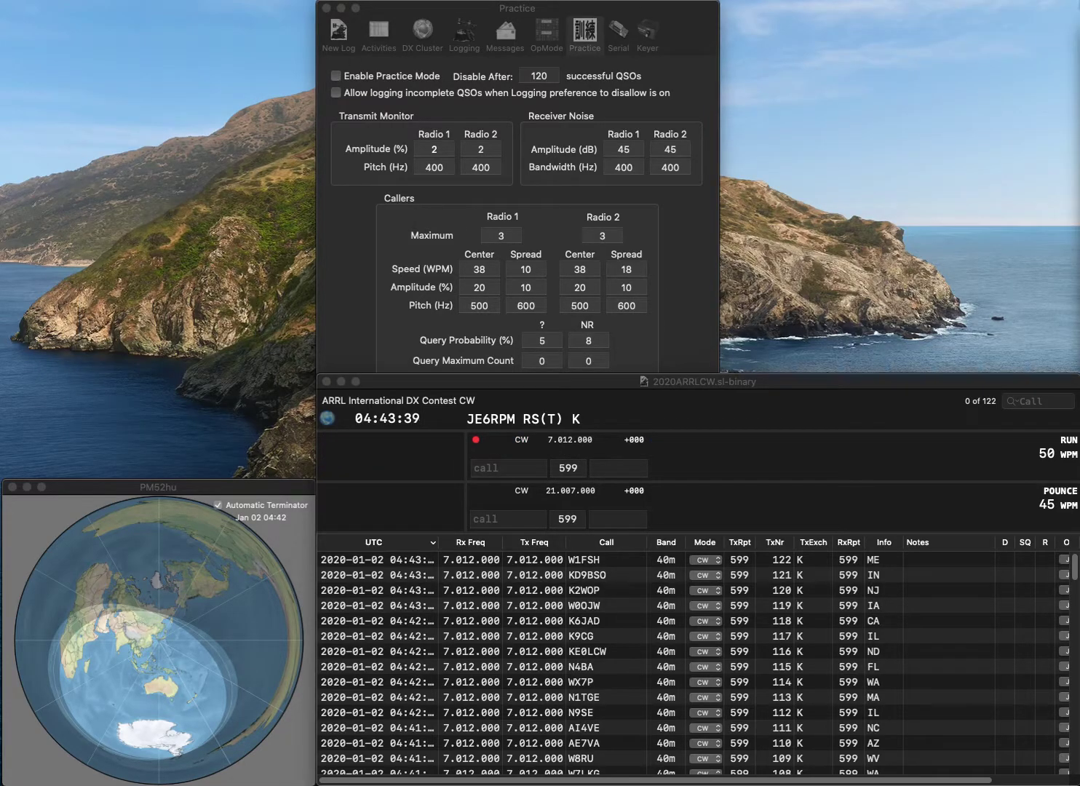